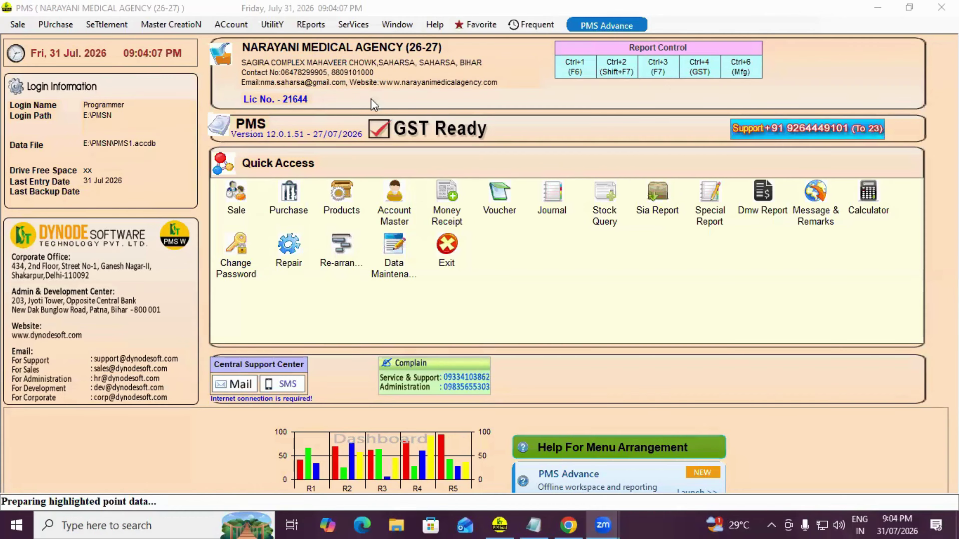
Open a new product entry form from the product master and name the product PRO1
left_click(165, 28)
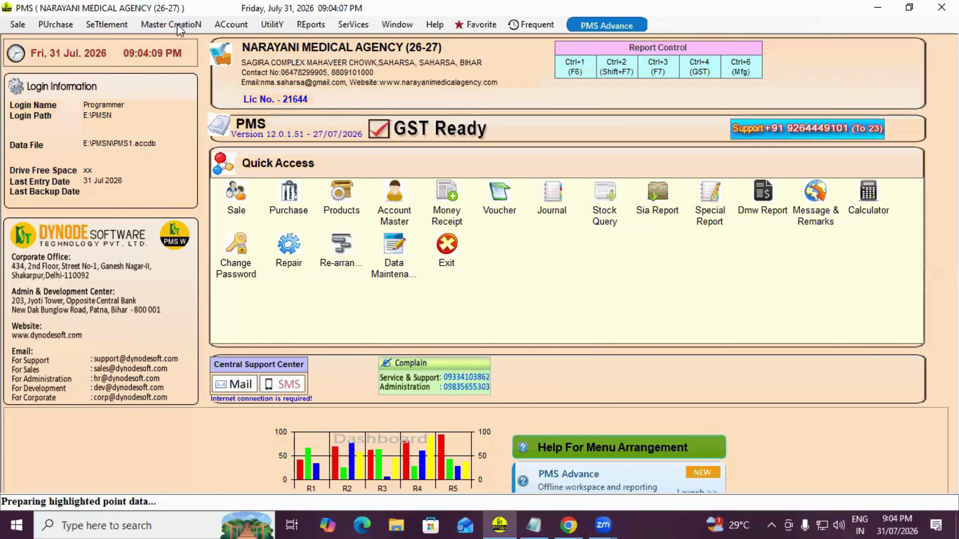
left_click(168, 25)
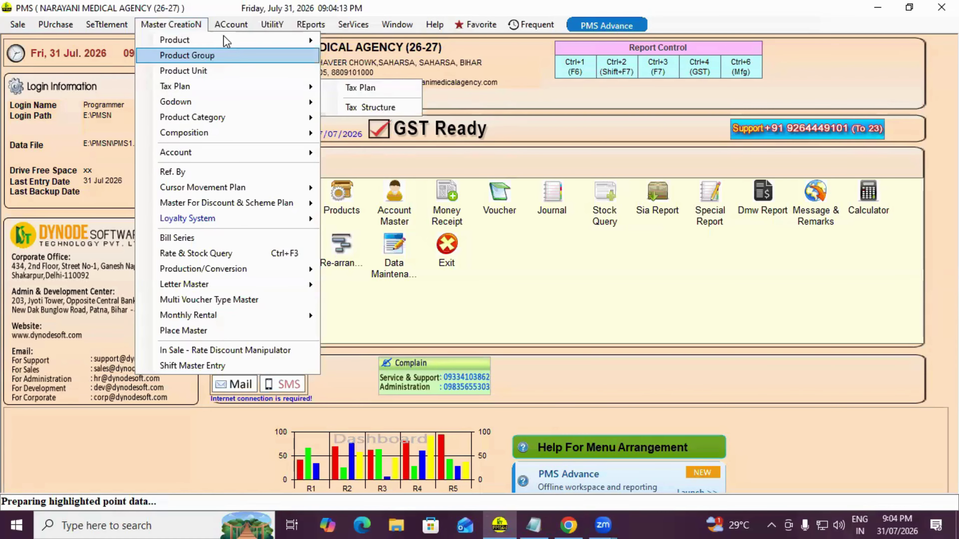
mouse_move(212, 39)
left_click(378, 42)
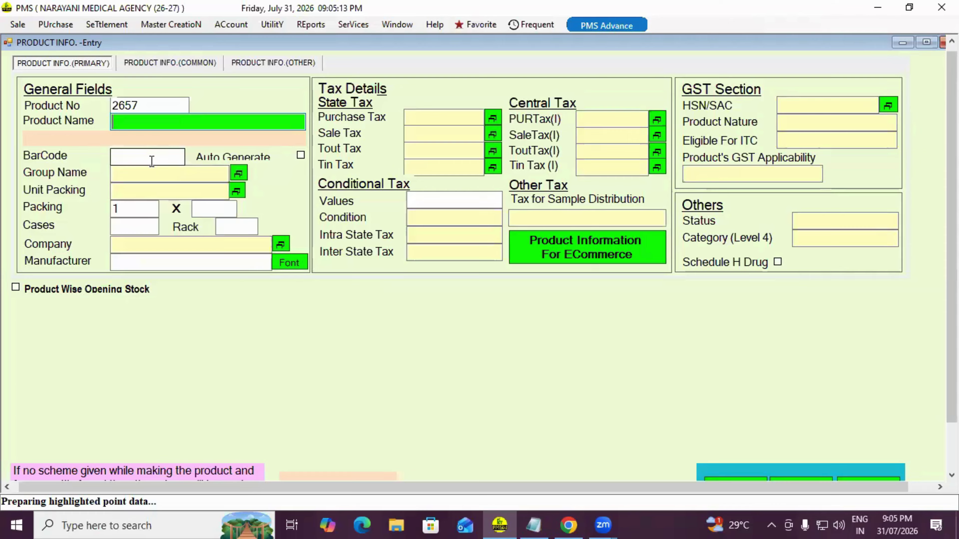
type("PRO")
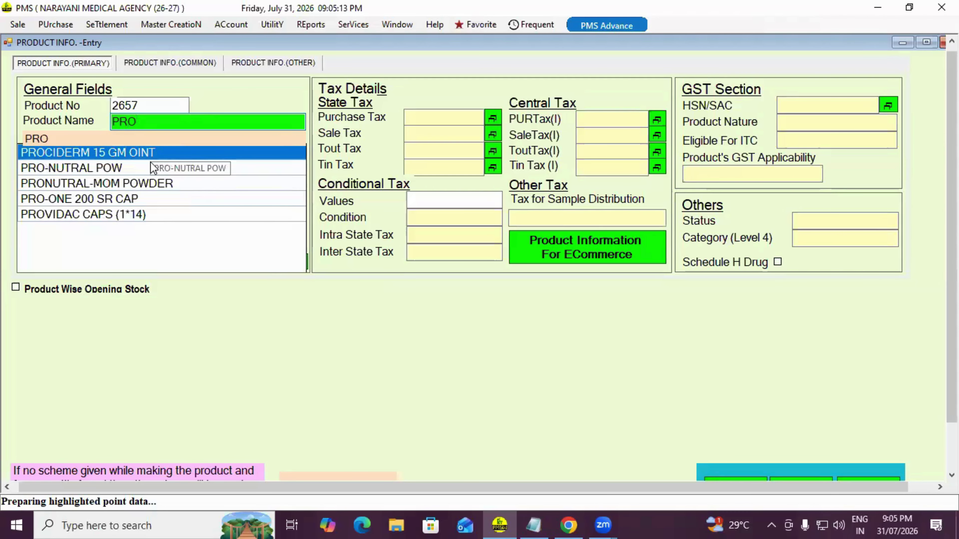
type("1")
key("Return")
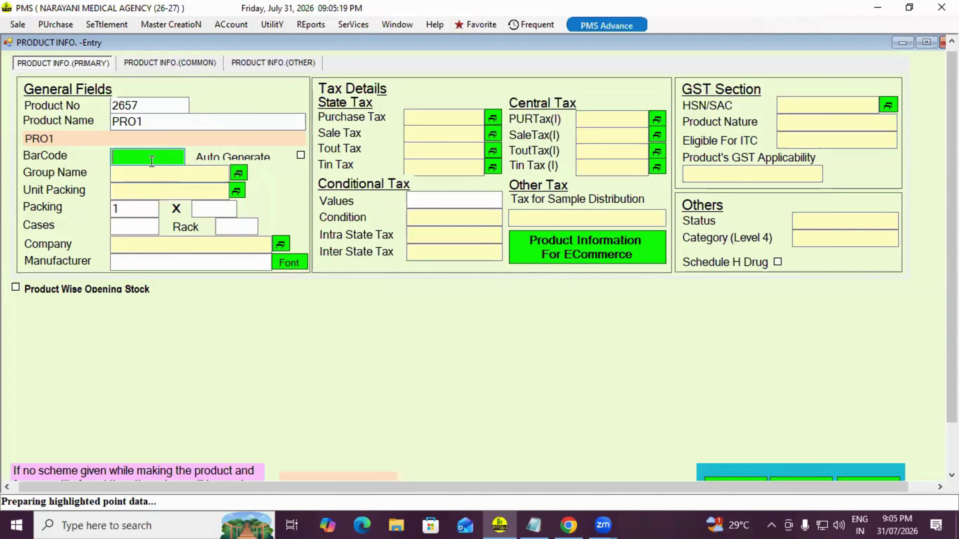
Leave the product's barcode blank and assign it to the DRUG group
key("Return")
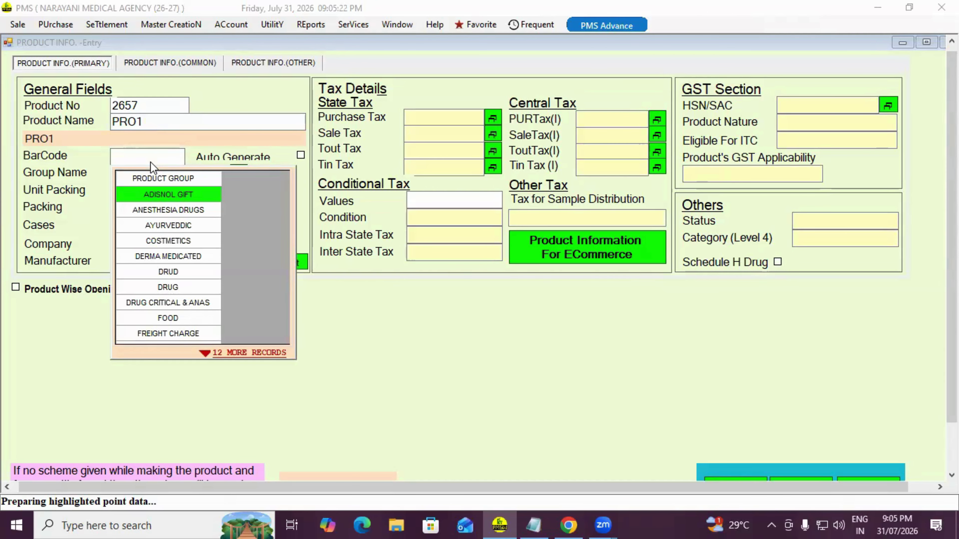
key("Escape")
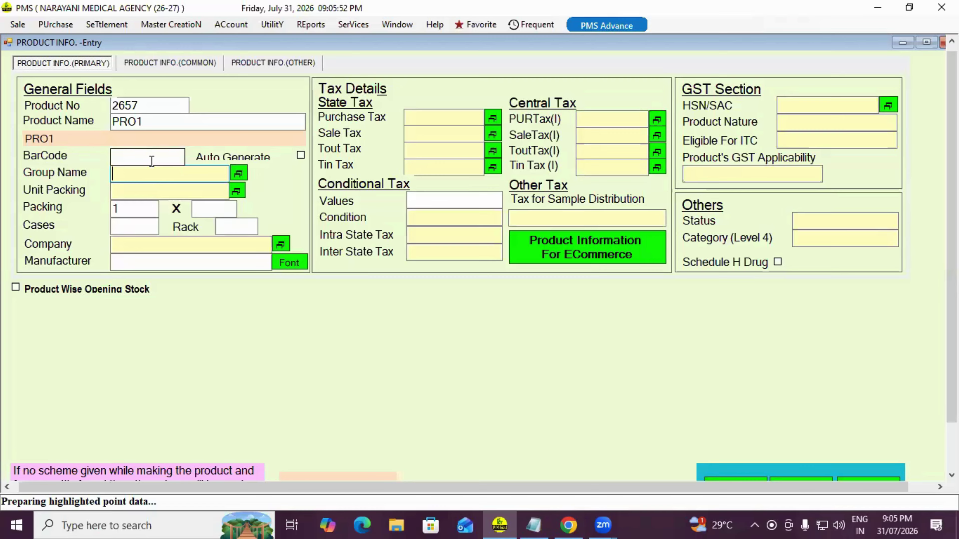
key("Down")
key("Down")
key("Down")
key("Down")
key("Down")
key("Down")
key("Down")
key("Down")
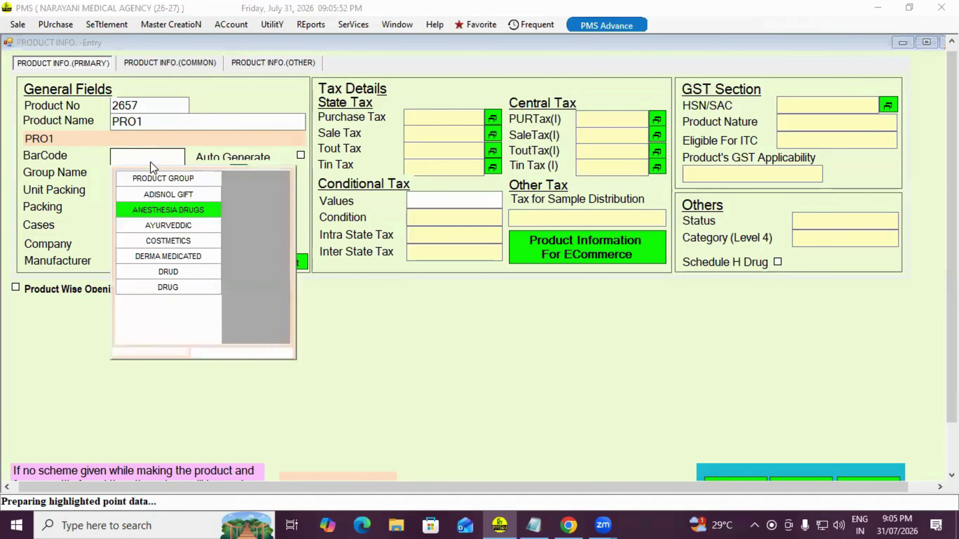
key("Return")
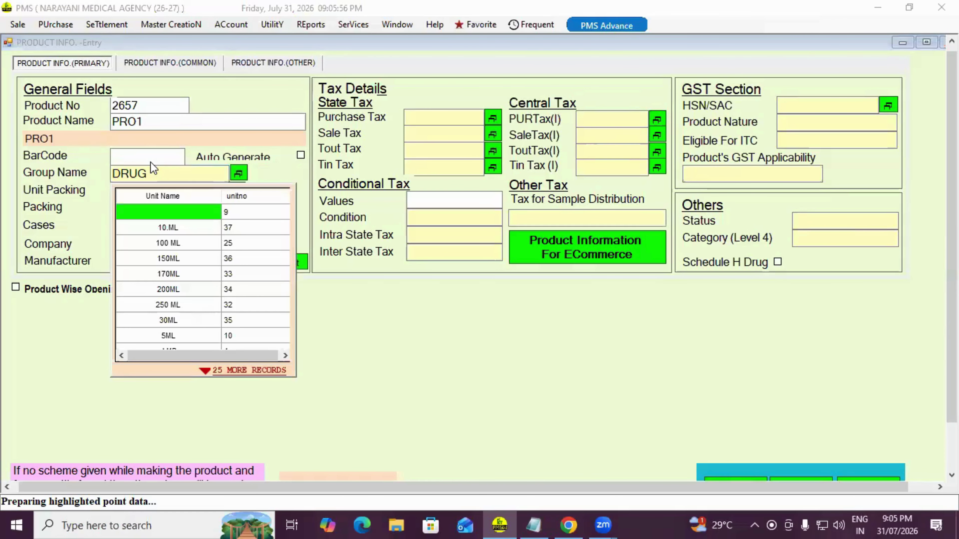
Choose 170ML as the product's unit packing
key("Down")
key("Down")
key("Down")
key("Down")
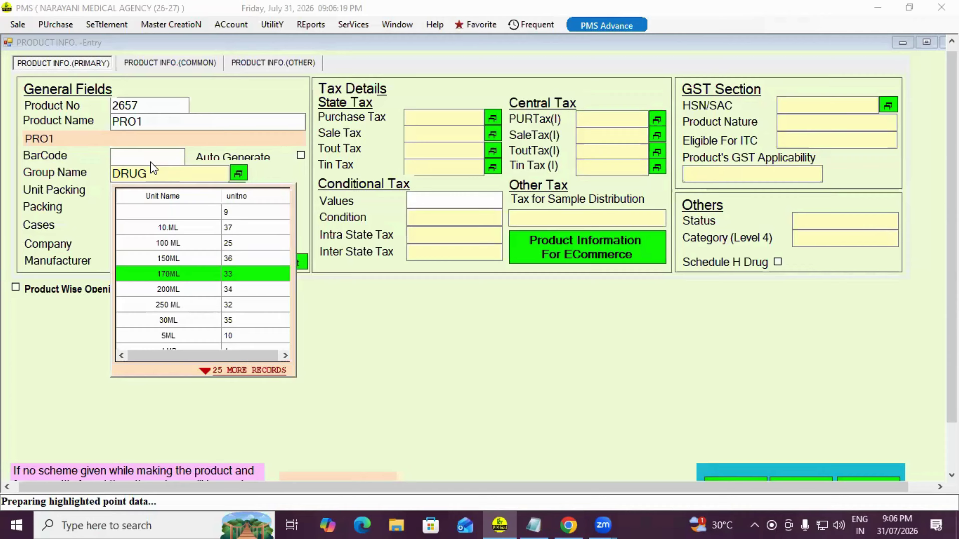
key("Return")
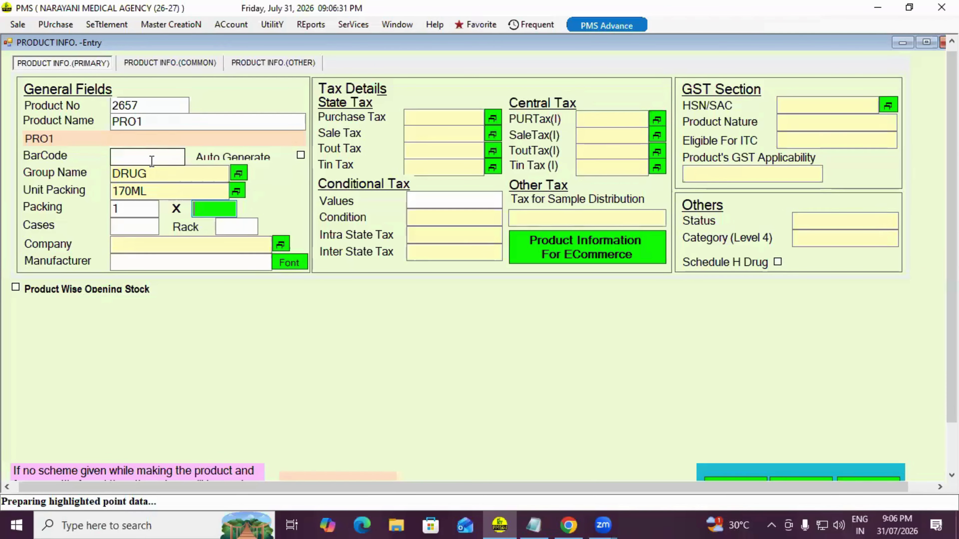
Set the second packing value to 10, the cases to 100 and the rack to A1
type("10")
key("Return")
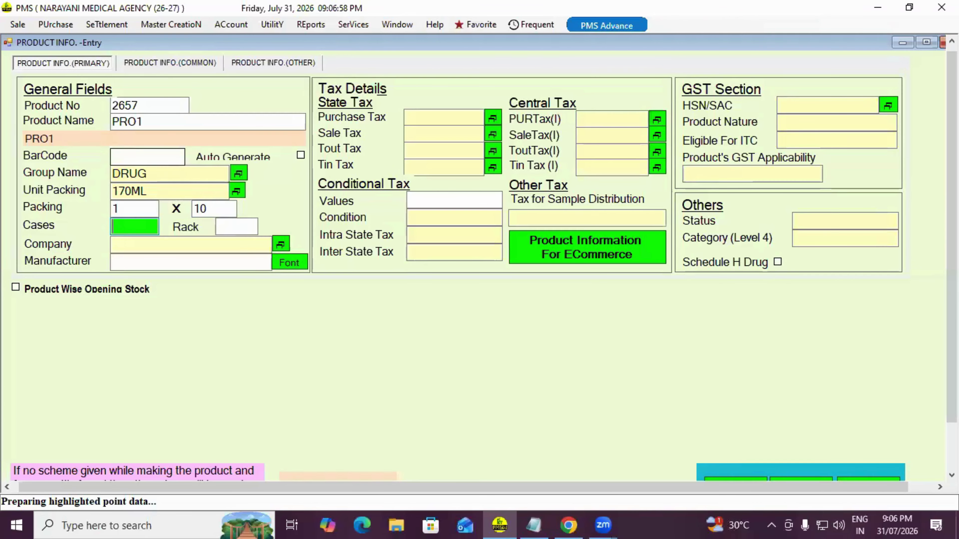
type("100")
key("Return")
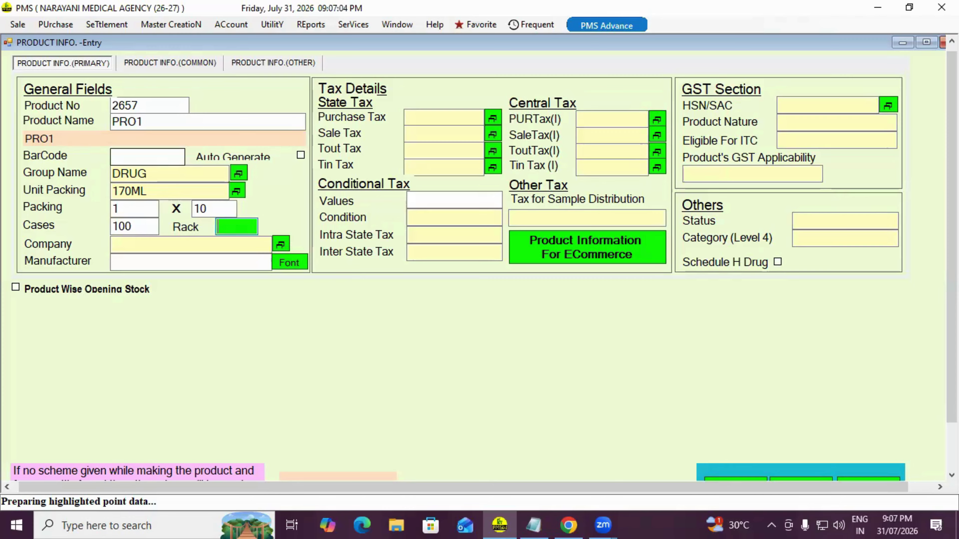
type("A1")
key("Return")
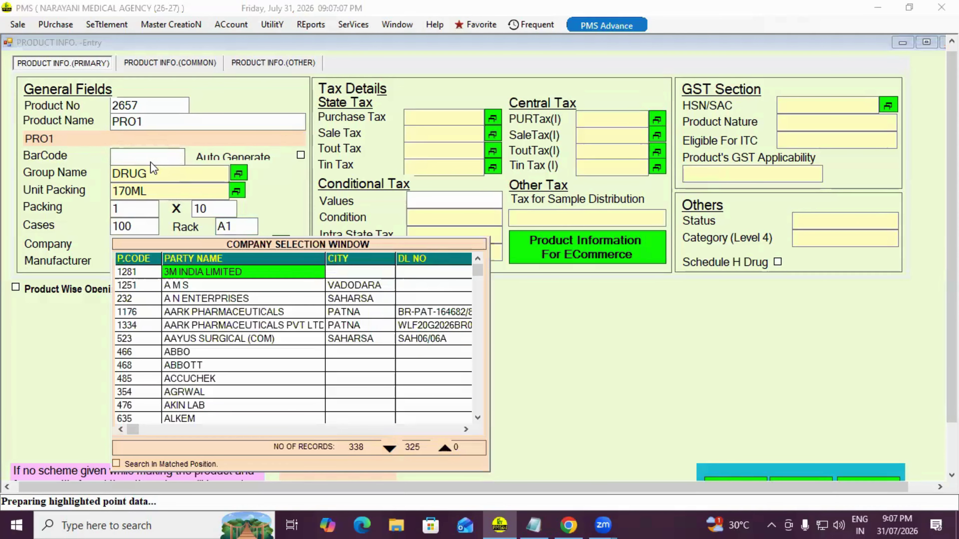
Select ABBO from the company list as the product's company
key("Down")
key("Down")
key("Up")
key("Up")
key("Down")
key("Down")
key("Down")
key("Down")
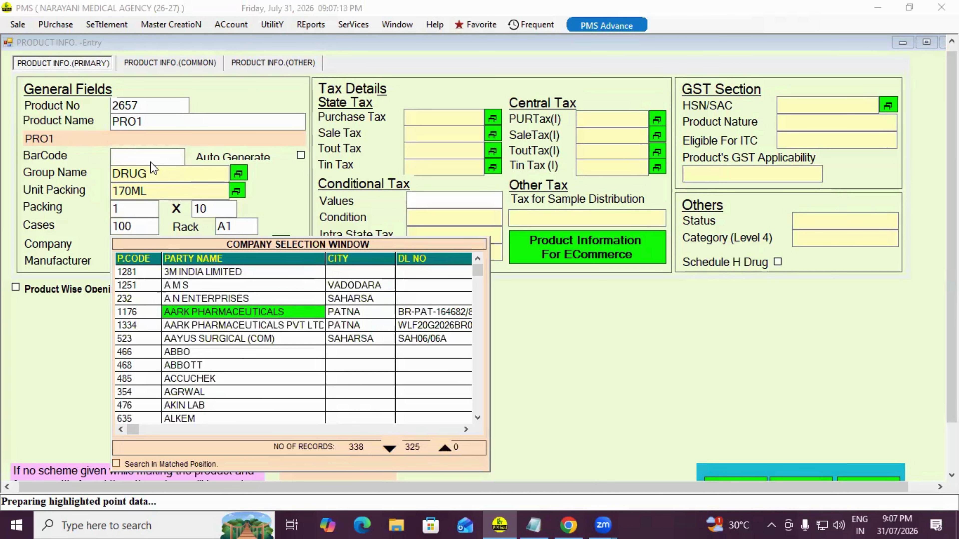
key("Down")
key("Down")
key("Return")
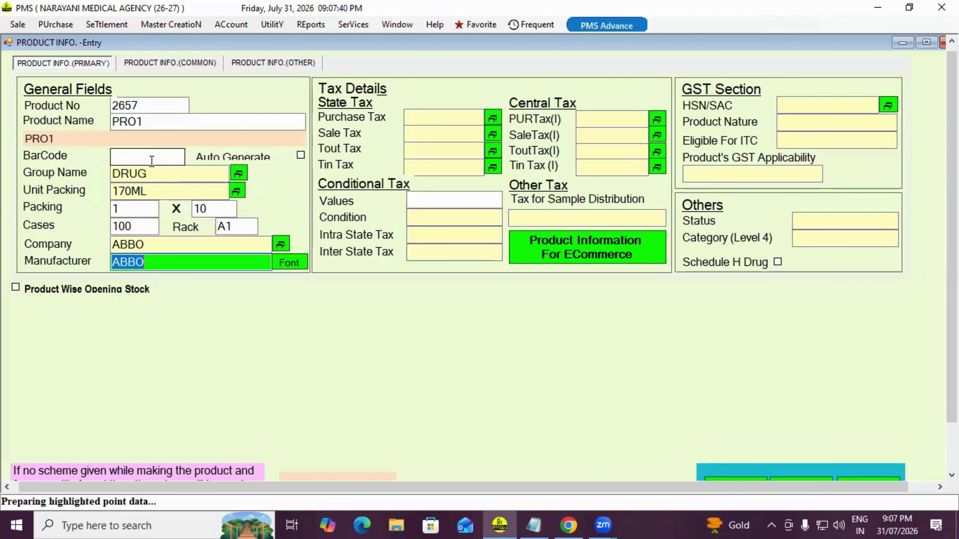
Replace the manufacturer name with Tre
key("BackSpace")
type("Tre")
key("Return")
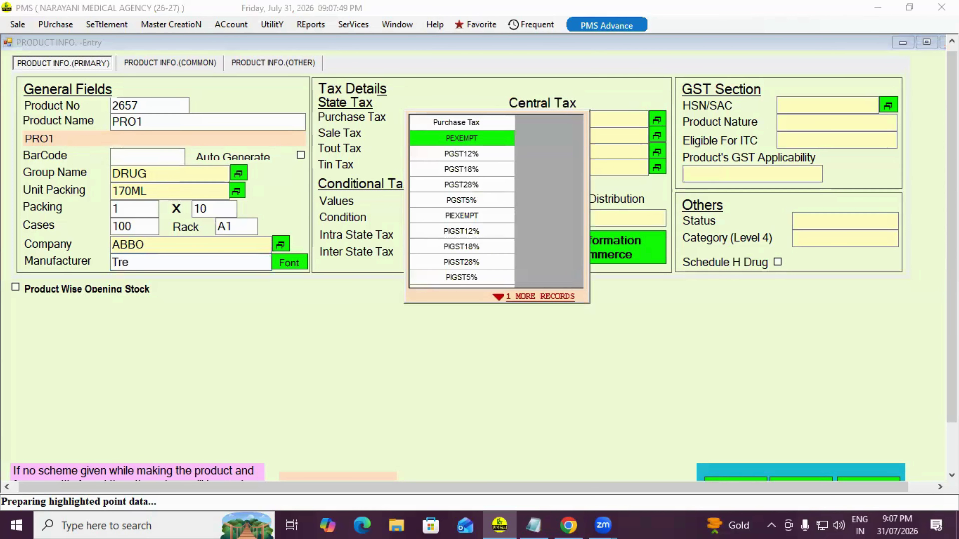
Set the state purchase tax for the product to PGST12%
key("Down")
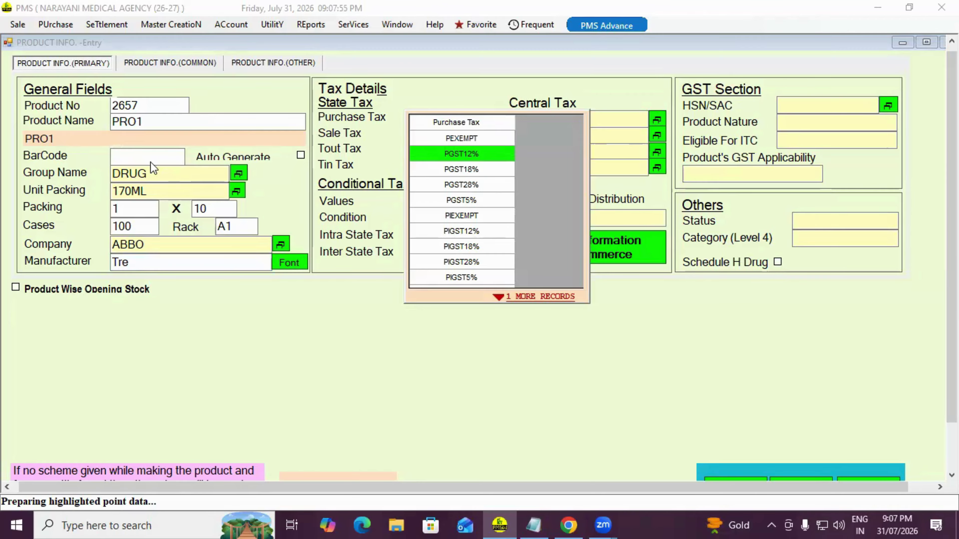
key("Down")
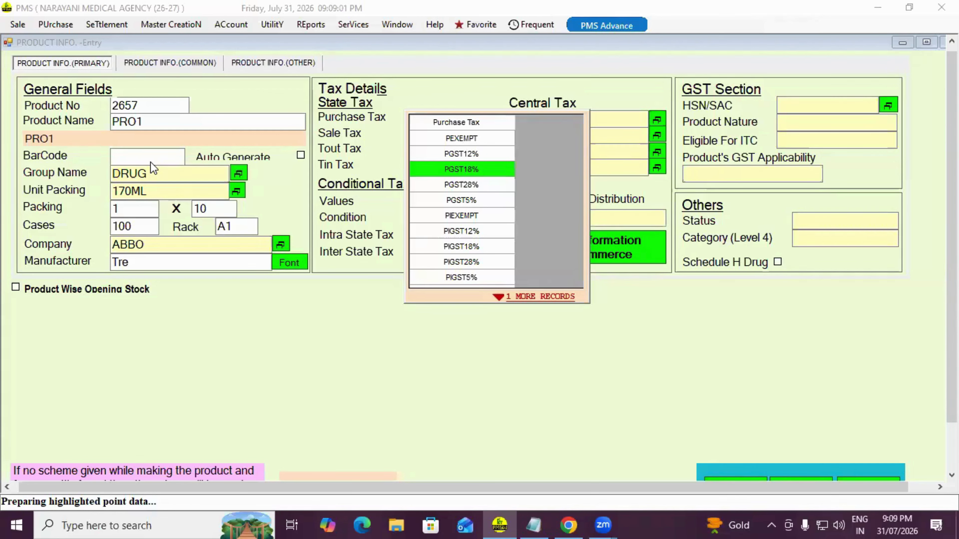
key("Up")
key("Return")
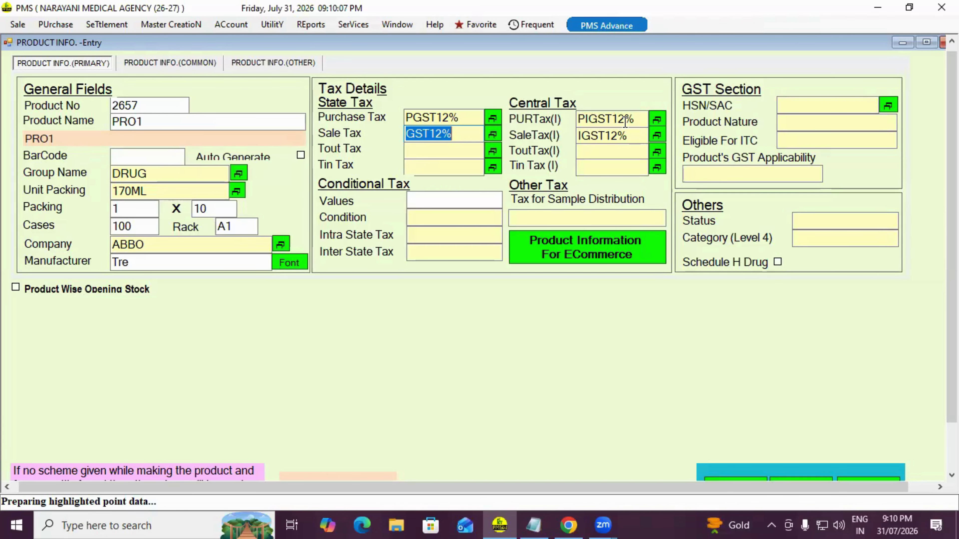
Accept GST12% as state sale tax and PIGST12% and IGST12% as central taxes, leaving the central Tout and Tin taxes blank
key("Return")
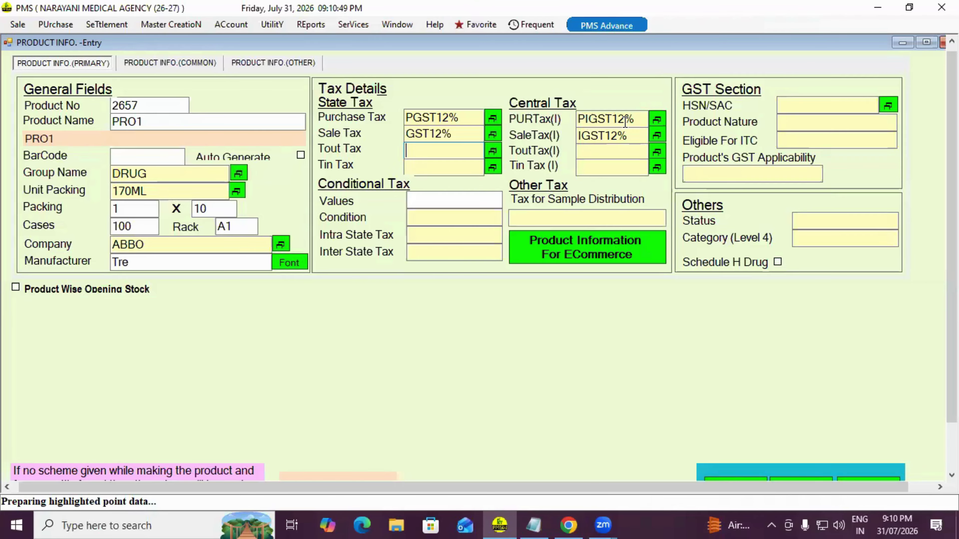
left_click(625, 122)
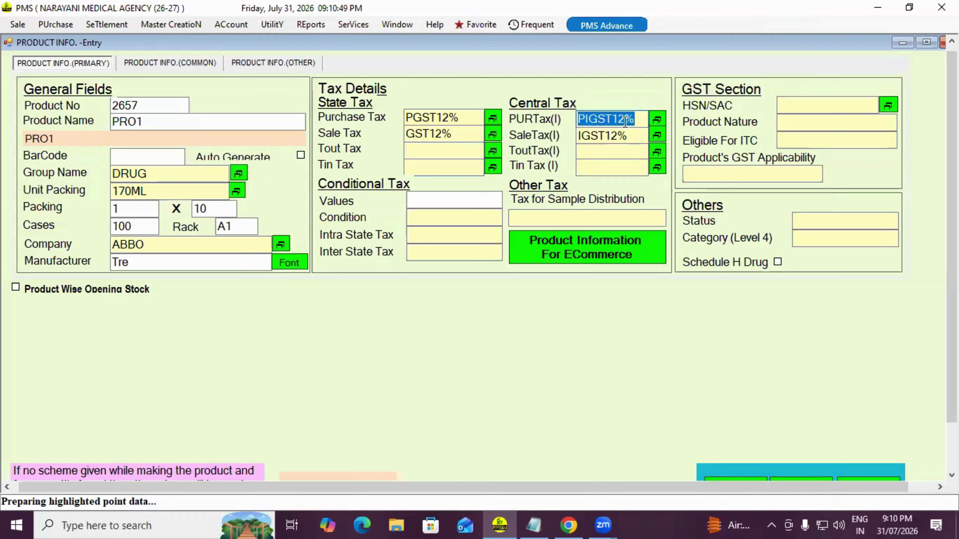
key("Return")
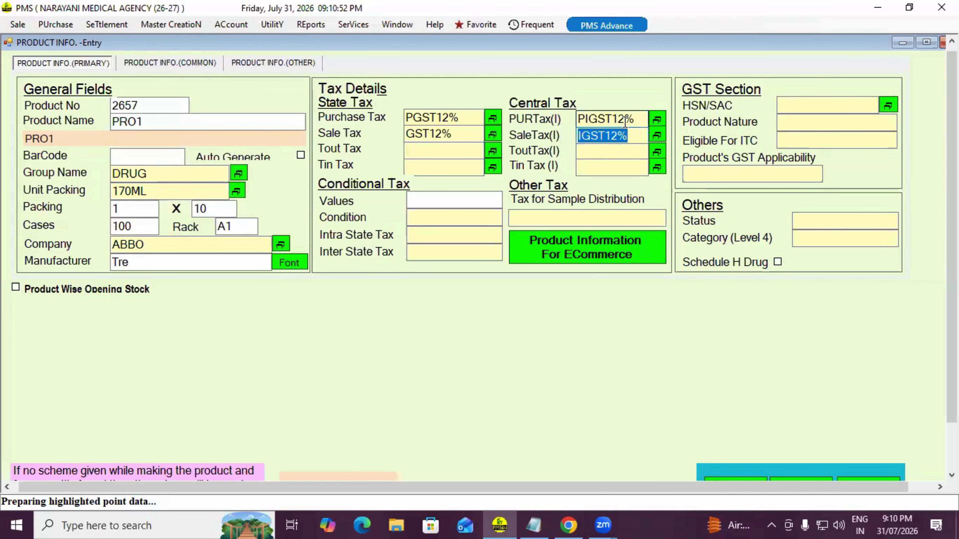
key("Return")
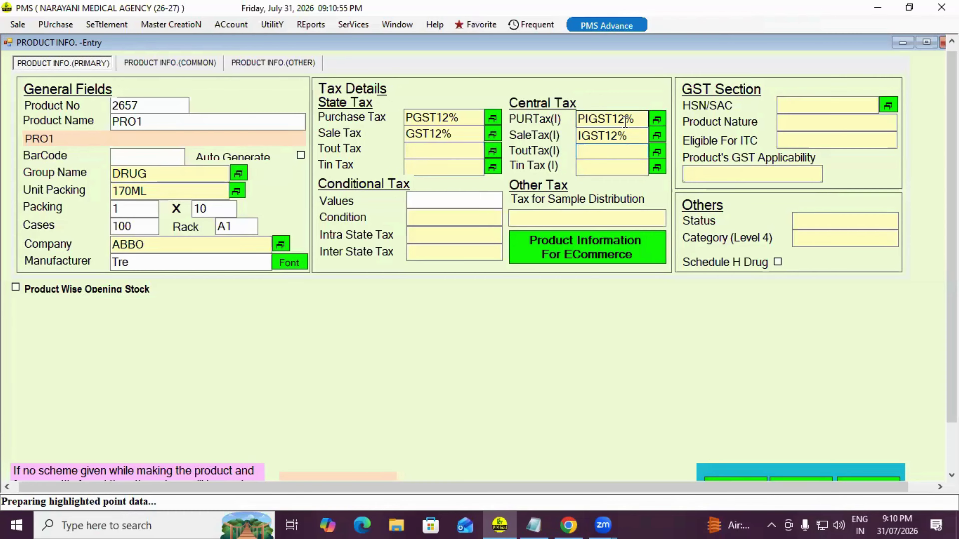
key("Return")
key("Return")
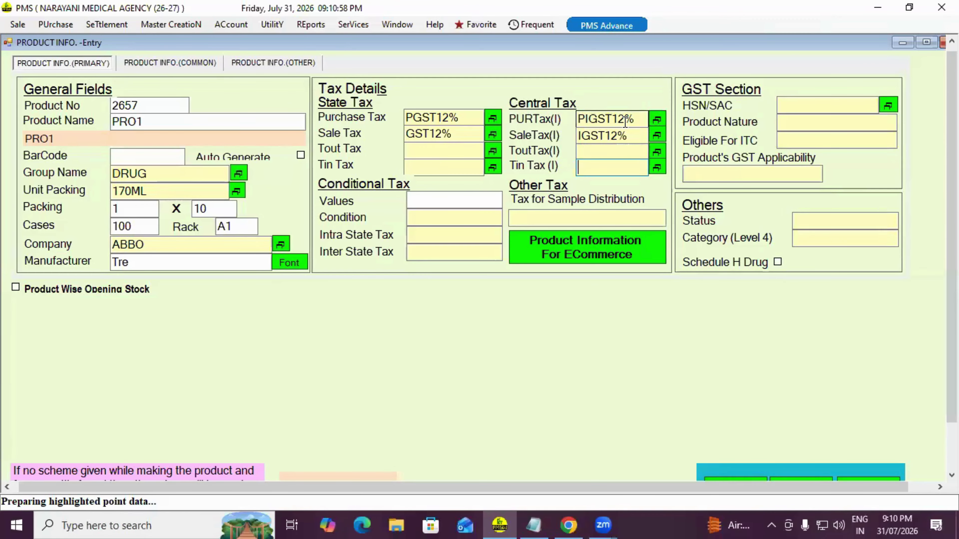
key("Return")
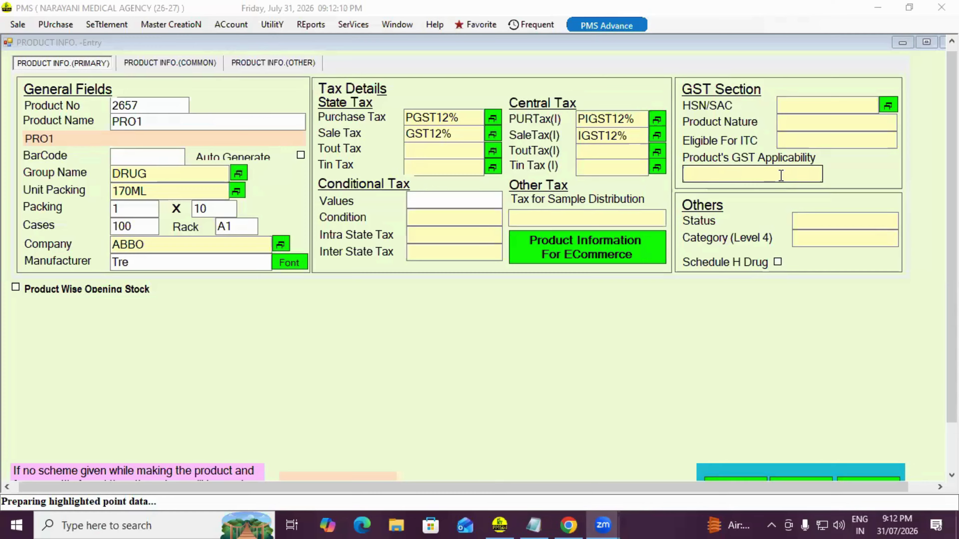
Set the product nature in the GST section to GOODS and dismiss the input tax credit choices
left_click(818, 107)
key("Return")
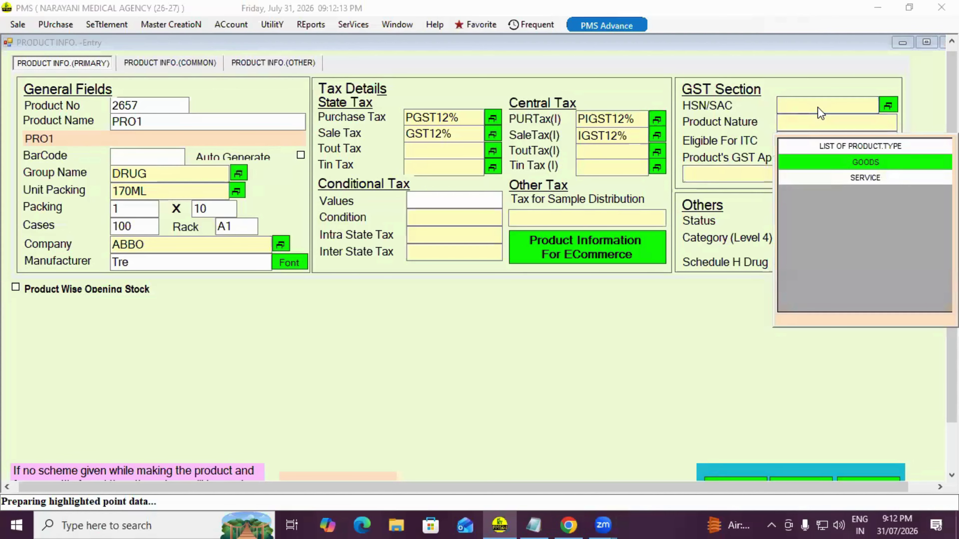
key("Return")
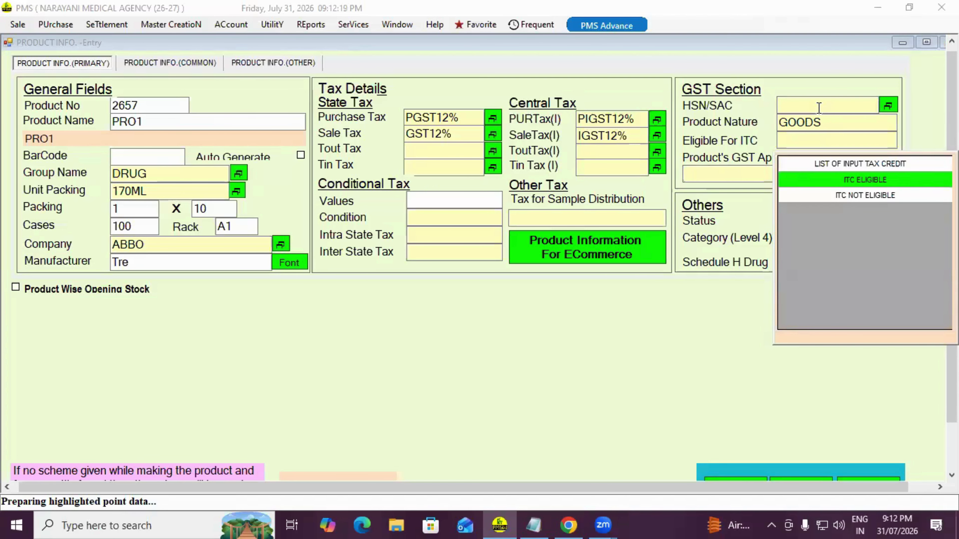
key("Escape")
Assign HSN/SAC code 3004909 to the product
left_click(819, 108)
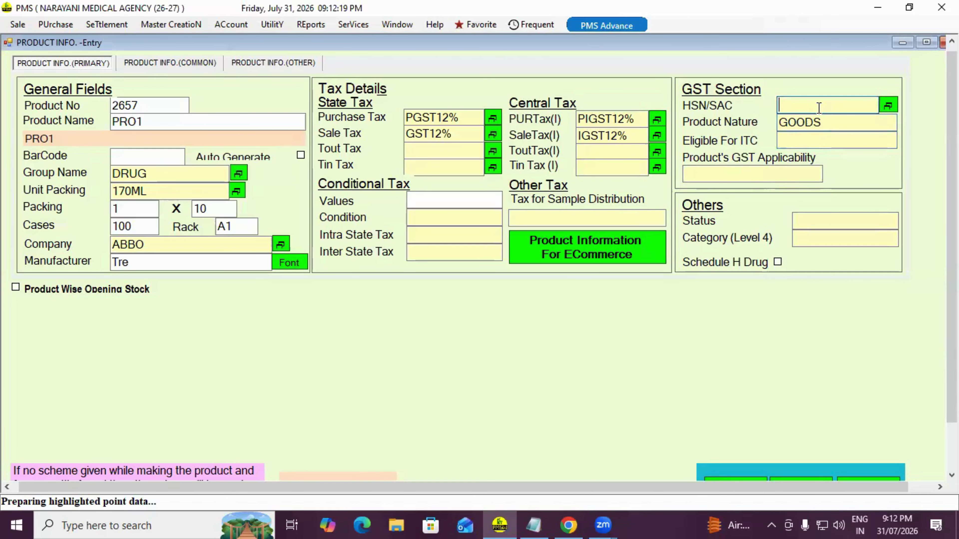
type("a")
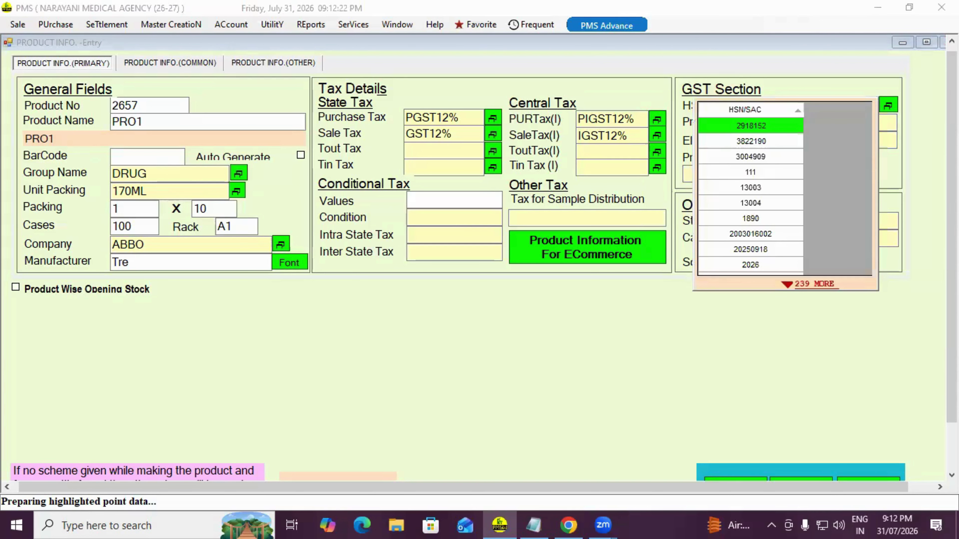
key("Down")
key("Down")
key("Return")
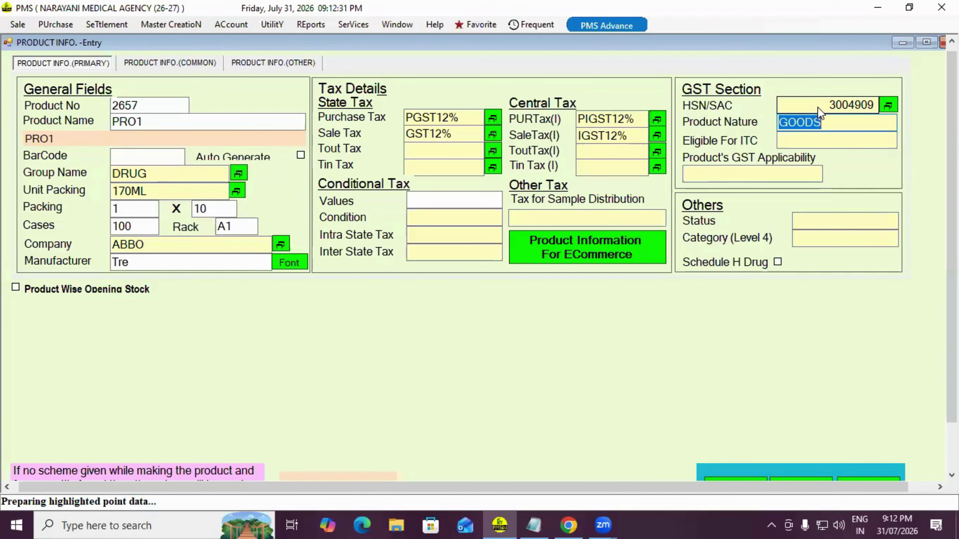
Set the product's ITC eligibility to ITC ELIGIBLE and its GST applicability to GST APPLICABLE
key("Return")
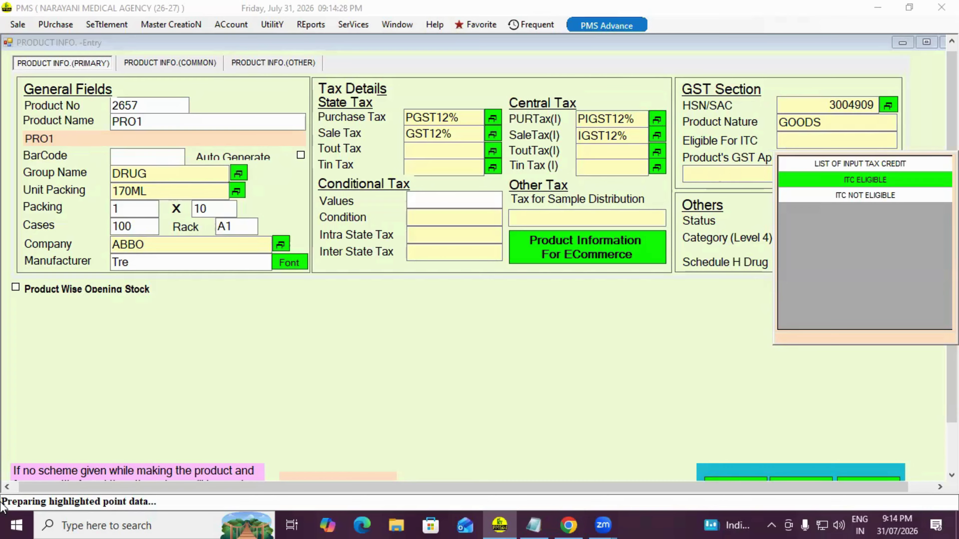
key("Return")
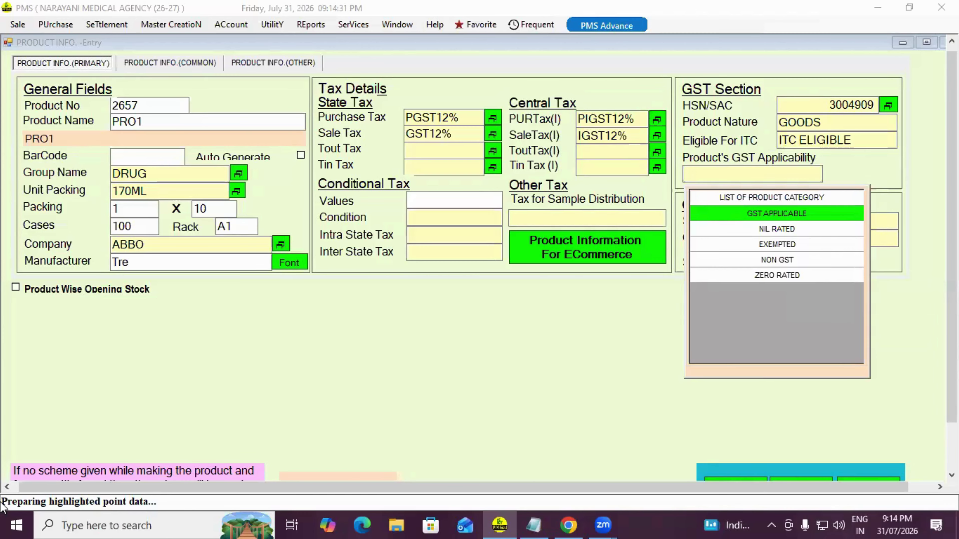
key("Down")
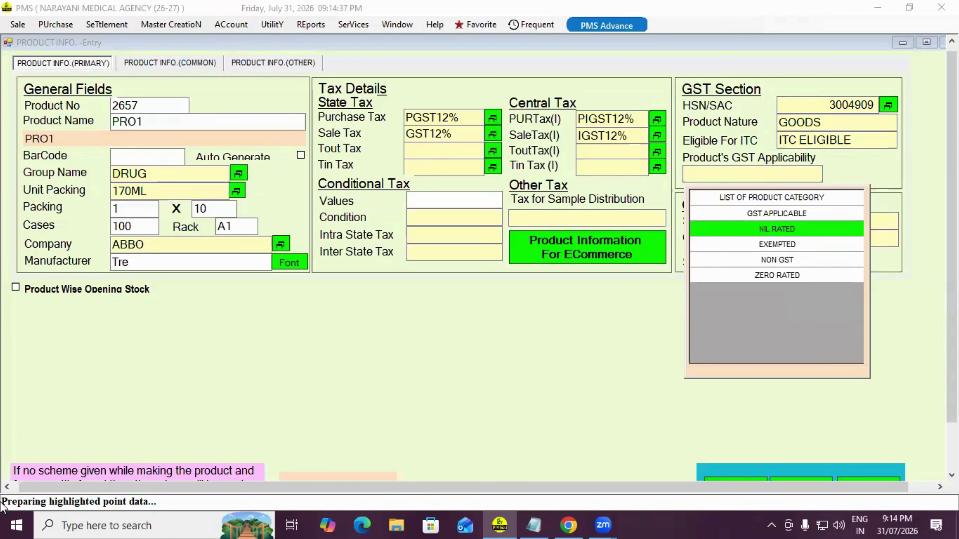
key("Up")
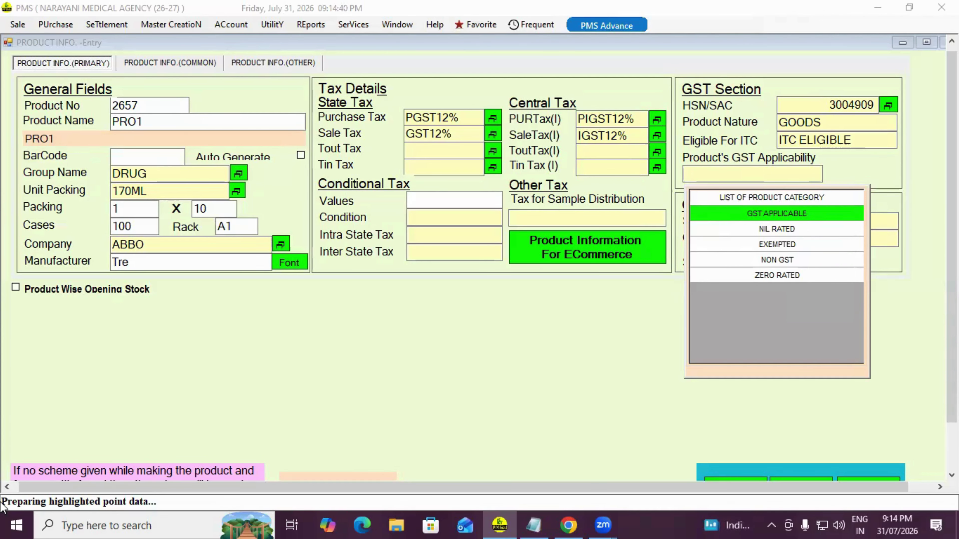
key("Down")
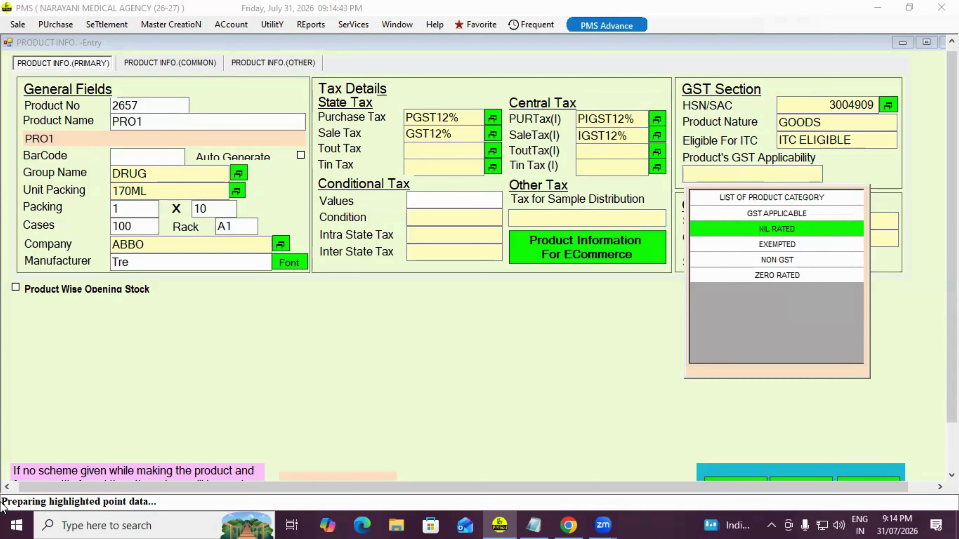
key("Down")
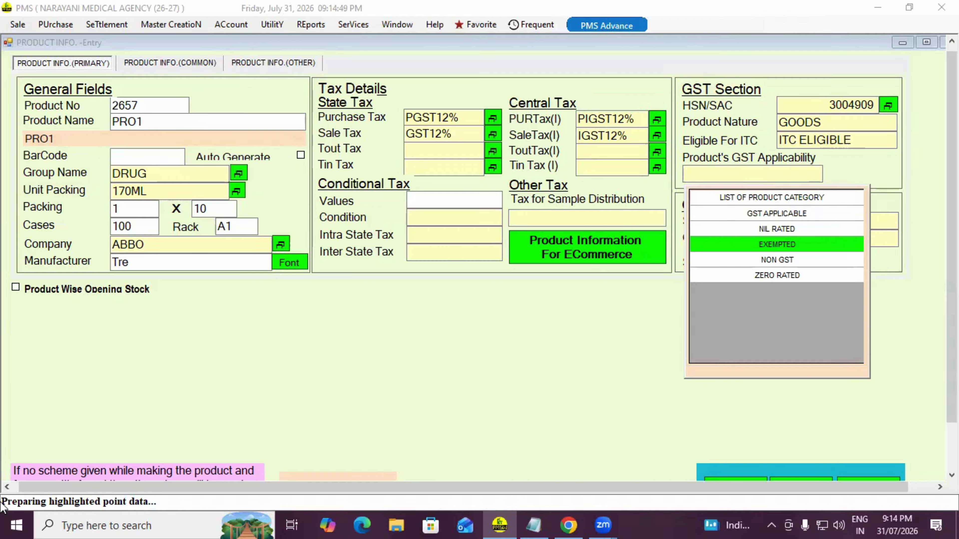
key("Down")
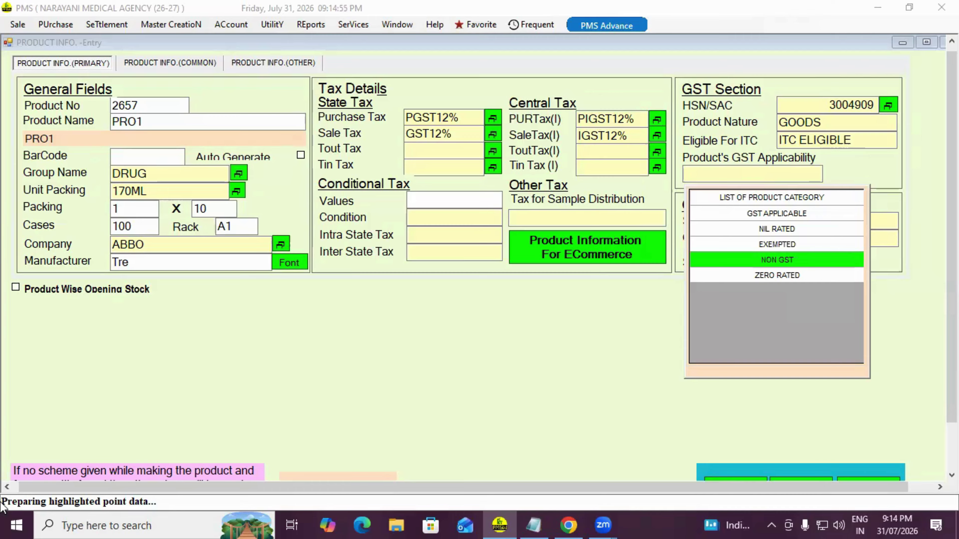
key("Down")
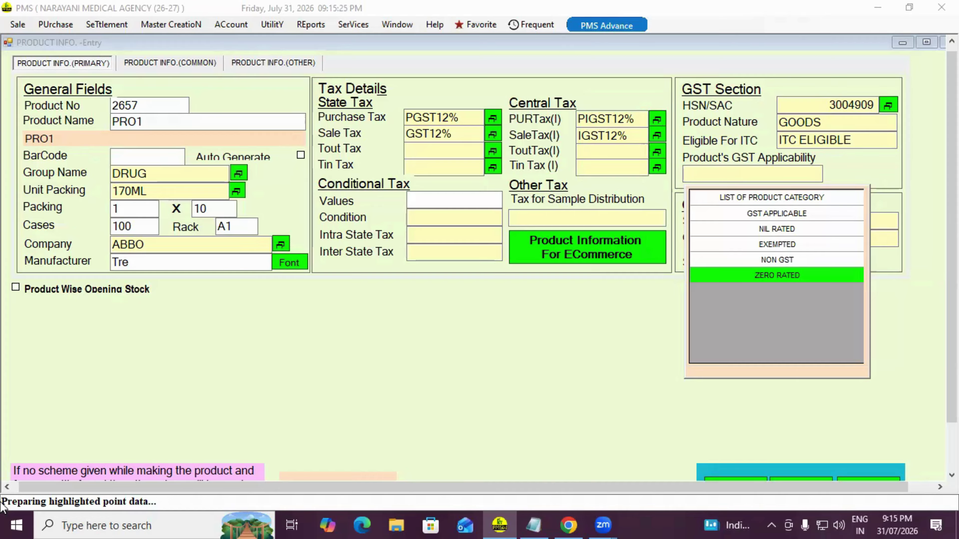
key("Up")
key("Up")
key("Up")
key("Up")
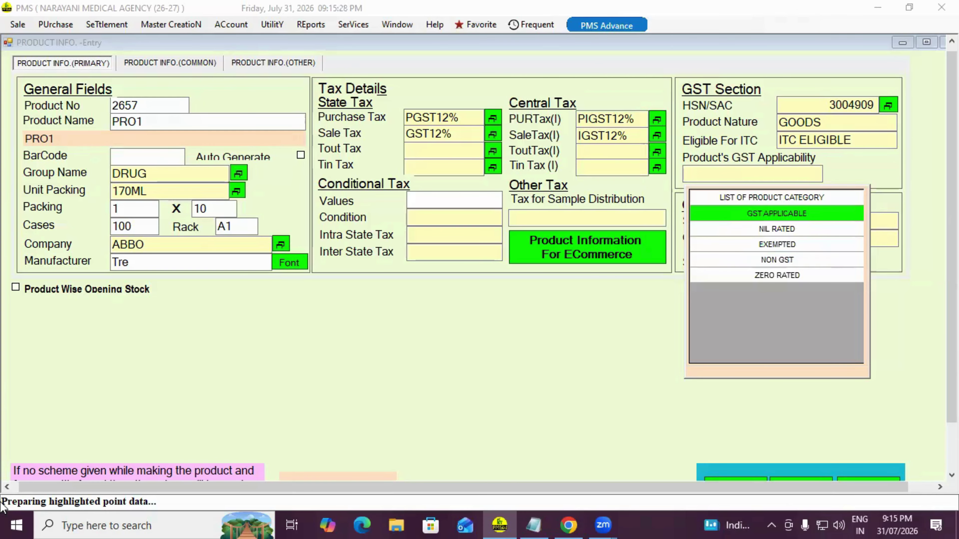
key("Return")
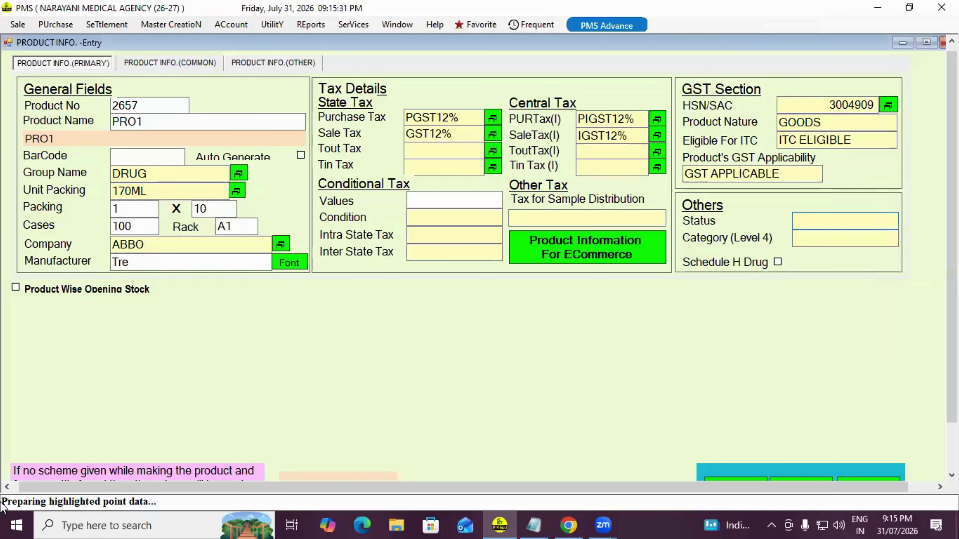
Set the product's status to CONTINUE
key("Down")
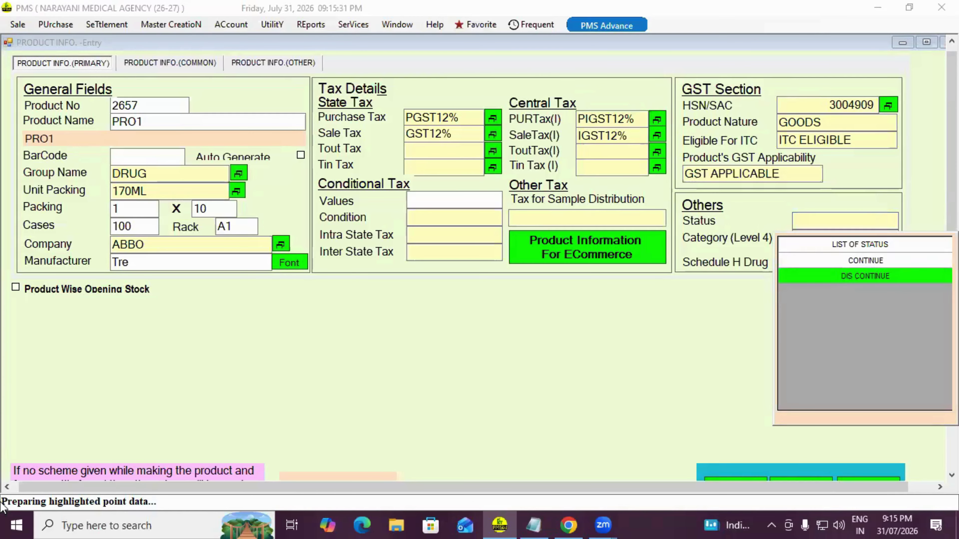
key("Up")
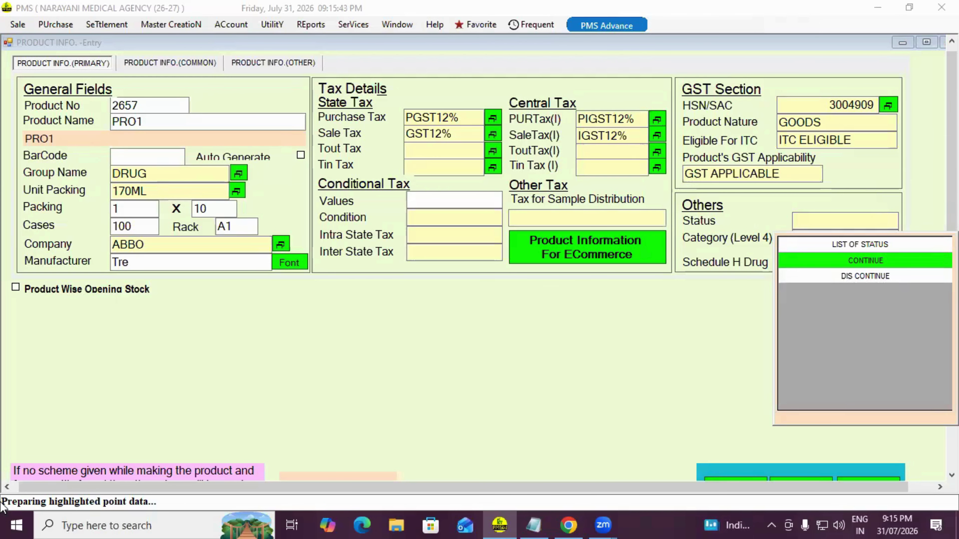
key("Down")
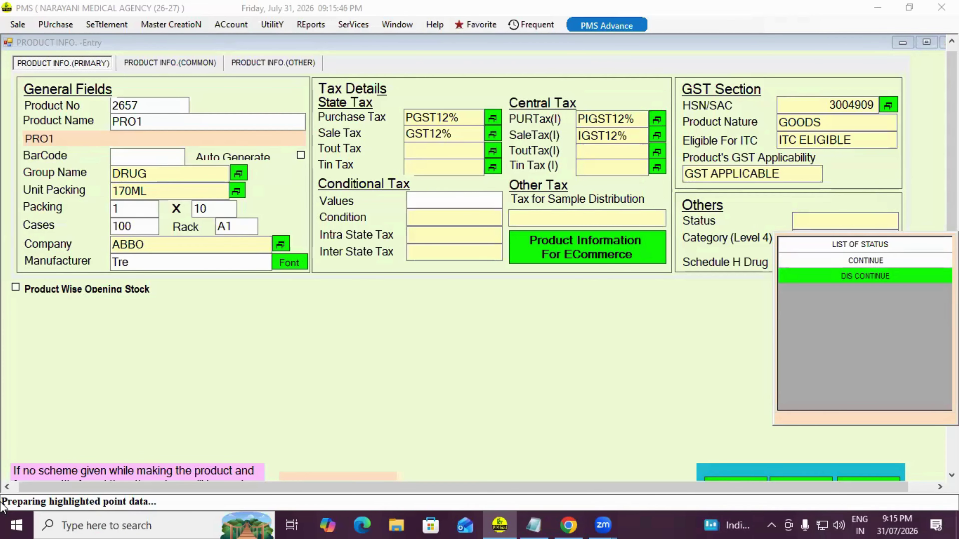
key("Up")
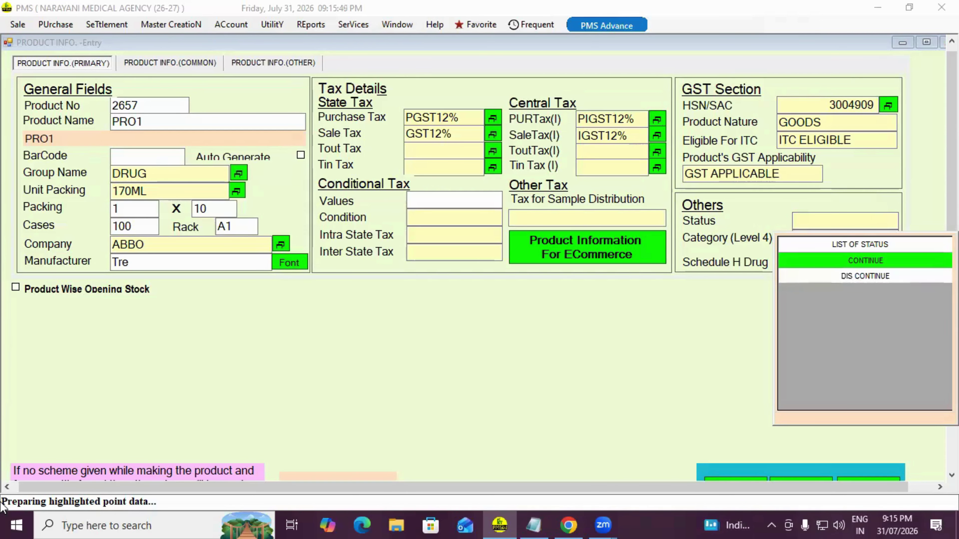
key("Down")
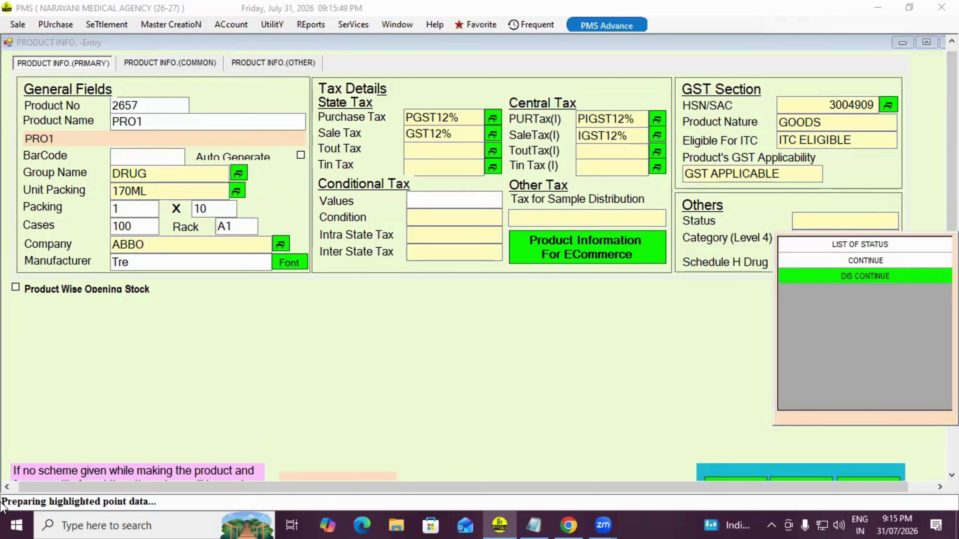
key("Up")
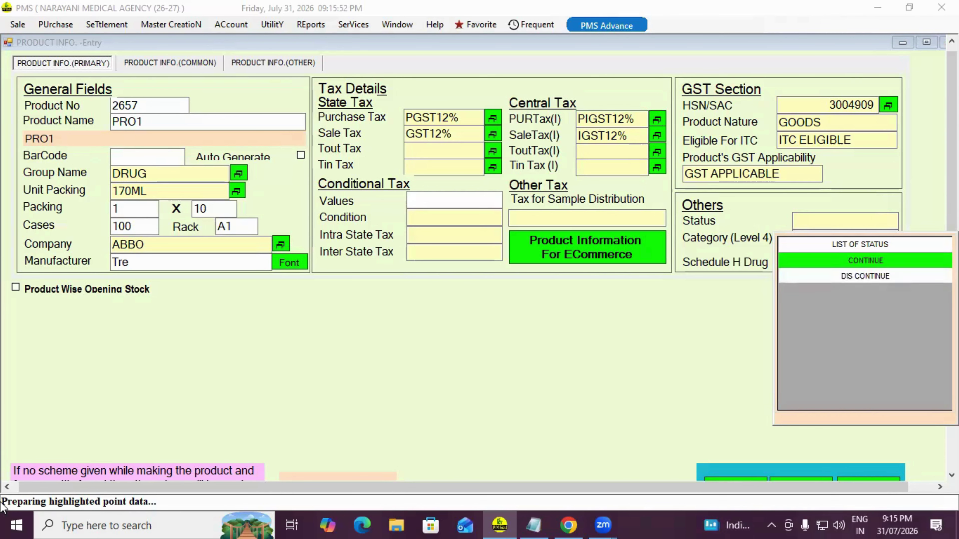
key("Return")
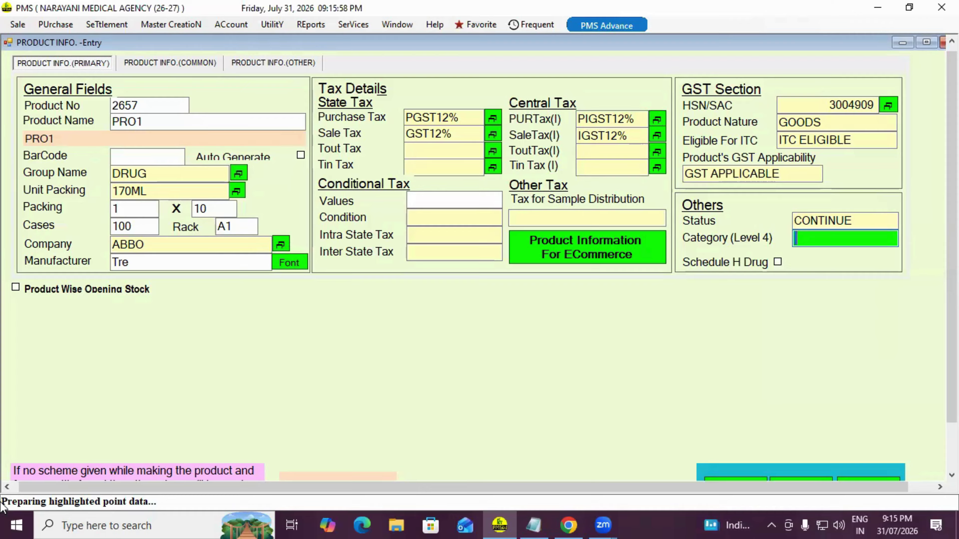
Leave the level 4 category blank and mark the product as a Schedule H drug
key("Return")
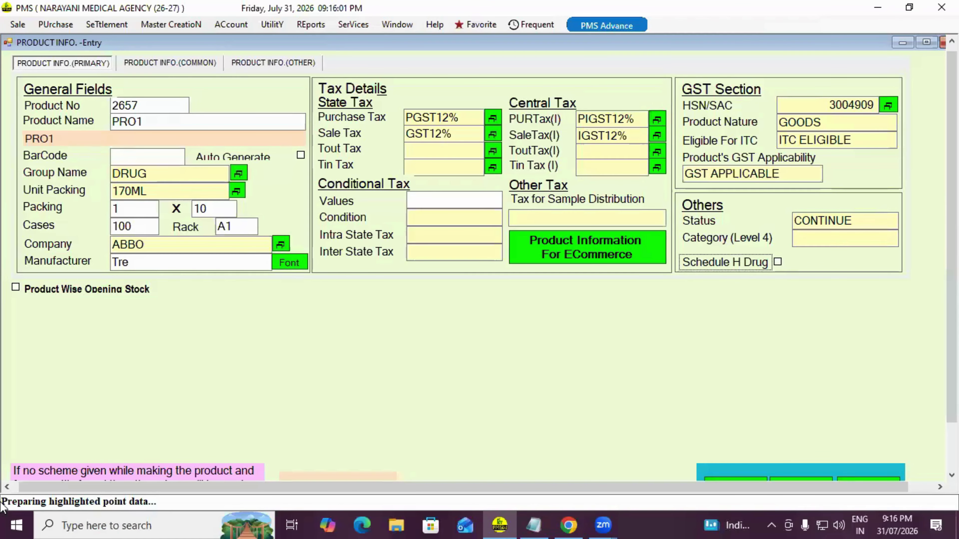
key("shift+Tab")
type("A")
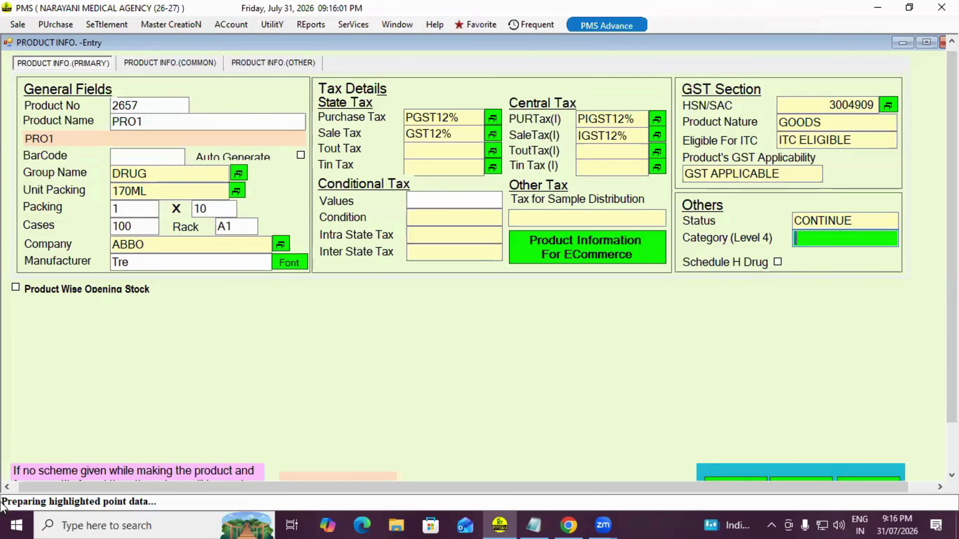
key("ctrl+a")
key("BackSpace")
key("Tab")
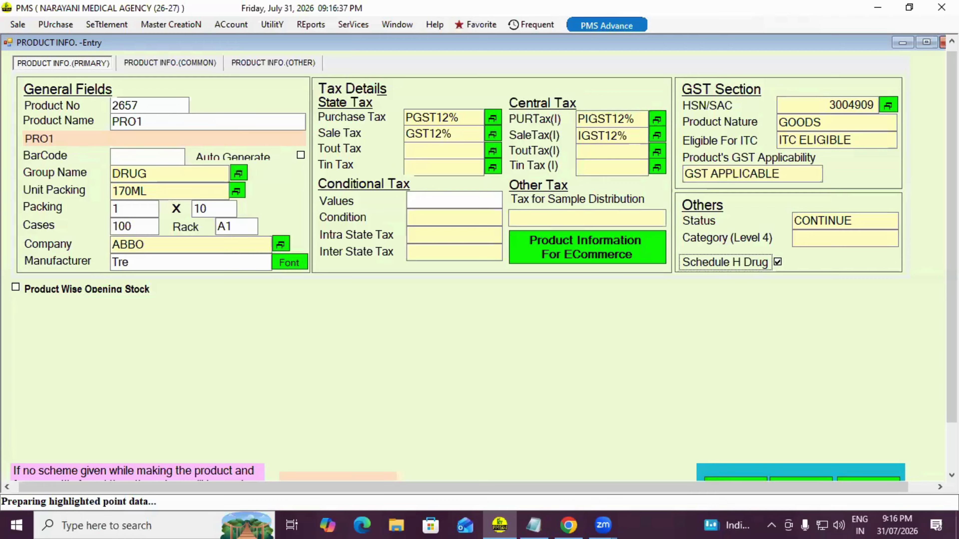
Enable product-wise opening stock and start a batch entry AAA with expiry date 12/2029
key("Tab")
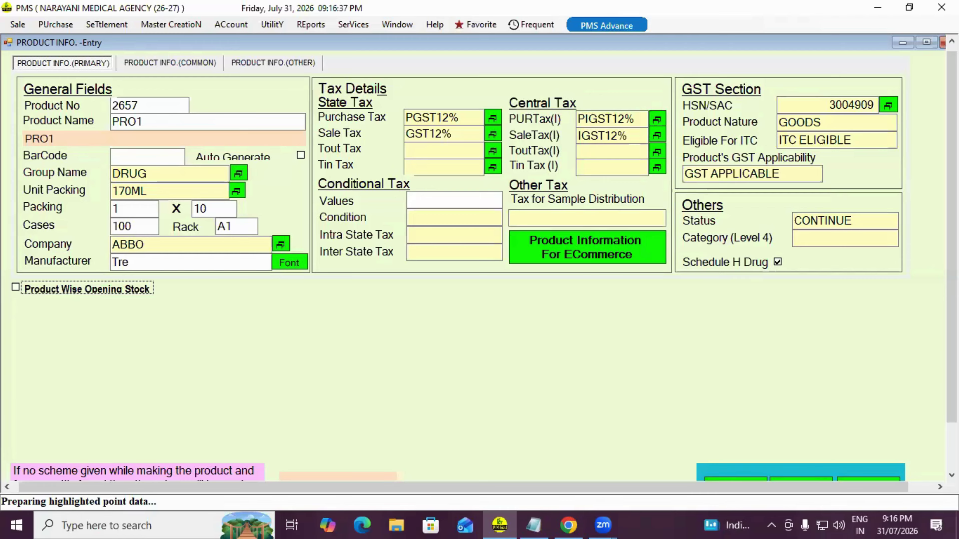
key("space")
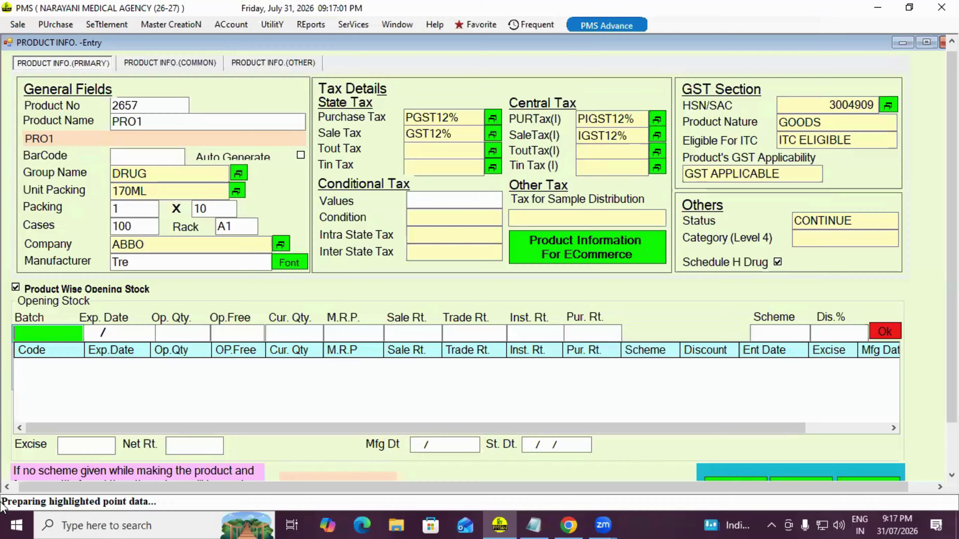
type("AAA")
key("Return")
type("12/")
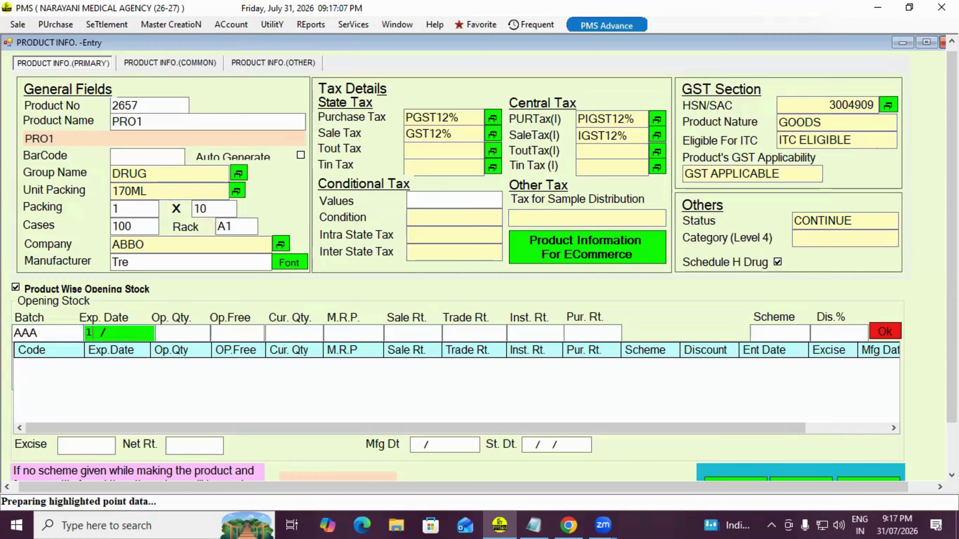
type("2029")
key("Return")
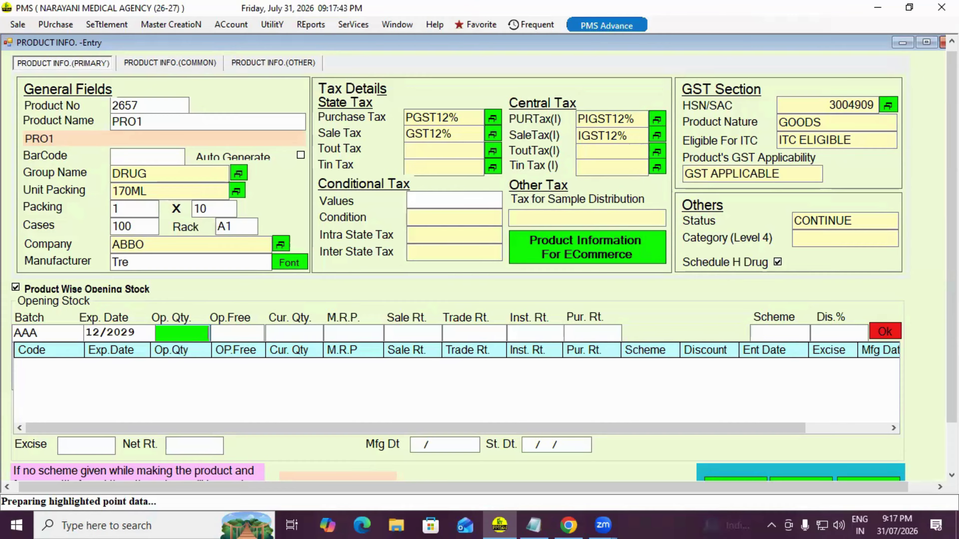
Enter an opening quantity of 100 and an M.R.P. of 100 for the batch, leaving the free quantity blank
type("100")
key("Return")
key("Return")
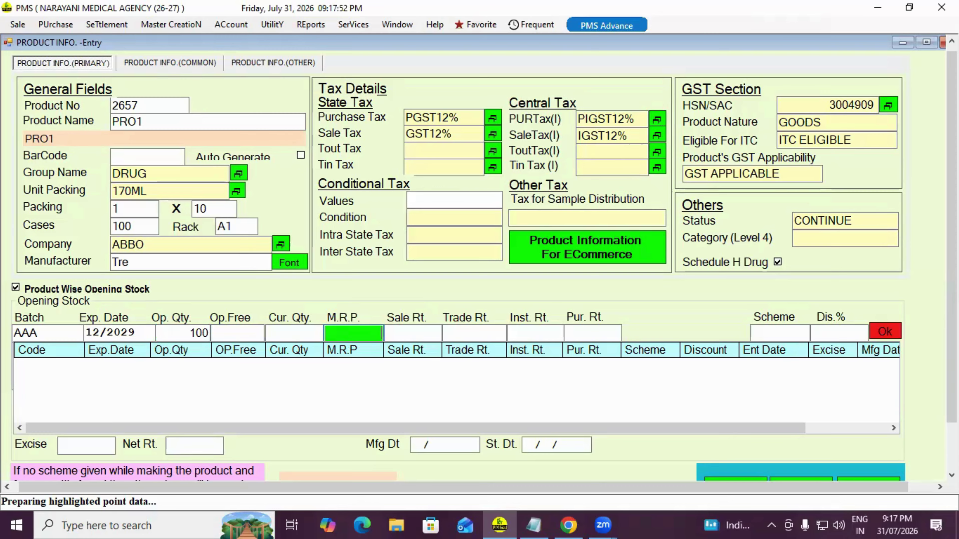
type("100")
key("Return")
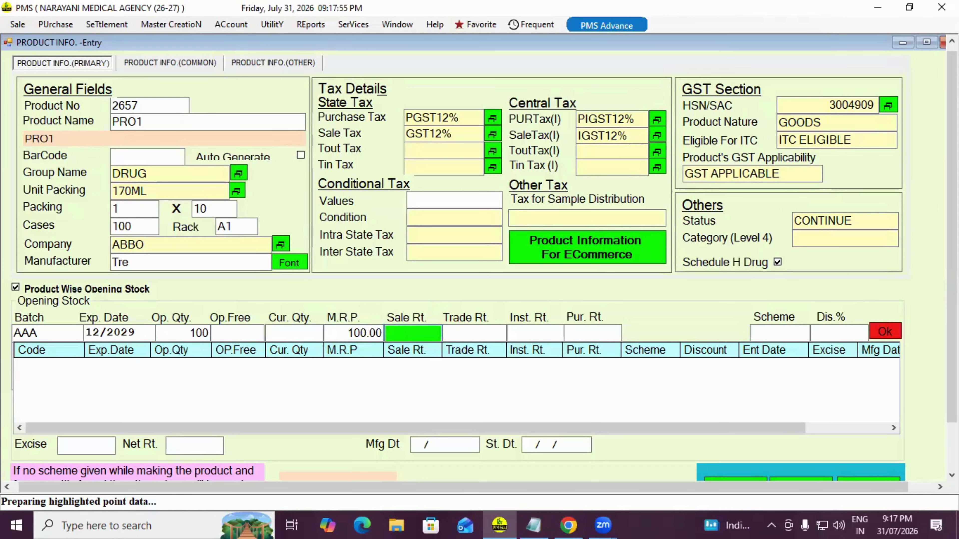
Set the batch's sale, trade and institution rates to 90 and its purchase rate to 80
type("90")
key("Return")
key("Return")
key("Return")
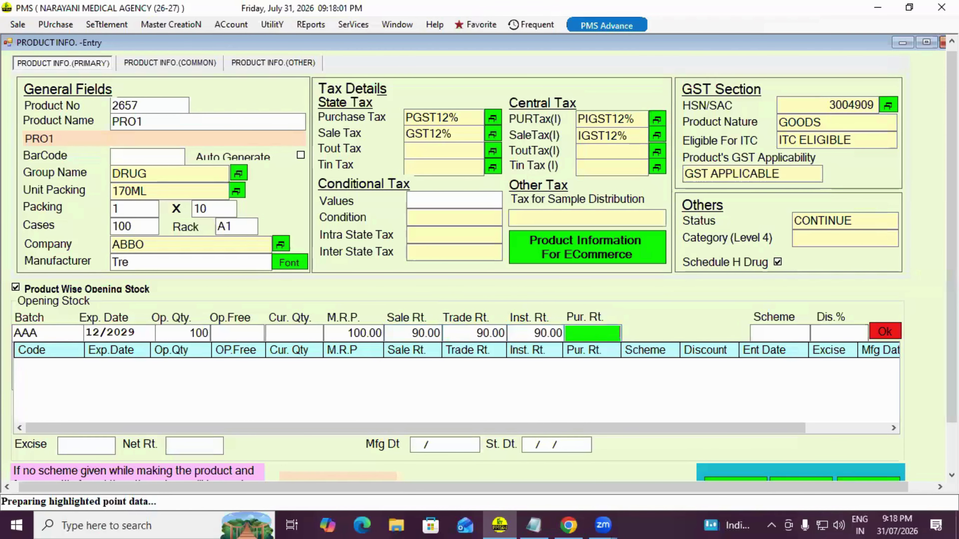
type("80")
key("Return")
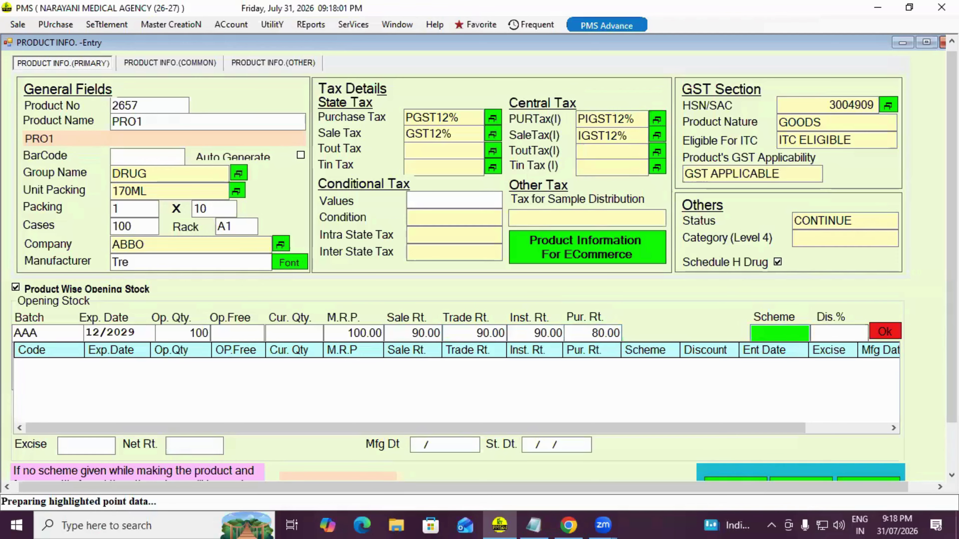
Enter scheme 10+1 and a 10% discount for the batch
type("10+1")
key("Return")
type("1")
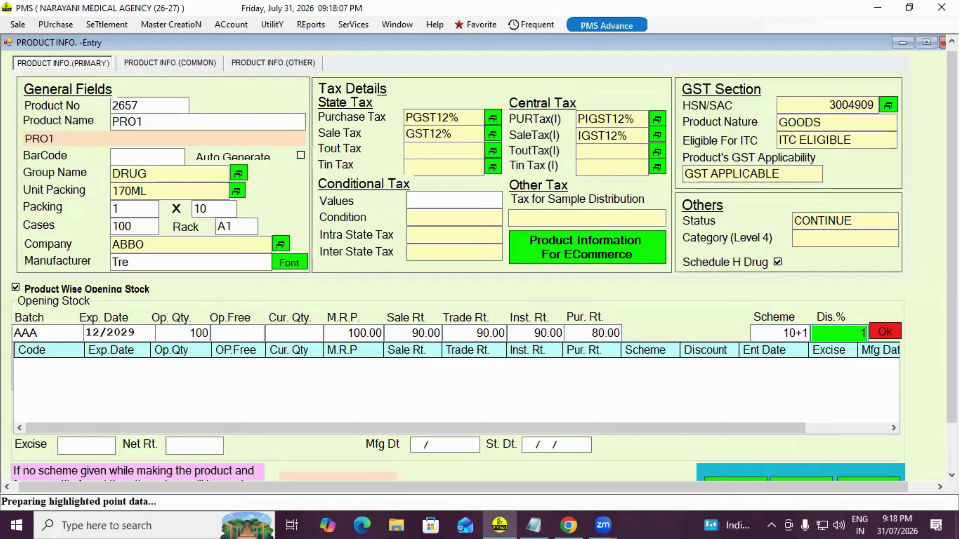
type("0")
key("Return")
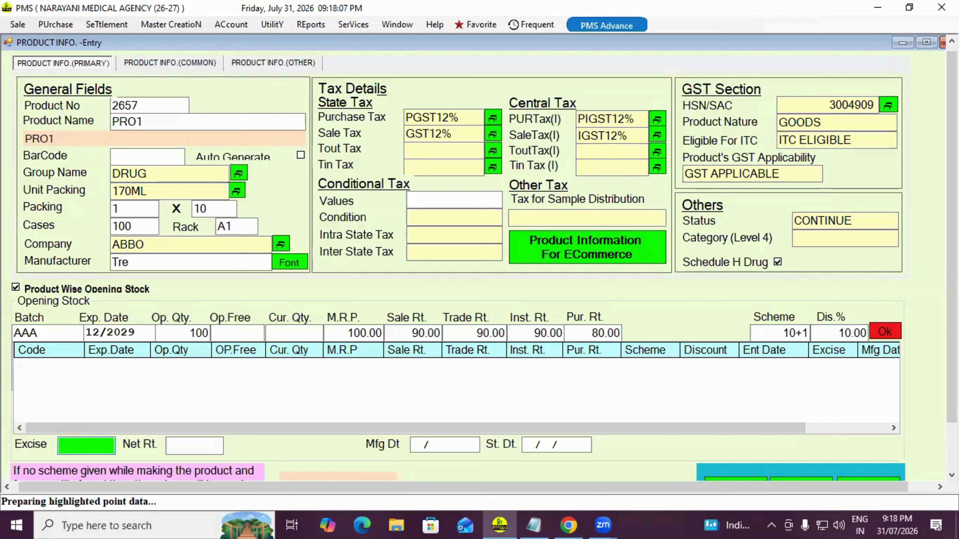
Leave excise blank and choose Auto Update Net Rate as the product net rate calculation option
key("Return")
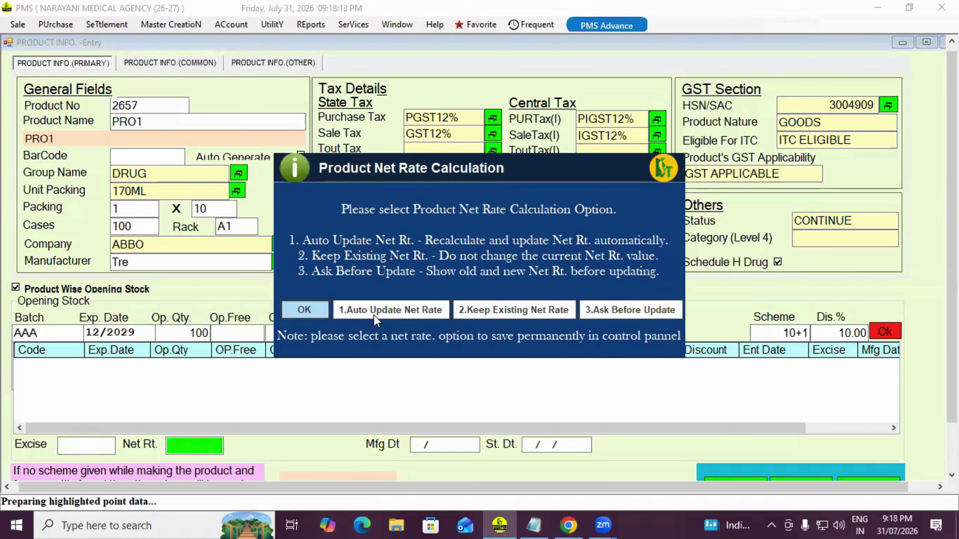
left_click(378, 311)
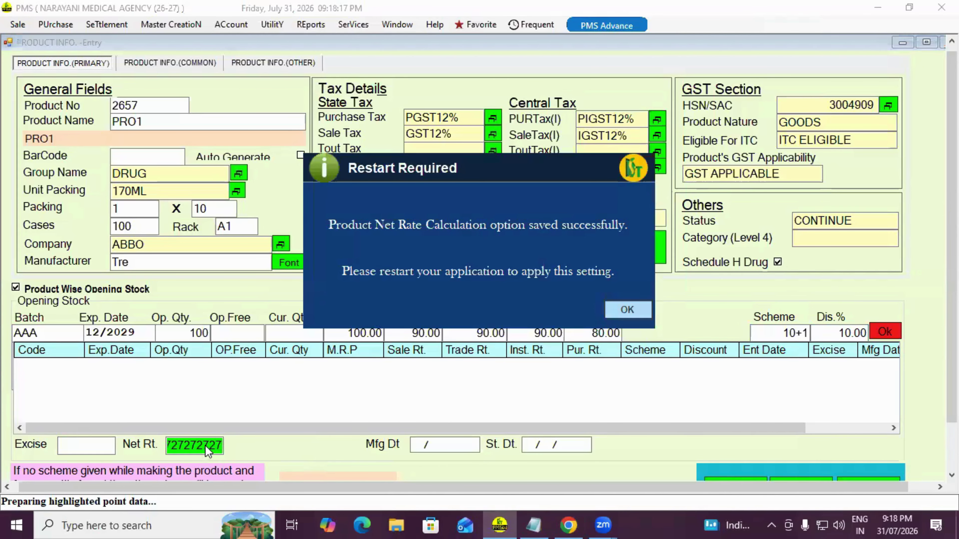
left_click(627, 310)
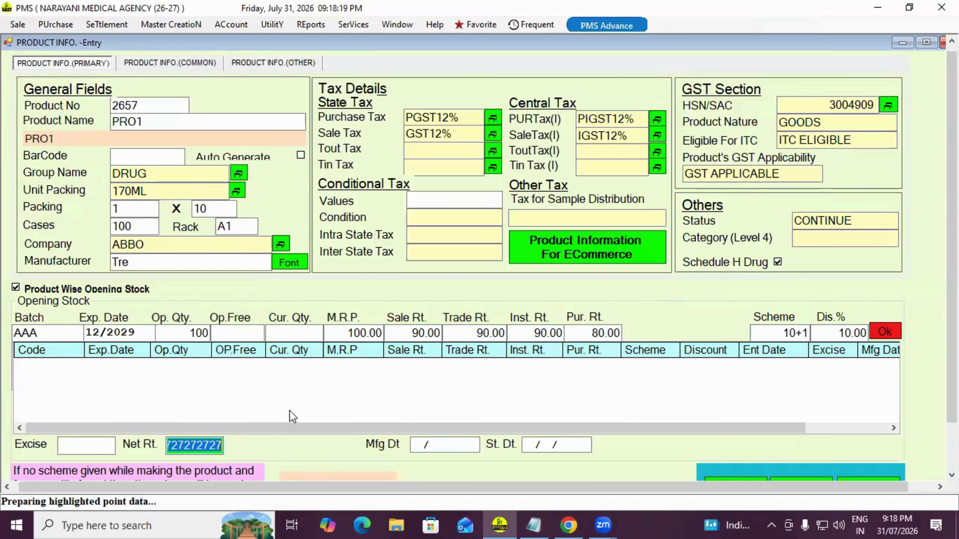
Examine the full calculated net rate of the batch from its first digits and move on to the manufacturing date
left_click(203, 446)
key("Left")
key("Left")
key("Left")
key("Left")
key("Left")
key("Left")
key("Left")
key("Left")
key("Left")
key("Left")
key("Left")
key("Left")
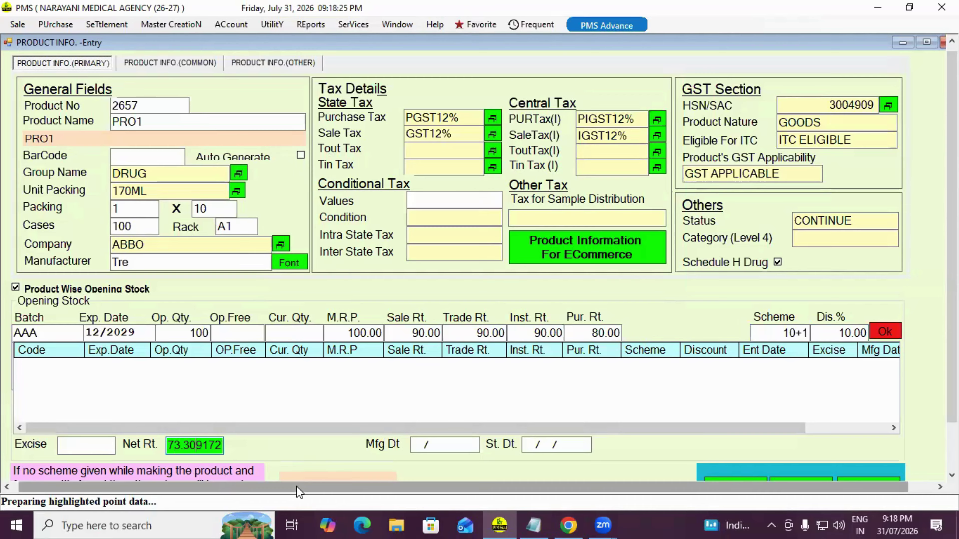
key("Left")
key("Return")
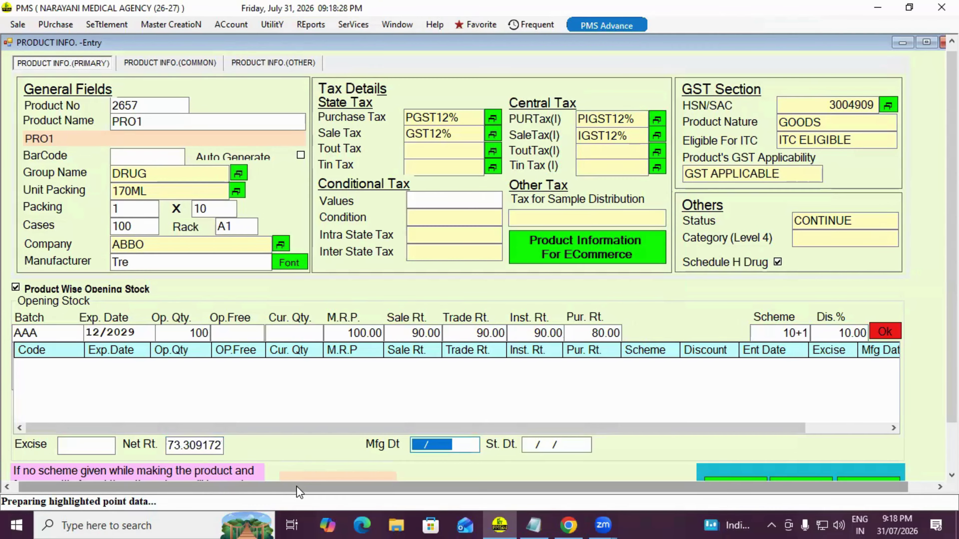
Add batch AAA to the opening stock with the manufacturing date left blank and save the product record
key("Return")
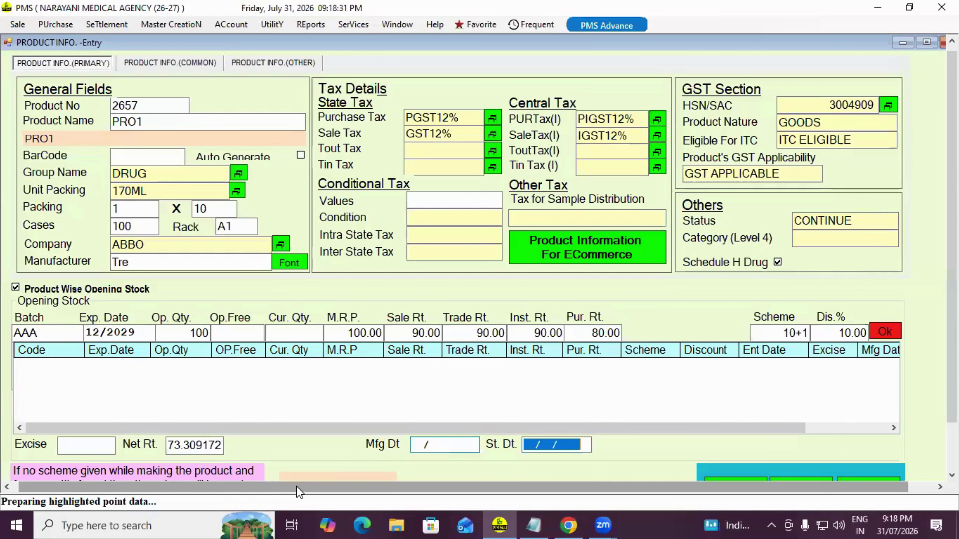
key("Return")
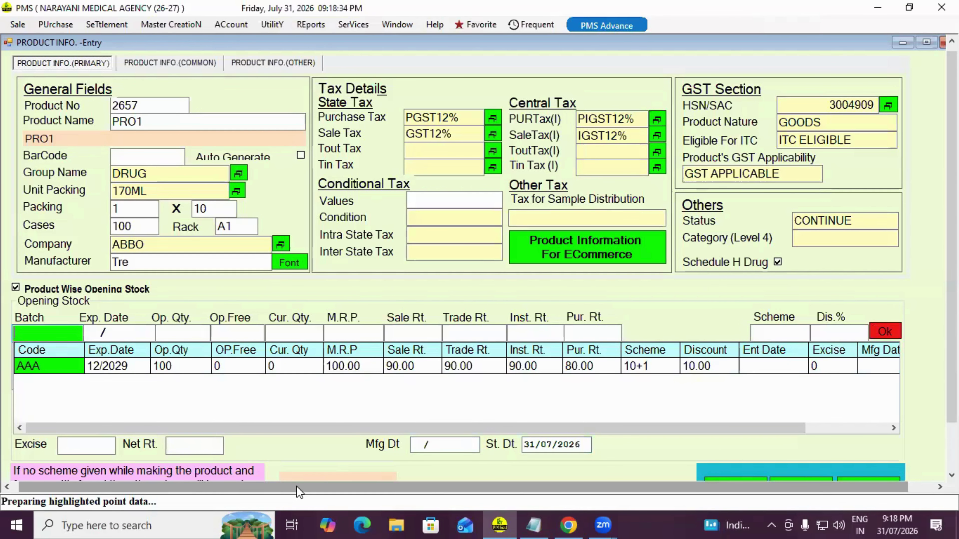
left_click_drag(950, 374, 906, 393)
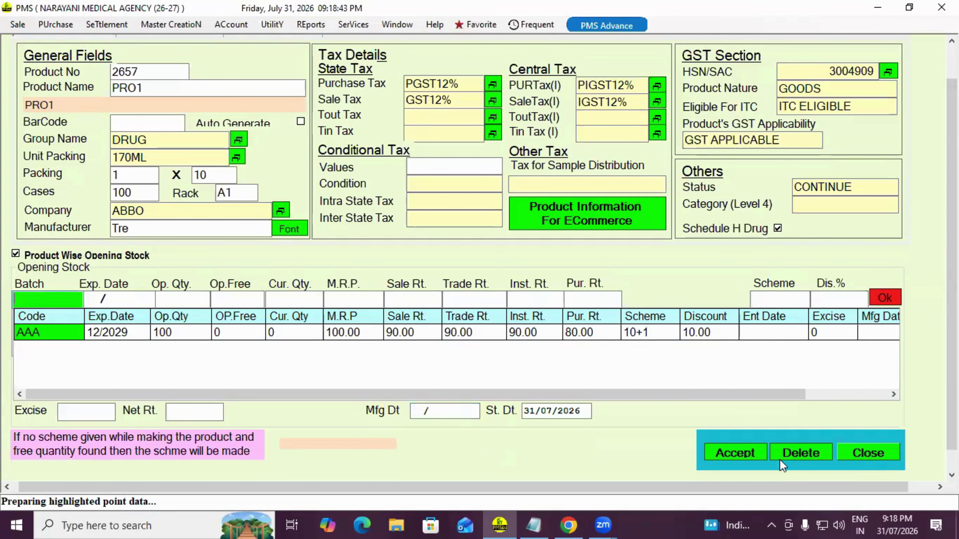
left_click(723, 453)
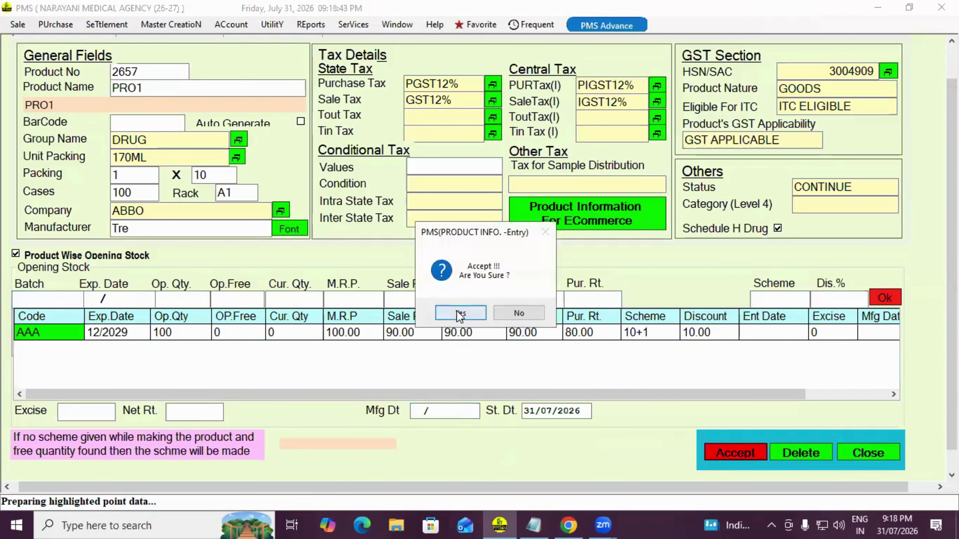
left_click(460, 314)
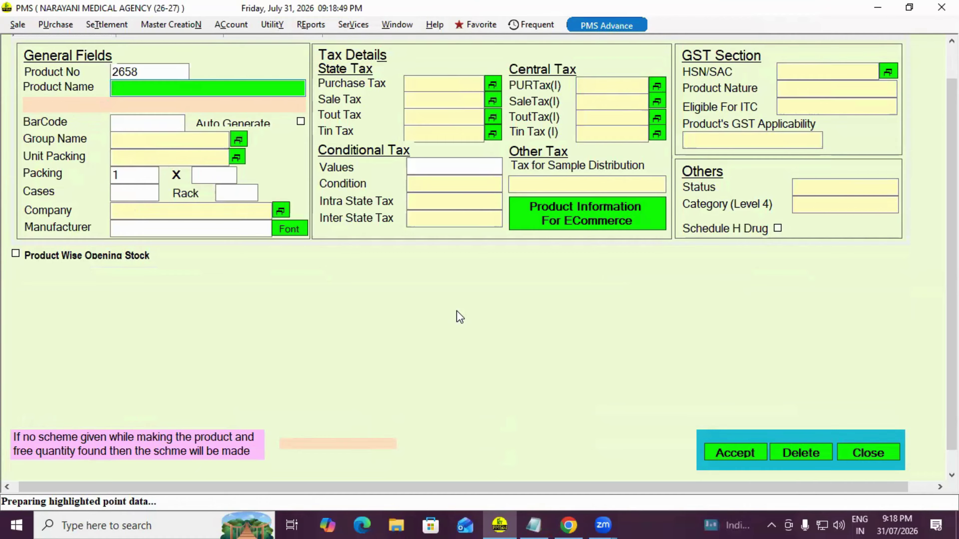
Start another product named FFFFF in group DRUD with the blank unit packing
key("alt")
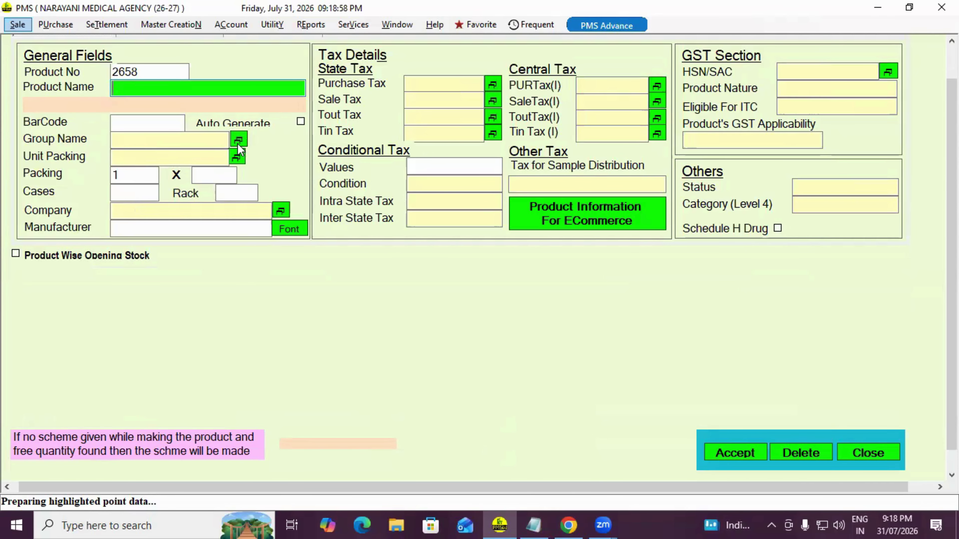
left_click(172, 142)
key("Escape")
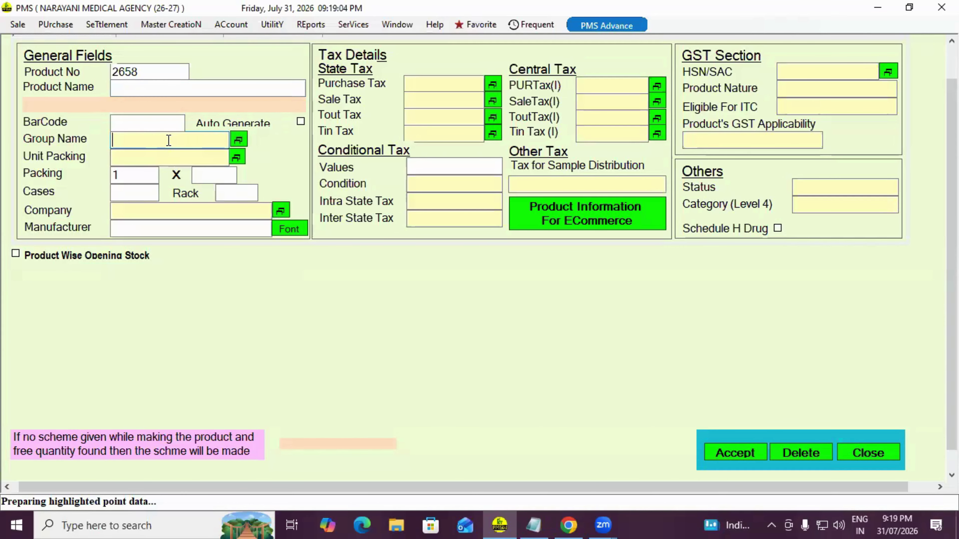
left_click(146, 86)
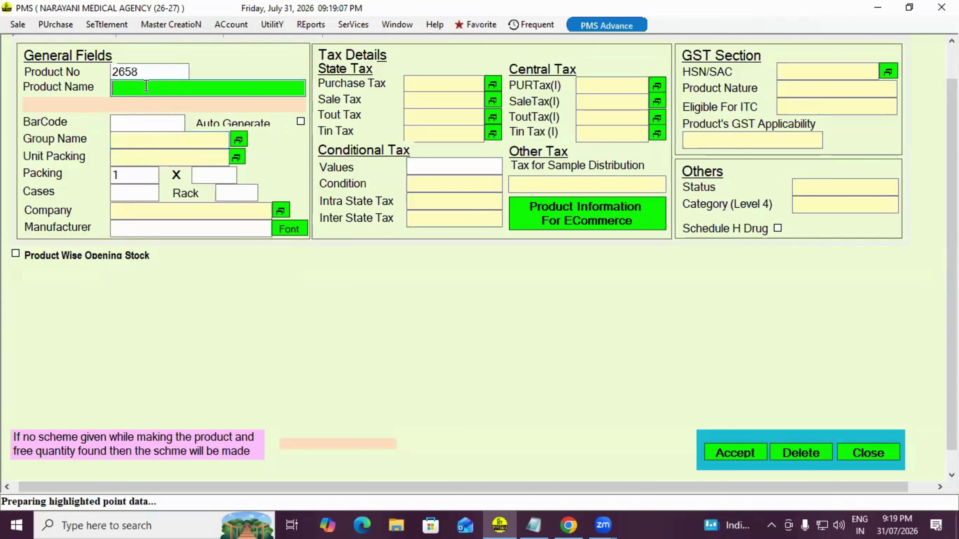
type("FFFFF")
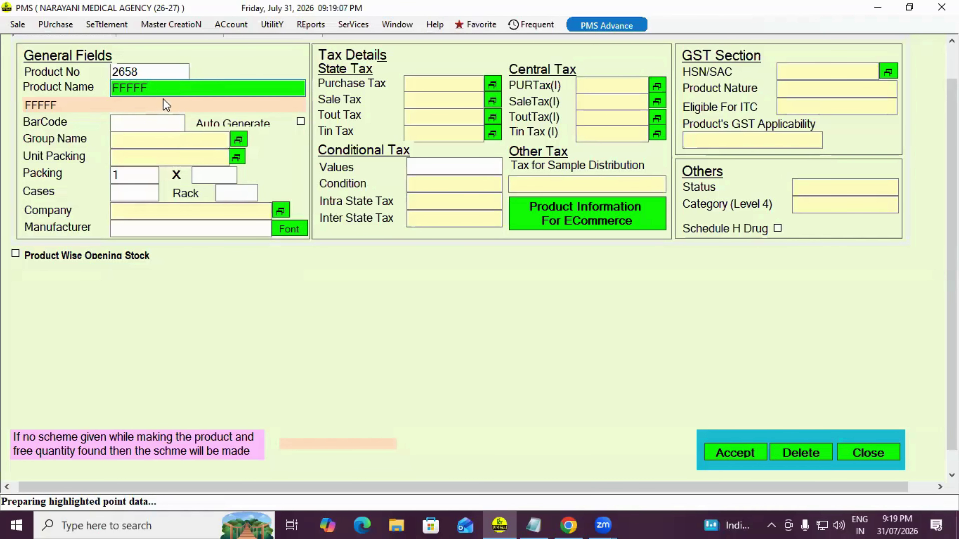
left_click(171, 141)
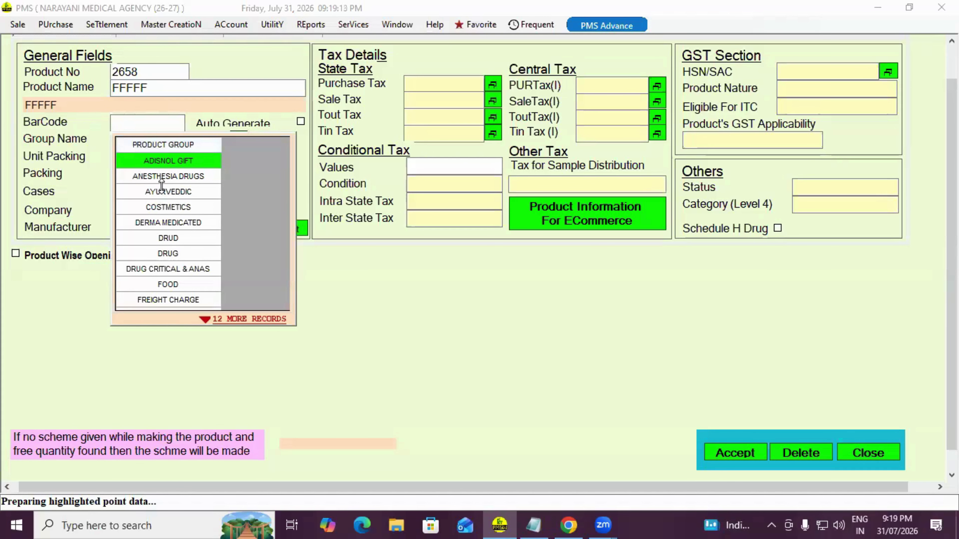
left_click(171, 237)
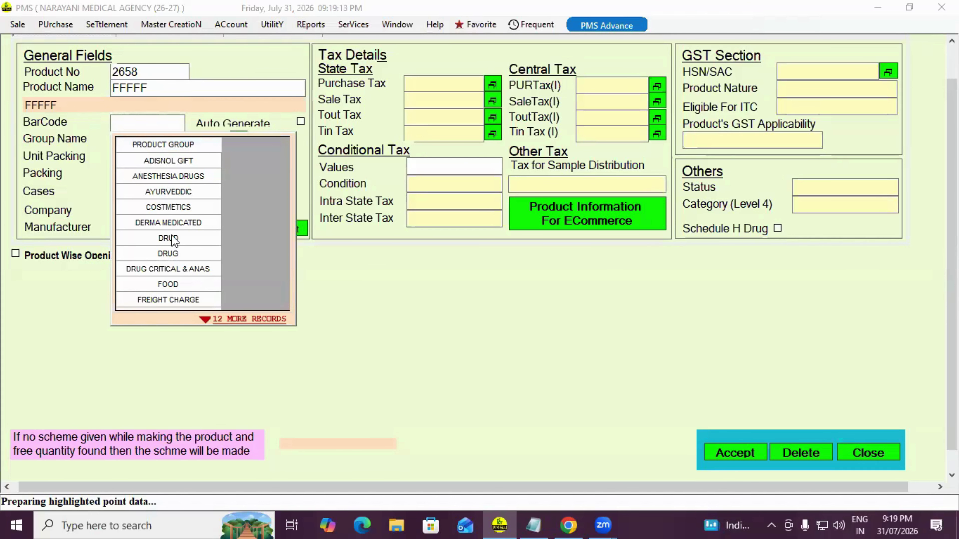
left_click(171, 238)
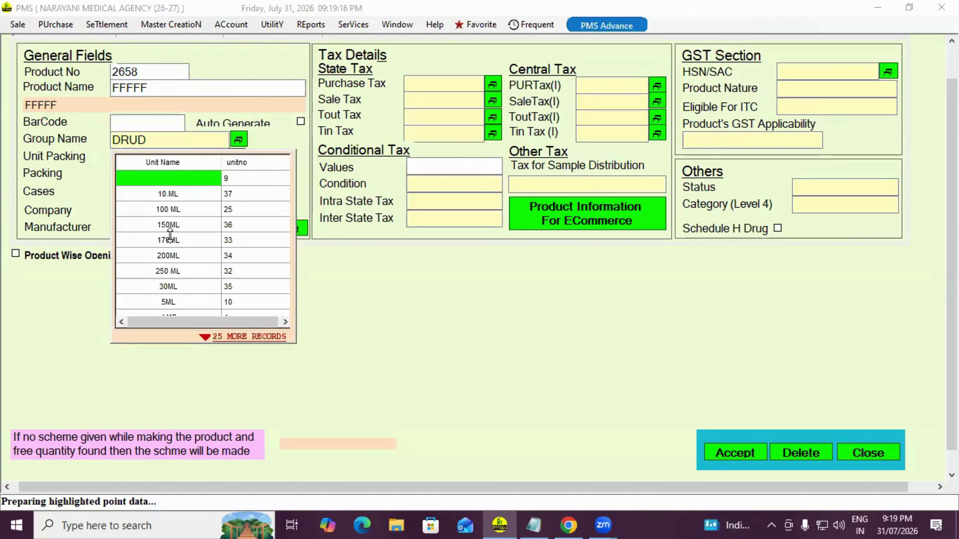
key("Return")
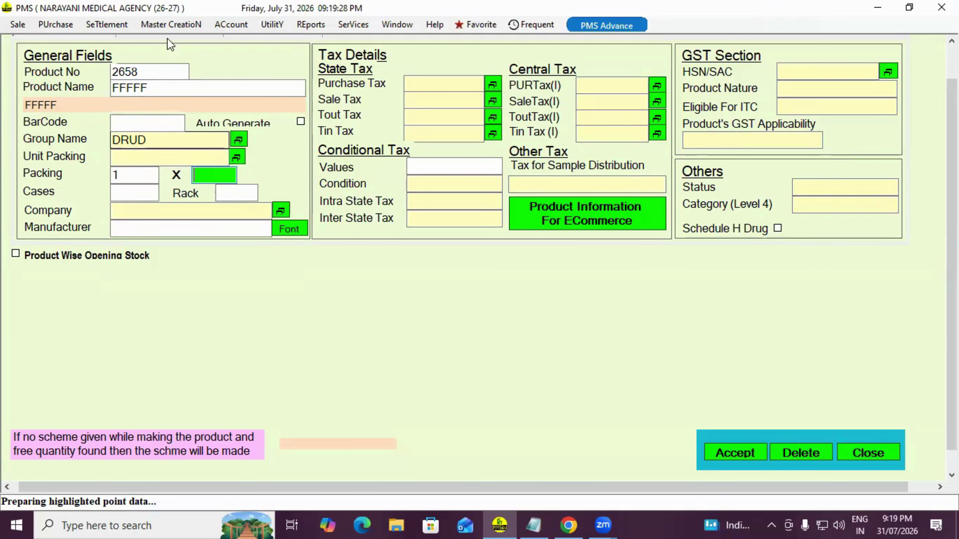
Look through the common and other information pages of the unsaved product
left_click(177, 25)
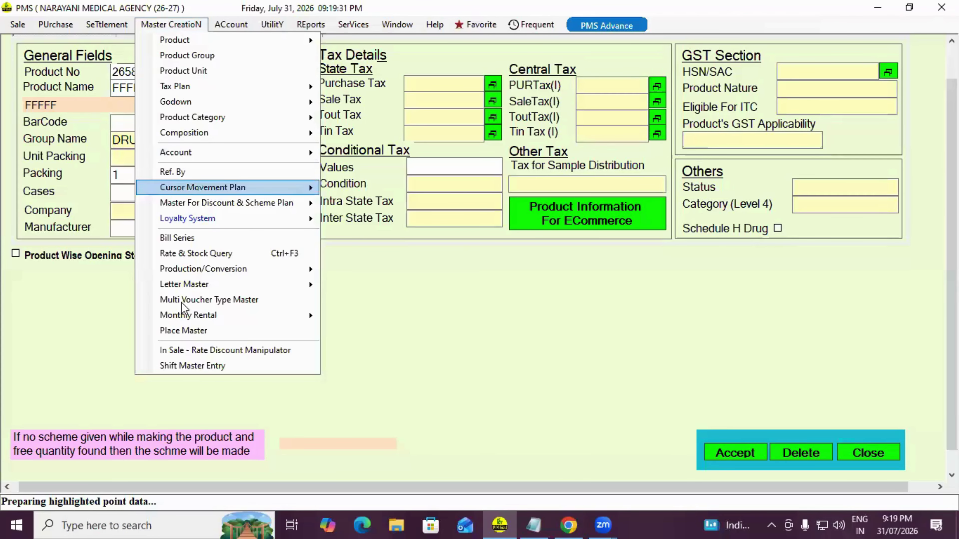
left_click(111, 263)
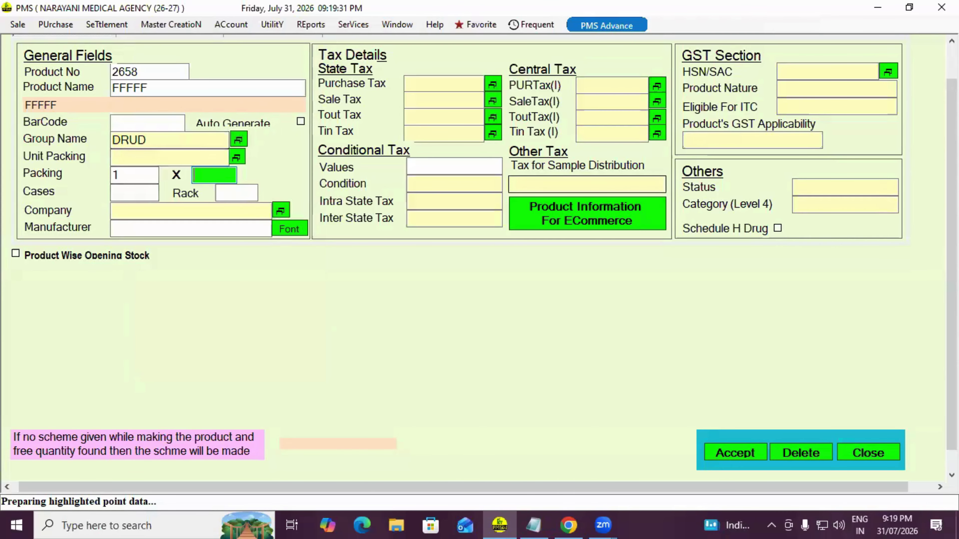
left_click_drag(952, 170, 951, 137)
left_click(195, 69)
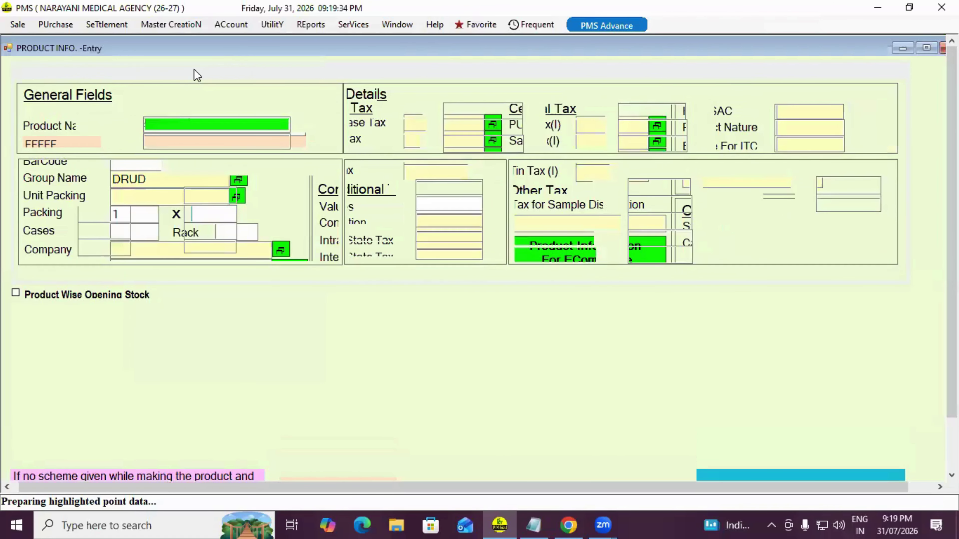
left_click(66, 72)
left_click(158, 69)
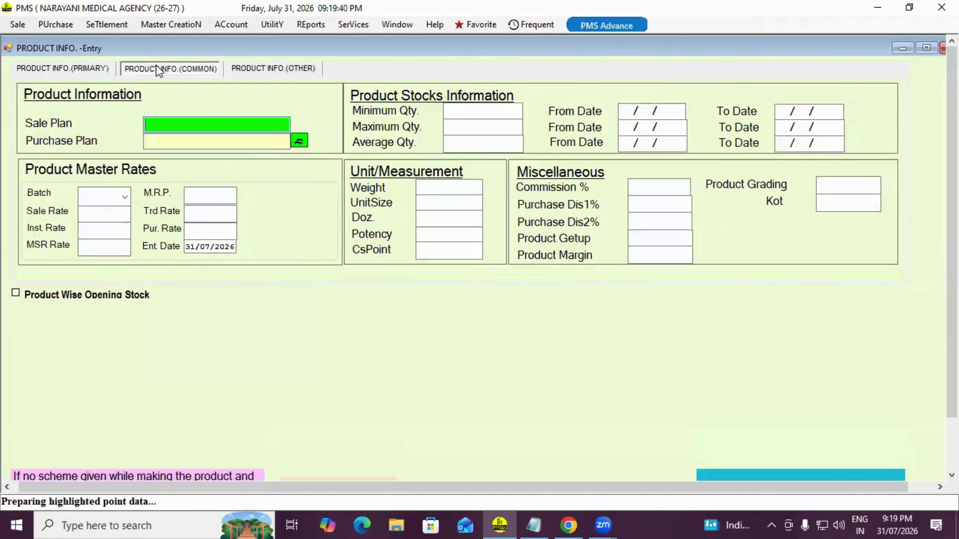
left_click(283, 69)
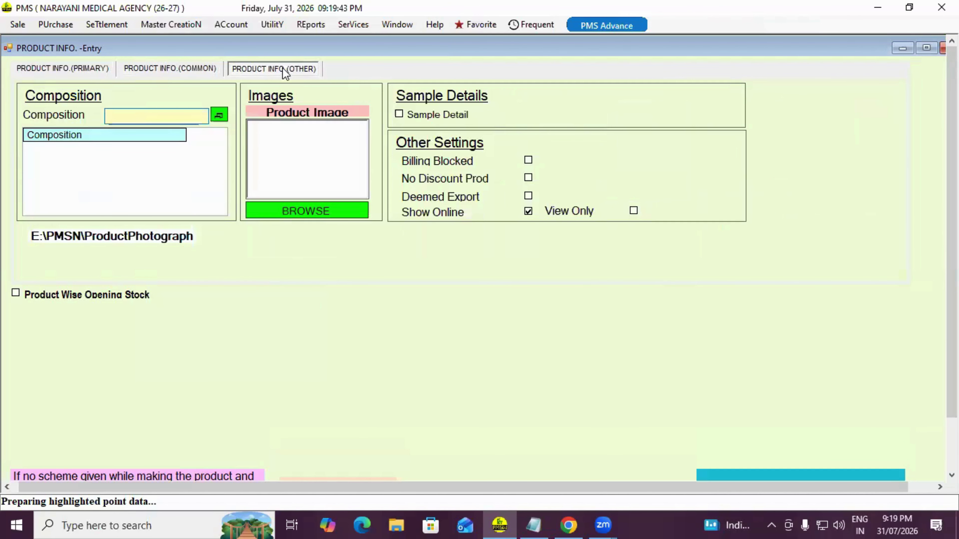
left_click(82, 67)
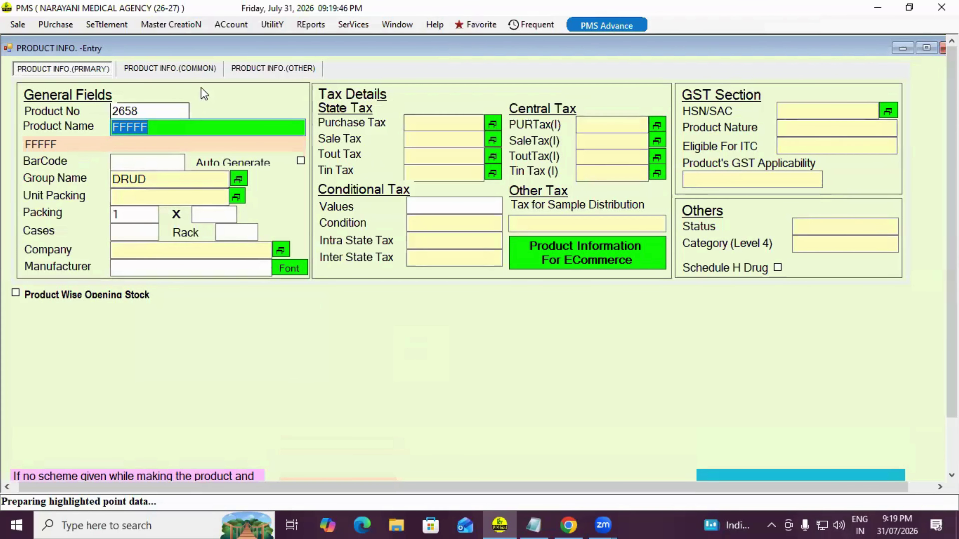
left_click(170, 68)
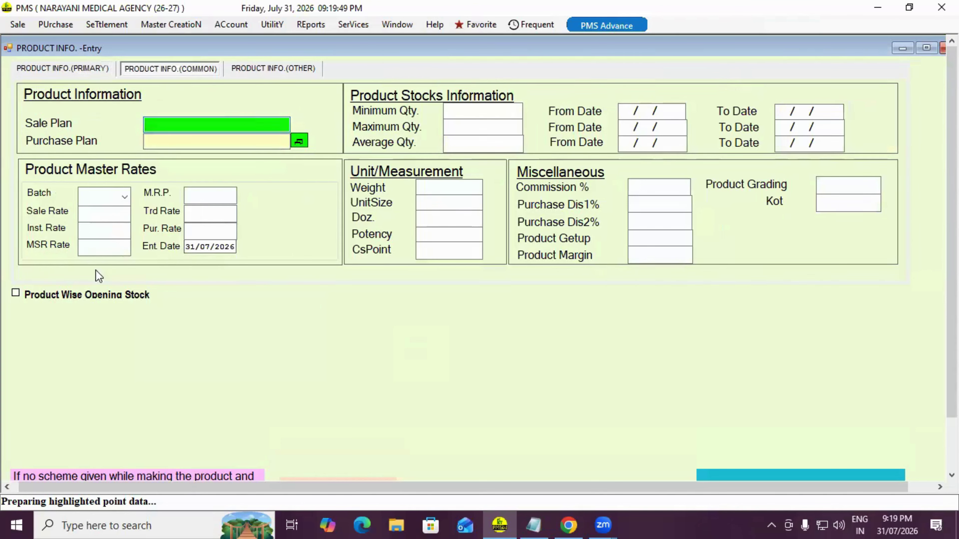
Try to choose a batch for the master rates of the unsaved product, leaving the sale plan blank
left_click(250, 129)
key("Escape")
left_click(127, 197)
left_click(126, 197)
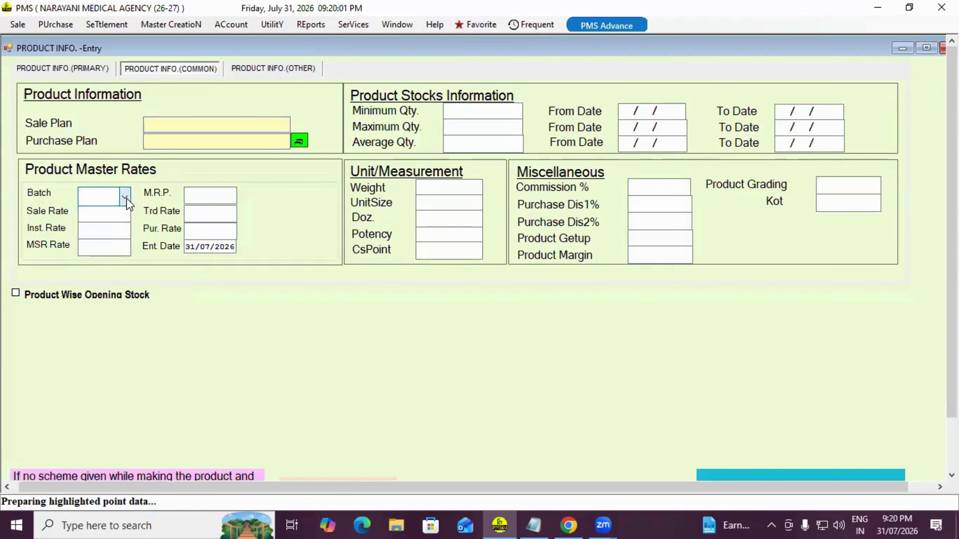
left_click(126, 197)
left_click(125, 198)
Load the existing product HAEMORED PLUS TAB, number 6, from the product number list
left_click(85, 68)
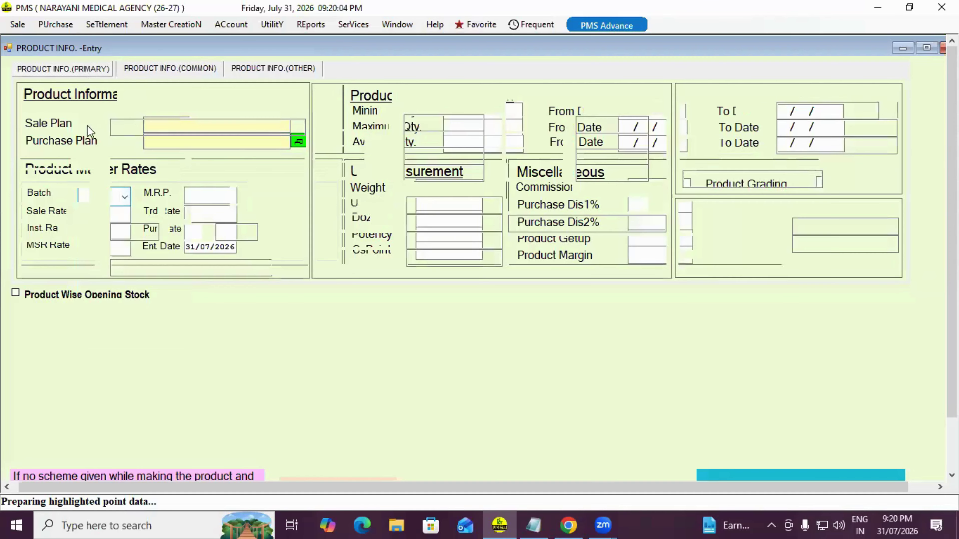
left_click(133, 112)
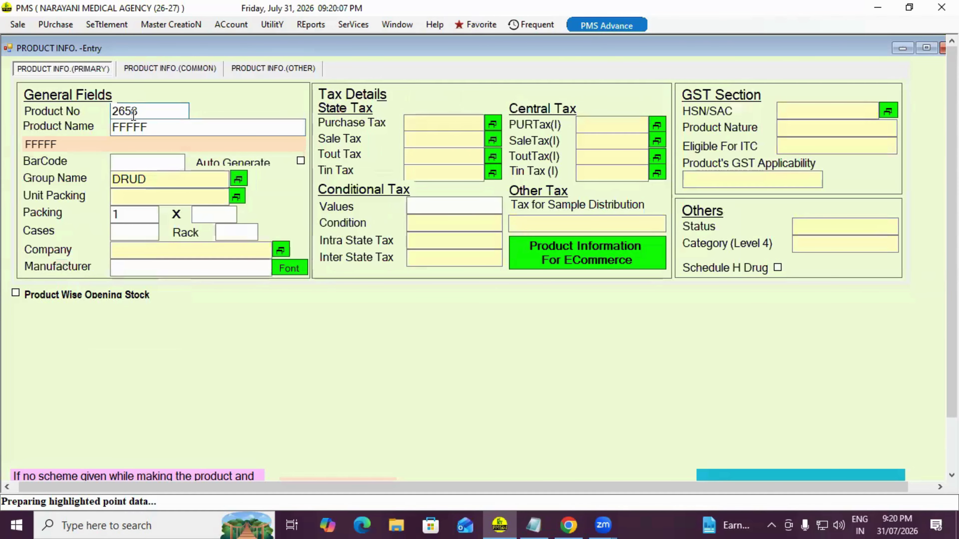
key("F1")
key("Down")
key("Down")
key("Down")
key("Down")
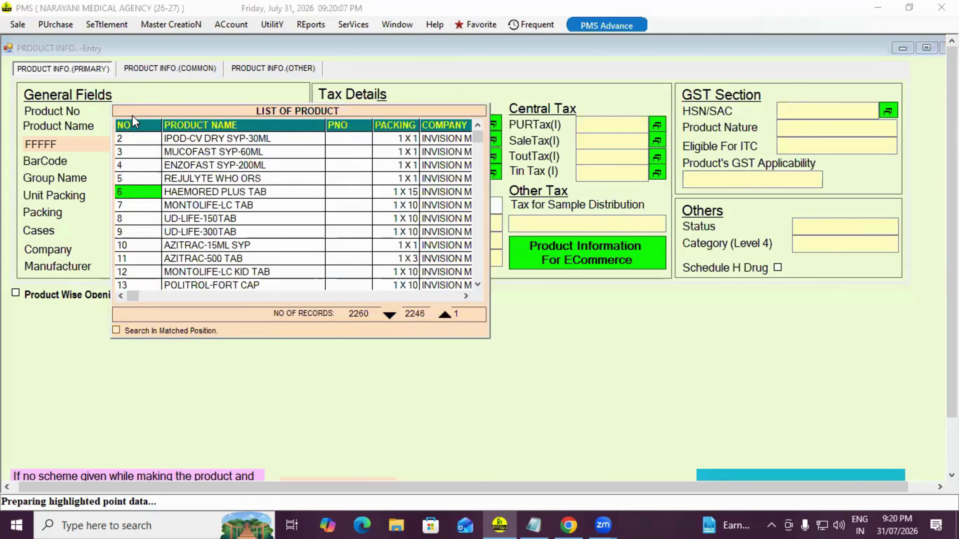
key("Return")
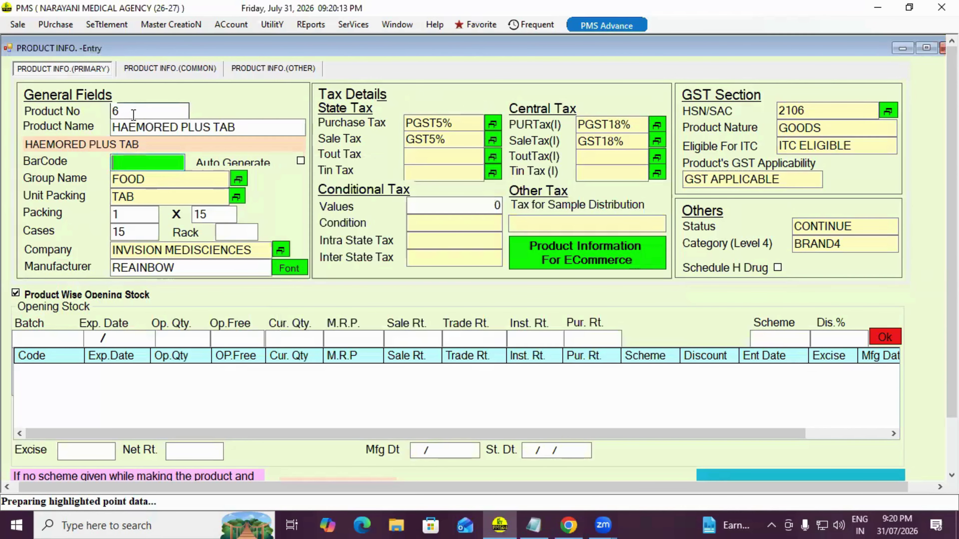
Load the existing product ACCU BODY MASSAGER from the list of product names
key("Up")
key("Up")
key("Down")
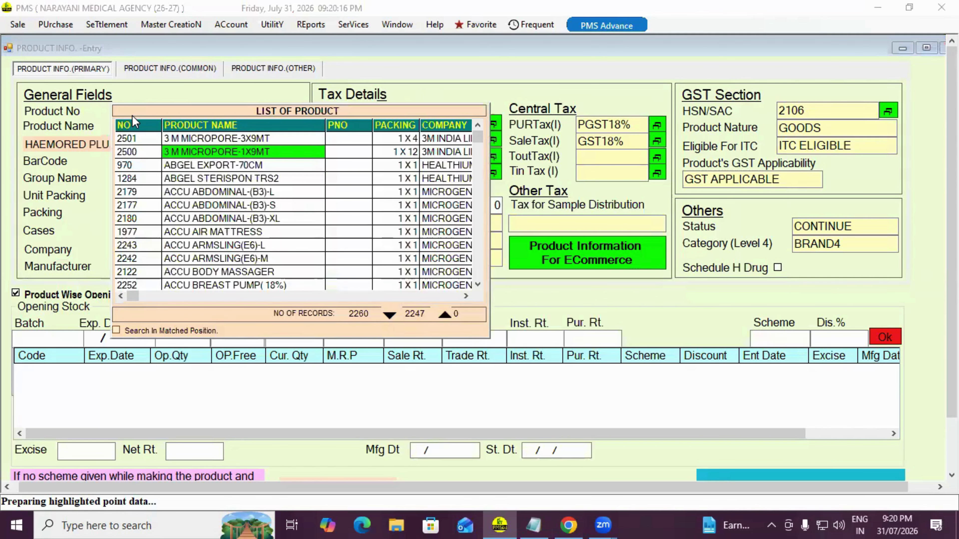
key("Down")
key("Down")
key("Down")
key("Down")
key("Down")
key("Down")
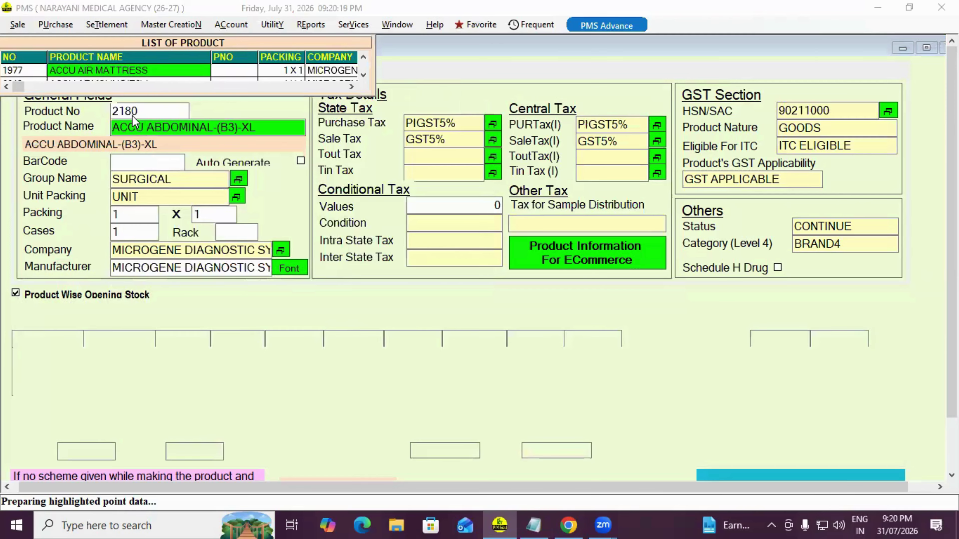
key("Down")
key("Down")
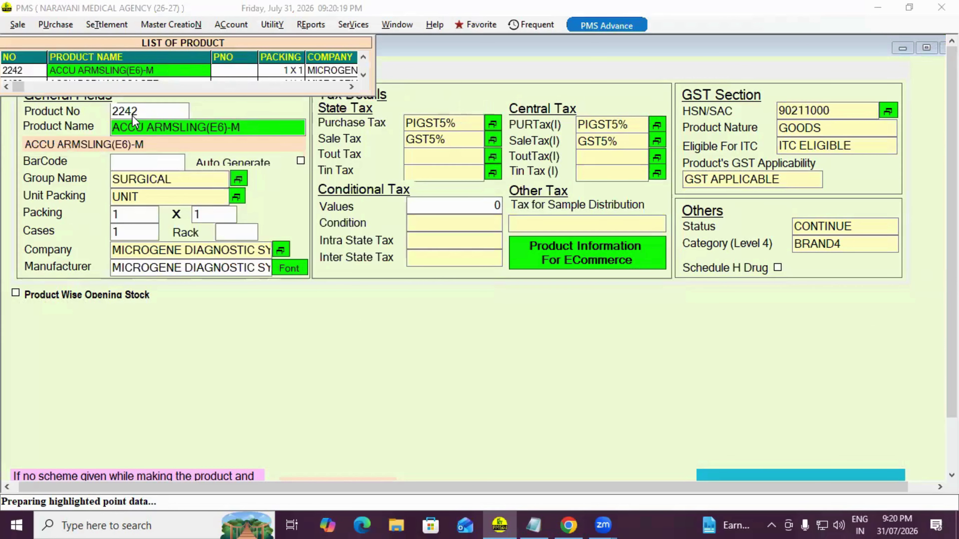
key("Up")
key("Return")
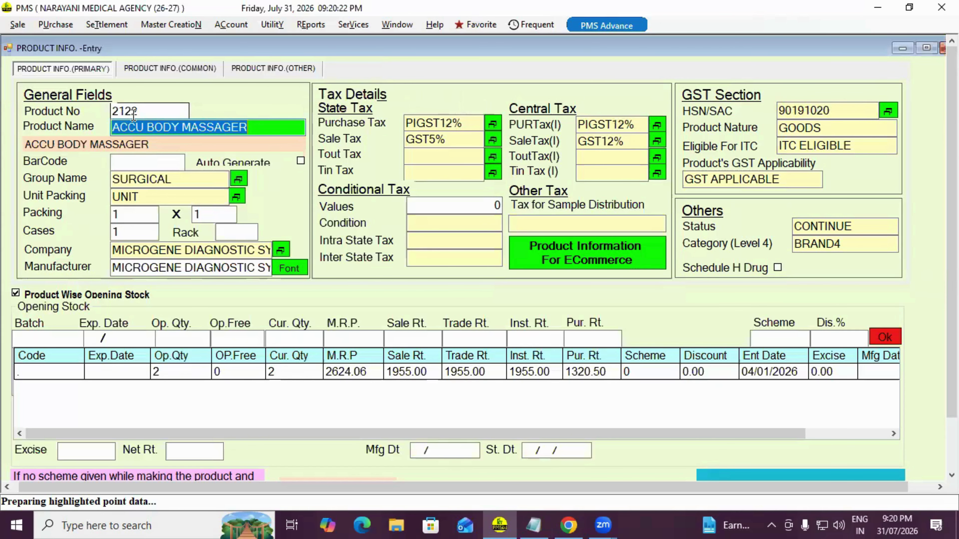
In the product's common information, choose batch "." to fill the product master rates
left_click(163, 67)
left_click(94, 214)
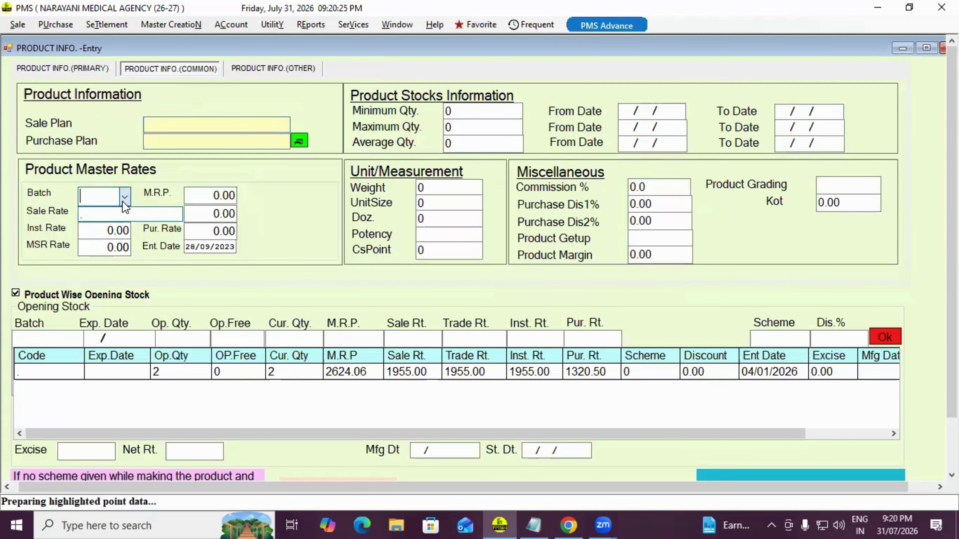
left_click(92, 210)
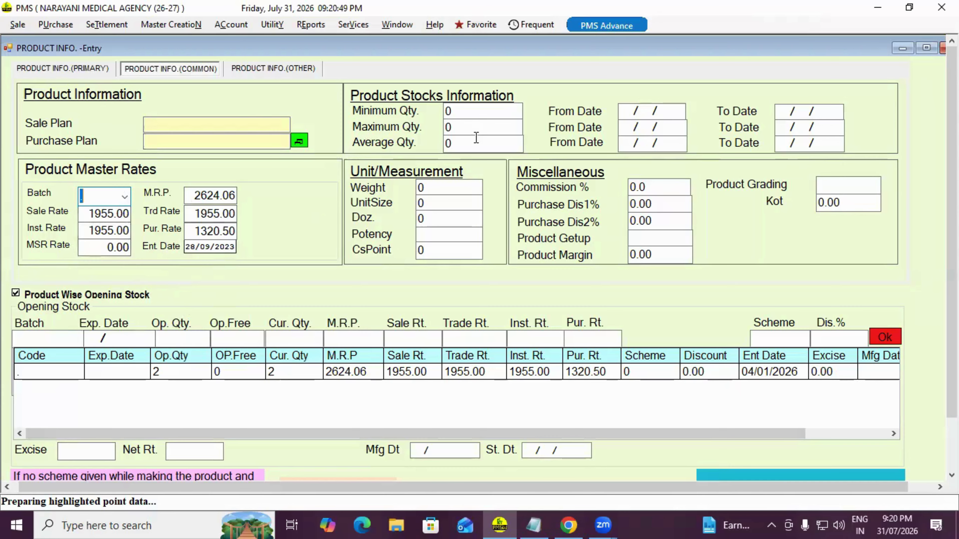
Set the product's minimum stock quantity to 10 and leave its from date blank
left_click(465, 110)
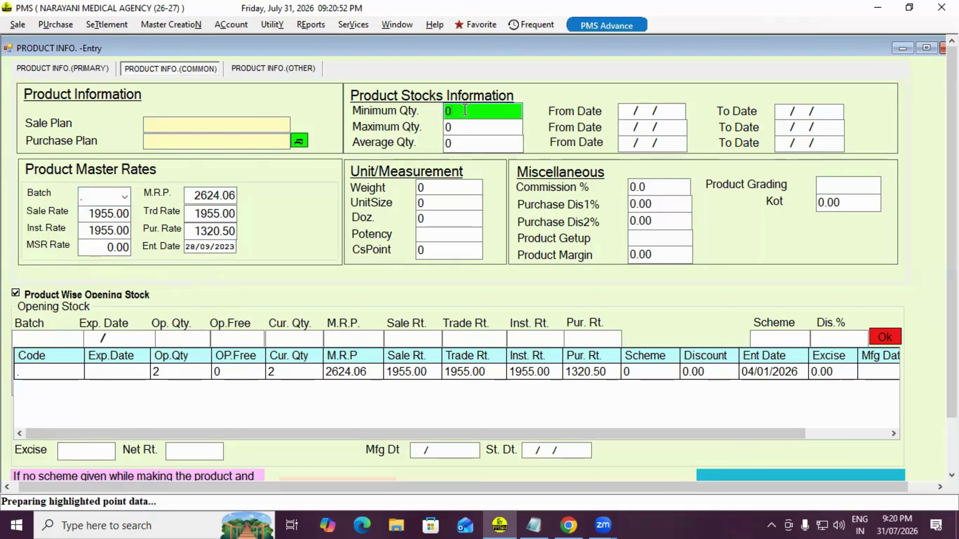
left_click(467, 128)
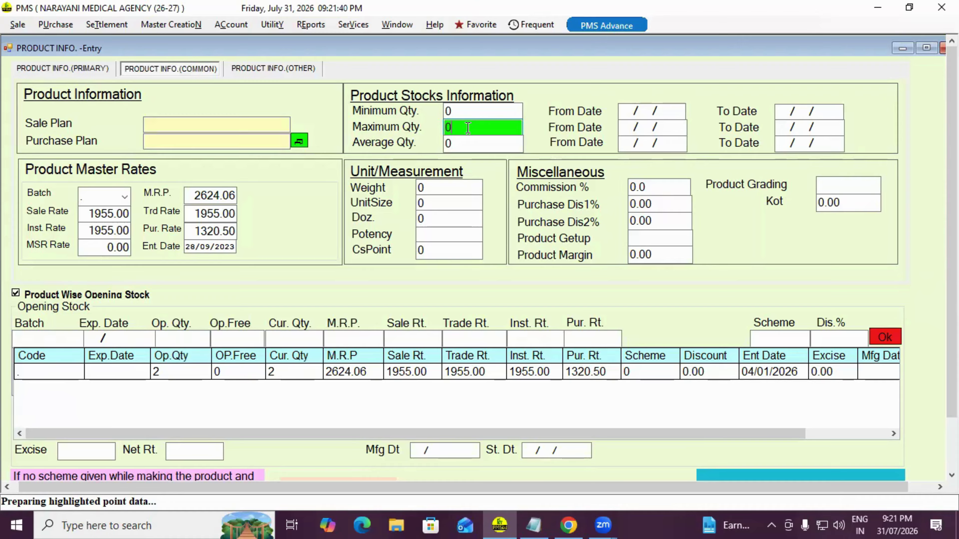
left_click(458, 107)
type("10")
key("Return")
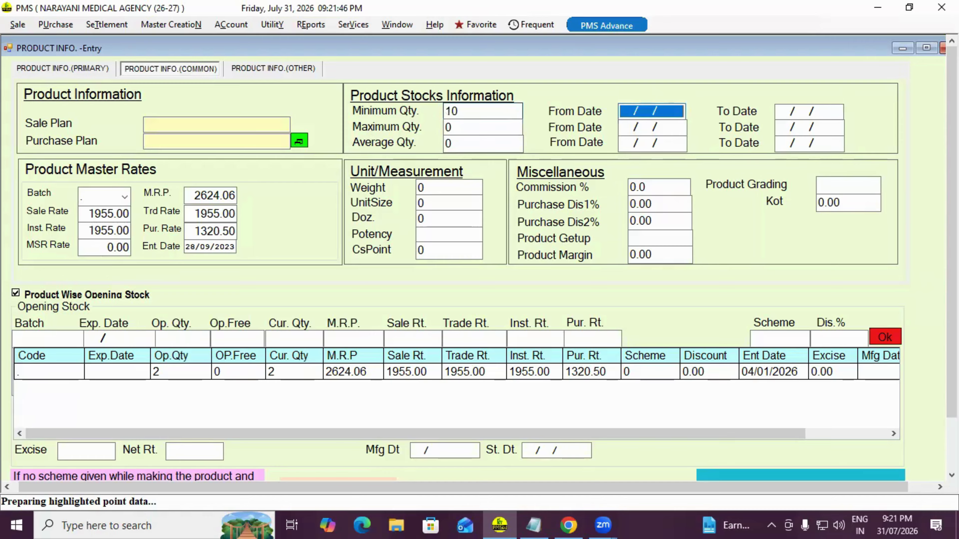
key("Return")
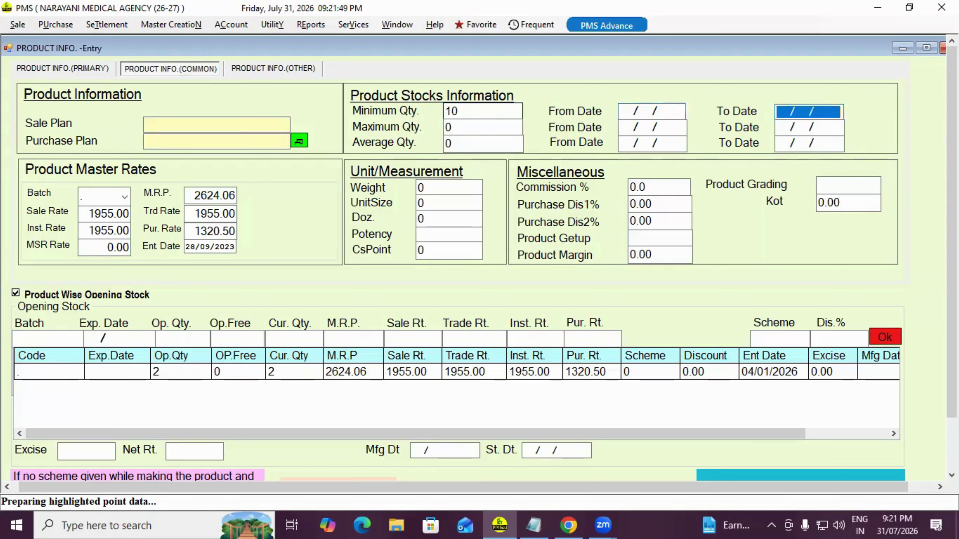
Set the product's maximum stock quantity to 20 and leave its from date blank
key("Return")
type("1")
key("BackSpace")
type("20")
key("Return")
key("Return")
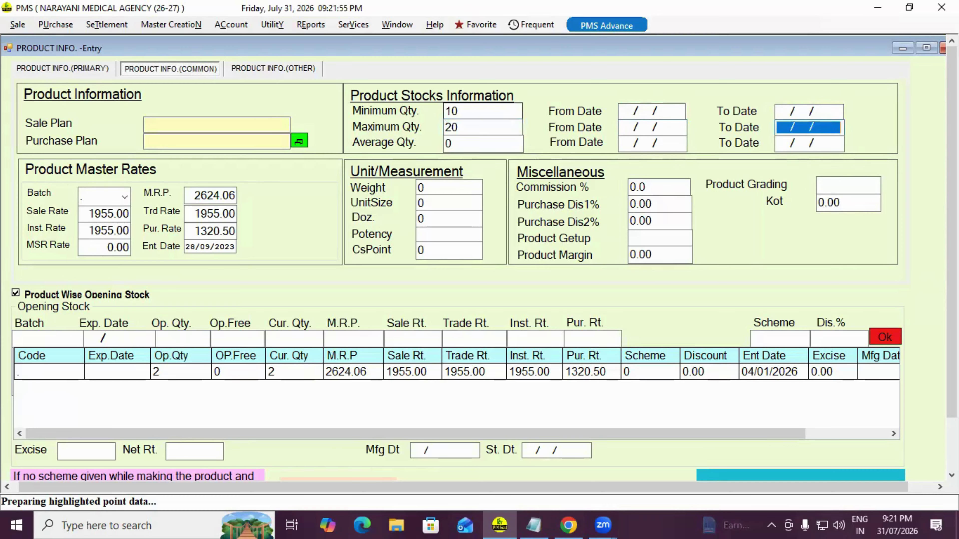
Set the product's average stock quantity to 15 and leave its from and to dates blank
key("Return")
type("1")
key("BackSpace")
type("1")
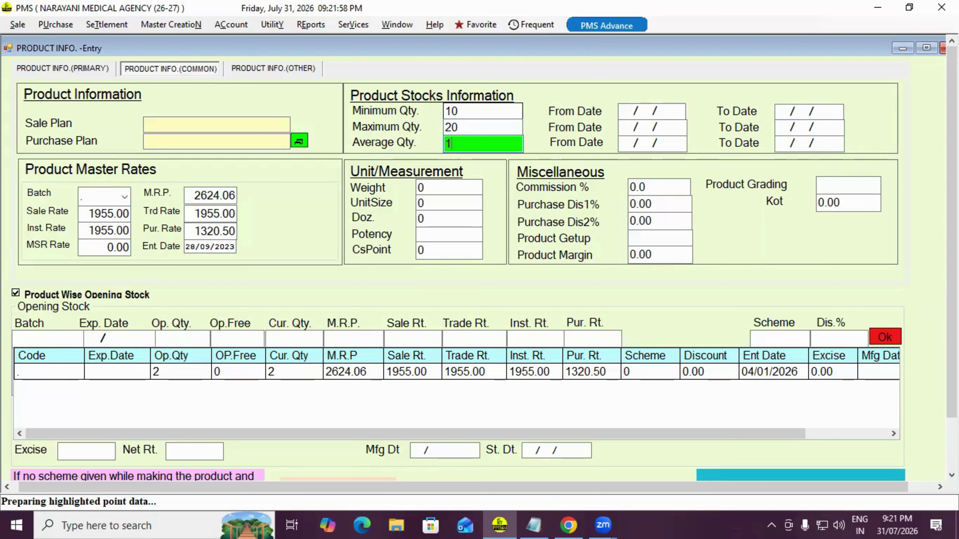
type("5")
key("Return")
key("Return")
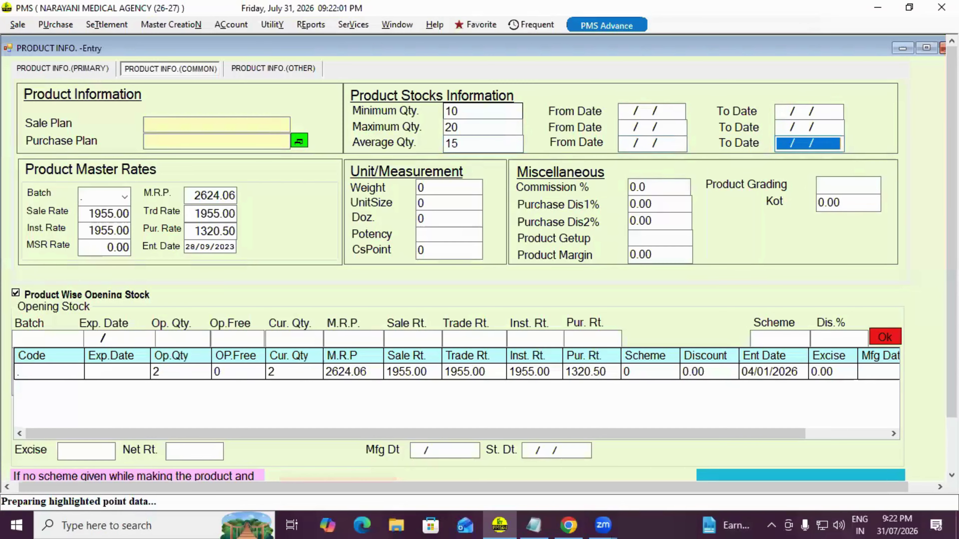
key("Return")
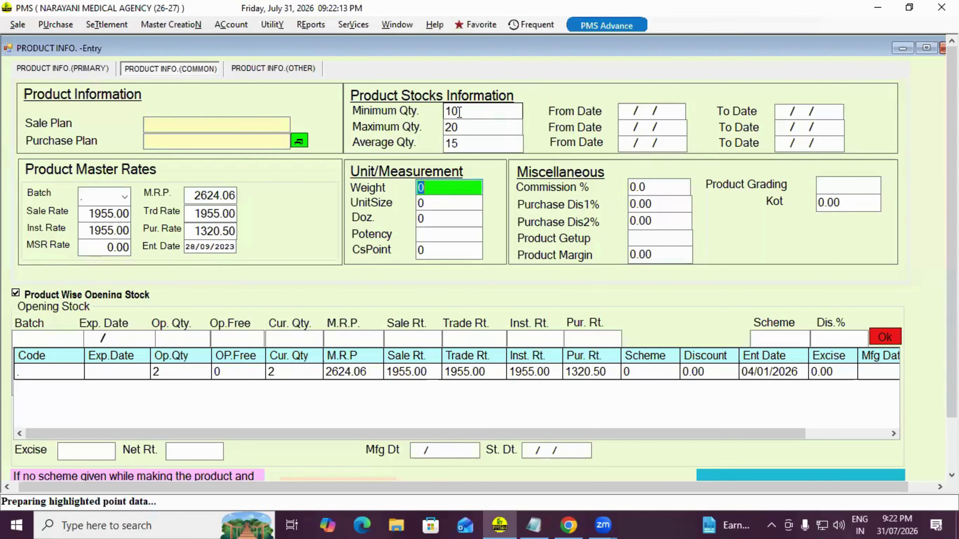
Go through the product's maximum quantity and its weight, unit size, dozen, potency and CsPoint fields
left_click(462, 125)
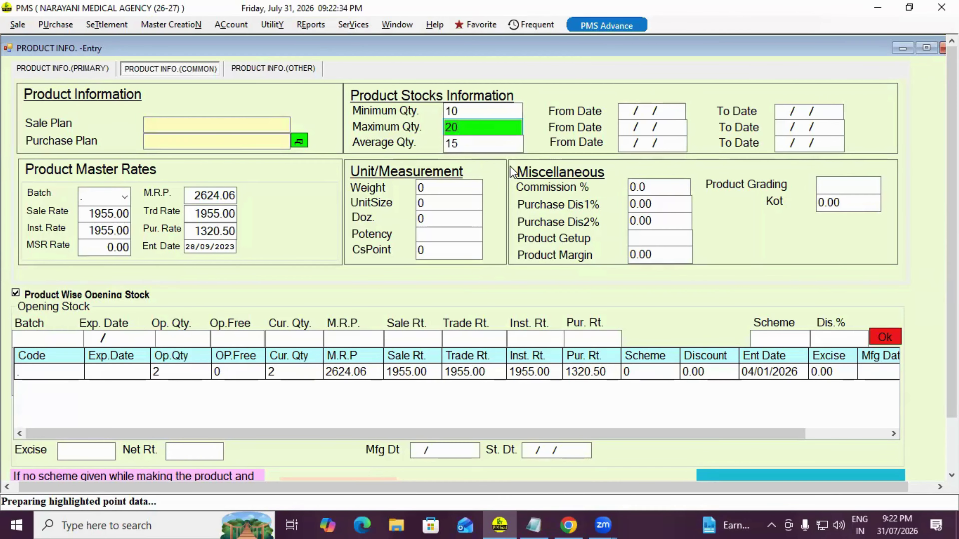
left_click(439, 190)
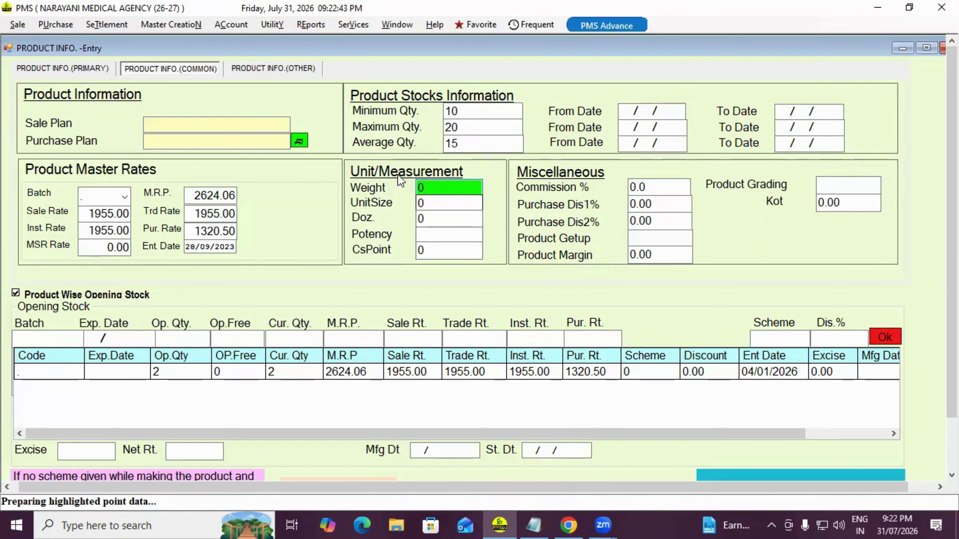
left_click(441, 205)
left_click(435, 219)
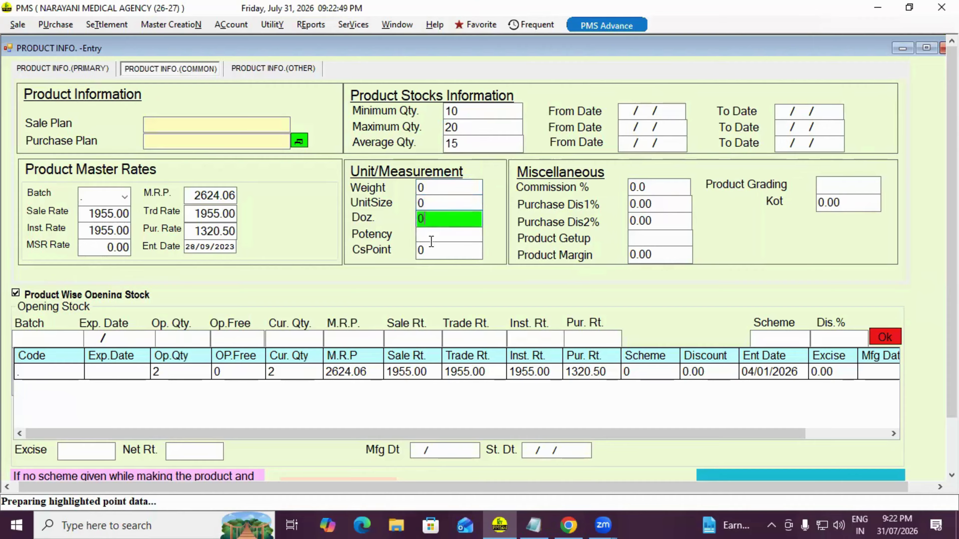
left_click(427, 234)
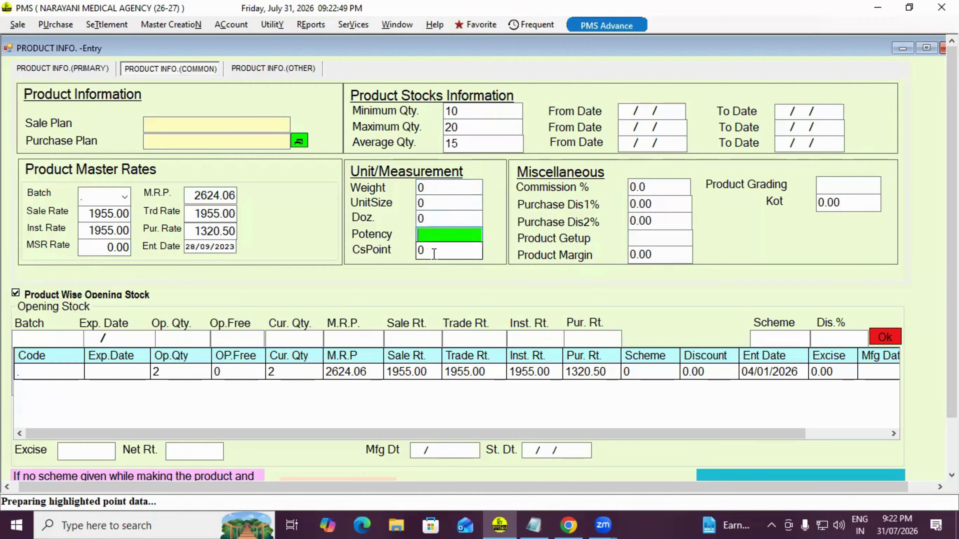
left_click(438, 251)
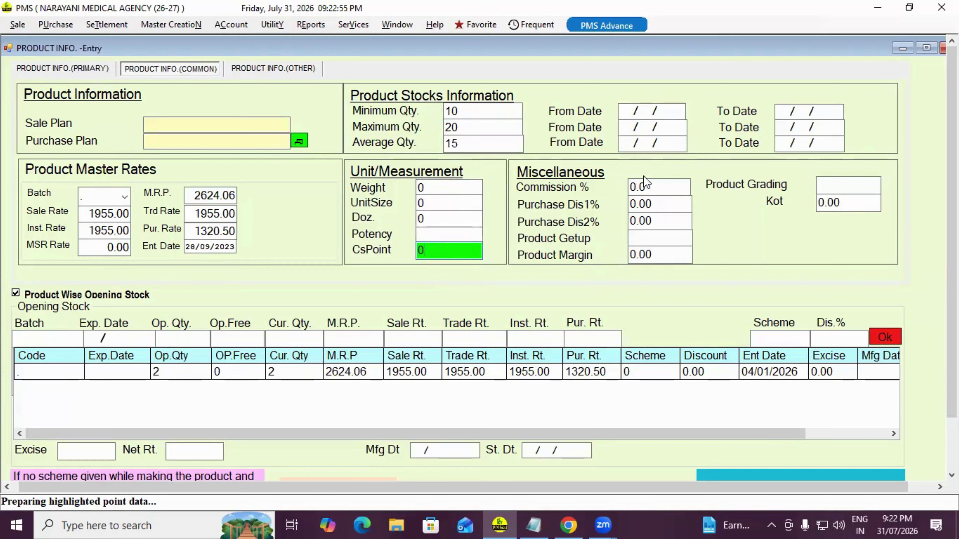
Go through the product's miscellaneous fields: commission, purchase discounts, getup, margin, grading and Kot
left_click(638, 188)
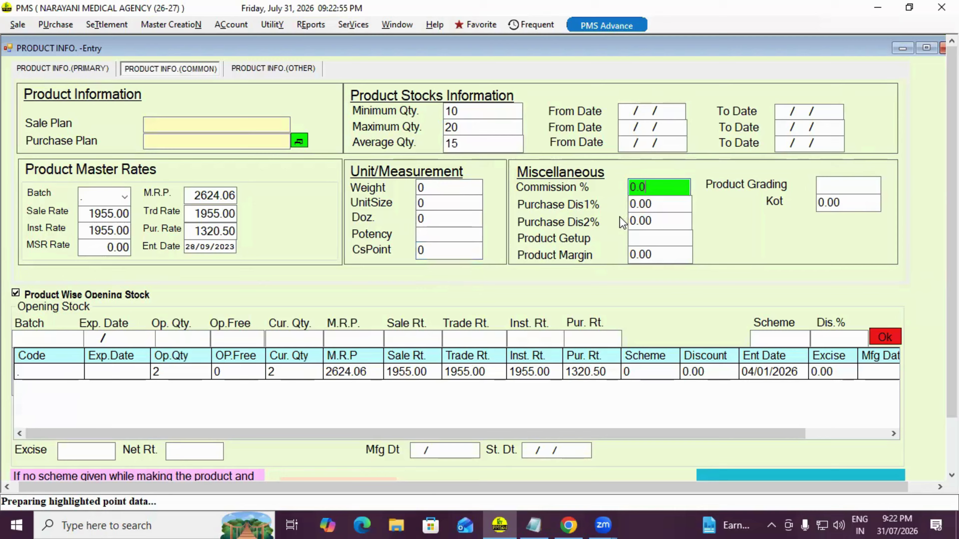
left_click(651, 205)
left_click(640, 222)
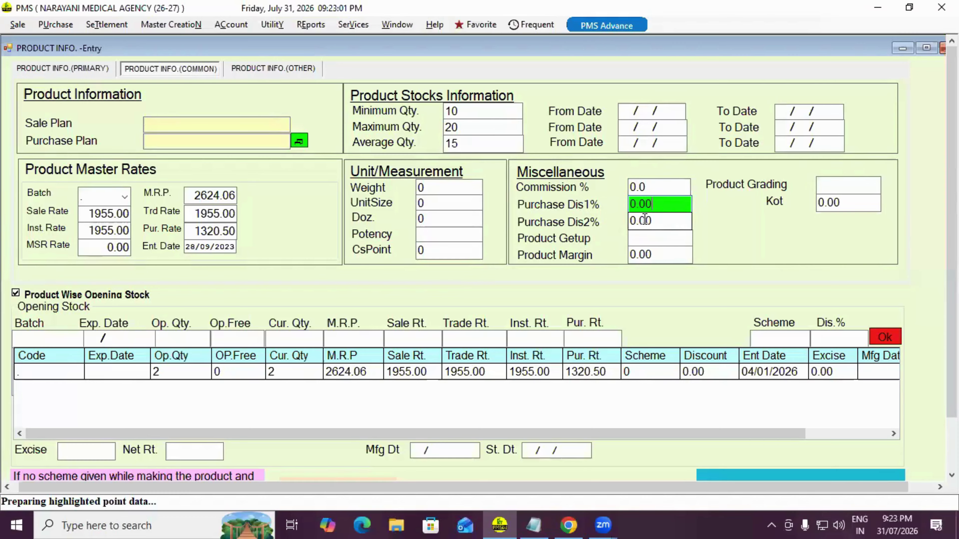
left_click(642, 237)
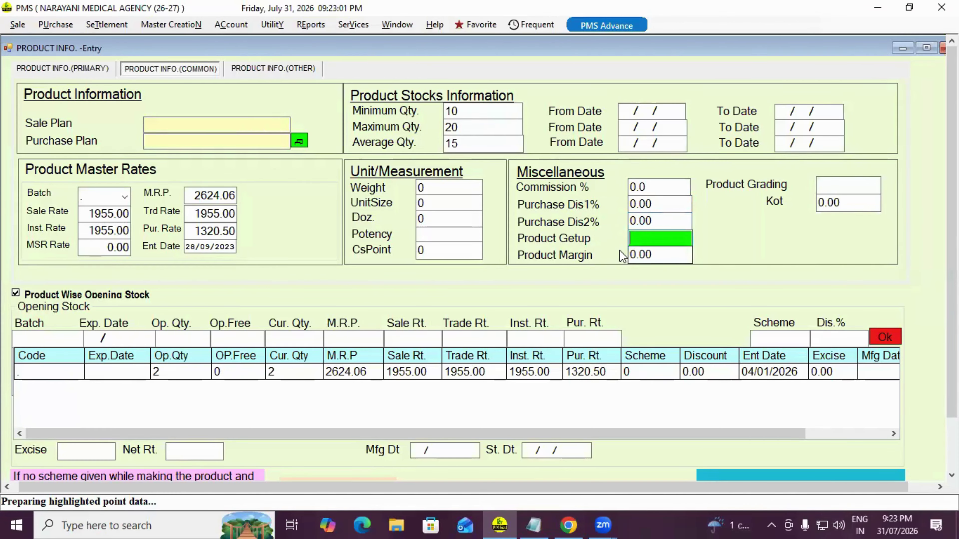
left_click(660, 250)
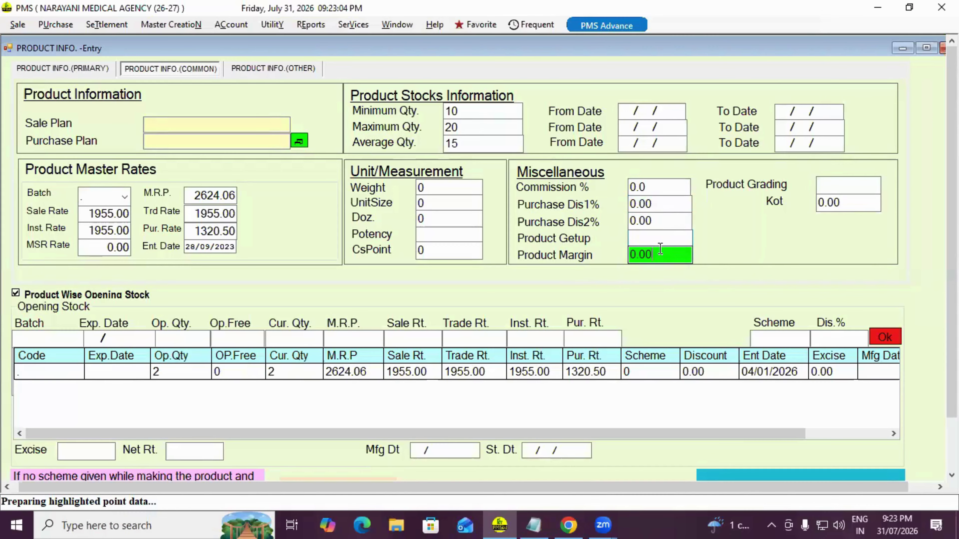
left_click(847, 184)
left_click(843, 203)
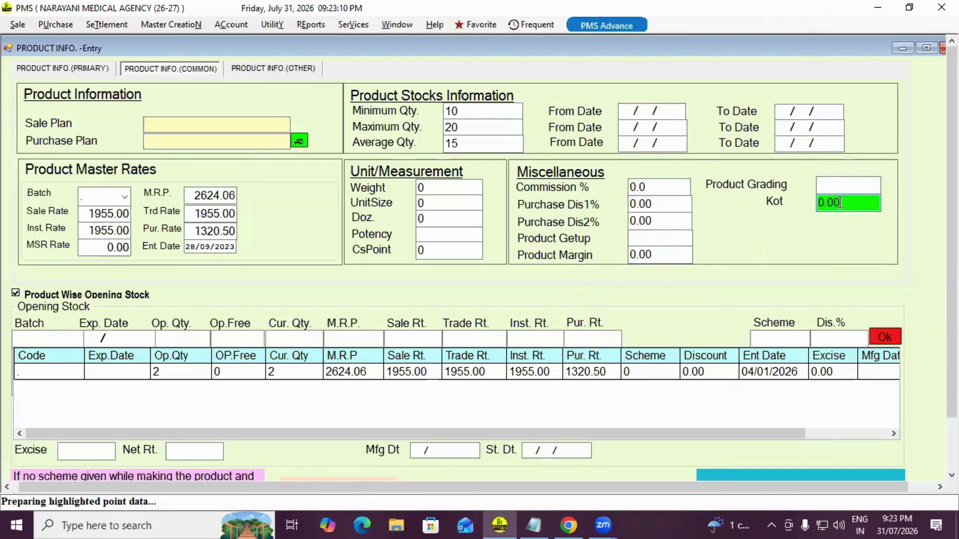
Examine the product's composition, image and other settings, and return to its primary information
left_click(269, 68)
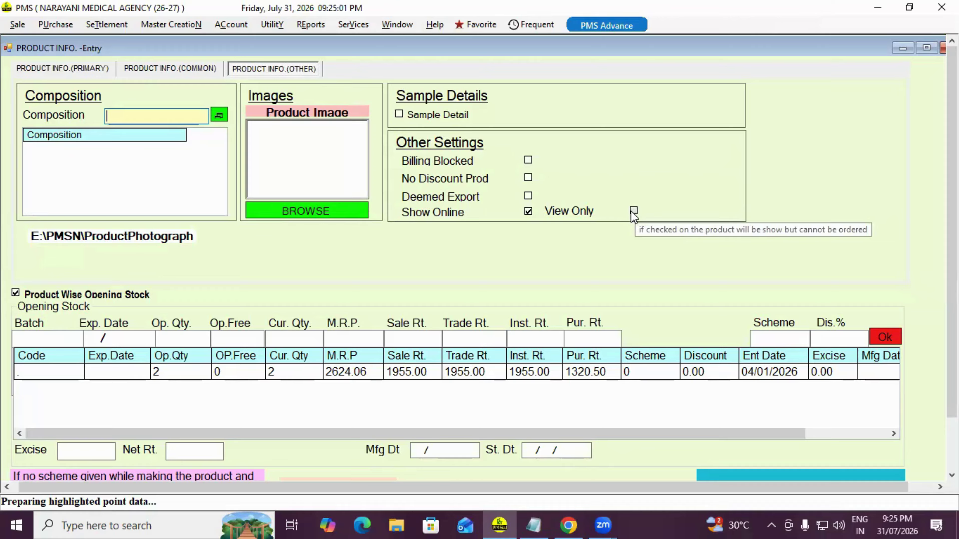
left_click(70, 67)
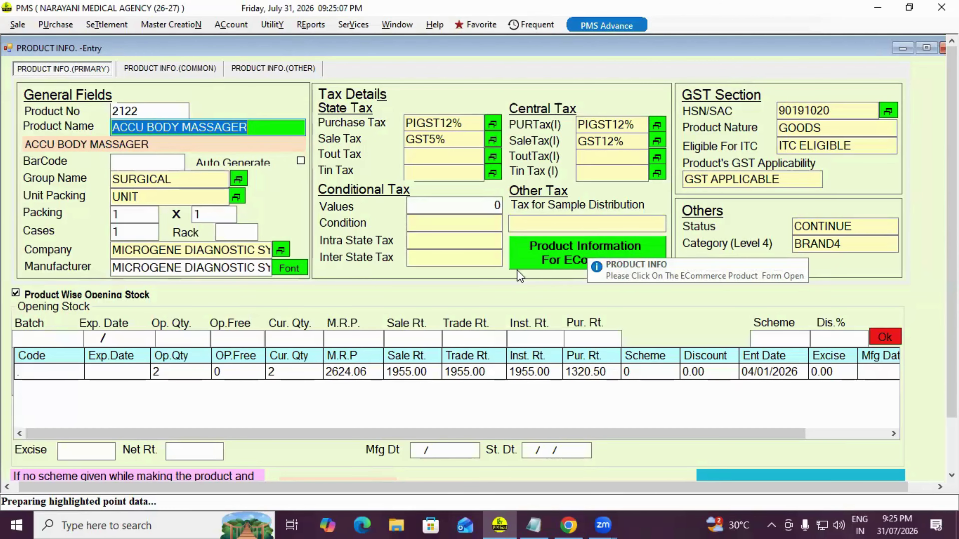
View the add-on and similar product lists in the product's e-commerce information, and close it without saving
left_click(587, 256)
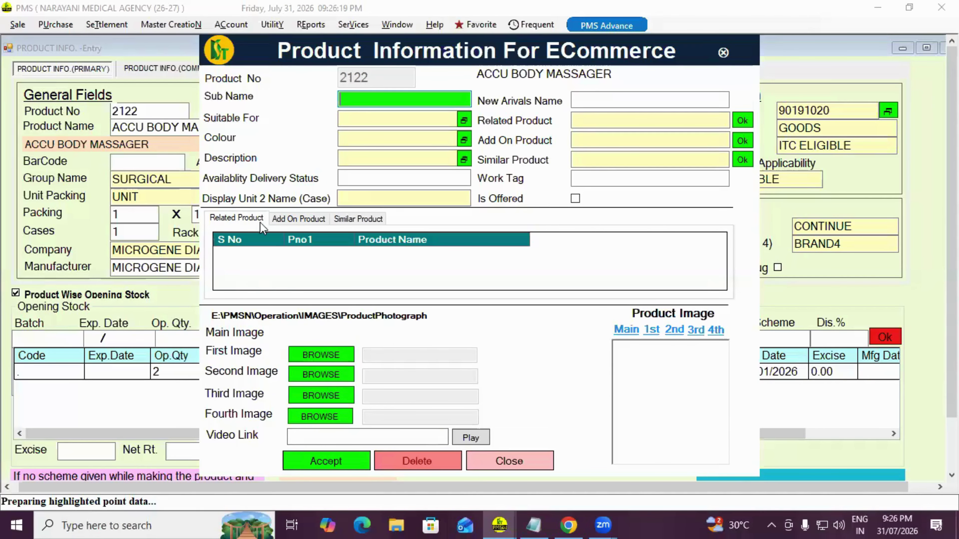
left_click(304, 220)
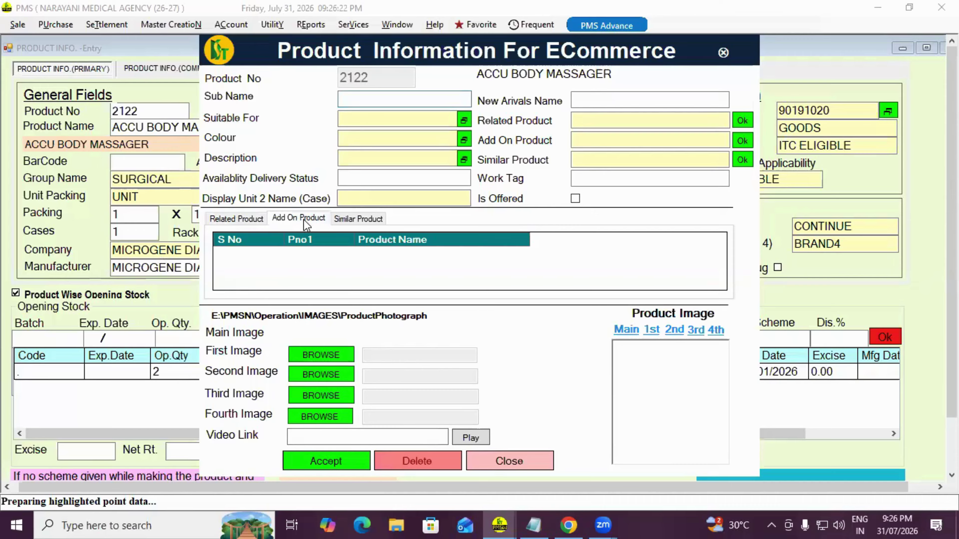
left_click(360, 220)
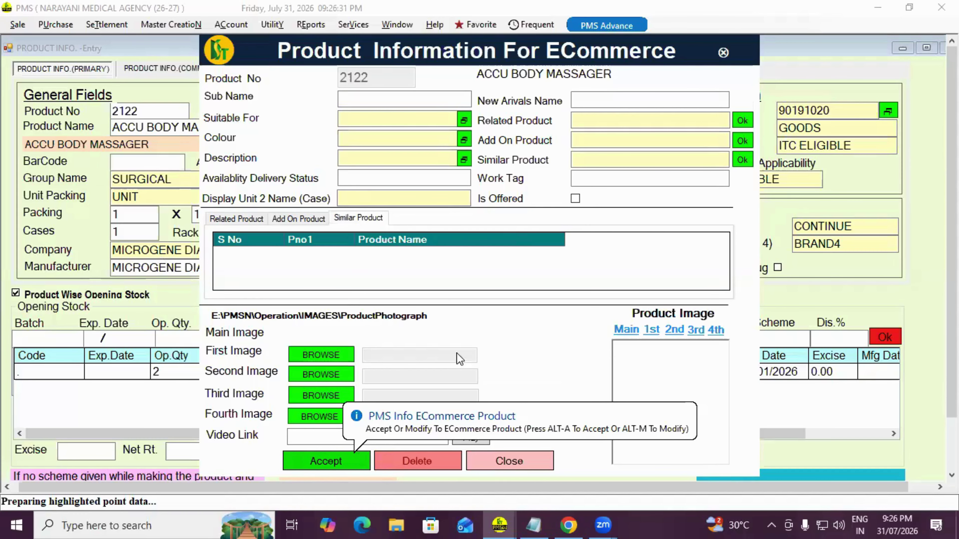
left_click(519, 466)
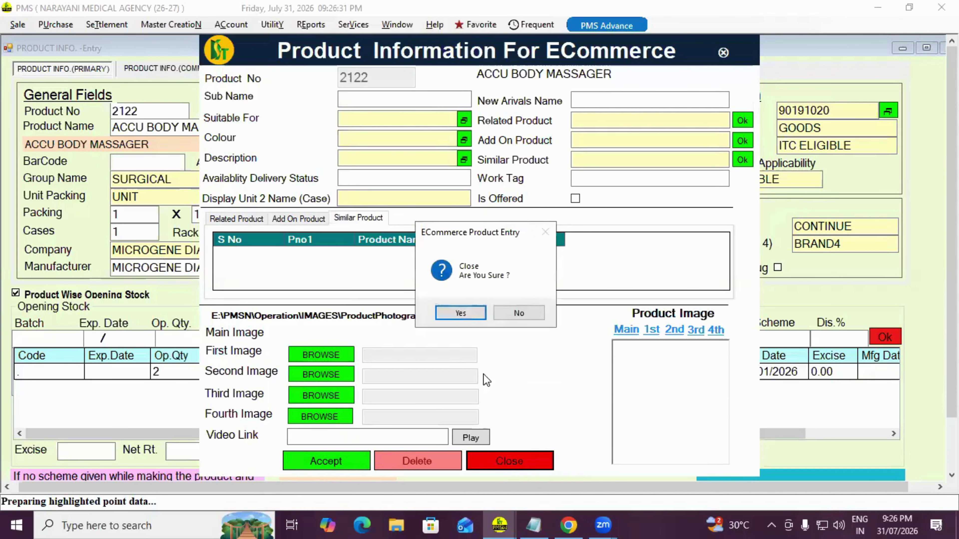
key("Return")
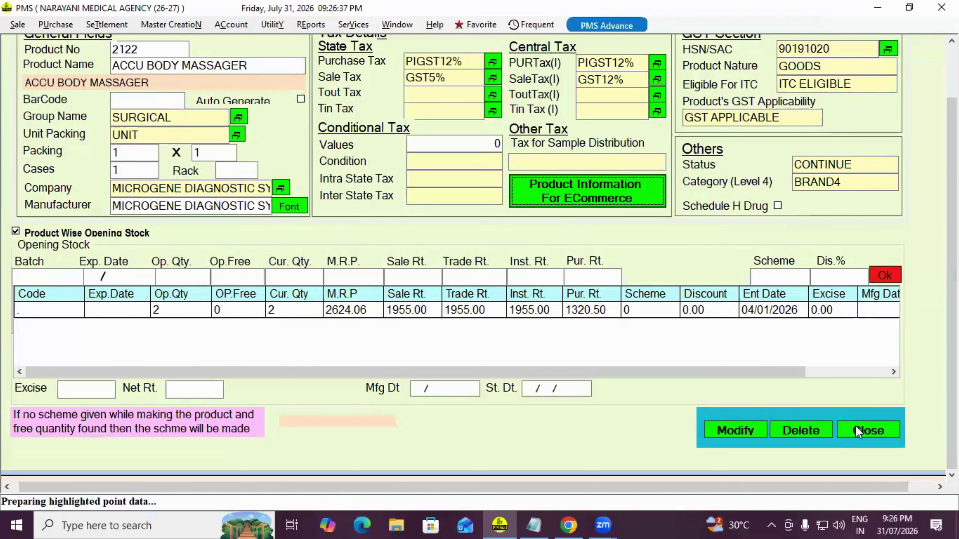
Close the product entry without saving and load the group COSTMETICS in the product group master
left_click(867, 429)
left_click(469, 307)
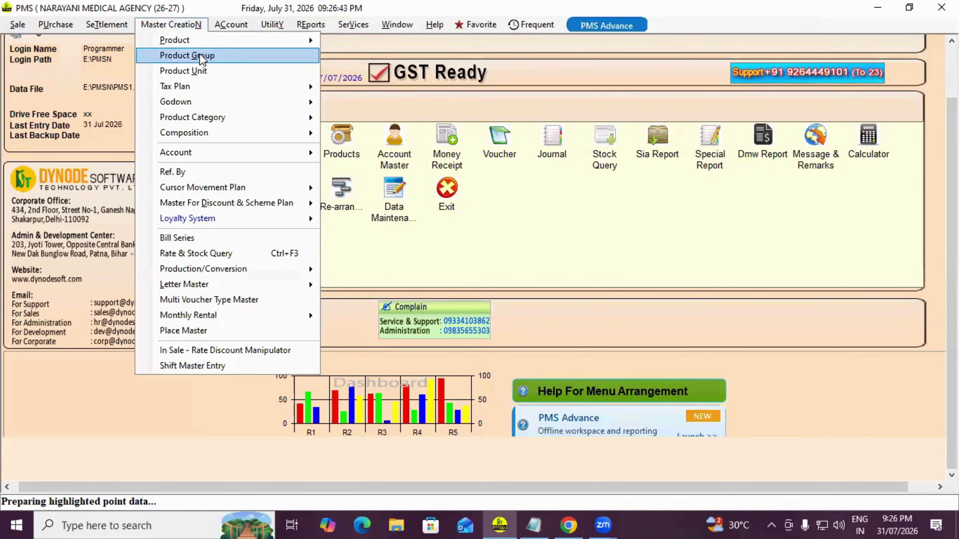
left_click(196, 59)
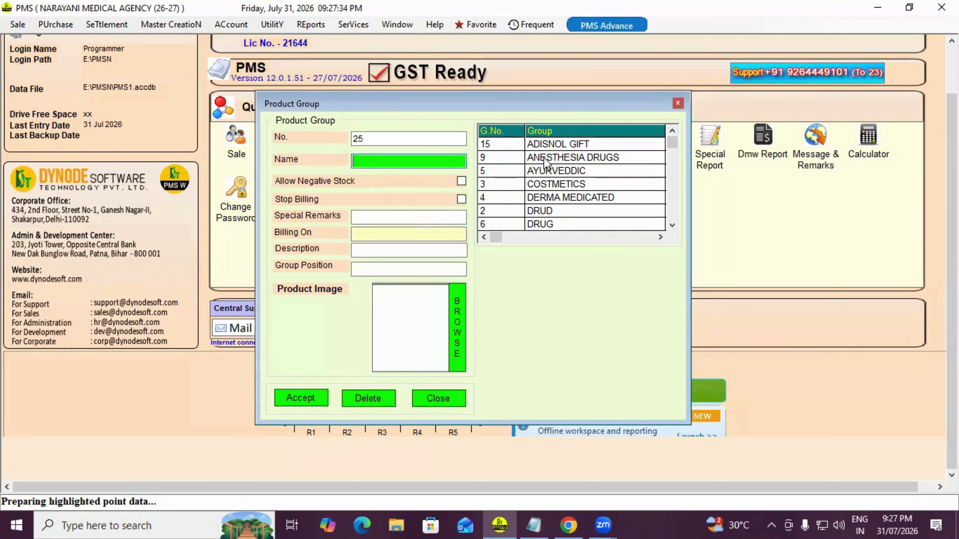
double_click(549, 184)
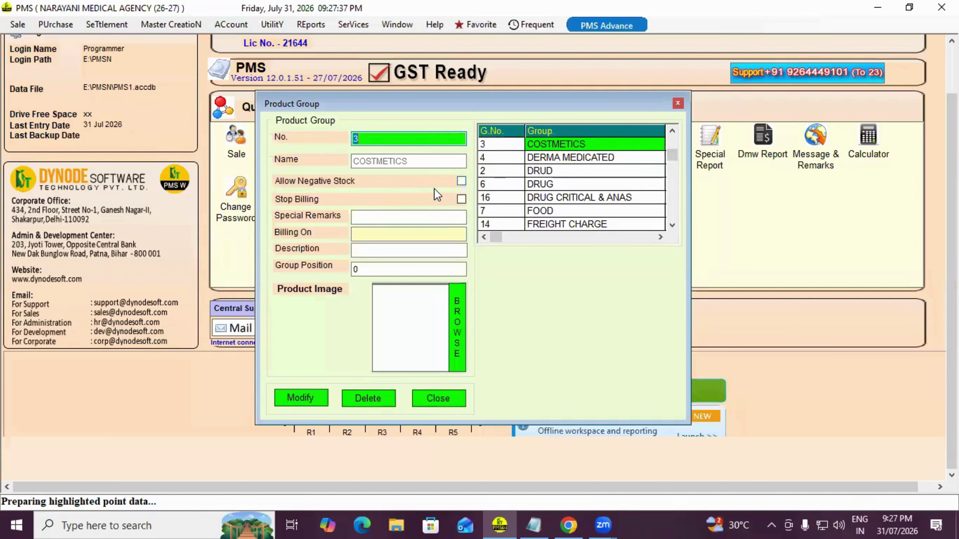
Enable Allow Negative Stock and Stop Billing for the COSTMETICS group, set Billing On to MRP, and close the group without saving
left_click(461, 182)
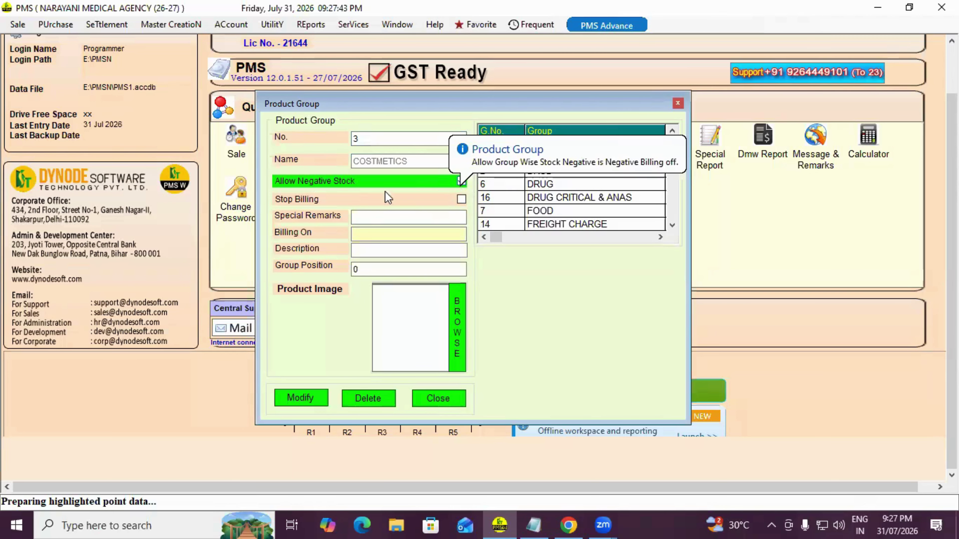
left_click(461, 199)
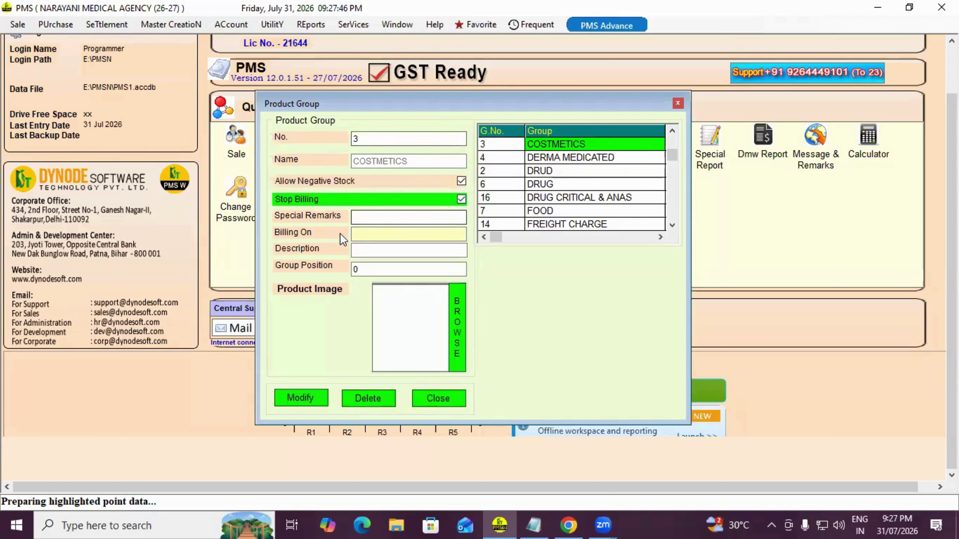
left_click(360, 222)
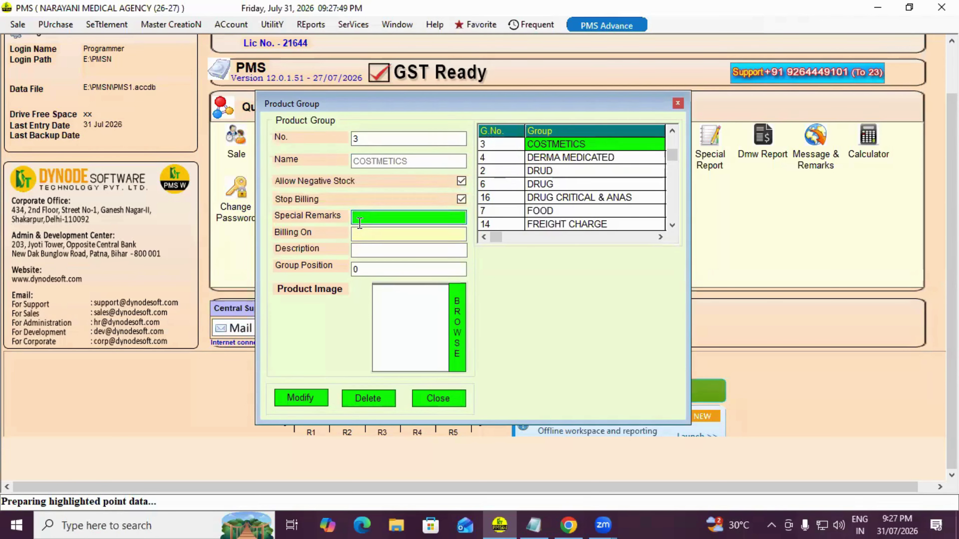
left_click(378, 235)
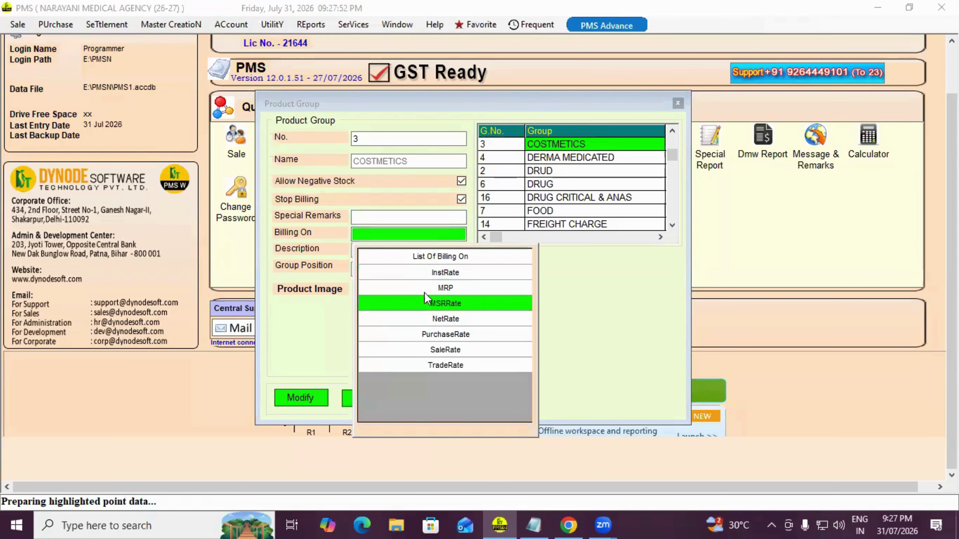
left_click(427, 288)
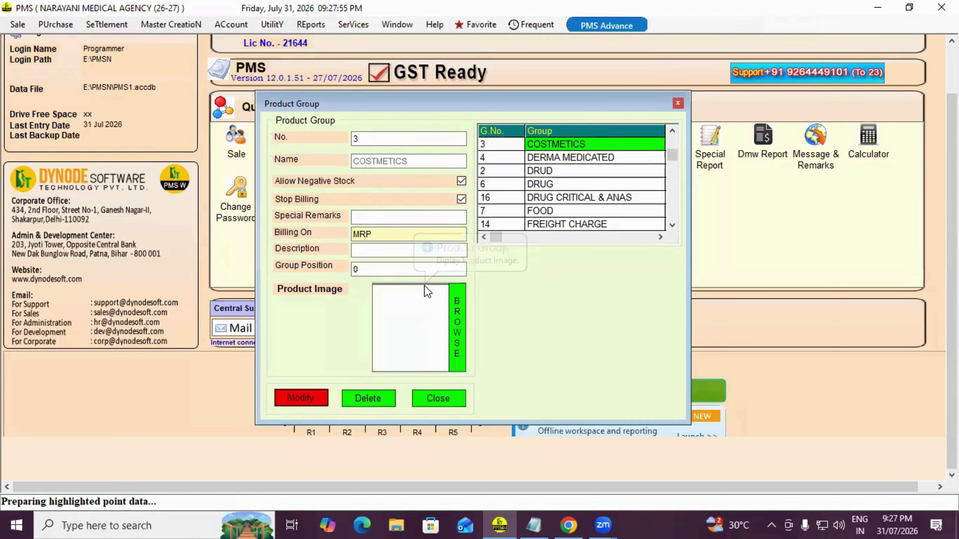
left_click(387, 250)
left_click(379, 270)
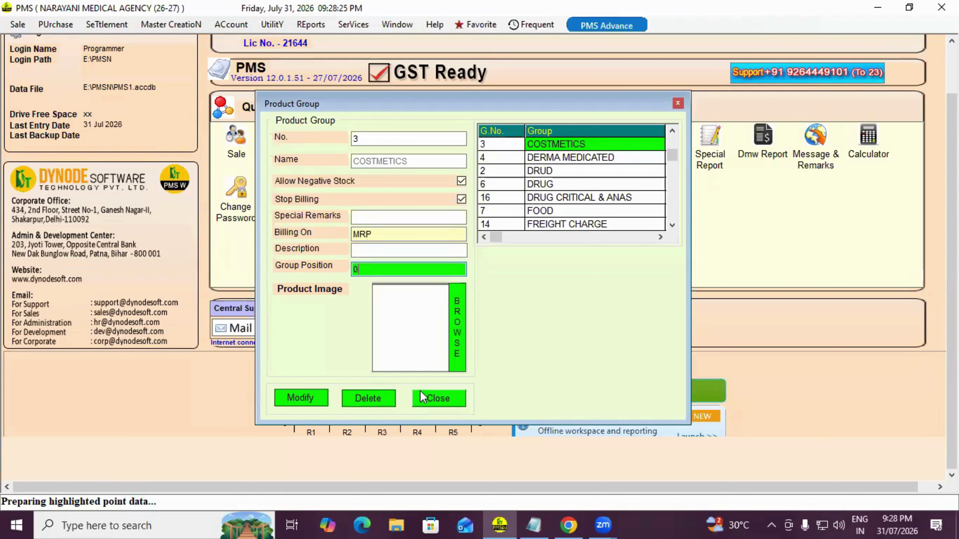
left_click(430, 398)
Load the unit GEL from the product unit master and move to its first sub heading
left_click(170, 24)
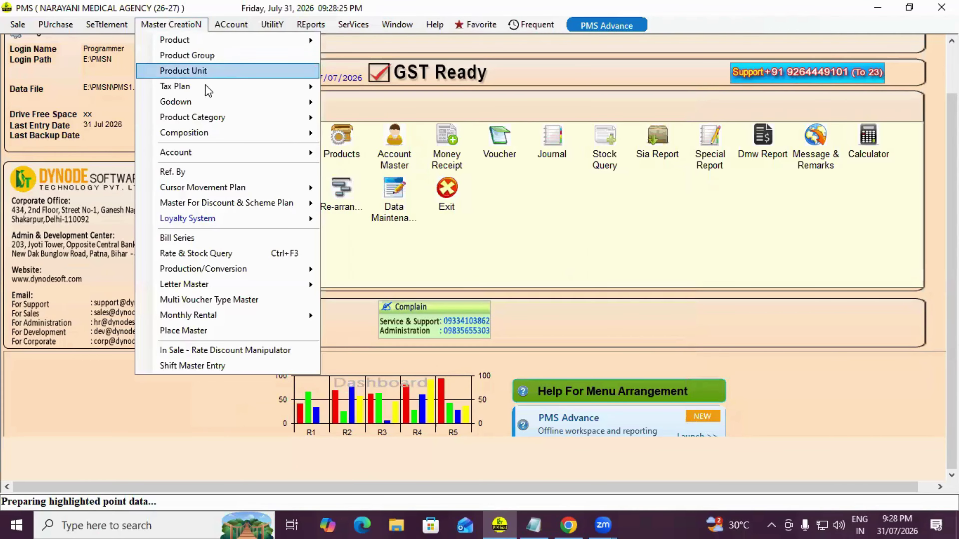
left_click(208, 71)
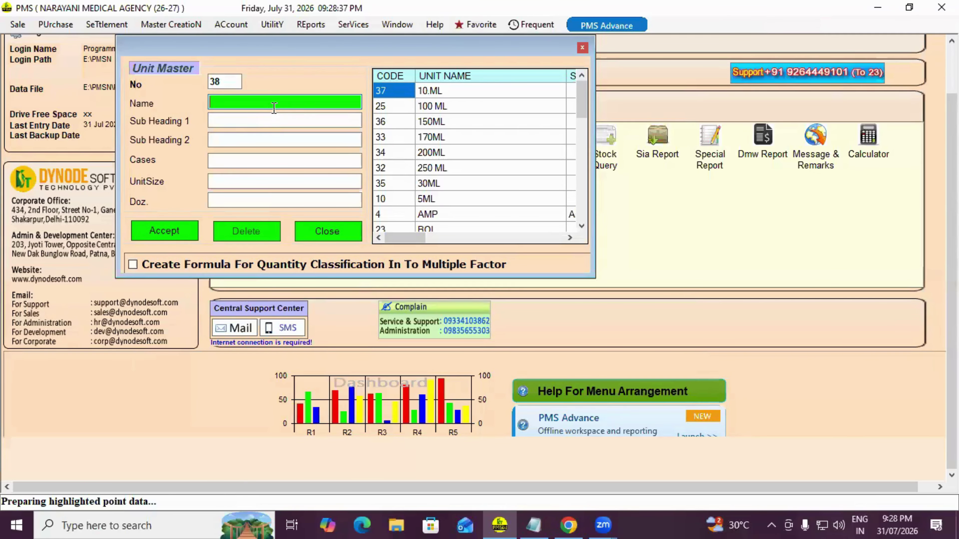
left_click_drag(586, 113, 587, 136)
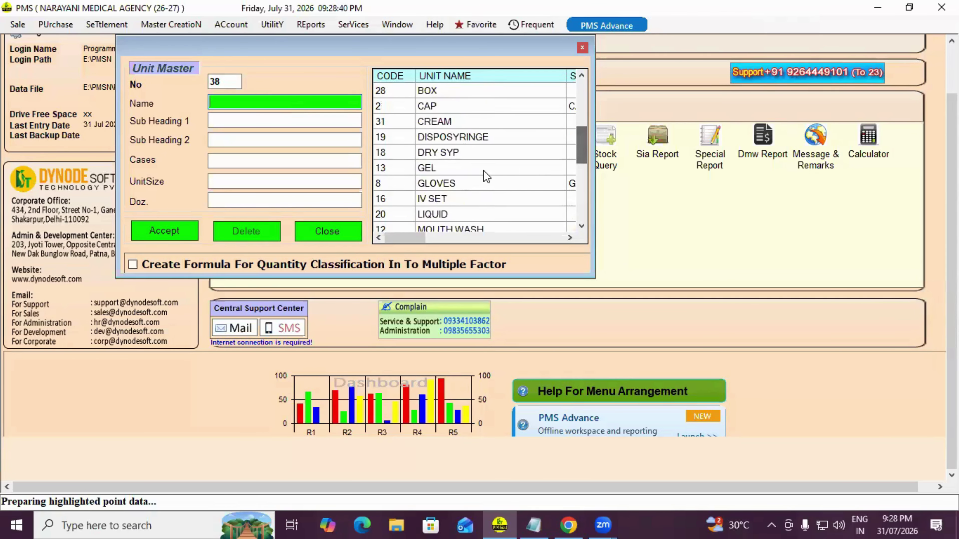
left_click(411, 172)
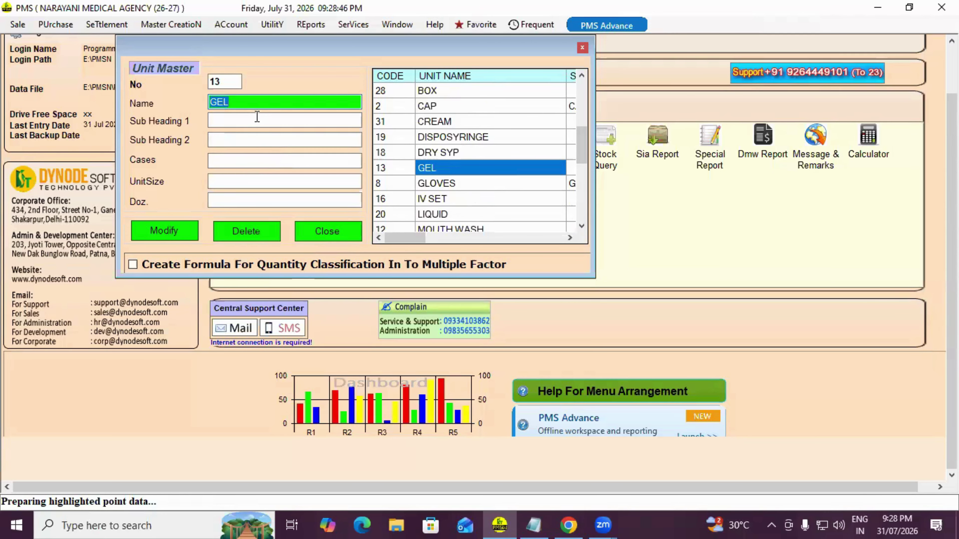
key("Return")
key("Return")
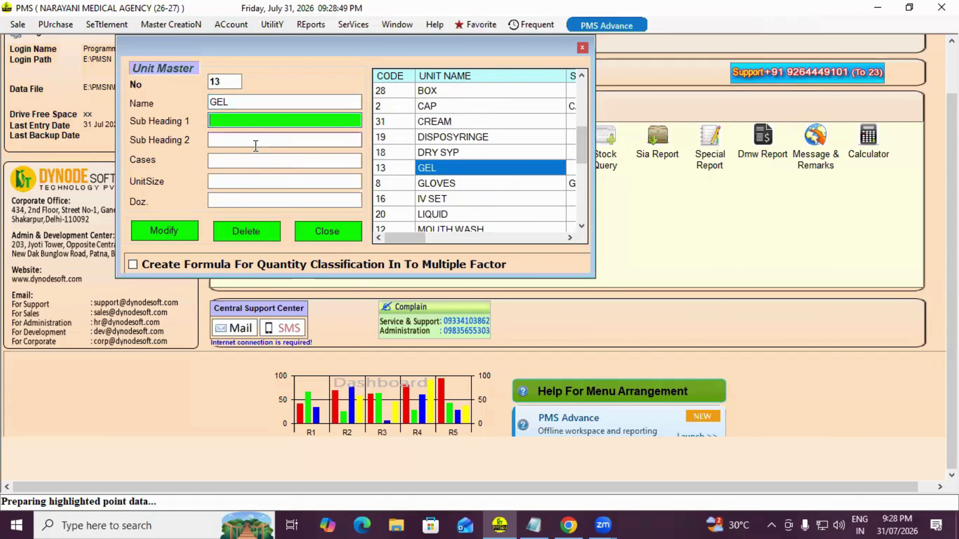
Go through the remaining fields of the GEL unit down to Doz. and close the unit master without modifying it
key("Return")
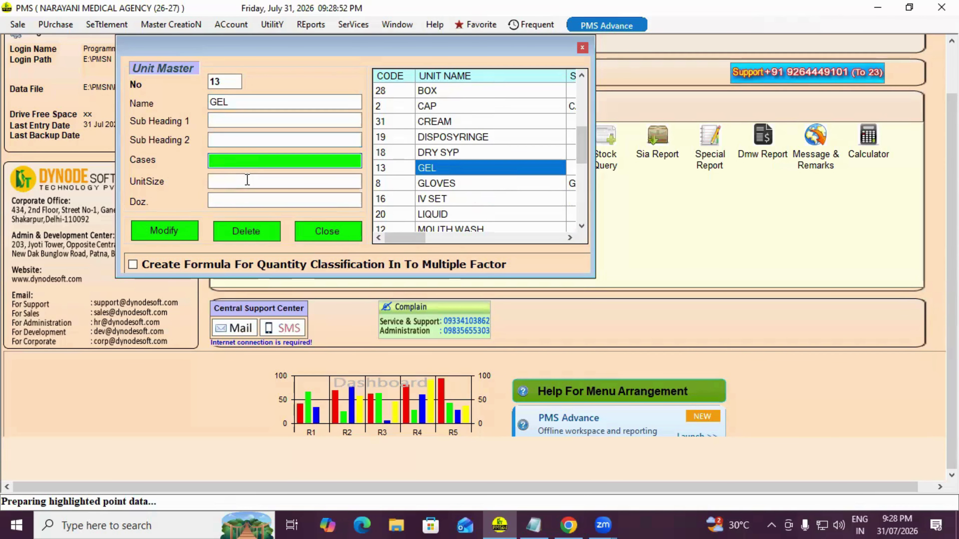
key("Return")
key("Return")
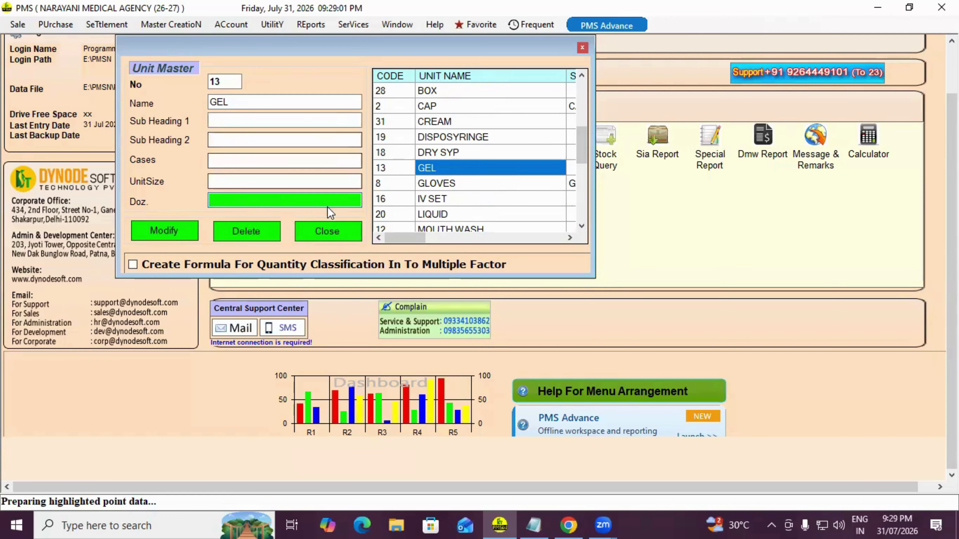
left_click(327, 231)
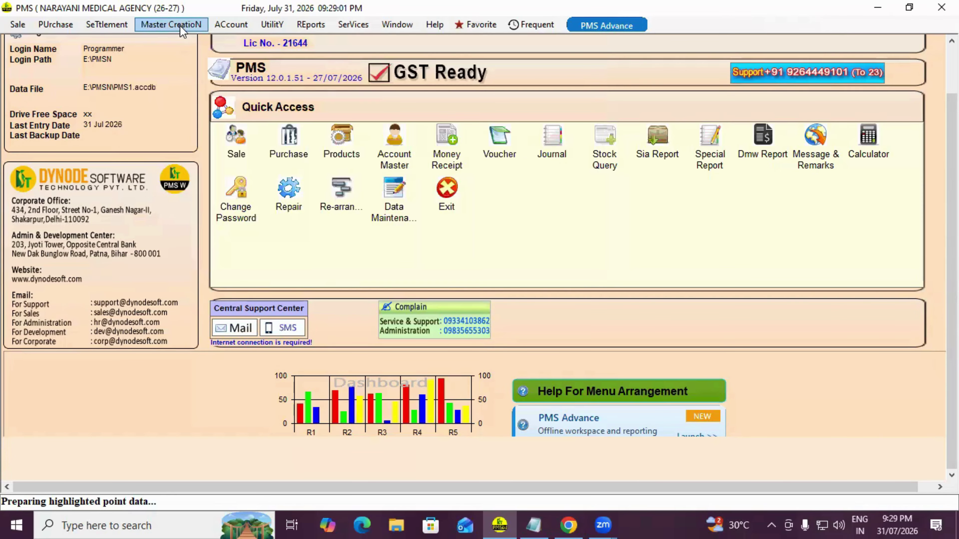
Open the tax structure master and set the GST type of a new structure to SGST
left_click(171, 24)
mouse_move(206, 88)
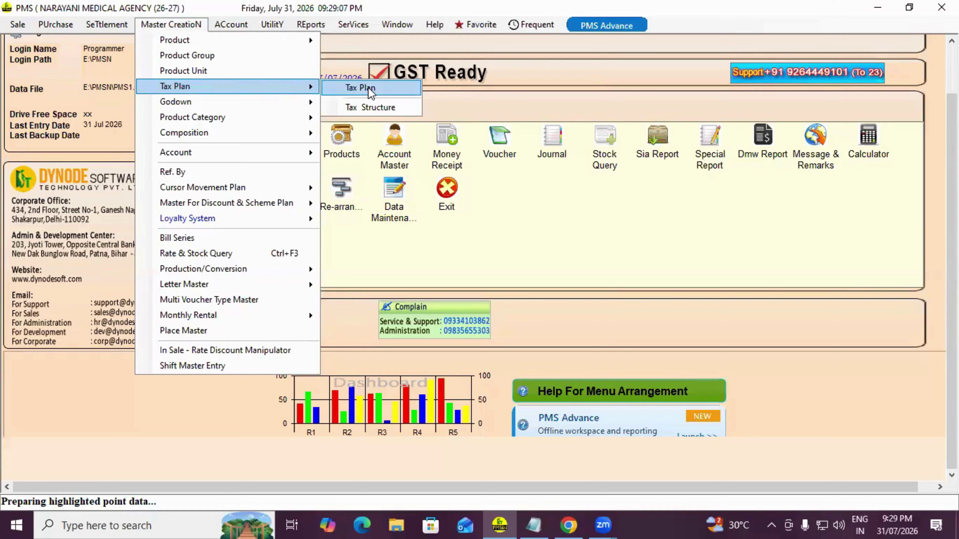
left_click(374, 108)
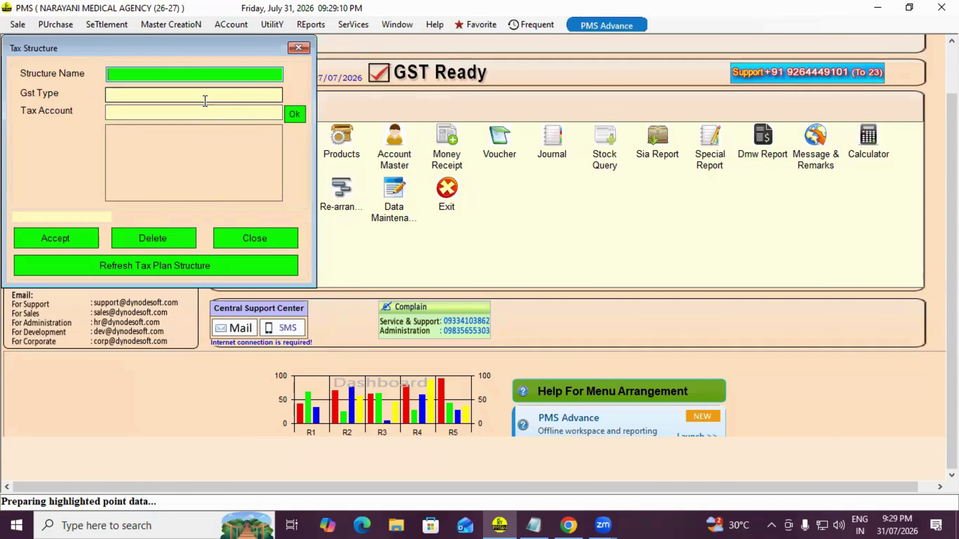
left_click(205, 101)
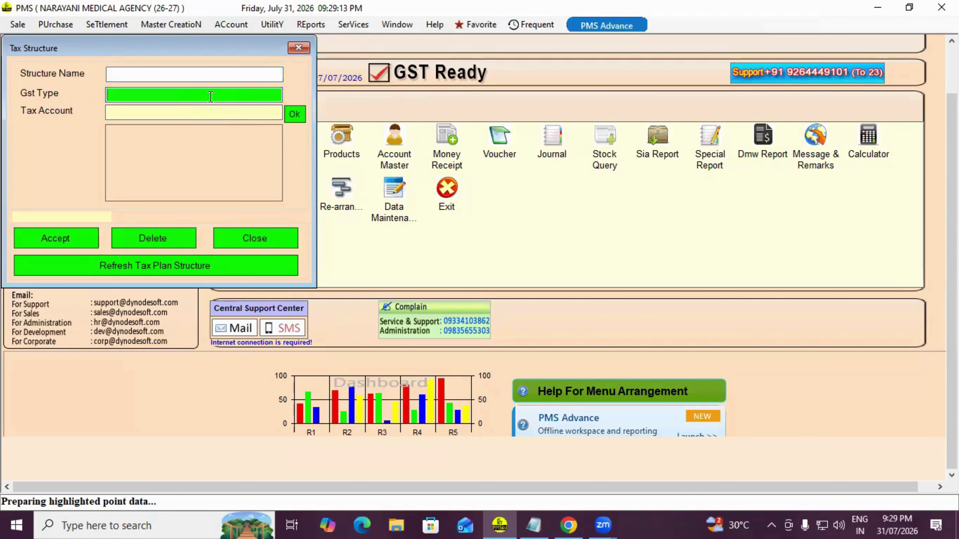
type("11")
key("BackSpace")
key("BackSpace")
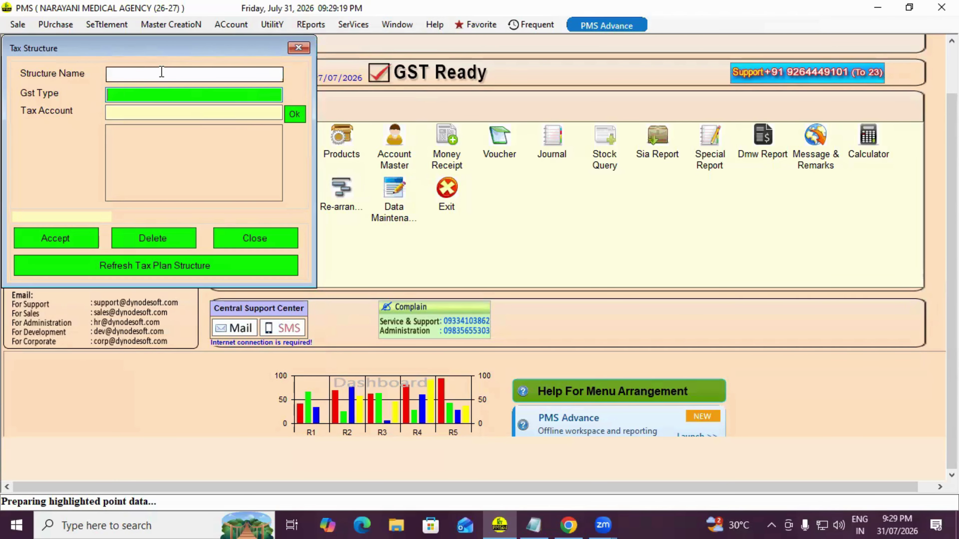
left_click(155, 94)
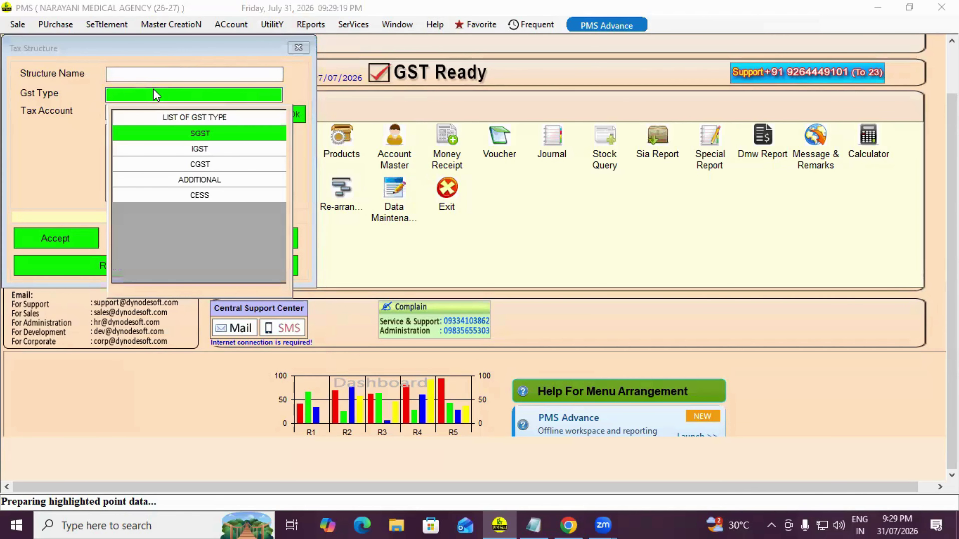
key("Down")
key("Up")
key("Return")
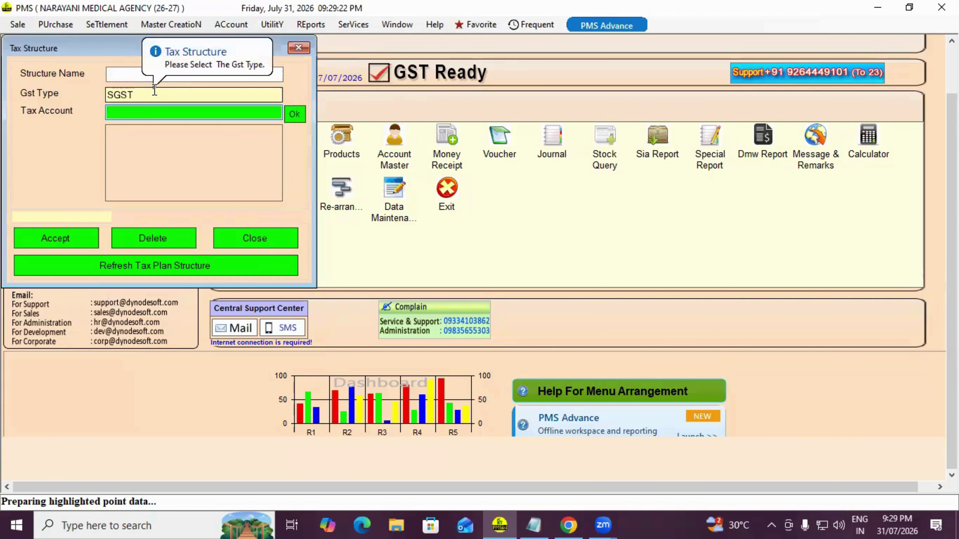
Name the tax structure AAA and add the tax account SGST9% to it, accepting the duplicate account
left_click(148, 74)
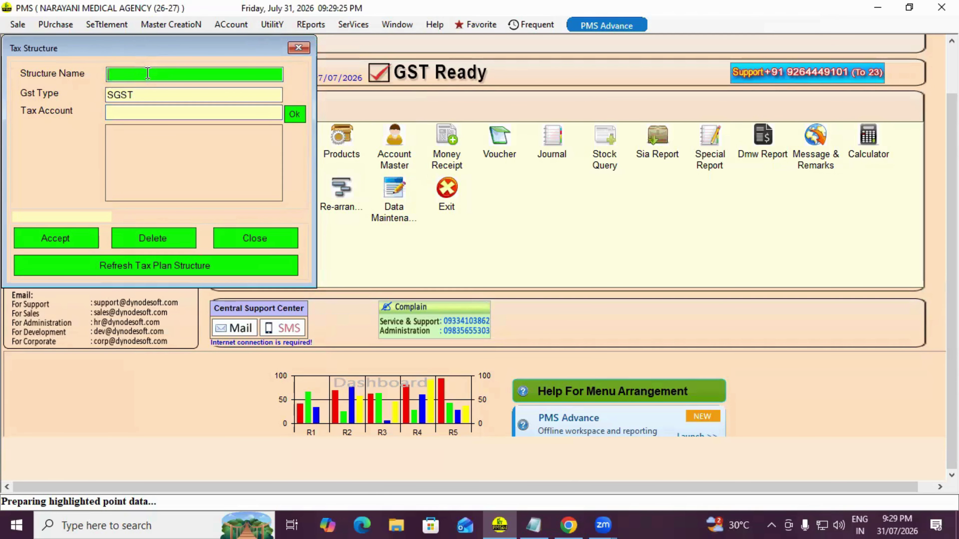
type("AAA")
key("Return")
key("Return")
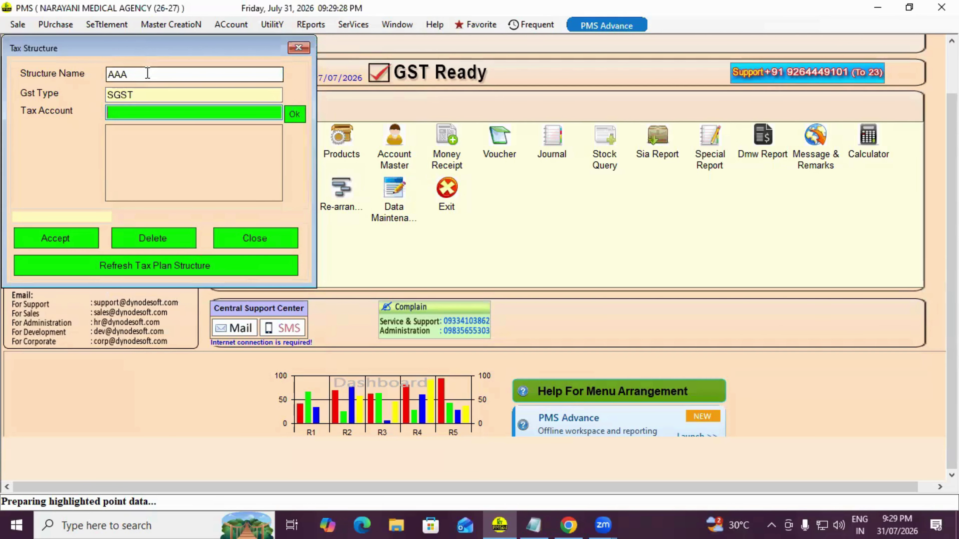
key("Return")
key("Down")
key("Up")
key("Return")
key("Return")
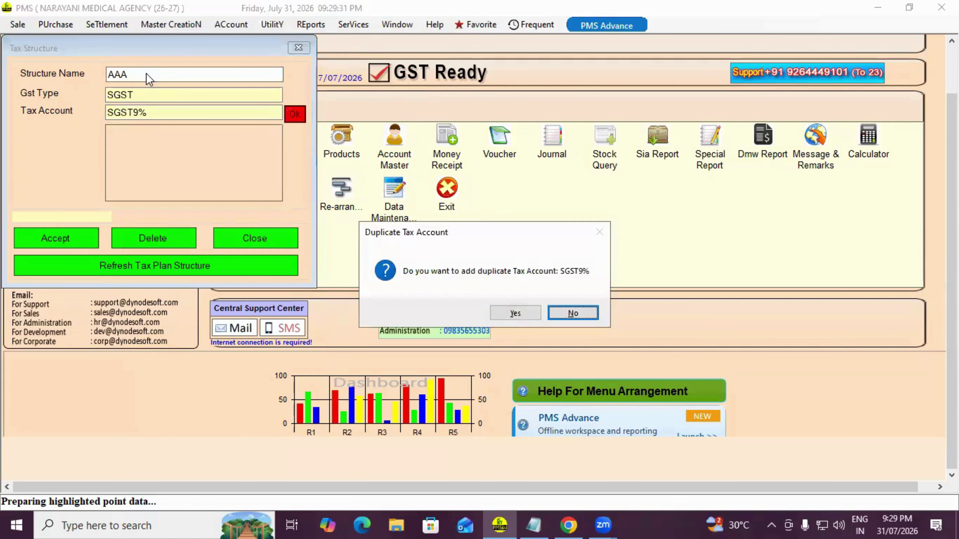
key("Return")
key("Return")
key("Left")
key("Return")
Add the tax account IGST18% to structure AAA, accepting the duplicate, and close the tax structure without saving
key("Return")
key("Down")
key("Down")
key("Down")
key("Down")
key("Return")
key("Return")
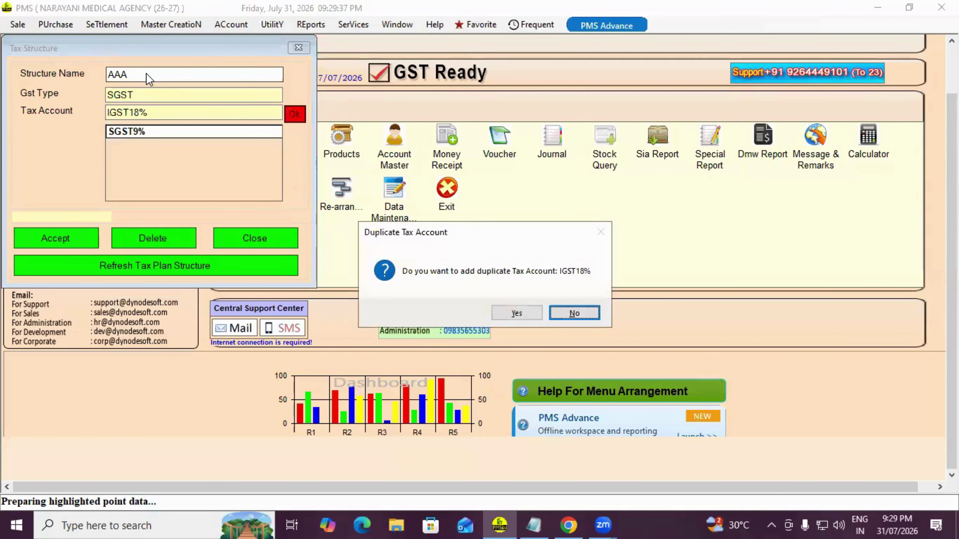
key("Left")
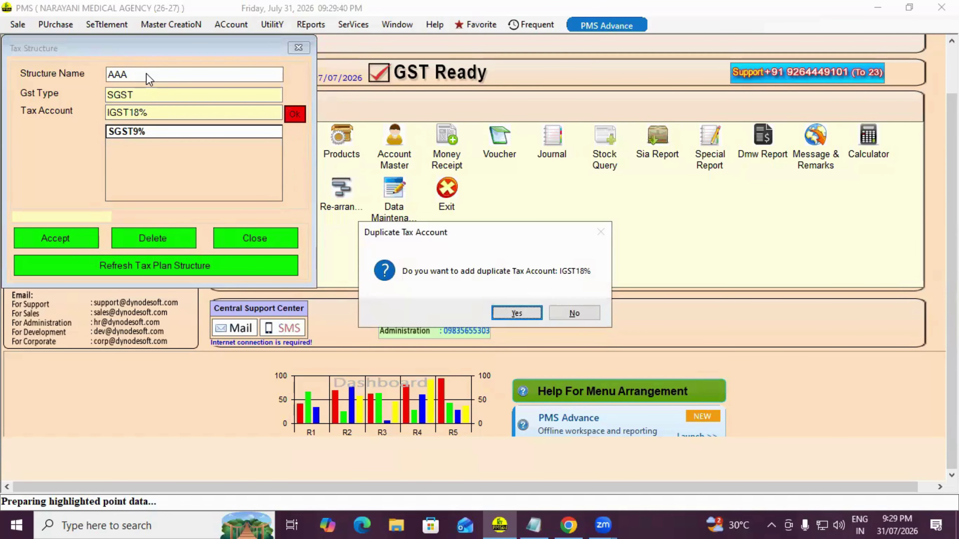
key("Return")
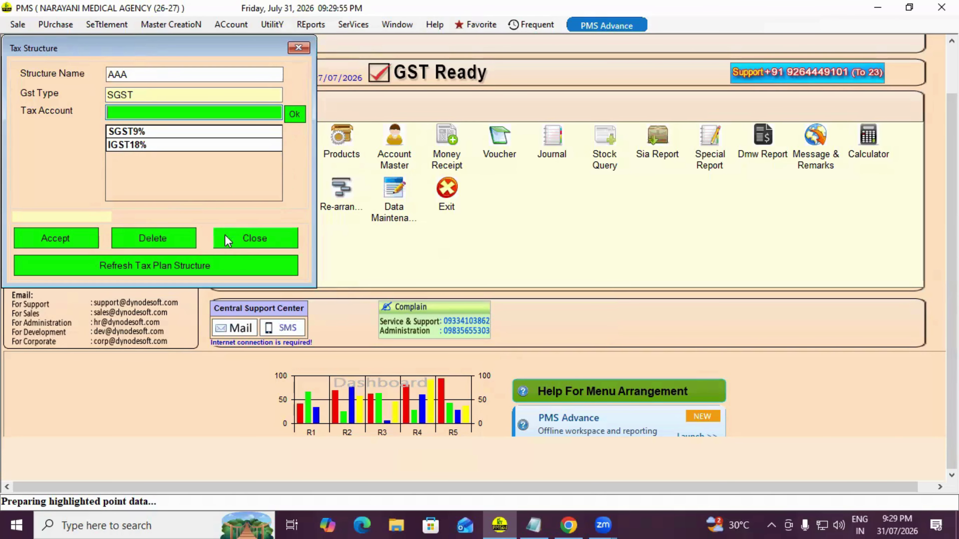
left_click(244, 240)
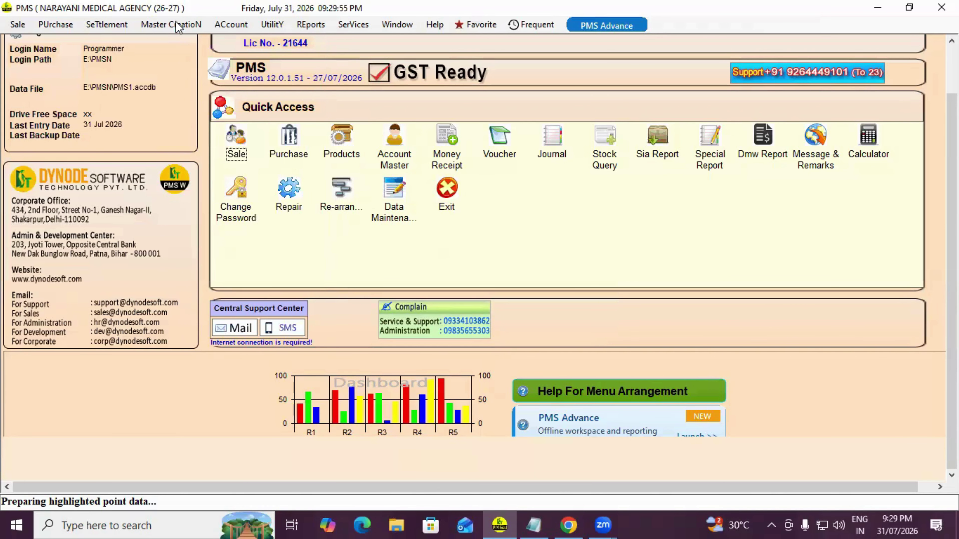
Open the tax plan master, load the existing plan GST18% to examine its accounts and settings, and clear it from the form
left_click(187, 25)
mouse_move(293, 96)
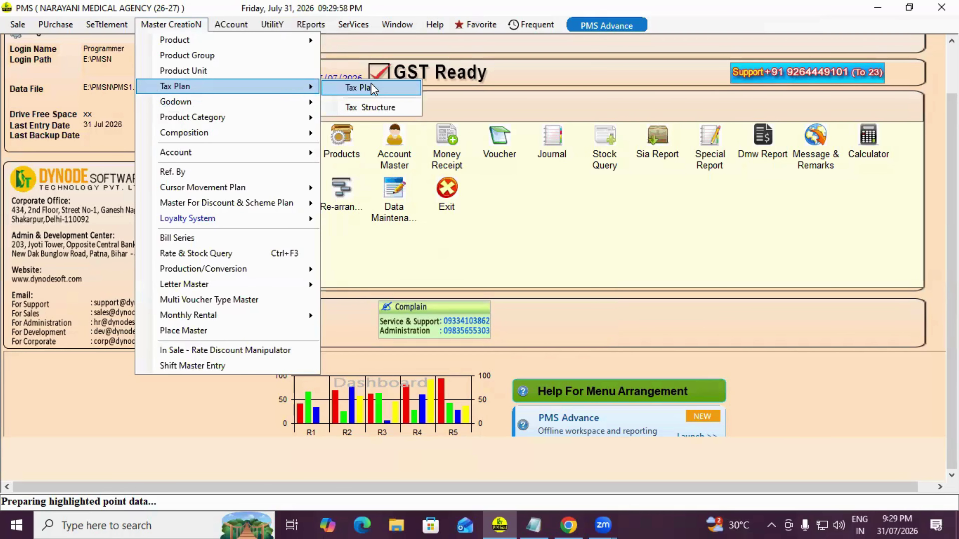
left_click(362, 87)
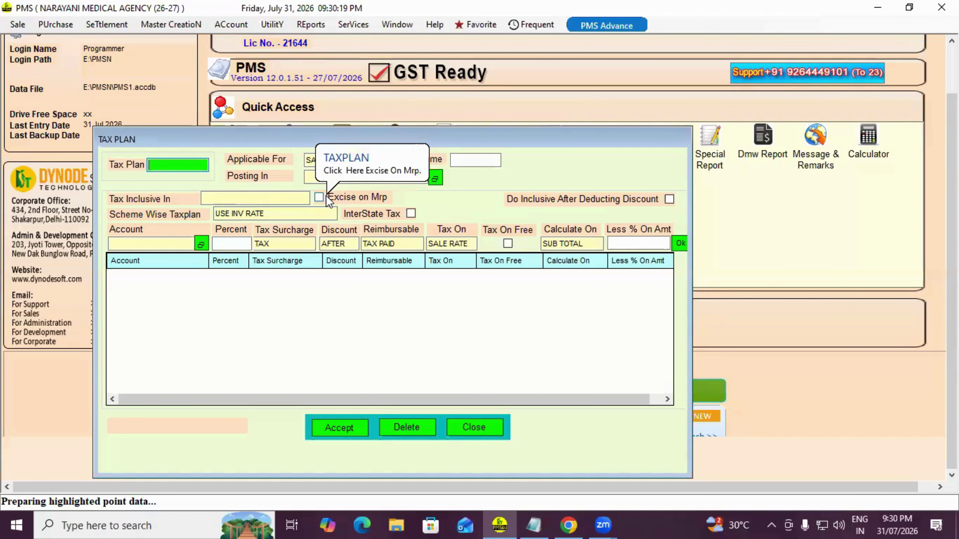
key("Return")
key("Down")
key("Return")
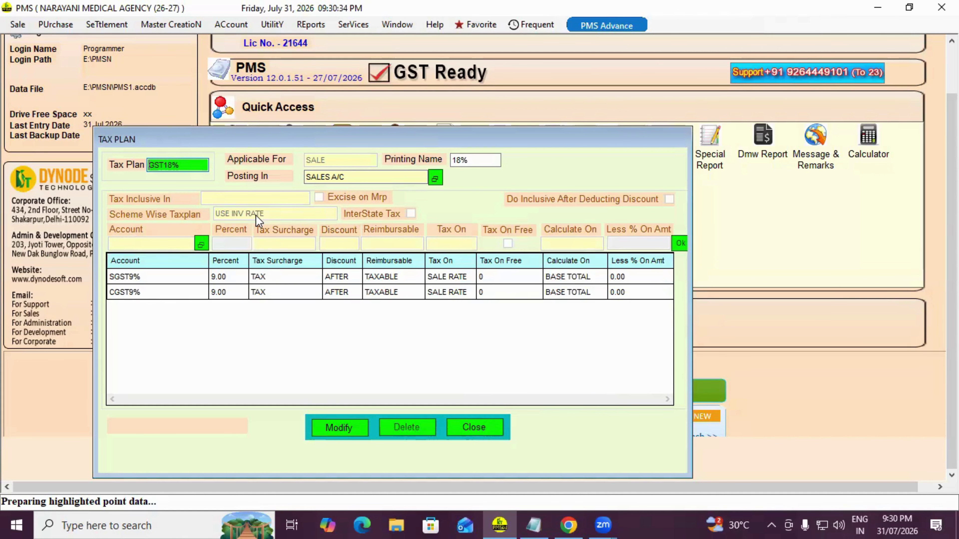
key("Escape")
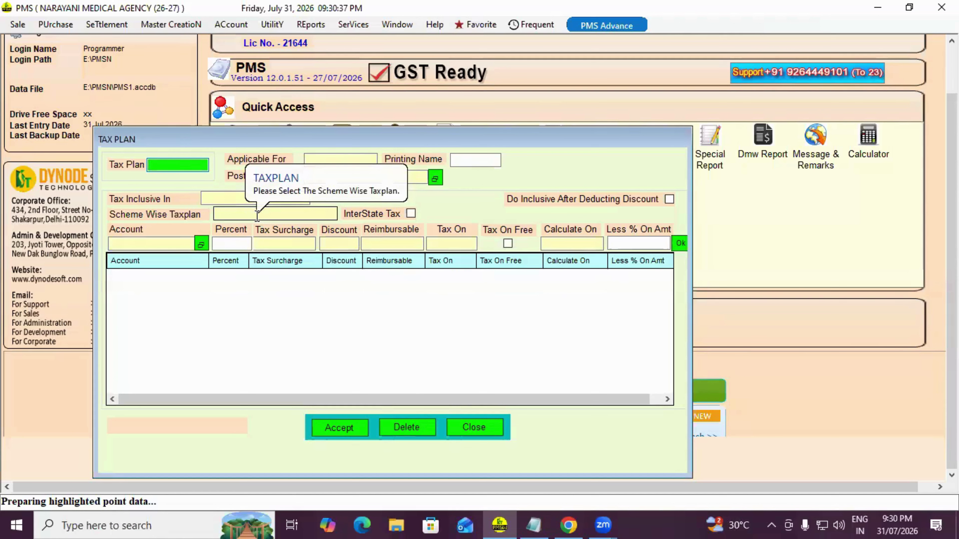
Start a new tax plan named TG24 that is applicable for SALE
type("A")
key("BackSpace")
type("T")
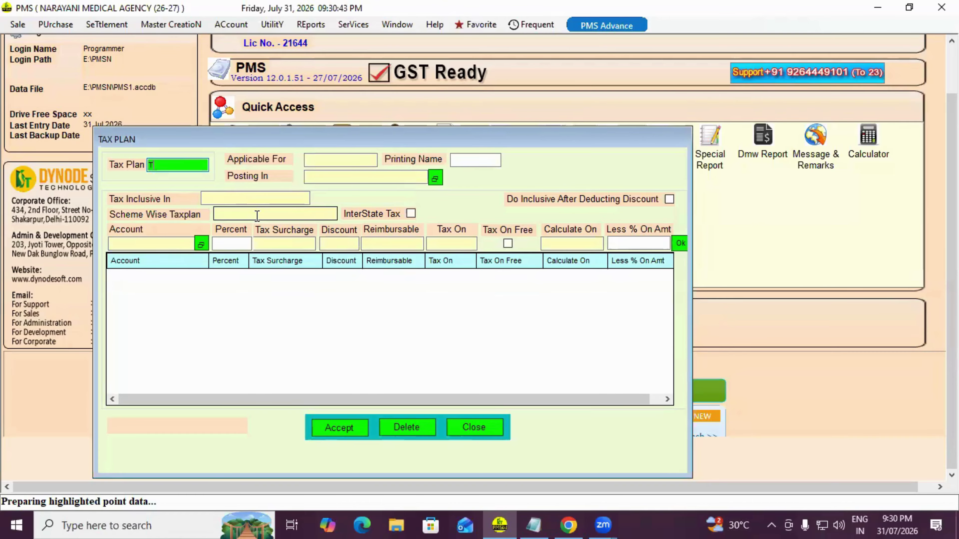
type("G24")
key("Return")
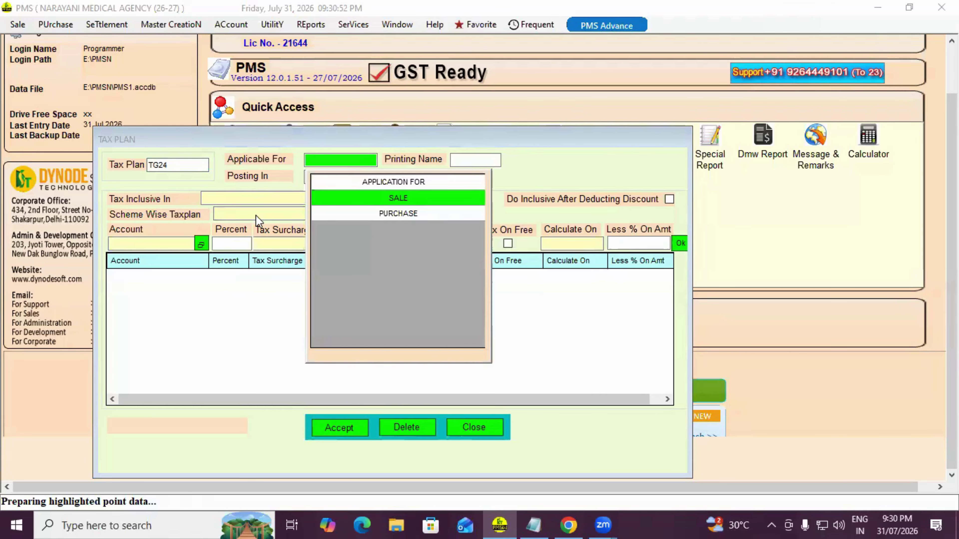
key("Return")
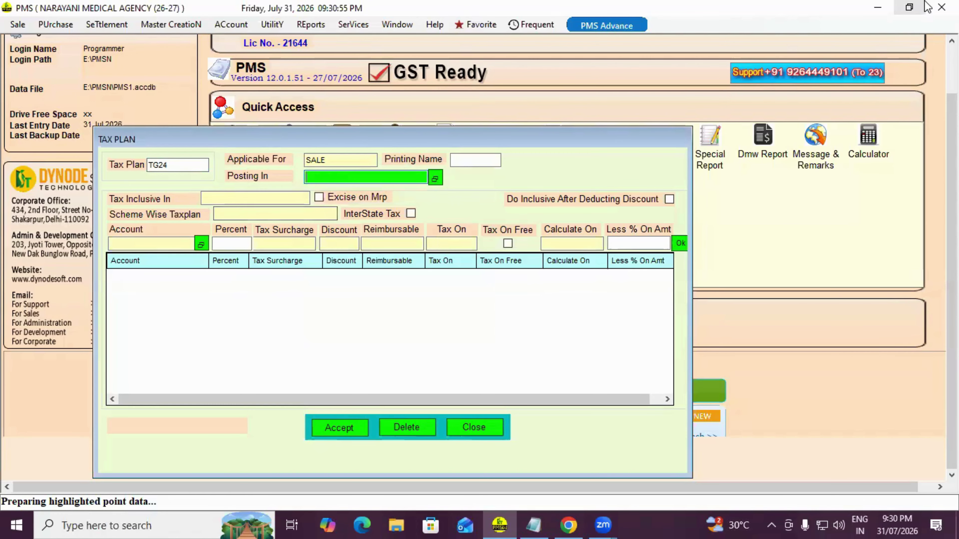
Set the tax plan's posting account to SALES A/C and its printing name to GST 24%
key("space")
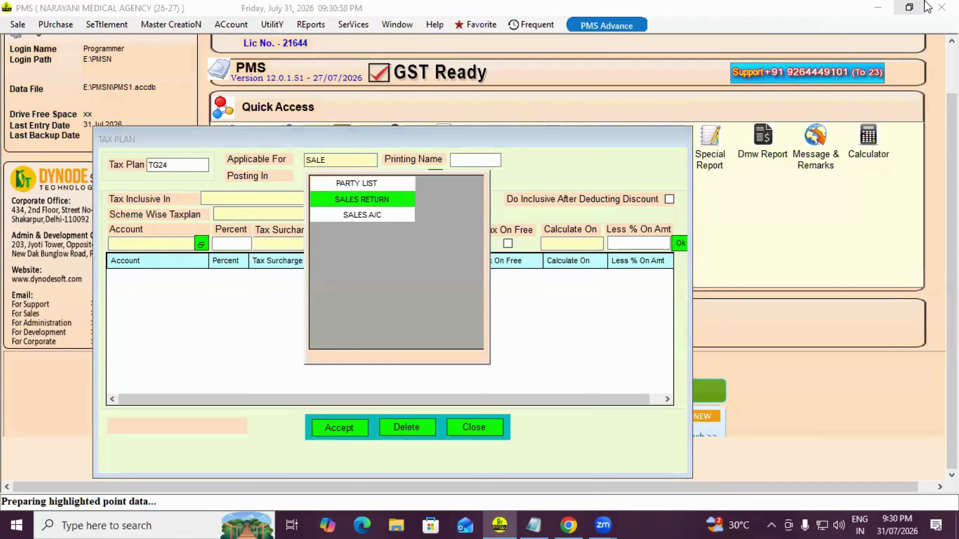
key("Down")
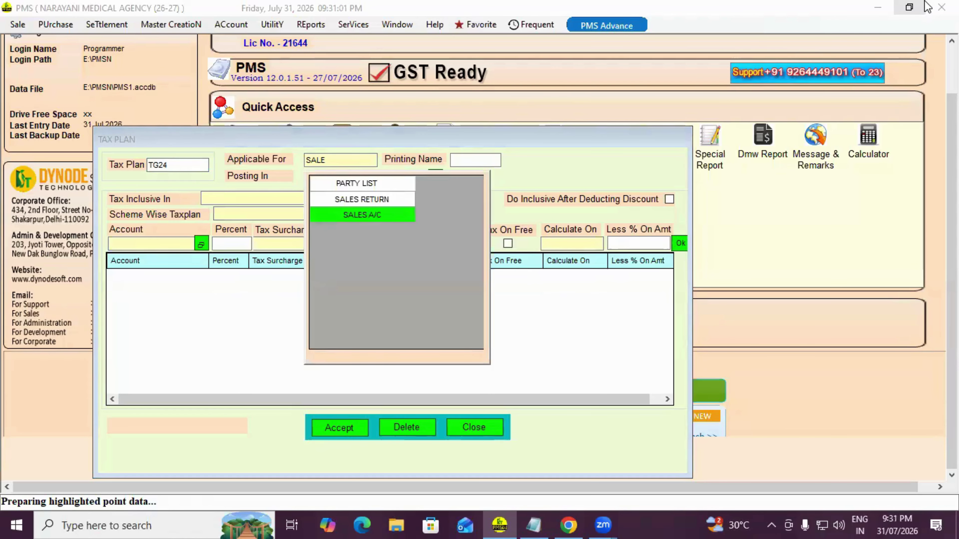
key("Return")
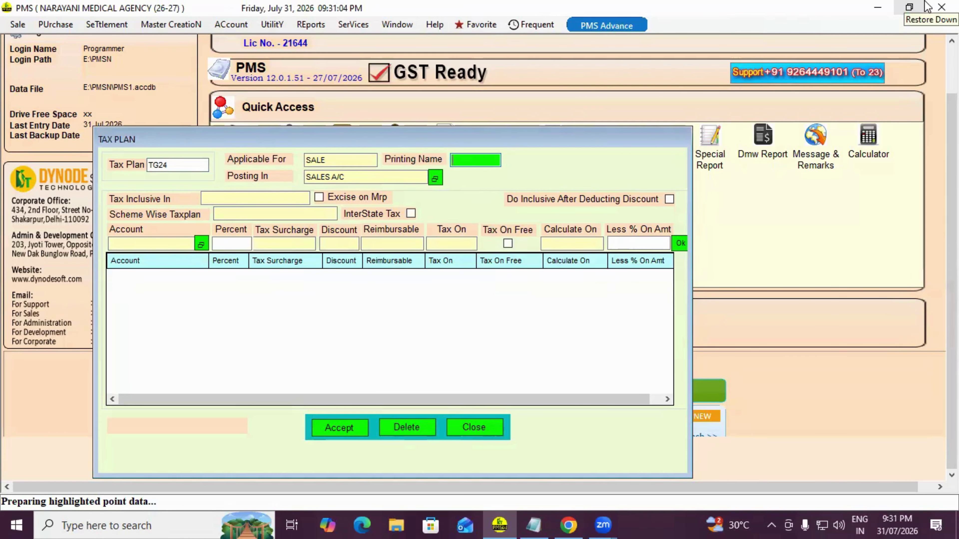
type("GST 2")
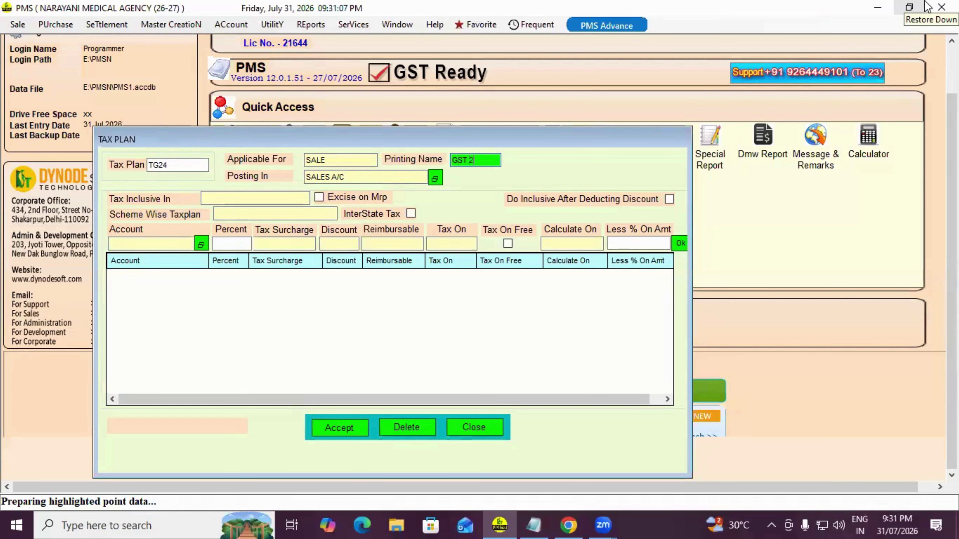
type("4%")
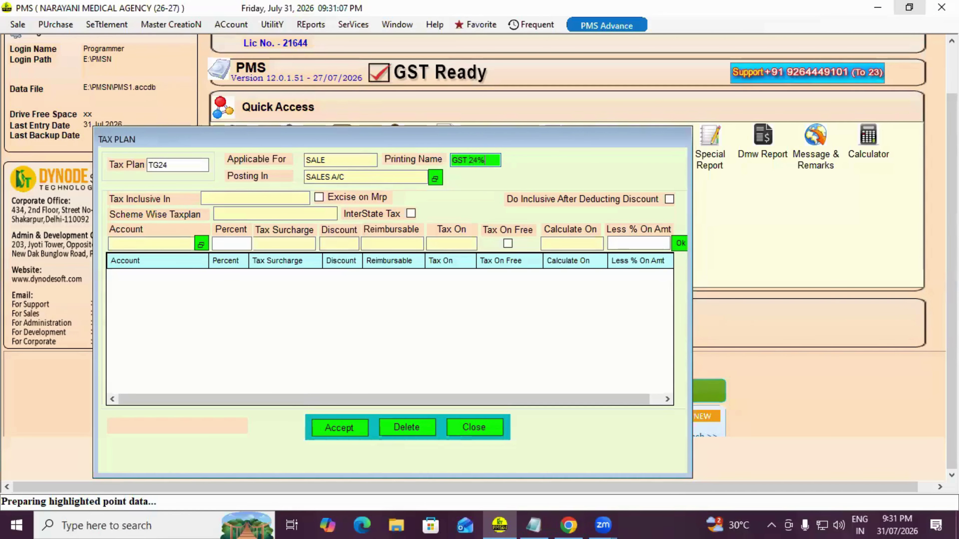
key("Return")
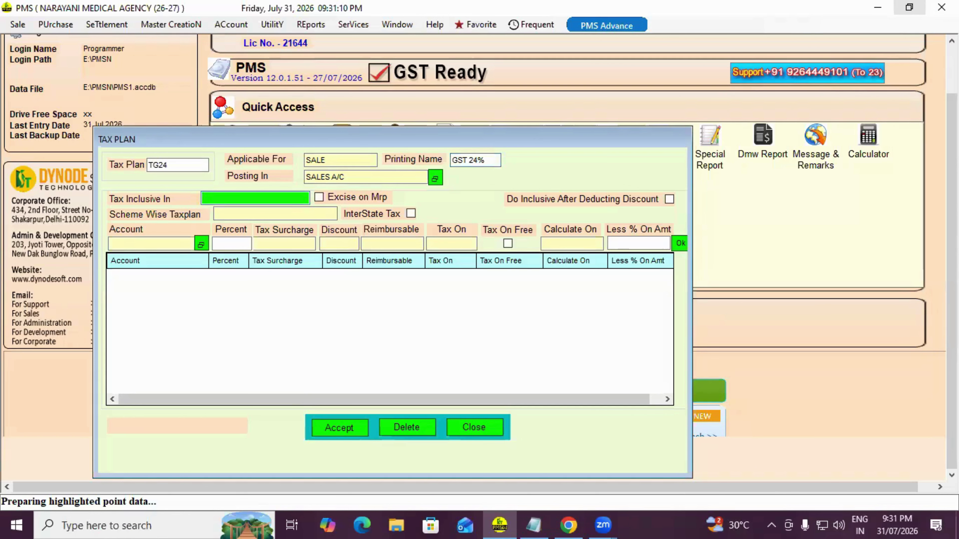
Review the tax inclusive styles without choosing one, leave the excise and discount options off, and set Scheme Wise Taxplan to PRODUCT SALE RATE
key("space")
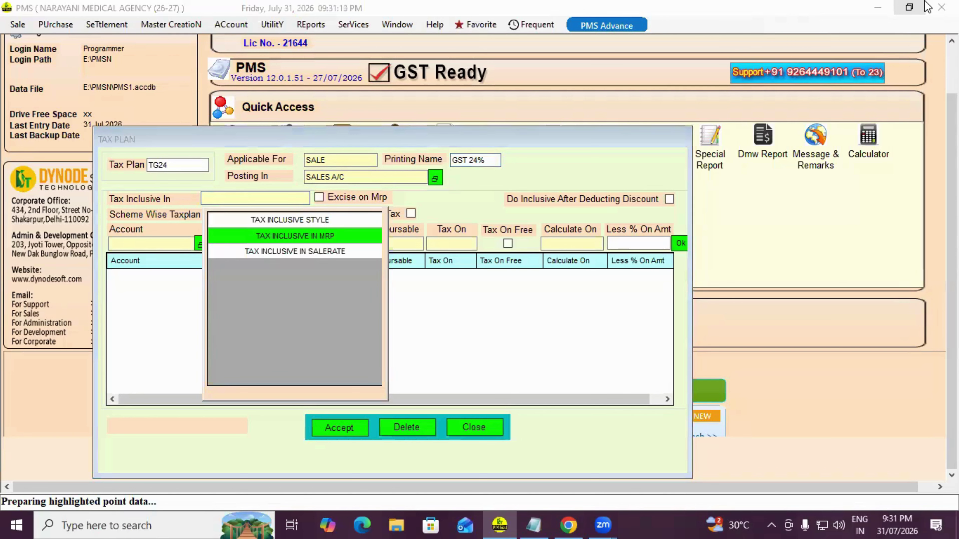
key("Down")
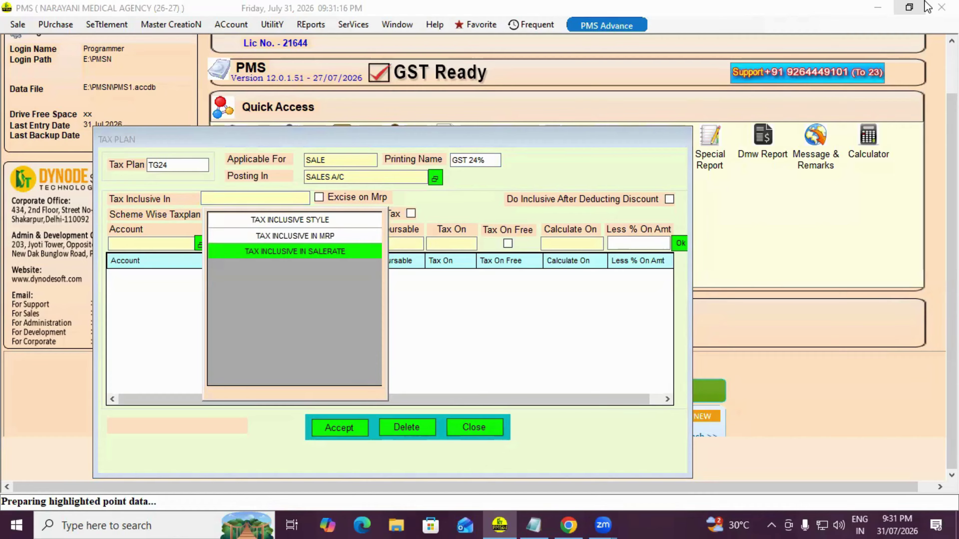
key("Escape")
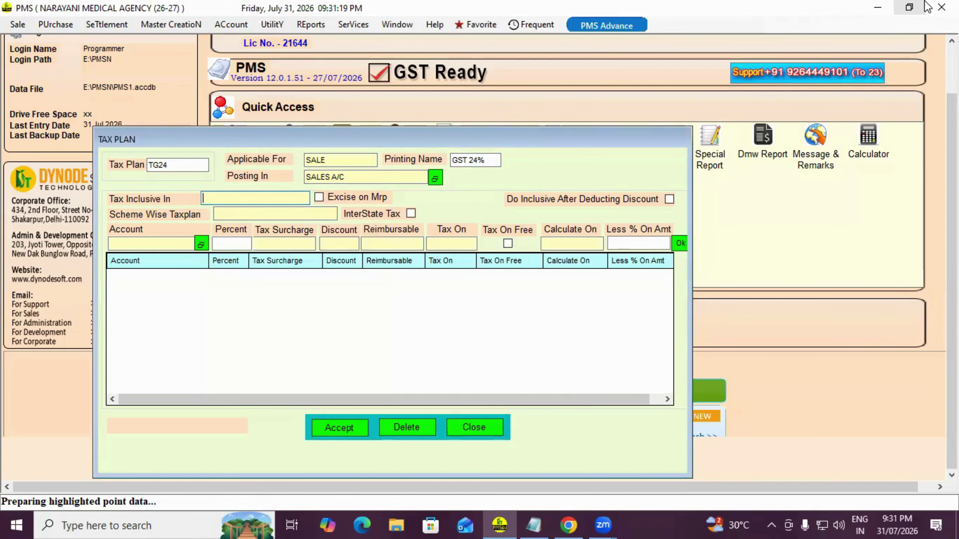
key("Return")
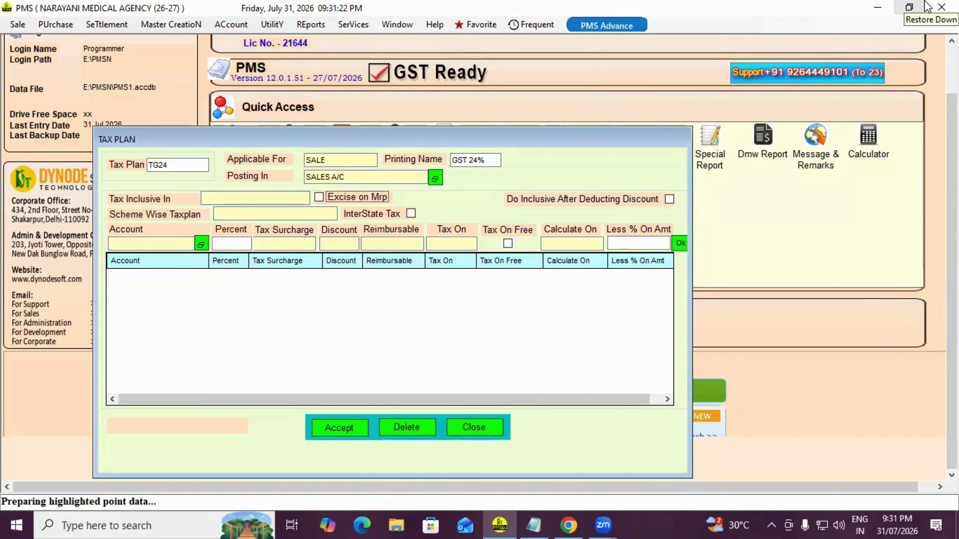
key("Return")
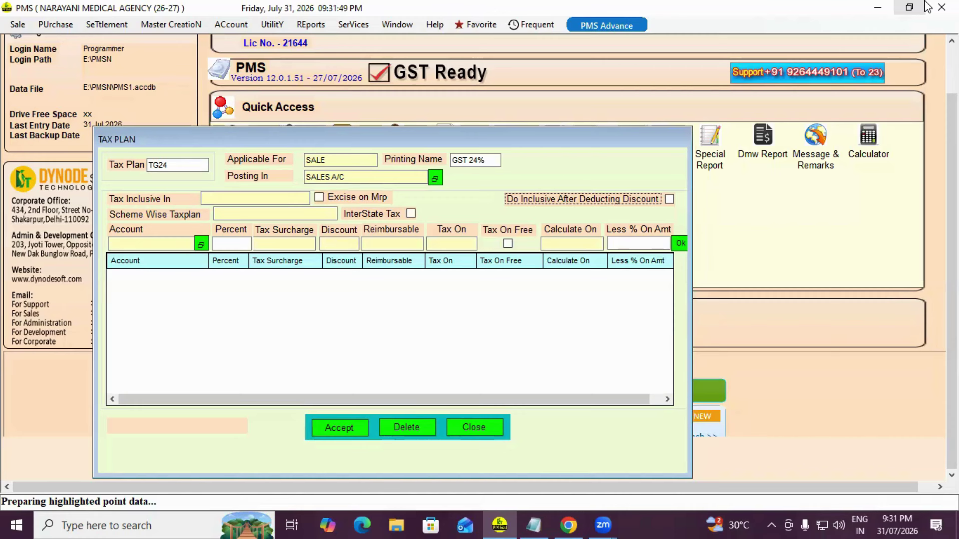
key("Return")
key("Return")
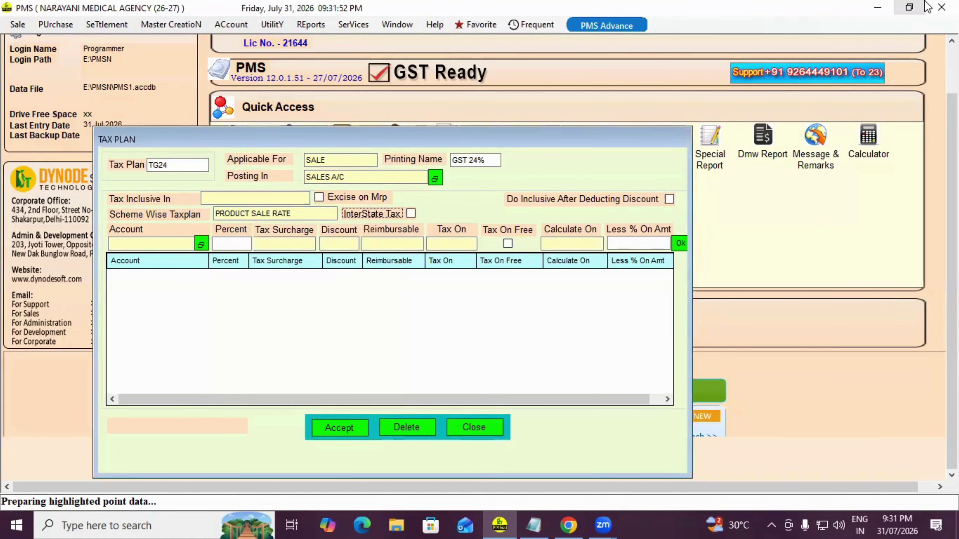
Leave InterState Tax off and start the plan's tax line with account SGST9% at 9 percent
key("Return")
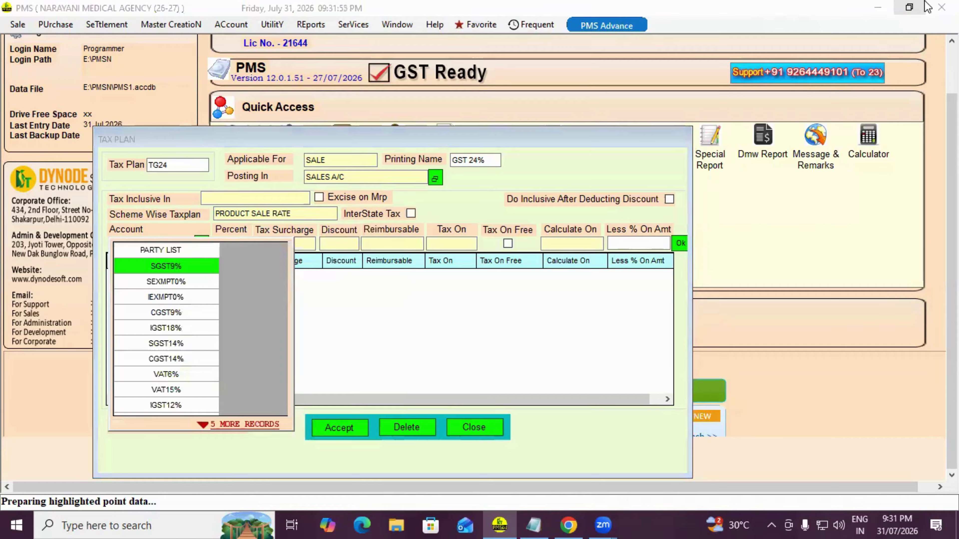
key("Down")
key("Down")
key("Down")
key("Up")
key("Up")
key("Up")
key("Return")
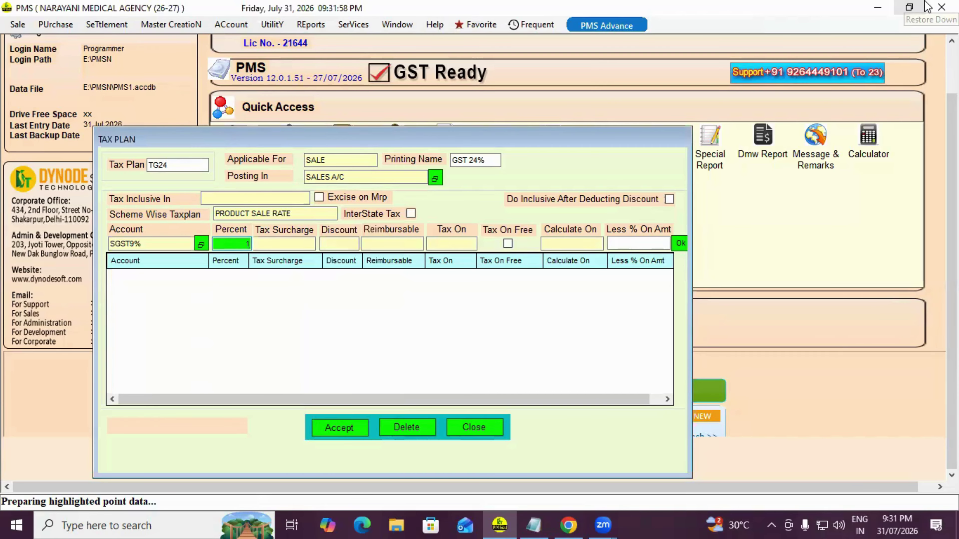
type("9")
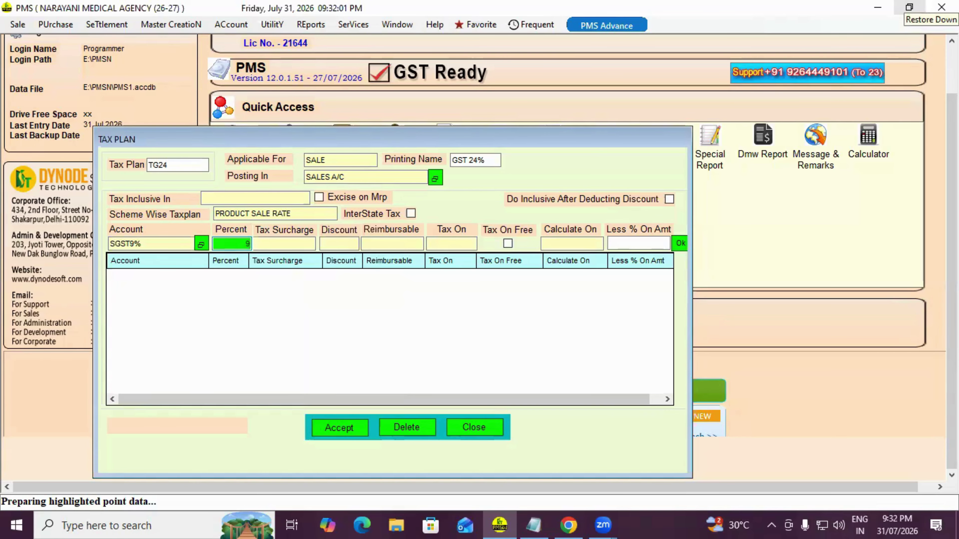
Set the SGST9% line's Tax Surcharge type to TAX and its Discount option to AFTER
key("Return")
key("Down")
key("Up")
key("Down")
key("Up")
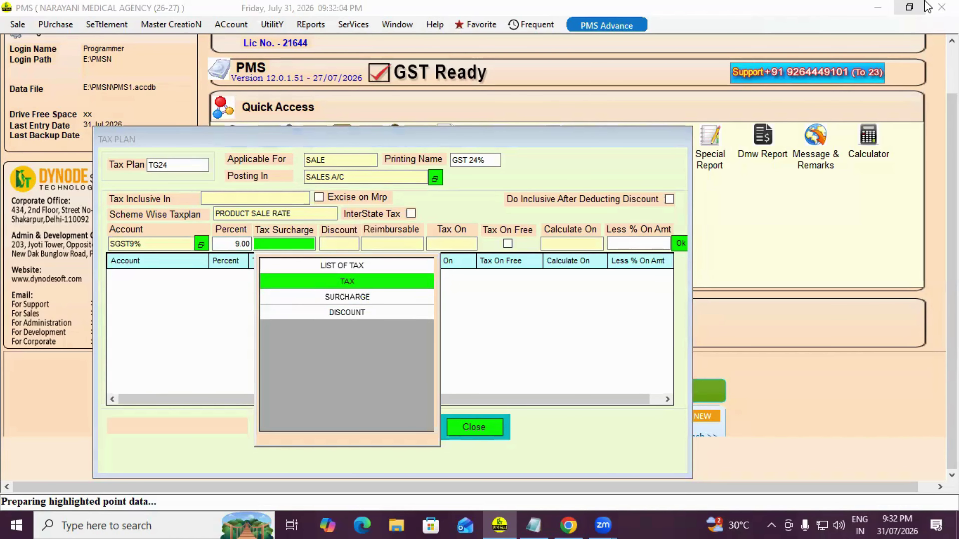
key("Return")
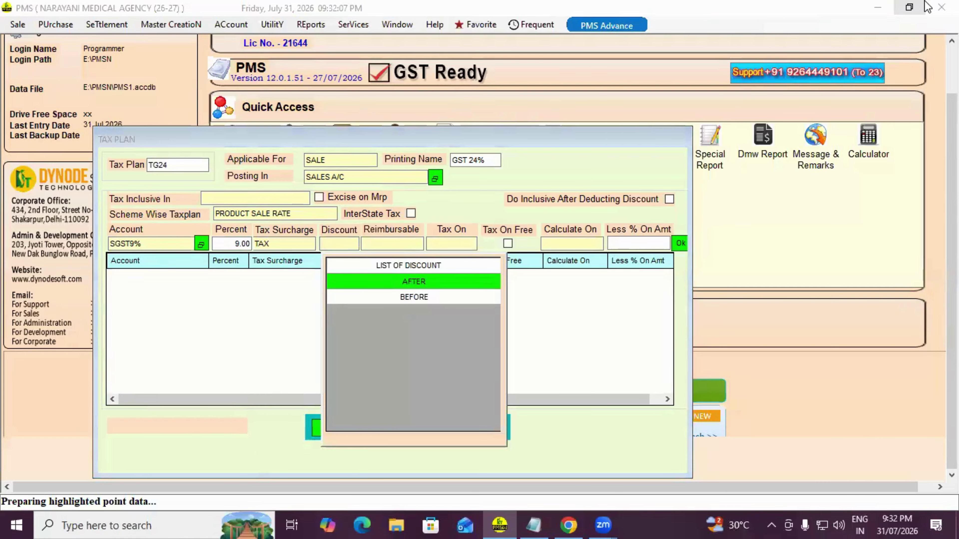
key("Down")
key("Up")
key("Down")
key("Up")
key("Return")
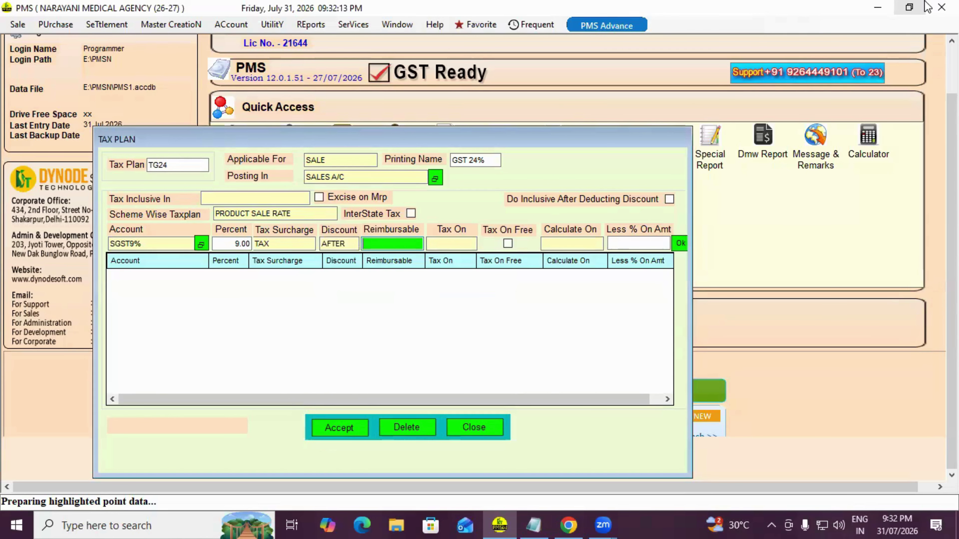
Review the reimbursable types and set the SGST9% line's Reimbursable to GST
key("Return")
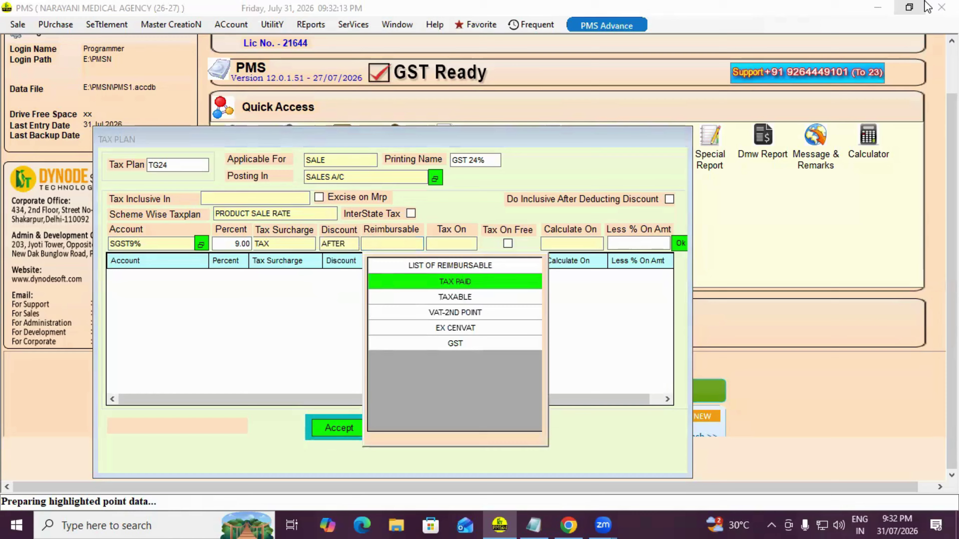
key("Down")
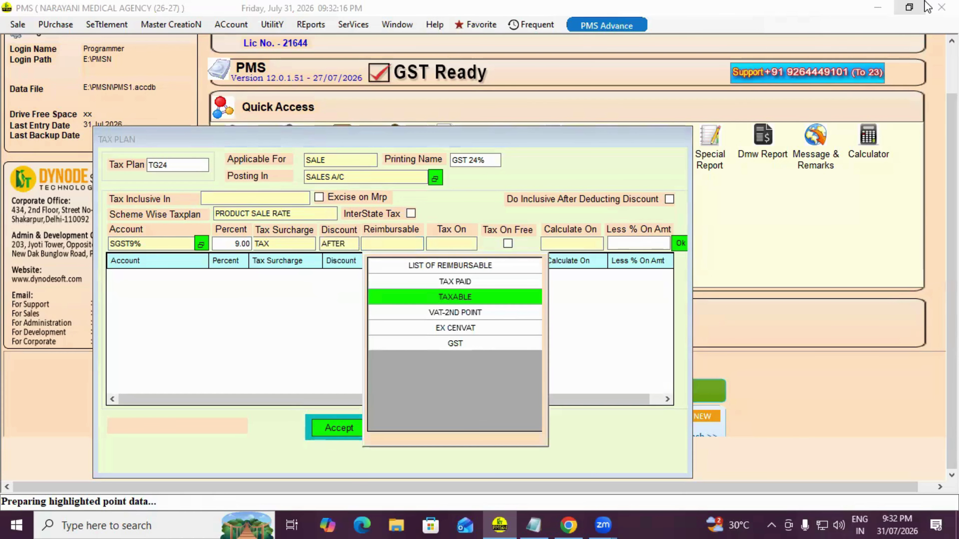
key("Down")
key("Down")
key("Down")
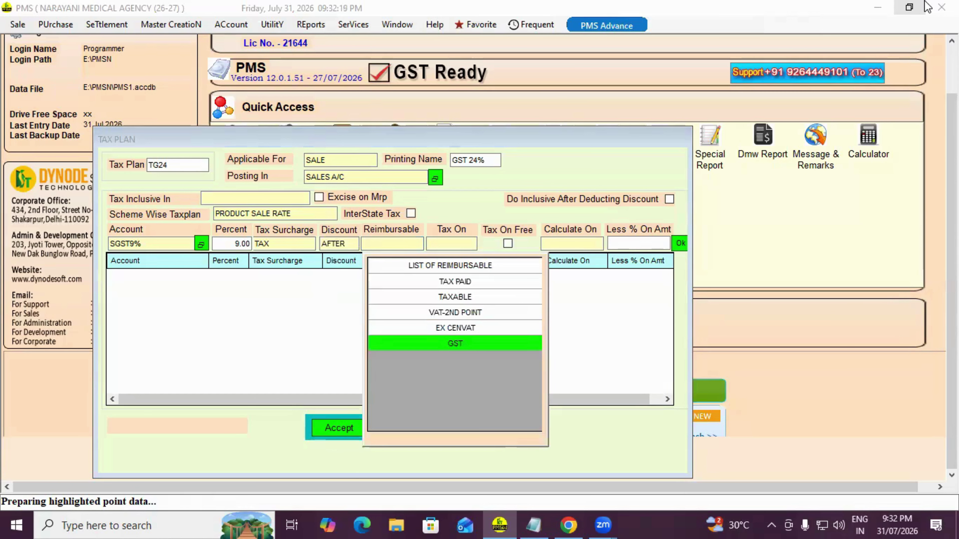
key("Up")
key("Up")
key("Up")
key("Up")
key("Down")
key("Down")
key("Down")
key("Down")
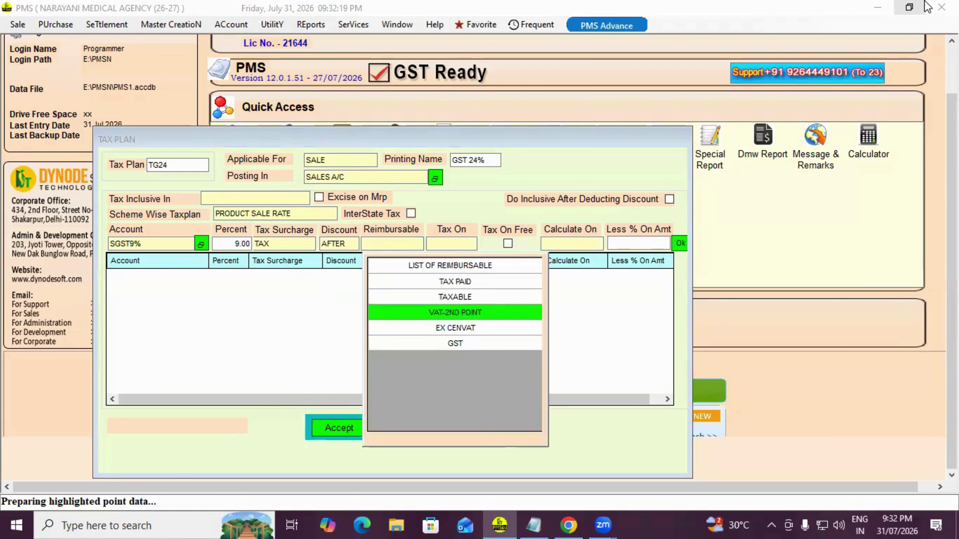
key("Return")
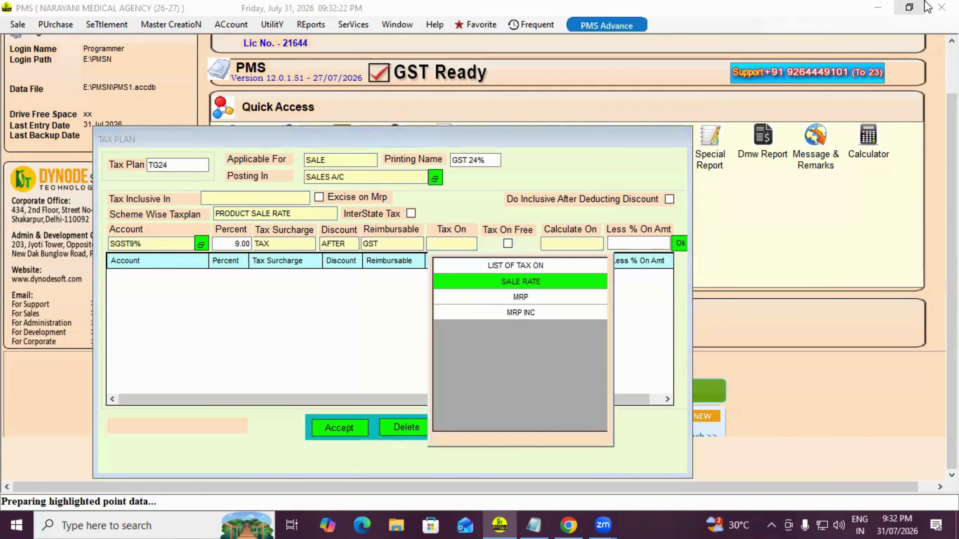
Set the SGST9% line's Tax On to SALE RATE and Calculate On to BASE TOTAL, leaving Tax On Free off
key("Down")
key("Up")
key("Down")
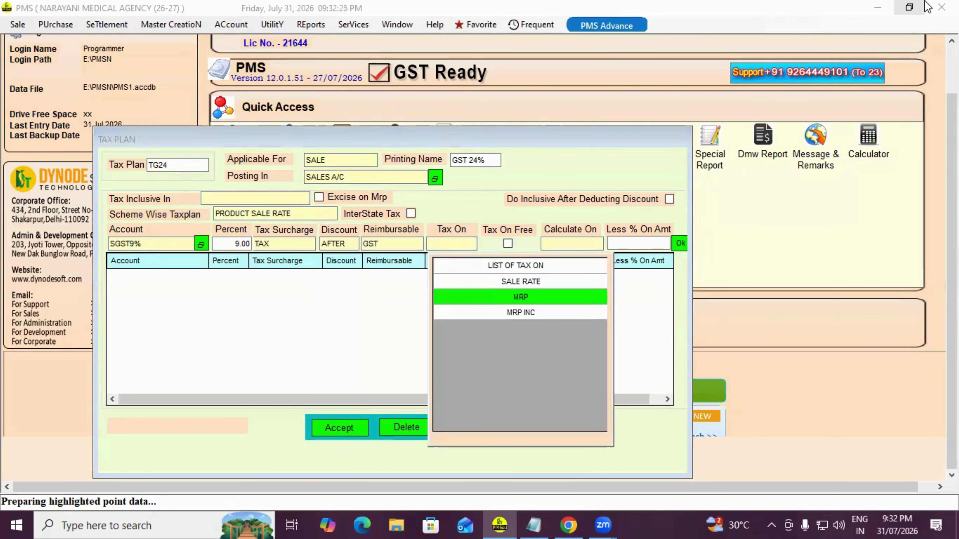
key("Up")
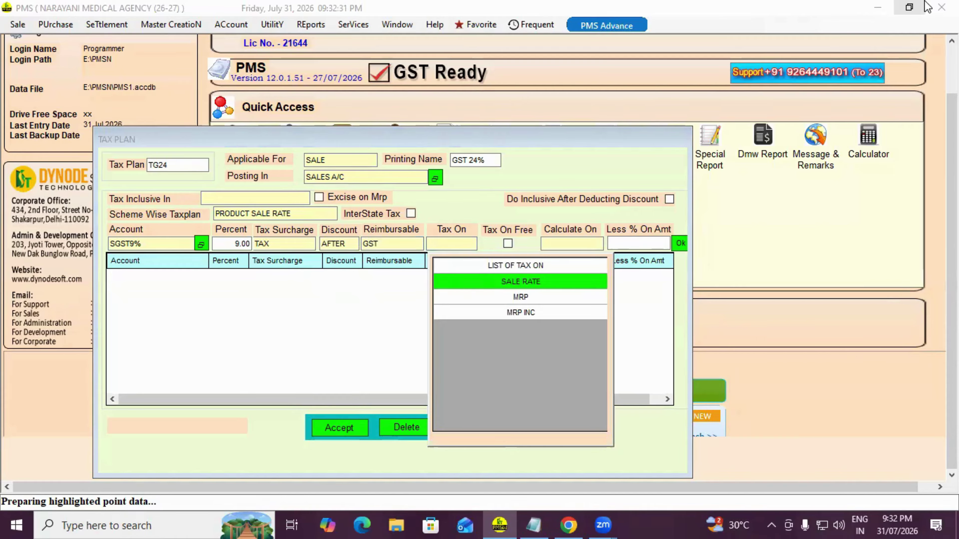
key("Return")
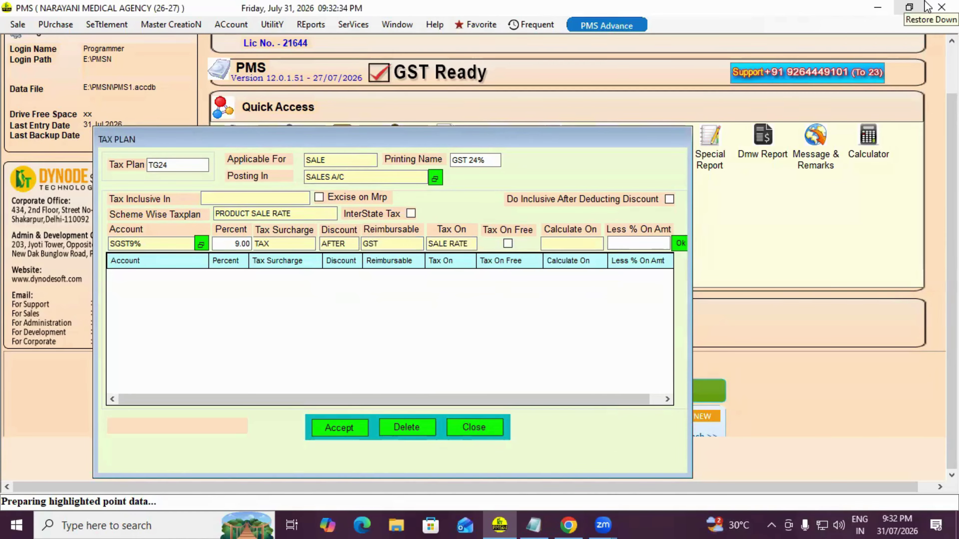
key("Return")
key("Return")
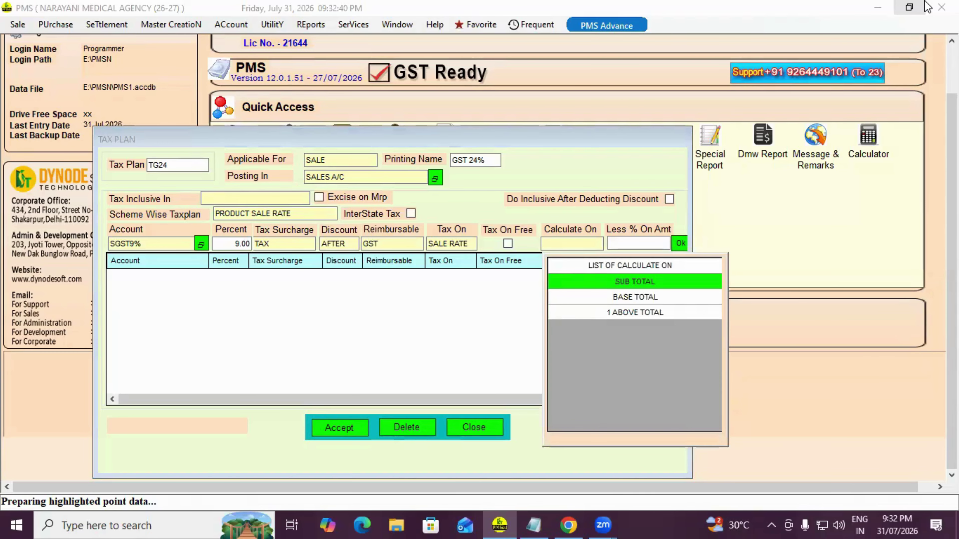
key("Down")
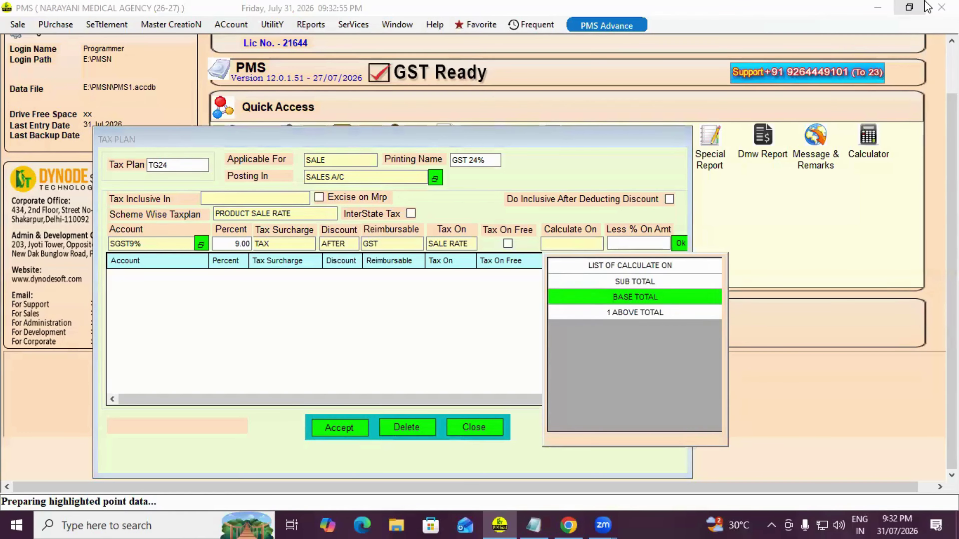
key("Up")
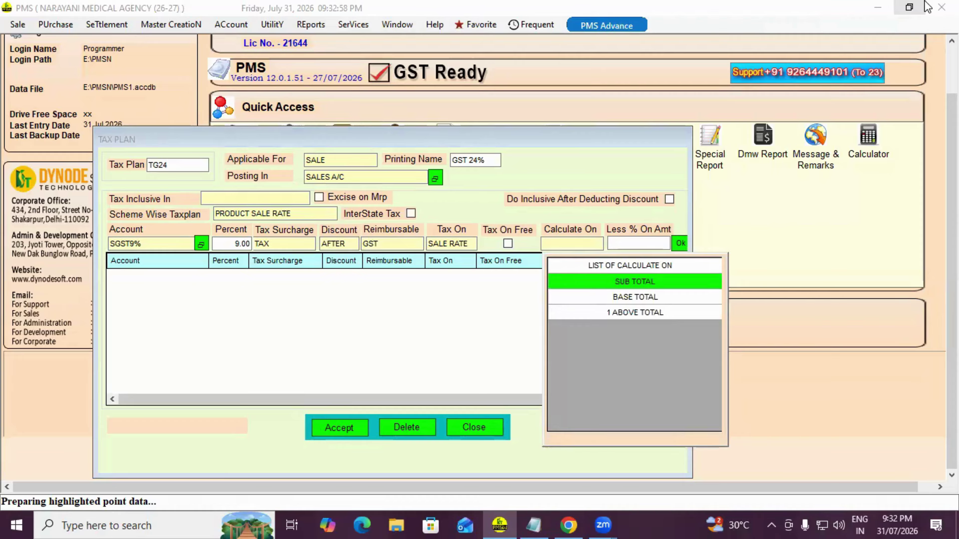
key("Down")
key("Return")
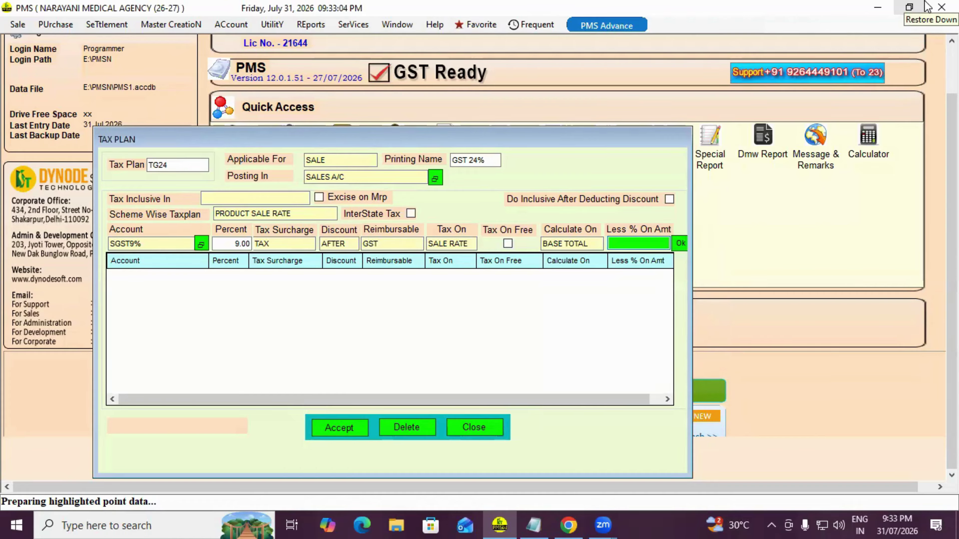
Leave Less % On Amt blank and add the SGST9% line to tax plan TG24, allowing the duplicate tax account
key("Return")
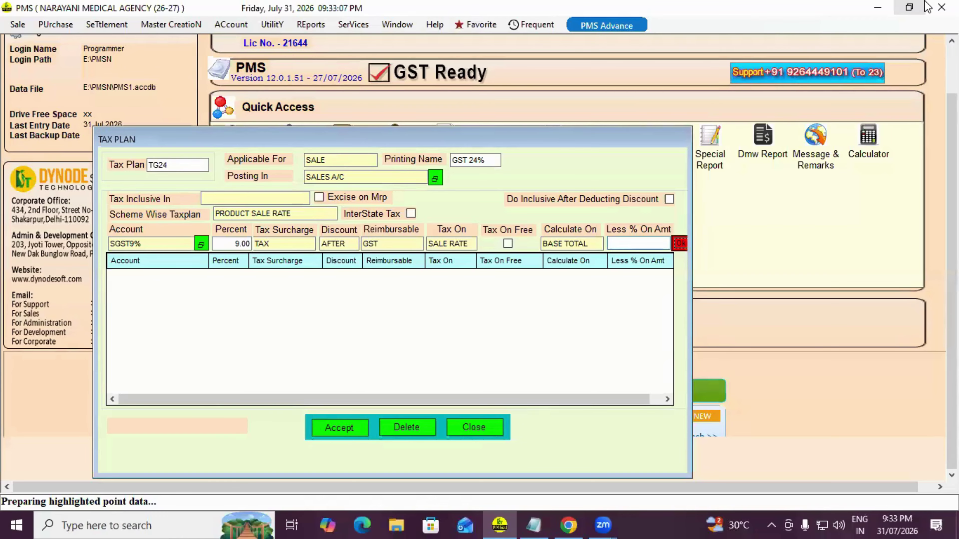
key("Return")
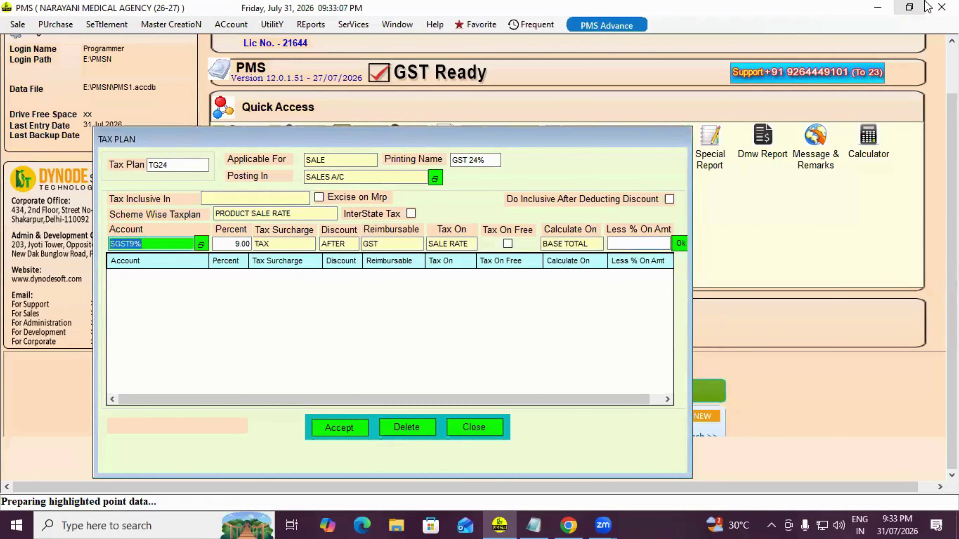
key("Return")
key("Return")
key("Return")
key("Return")
key("Return")
key("Return")
key("Return")
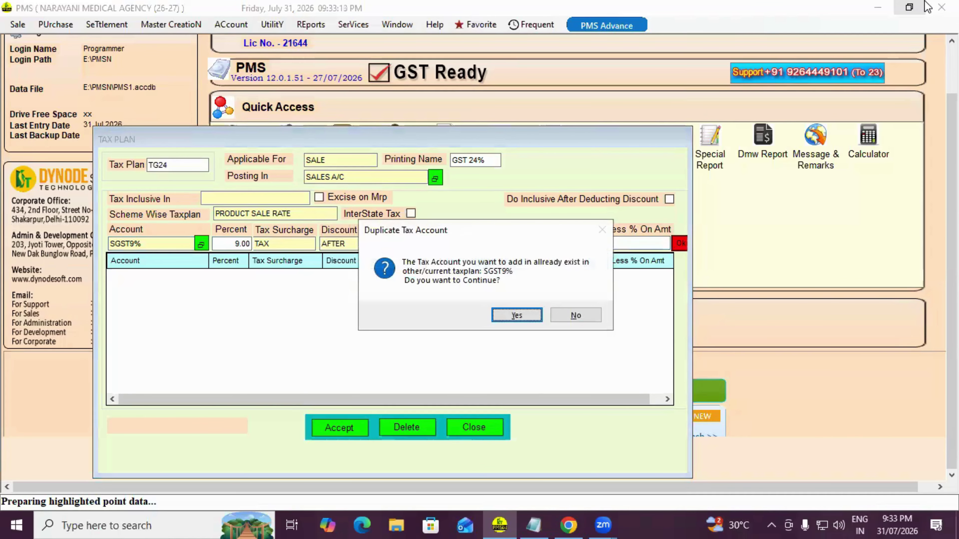
key("Return")
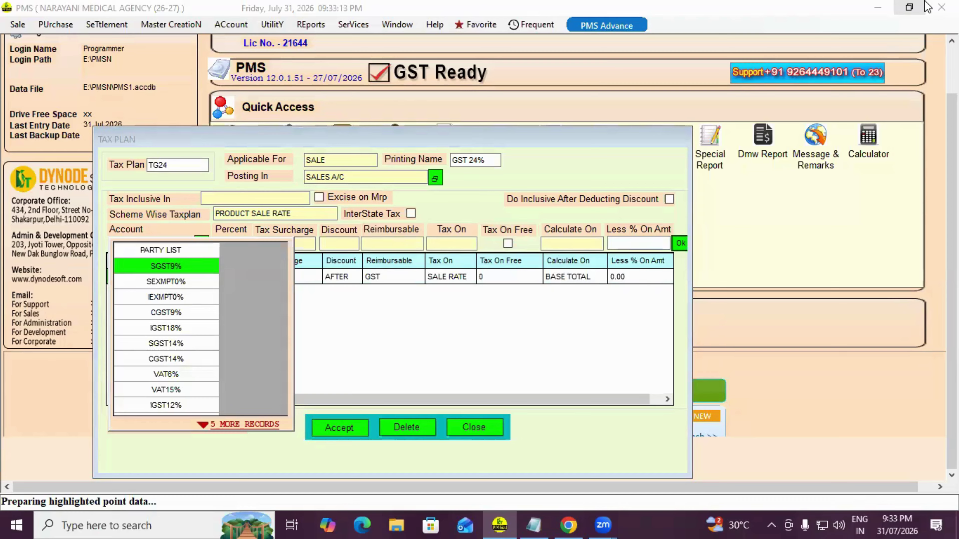
key("Escape")
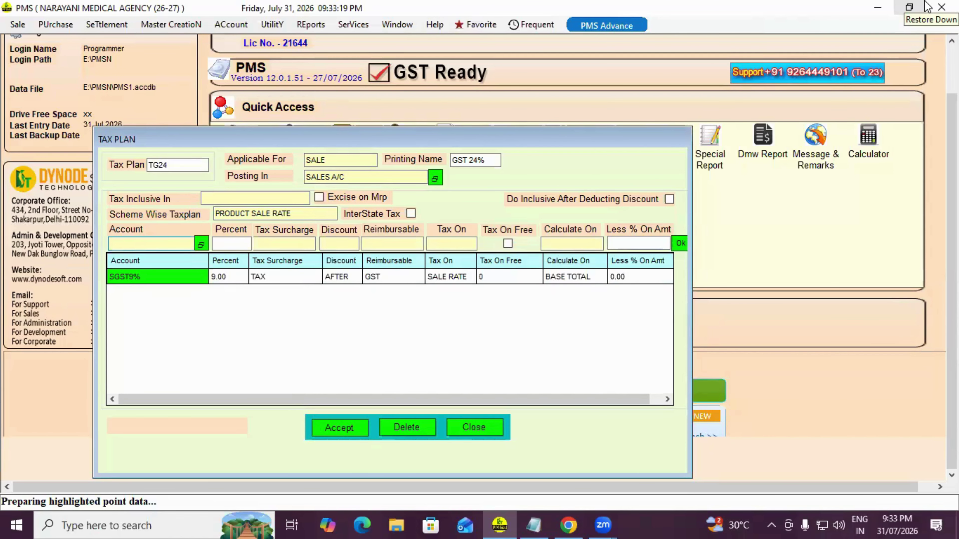
Load the existing tax plan IGST12% from the tax plan list to examine its tax account and settings
left_click(168, 166)
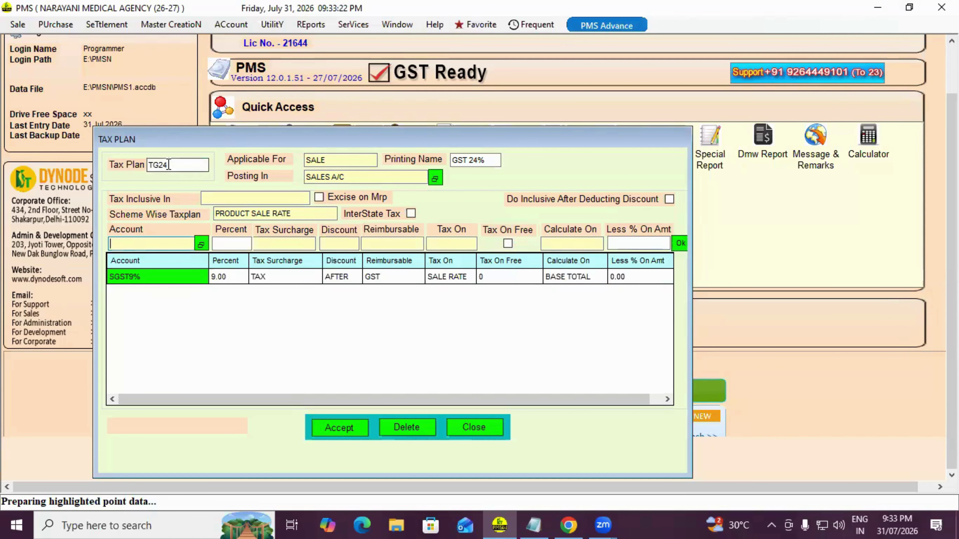
key("Down")
key("Down")
key("Down")
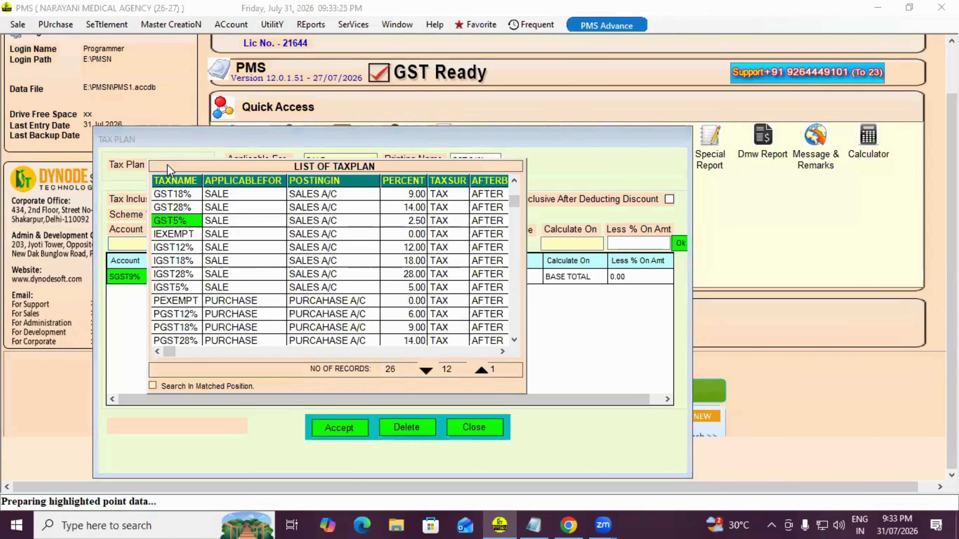
key("Down")
key("Down")
key("Return")
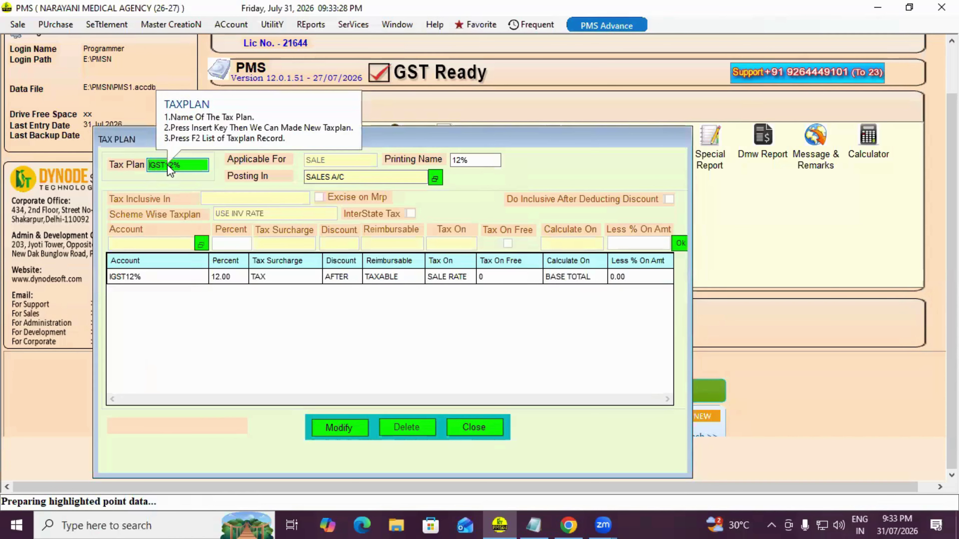
Look through the tax plan list, including the plans starting with S, and load the purchase plan PIGST28%
key("F2")
key("Down")
key("Down")
key("Down")
key("Down")
key("Down")
type("s")
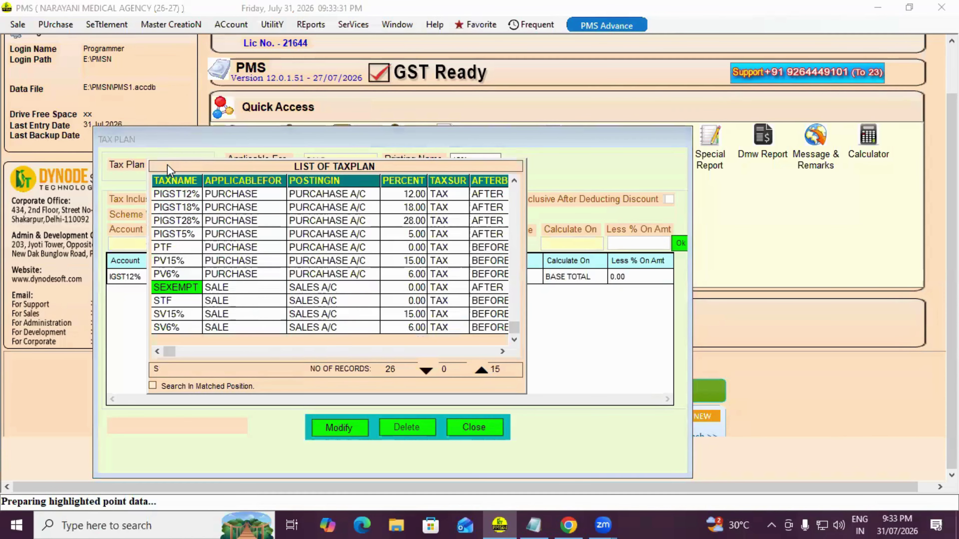
key("Down")
key("Down")
key("Up")
key("Up")
key("Up")
key("Up")
key("Up")
key("Up")
key("Up")
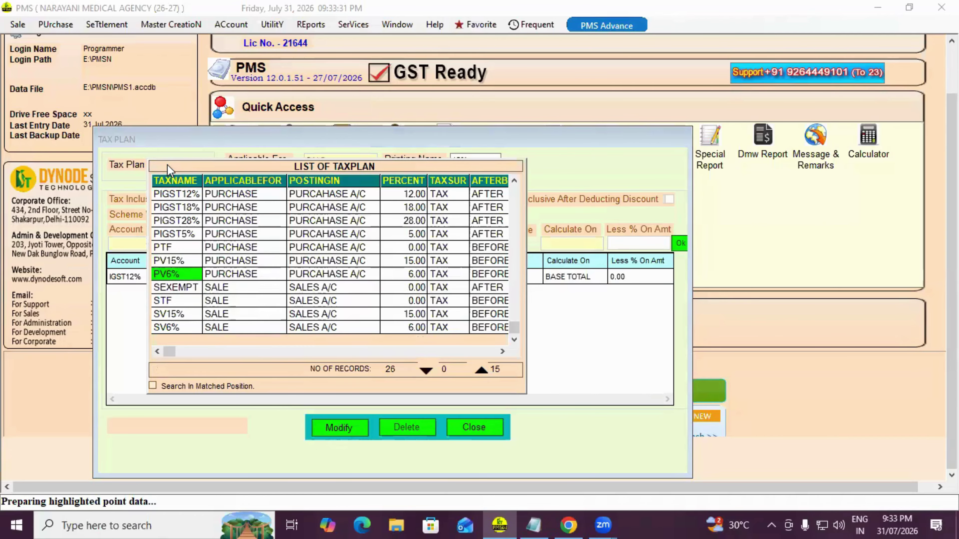
key("Escape")
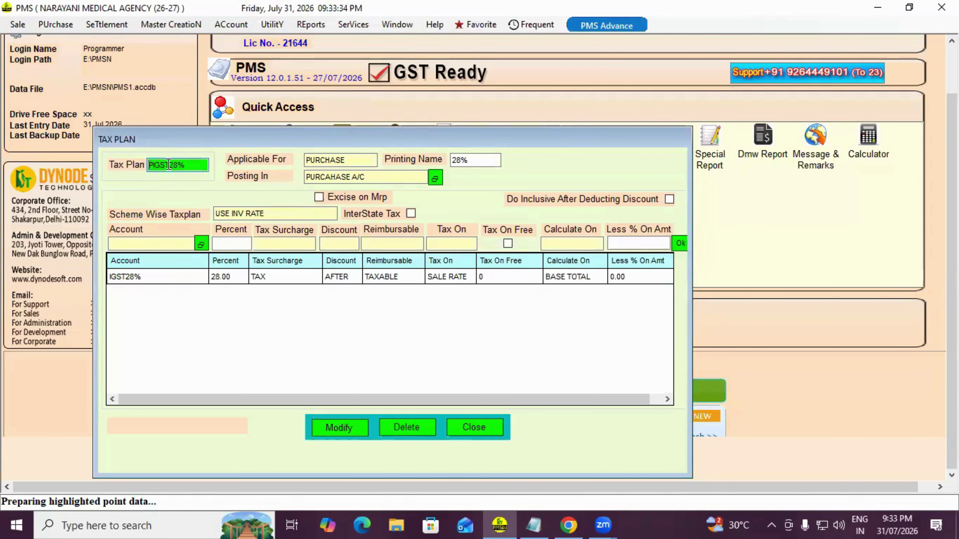
Load the purchase tax plan PGST28% from the list to examine its tax accounts and settings
key("F2")
key("Up")
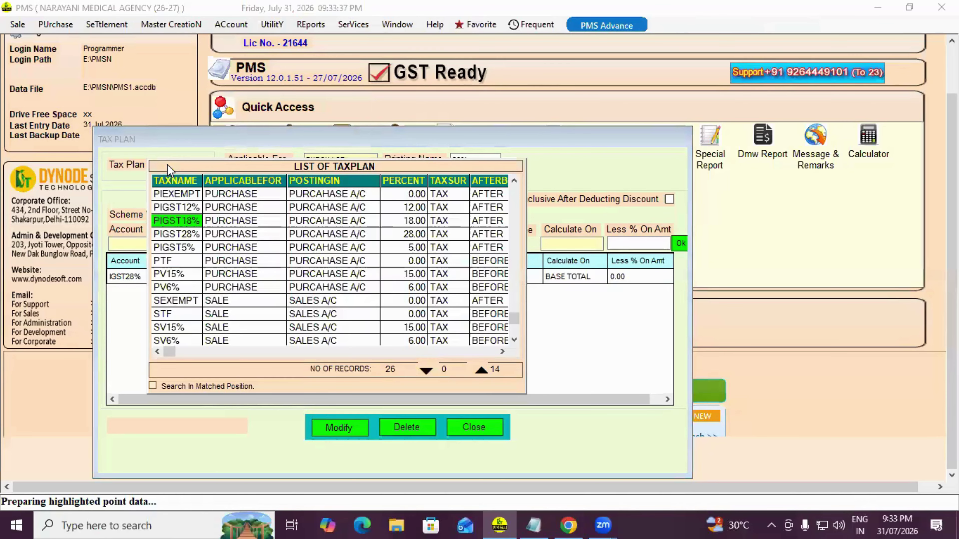
key("Up")
key("Up")
key("Down")
key("Up")
key("Up")
key("Up")
key("Up")
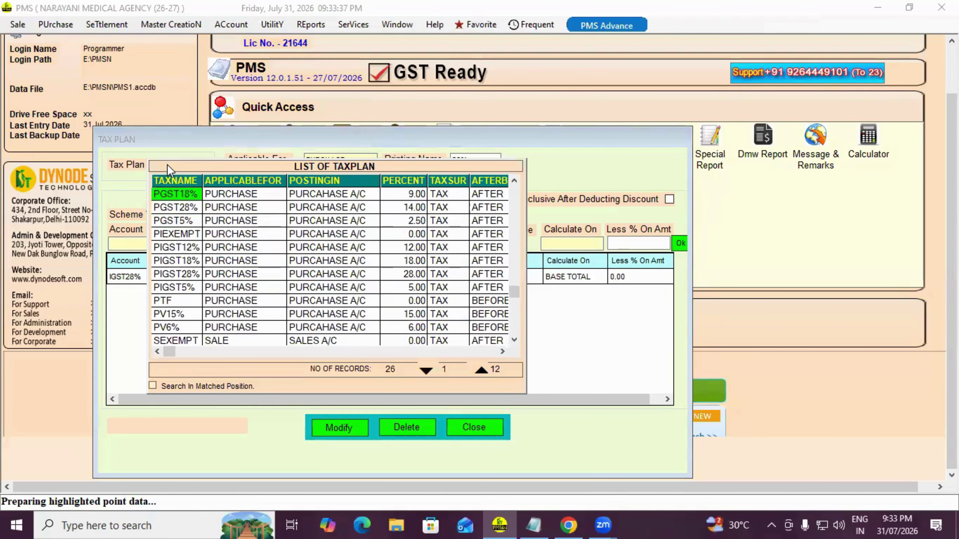
key("Down")
key("Return")
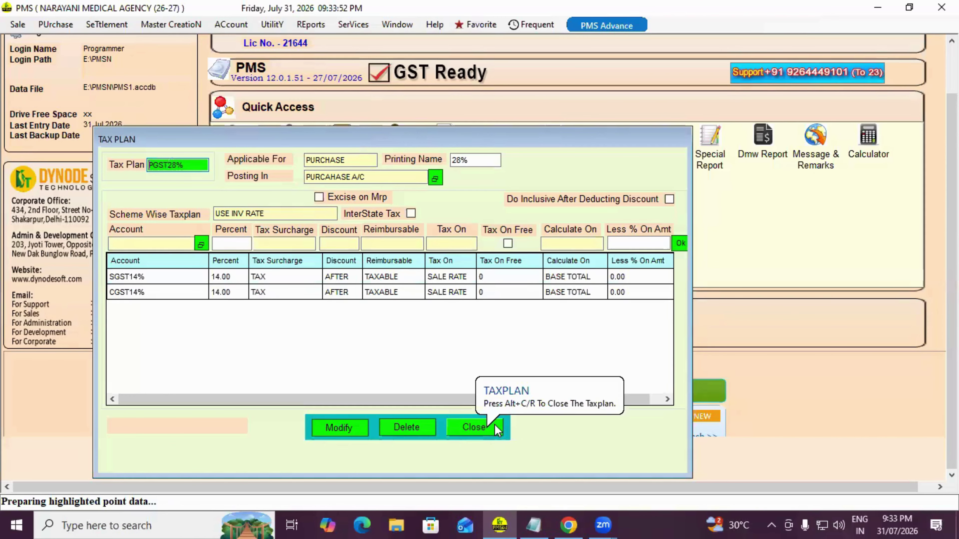
Close the tax plan master and open the Godown master form to examine its fields
left_click(479, 427)
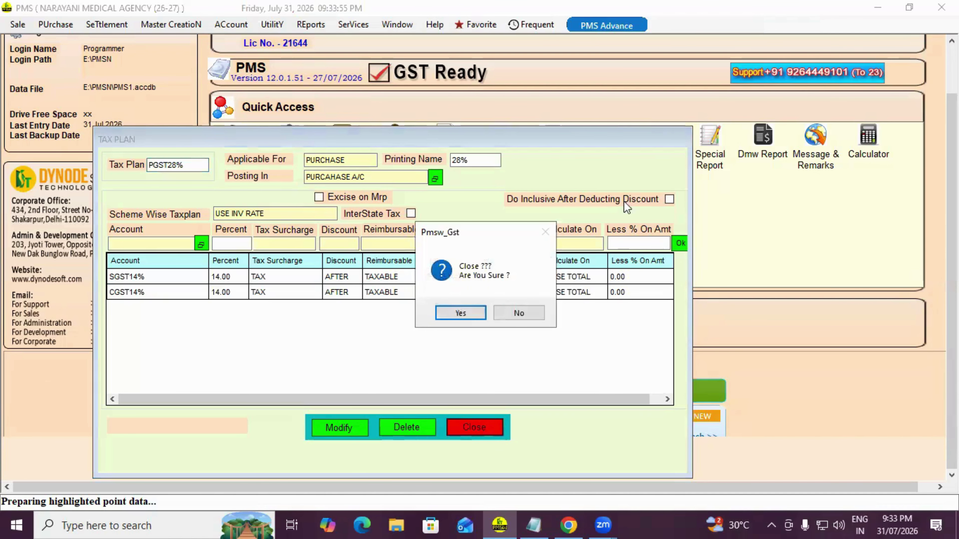
left_click(454, 313)
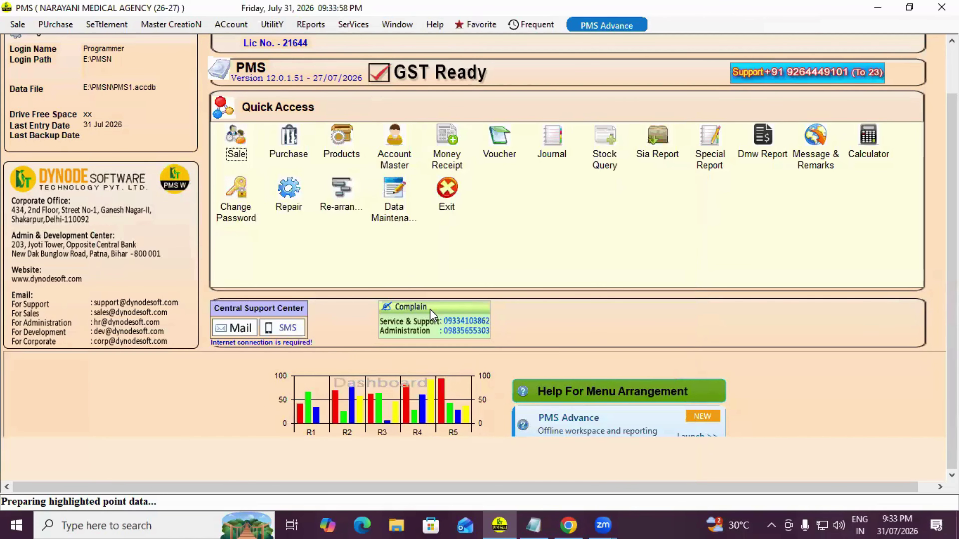
left_click(172, 26)
mouse_move(200, 105)
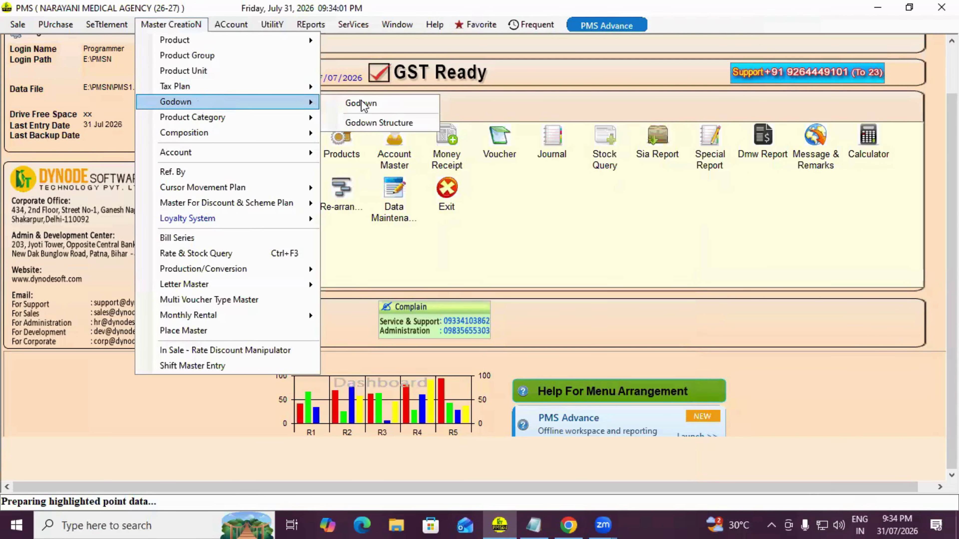
left_click(392, 102)
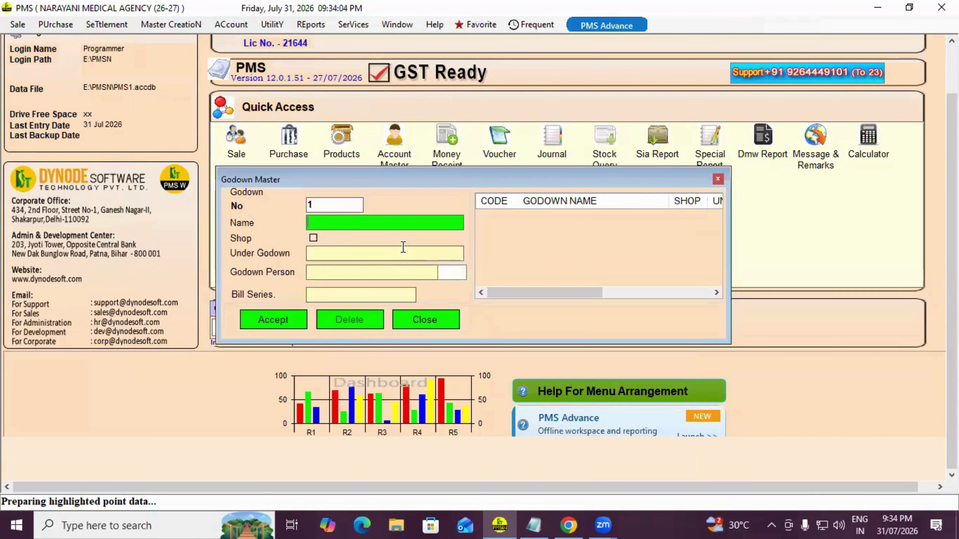
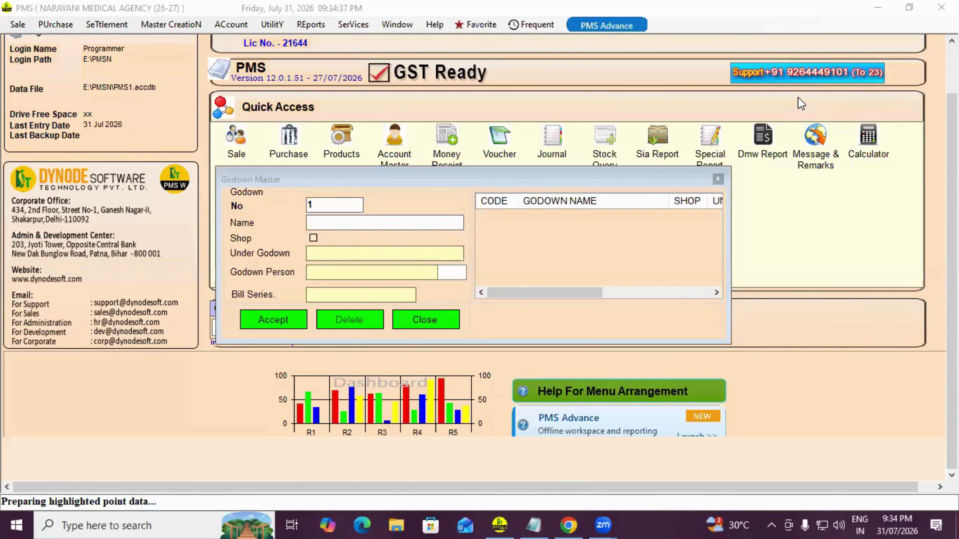
Enter G1 as the godown name in Godown Master and close the form without accepting the entry
left_click(324, 221)
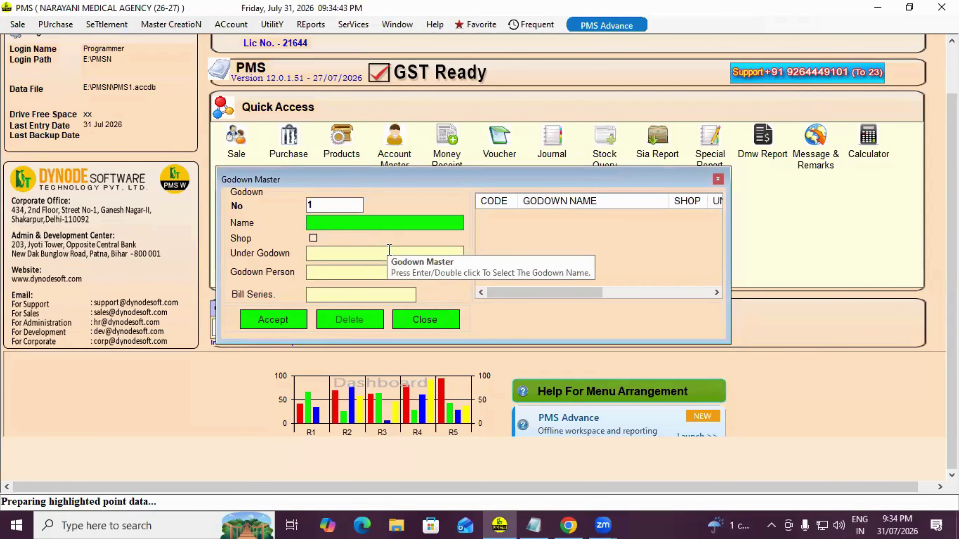
type("G1")
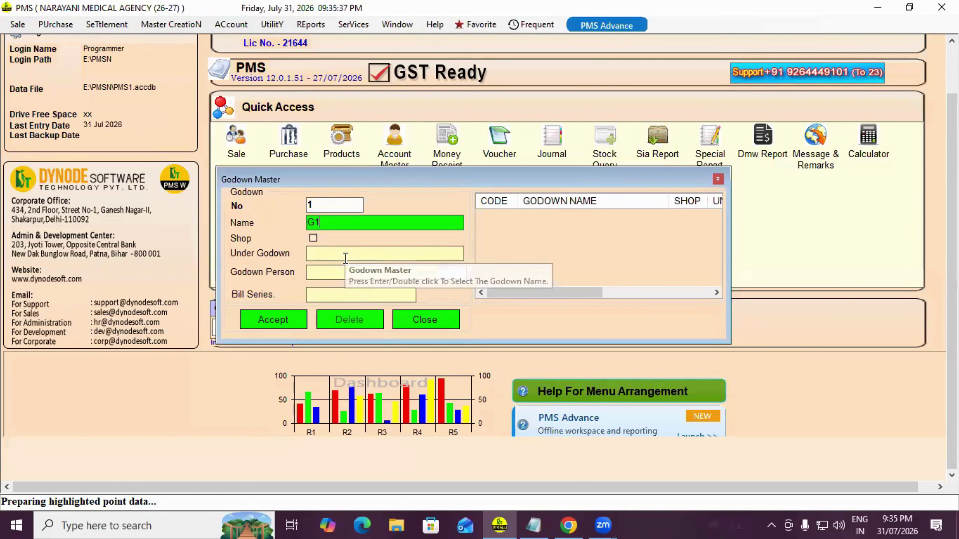
left_click(428, 323)
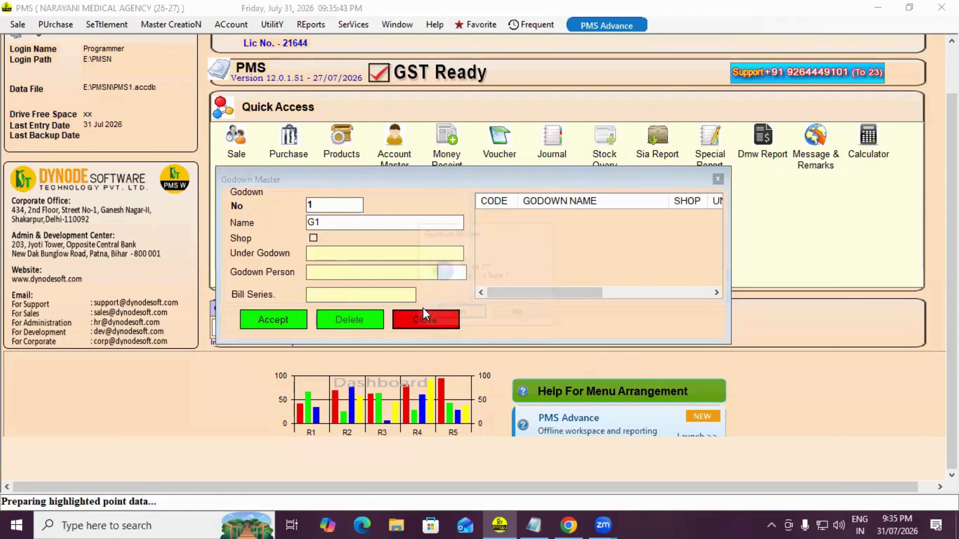
left_click(450, 313)
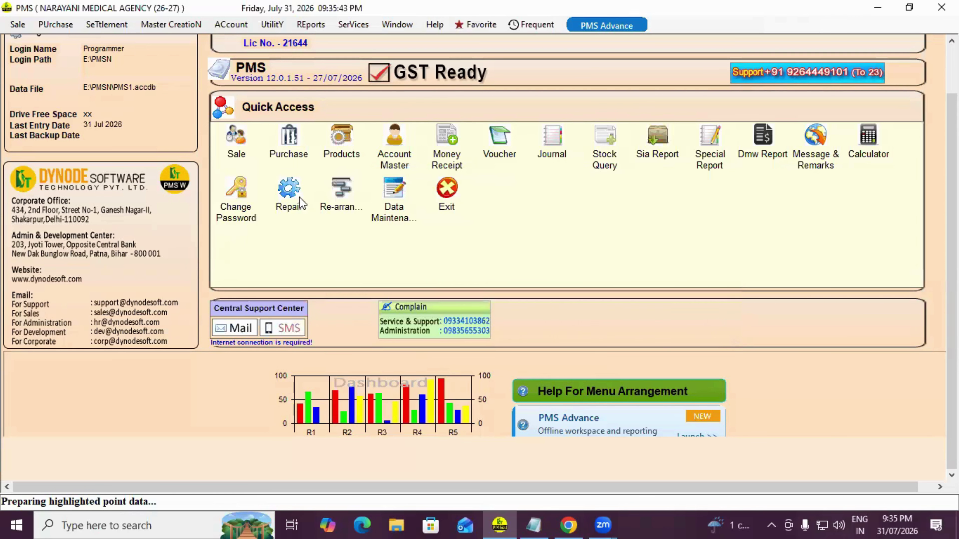
Open the Level 1 product category master, bring up record number 1, and close the form
left_click(179, 26)
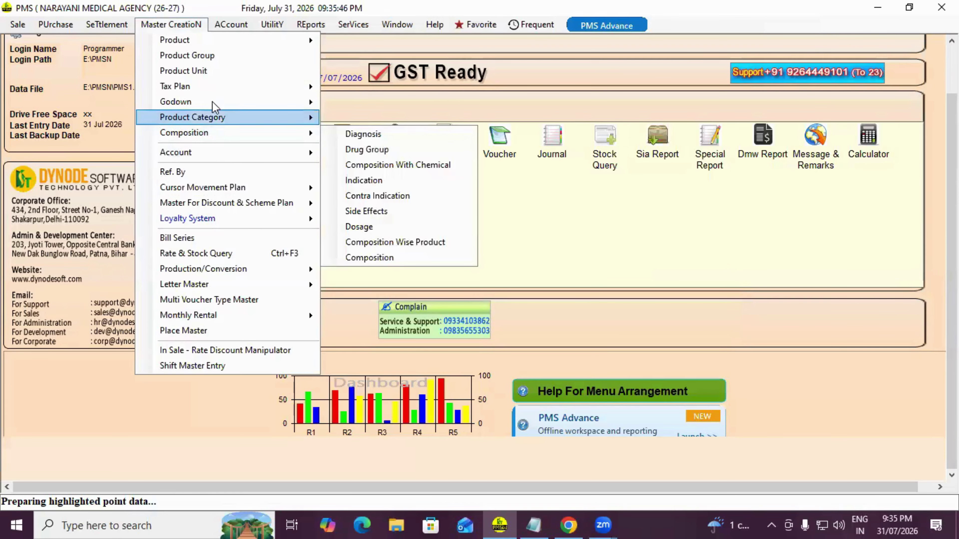
mouse_move(223, 121)
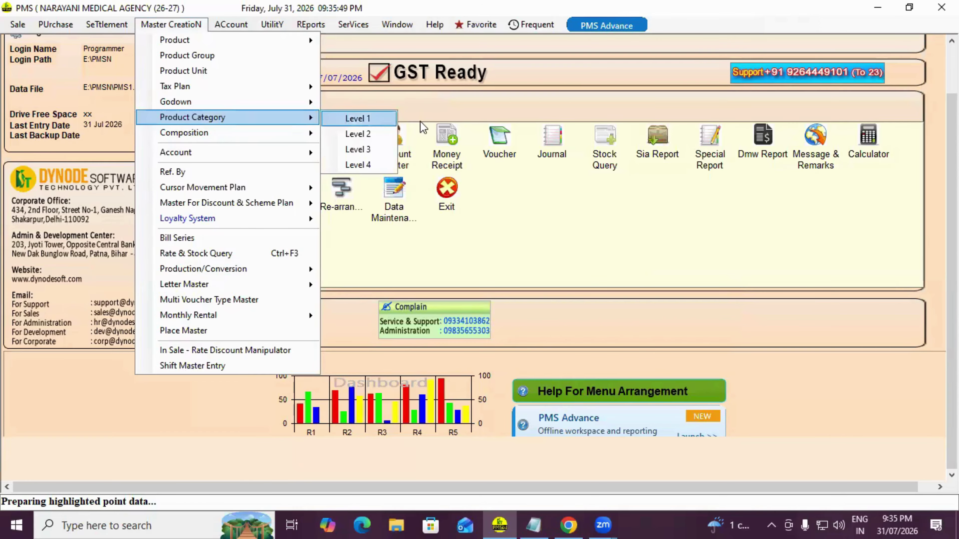
left_click(365, 118)
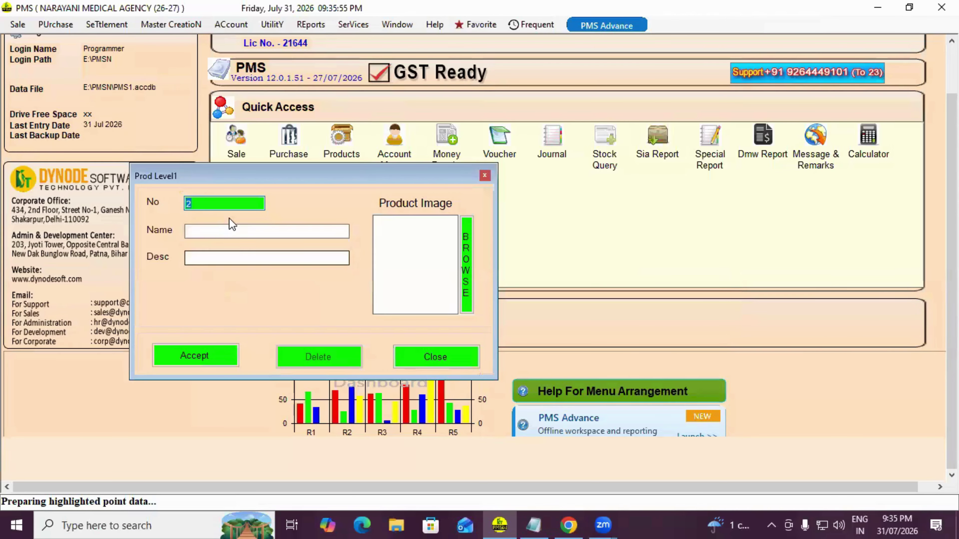
type("1")
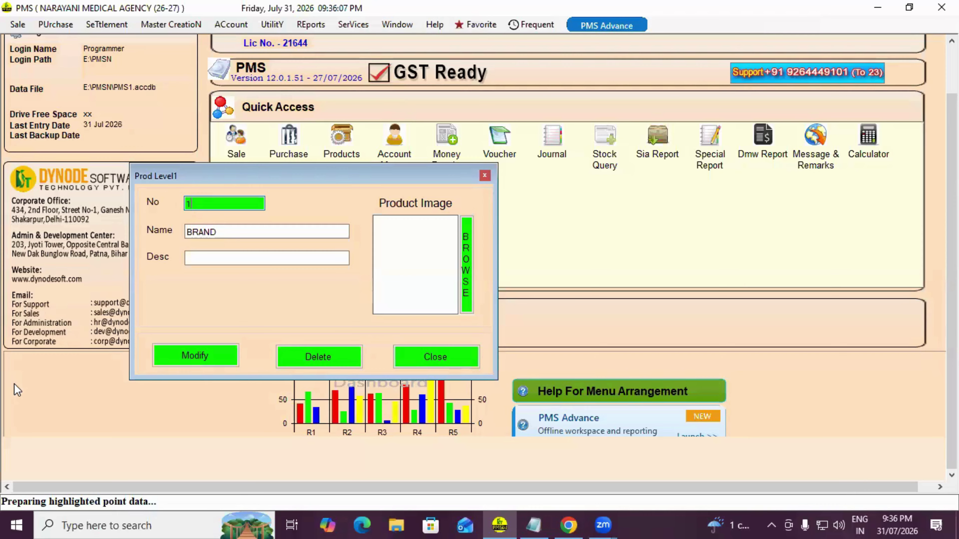
left_click(442, 356)
left_click(441, 352)
left_click(457, 315)
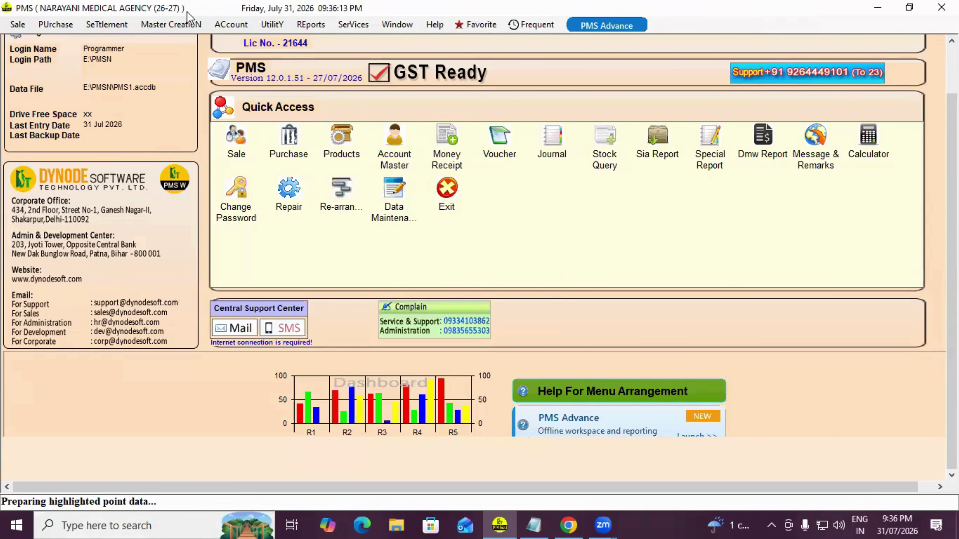
Open the product entry form to examine the Category (Level 4) field, and close the form
left_click(171, 25)
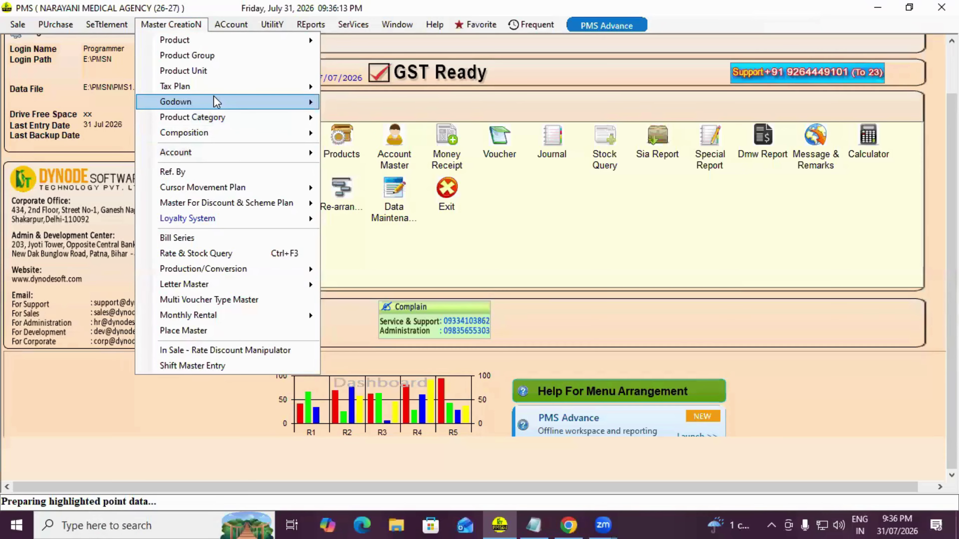
mouse_move(229, 118)
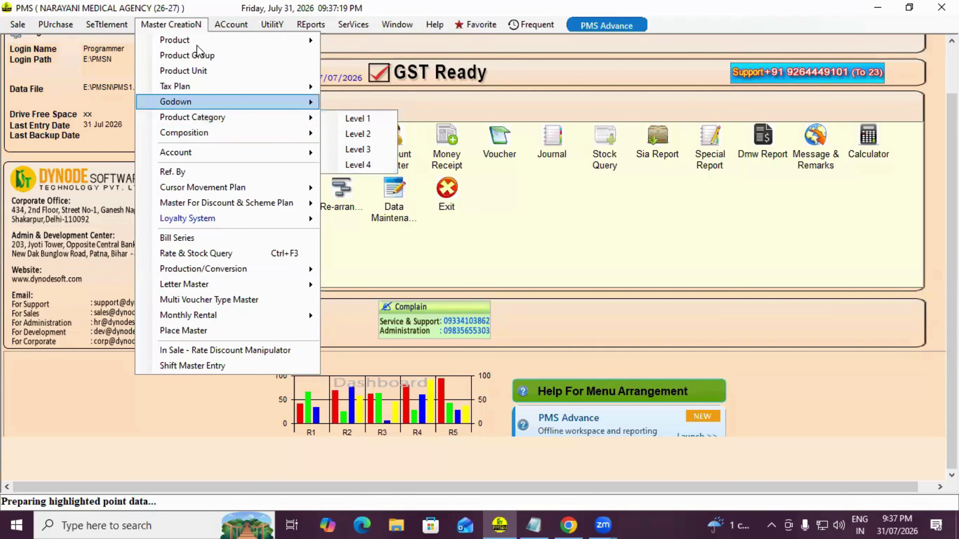
mouse_move(262, 35)
left_click(367, 40)
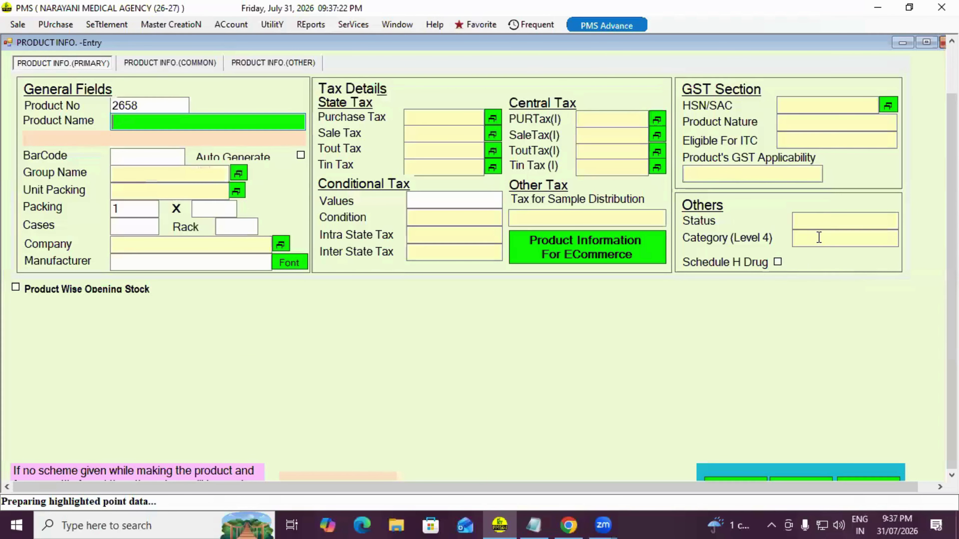
left_click(818, 238)
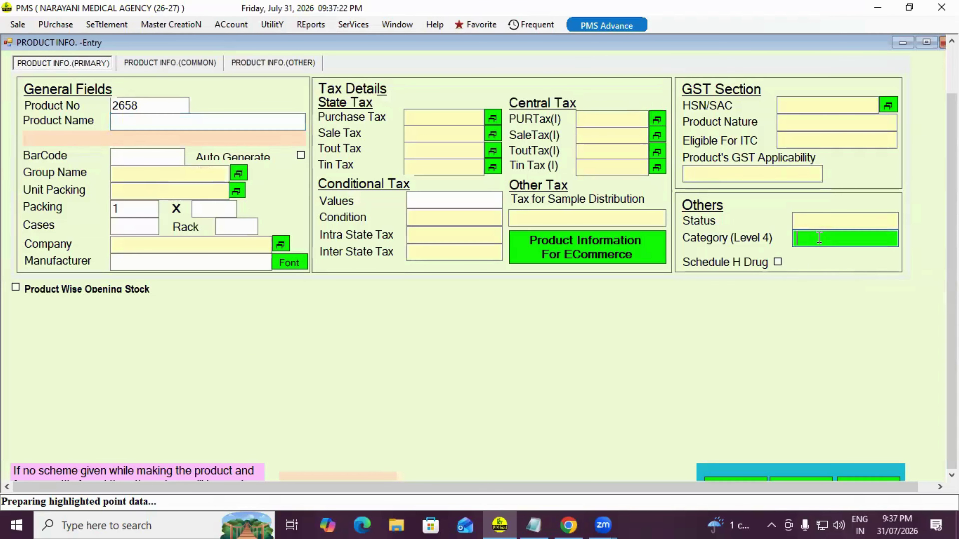
left_click(870, 478)
left_click(459, 316)
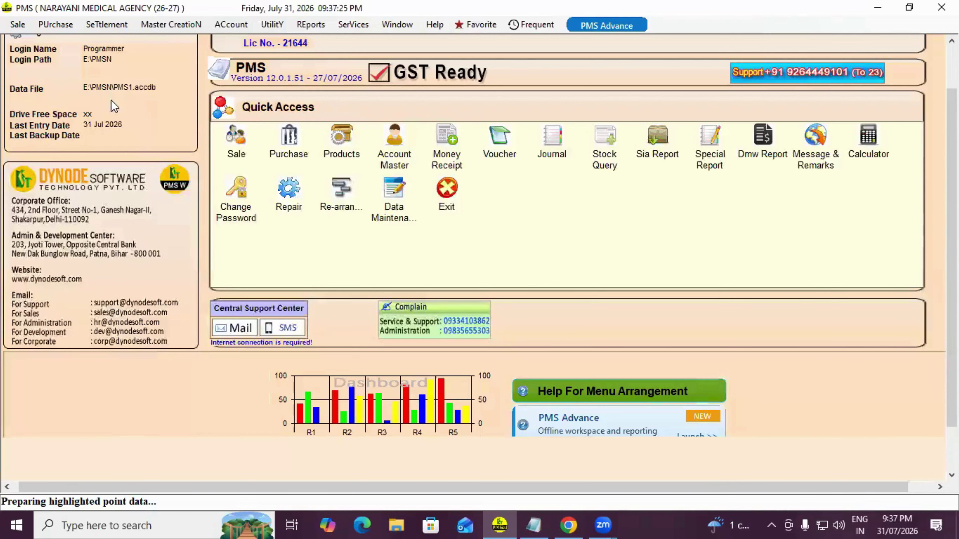
Examine the Brand report options in the Salesman/Godown/MultiBranch & Year reports, and close the report window
left_click(171, 26)
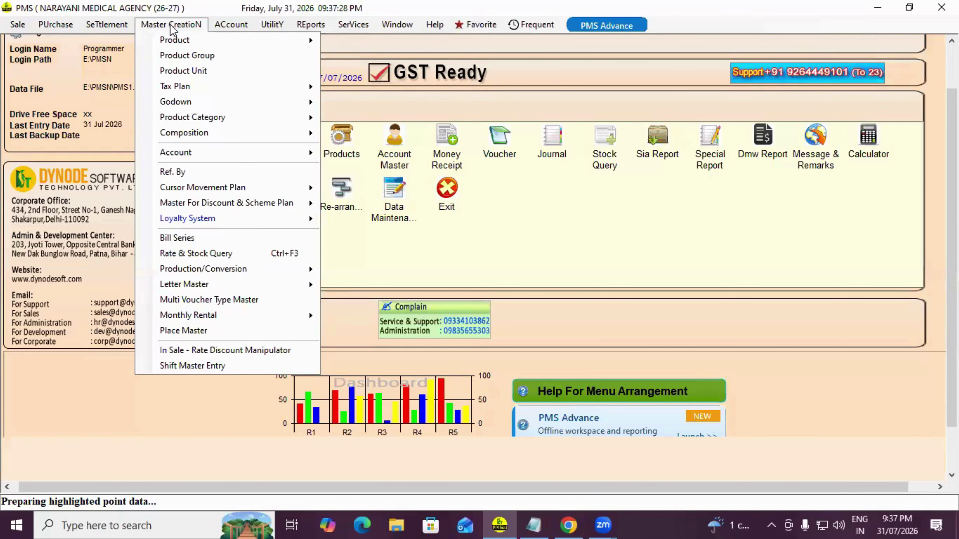
mouse_move(310, 27)
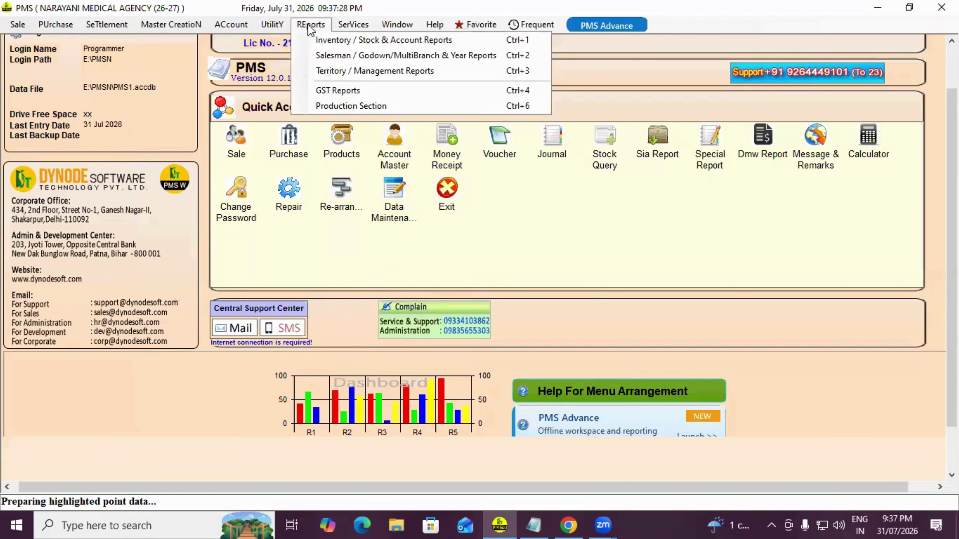
left_click(332, 55)
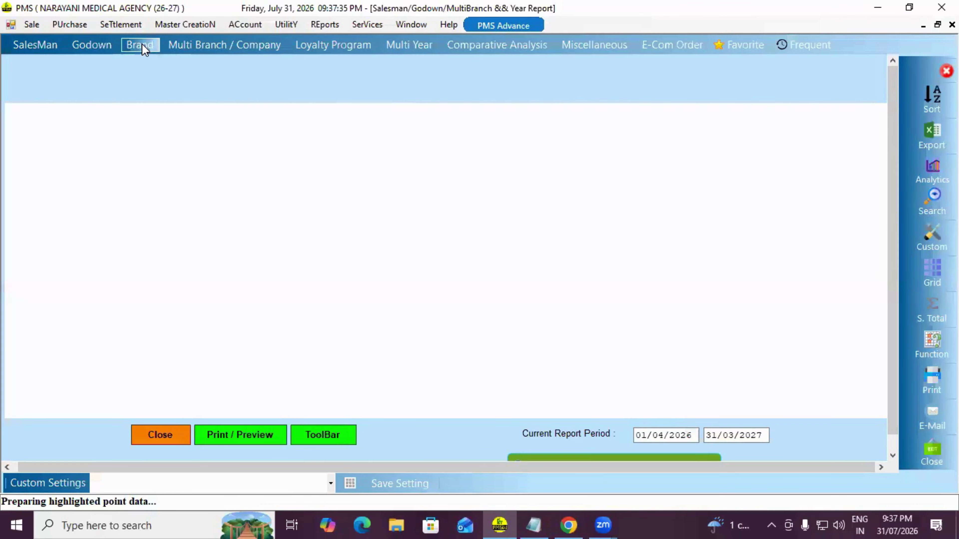
left_click(142, 44)
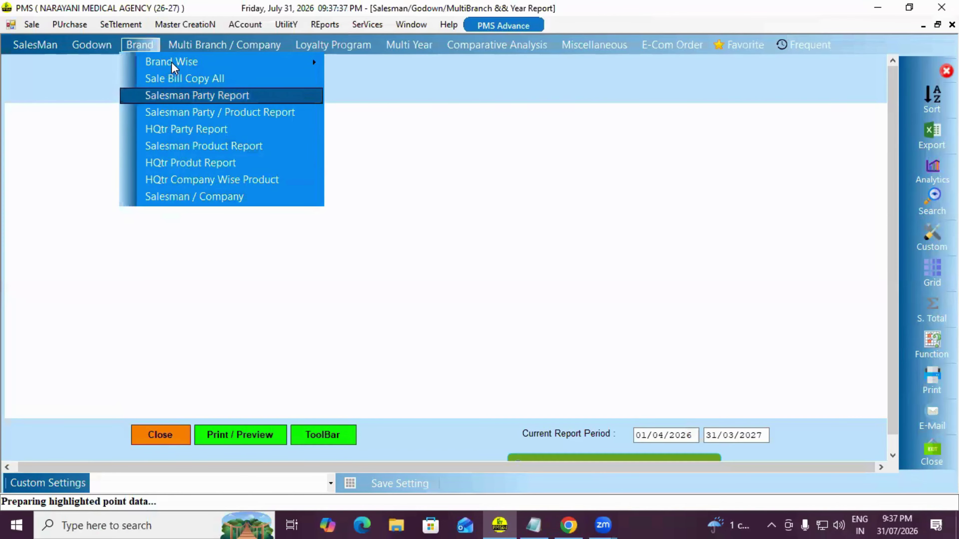
left_click(152, 440)
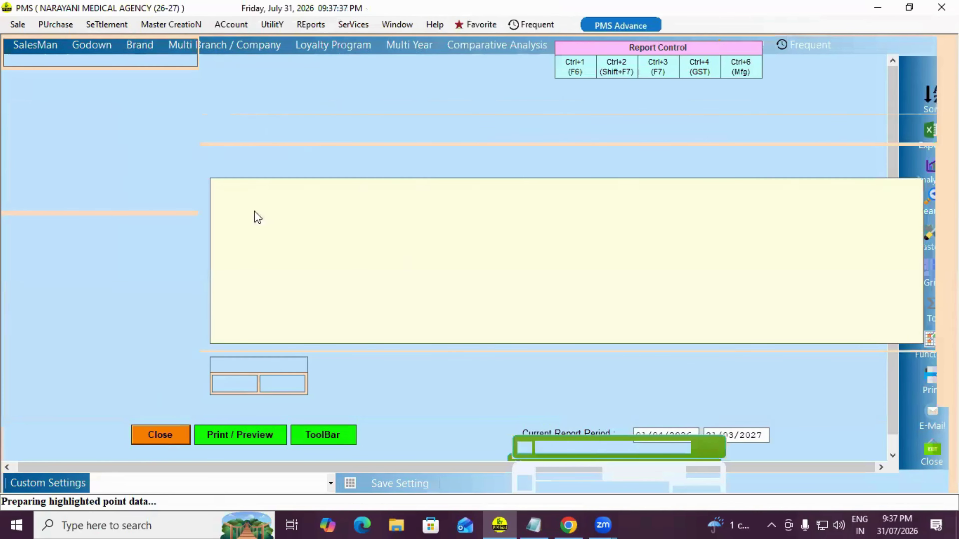
Fill in a Level 2 product category named DD under Level1 BRAND and close the form without accepting it
left_click(312, 25)
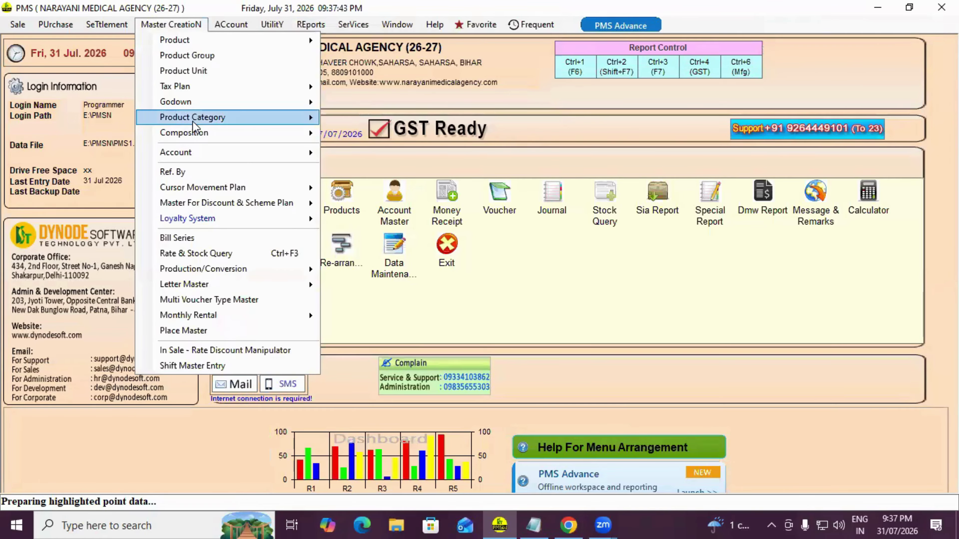
mouse_move(274, 124)
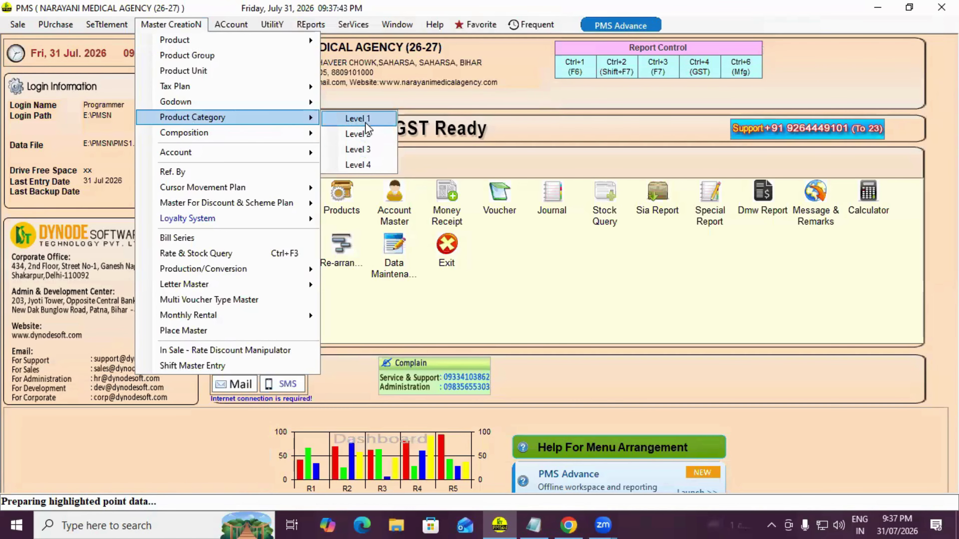
left_click(368, 136)
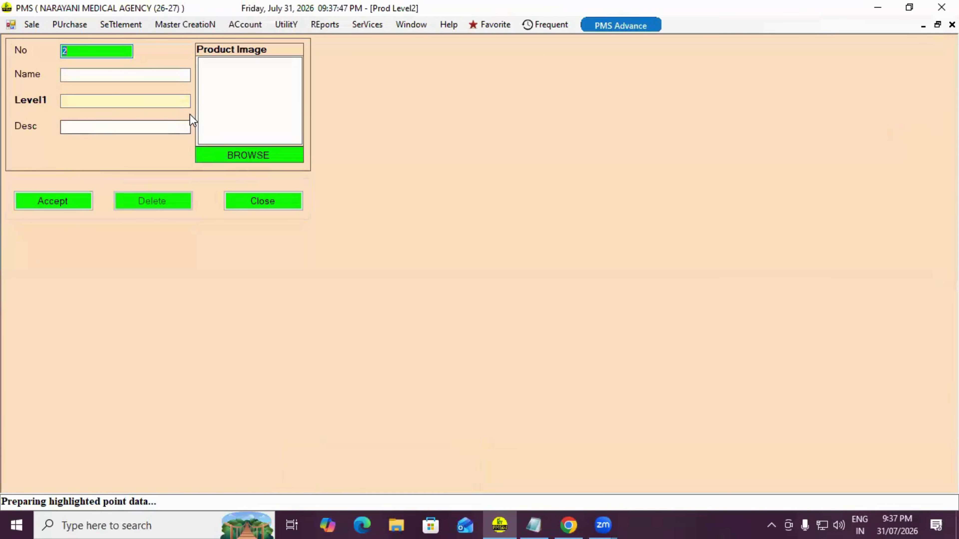
key("Return")
type("DD")
key("Return")
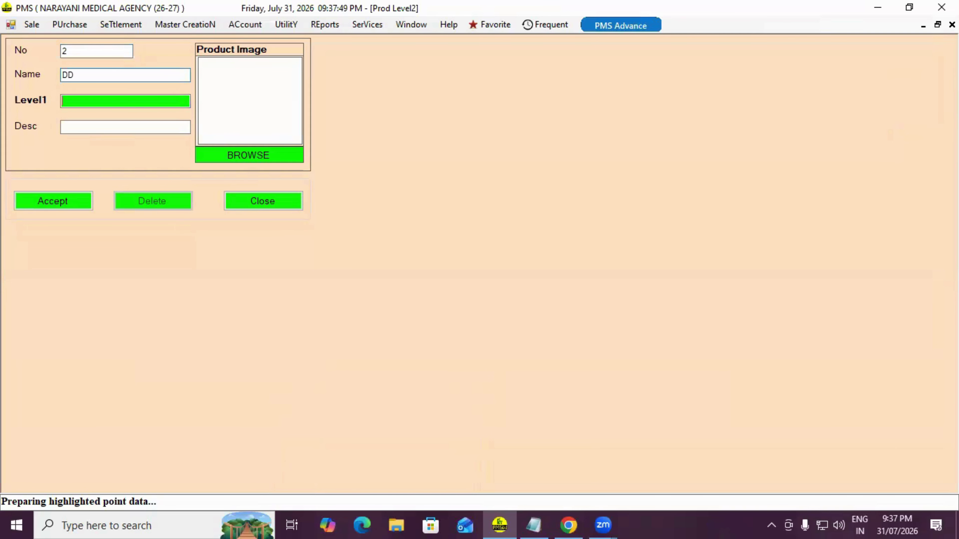
key("Return")
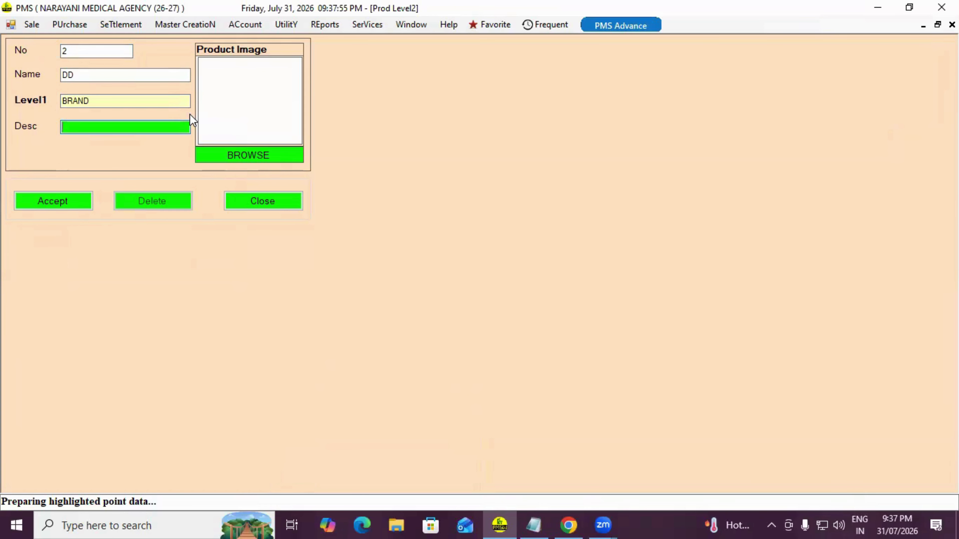
left_click(275, 204)
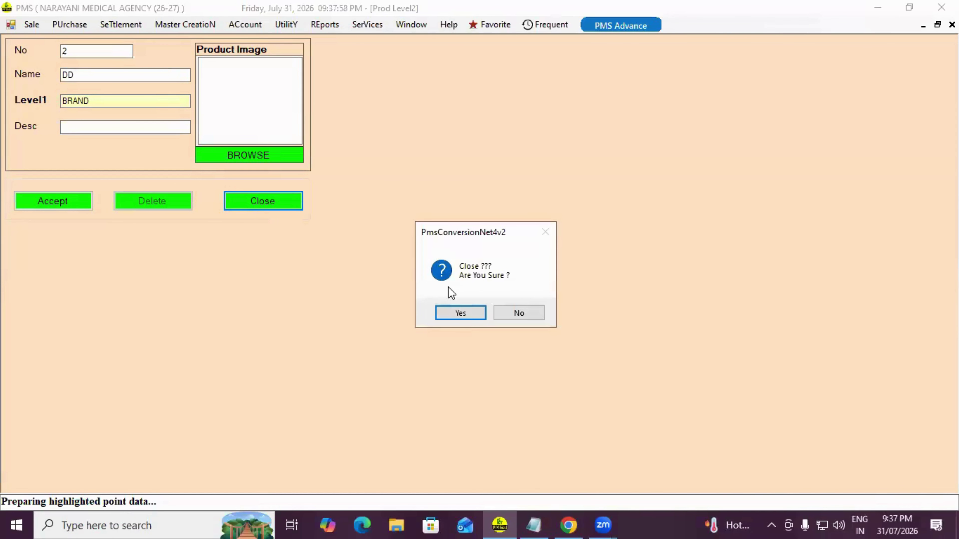
left_click(460, 312)
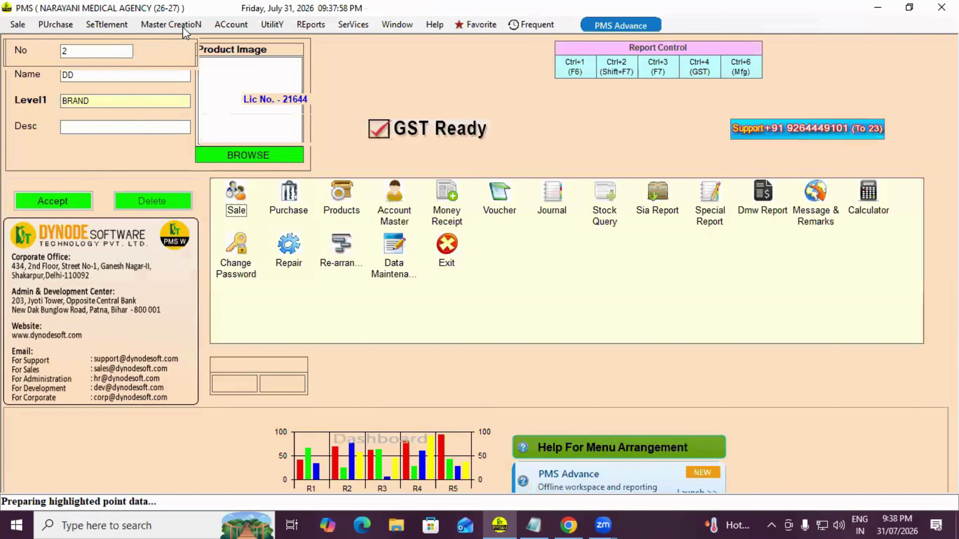
Review the composition and account master options, and open and close the e-commerce product information form
left_click(183, 27)
mouse_move(221, 132)
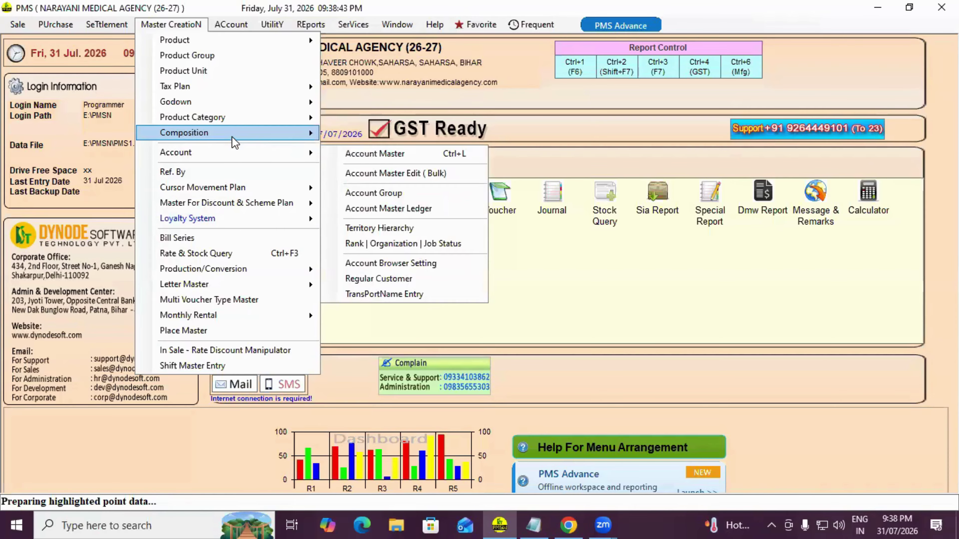
mouse_move(251, 160)
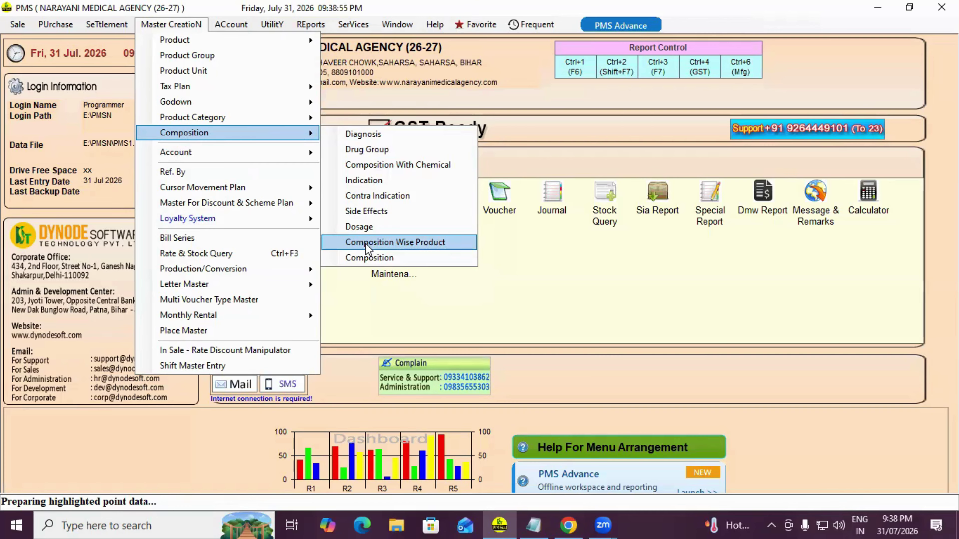
mouse_move(279, 155)
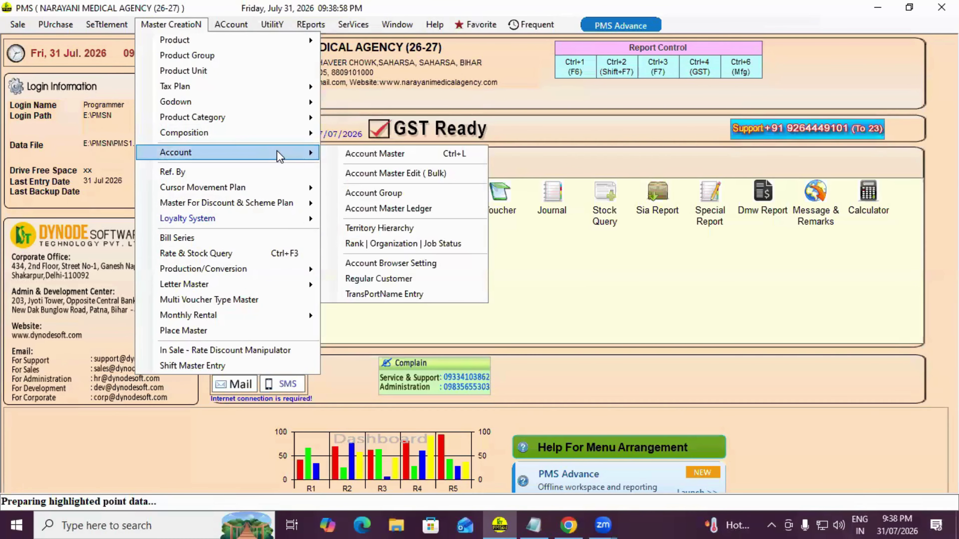
mouse_move(235, 39)
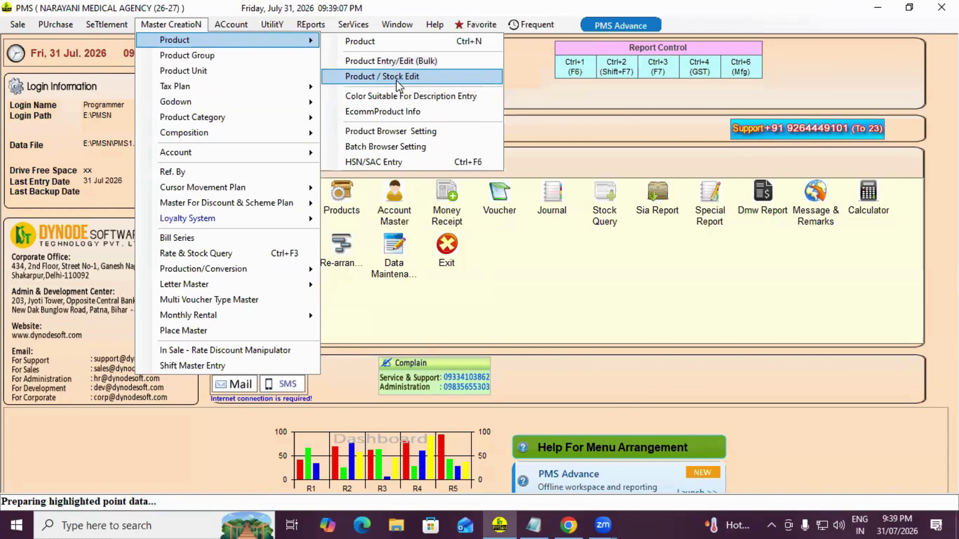
left_click(402, 113)
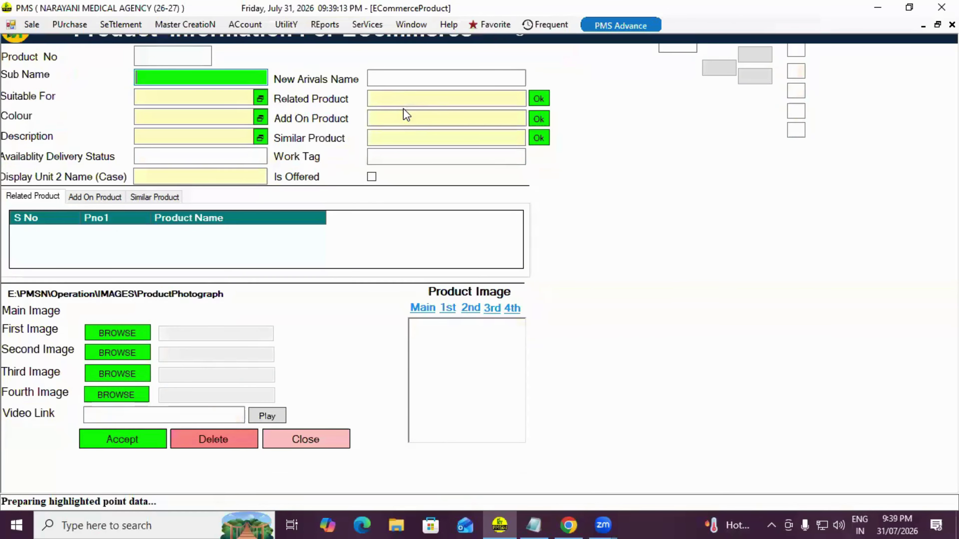
left_click(307, 439)
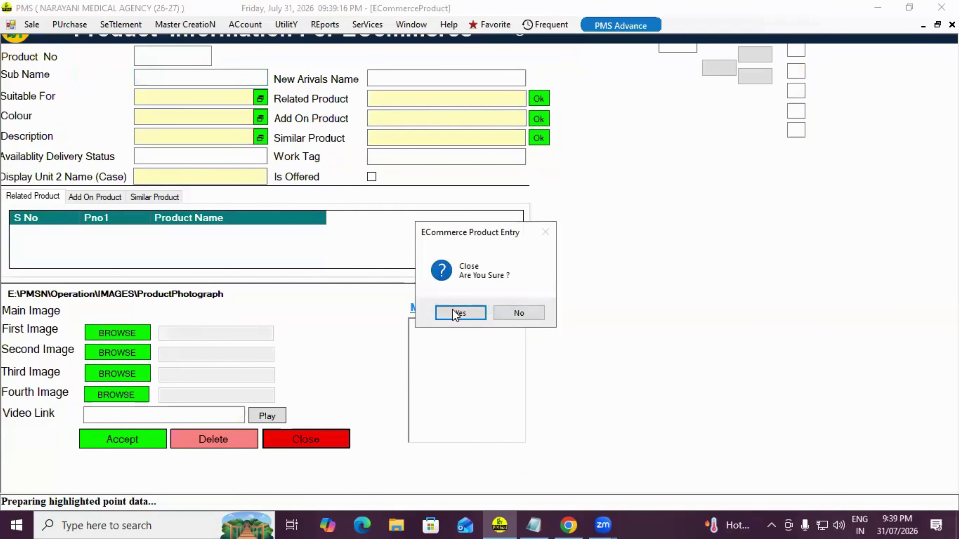
left_click(455, 312)
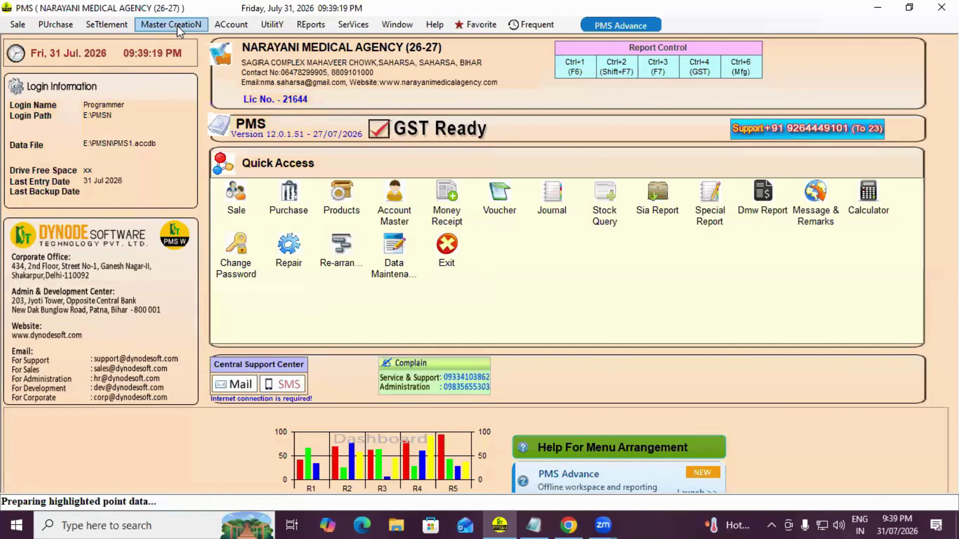
Open the HSN/SAC master entry form
left_click(180, 29)
mouse_move(181, 40)
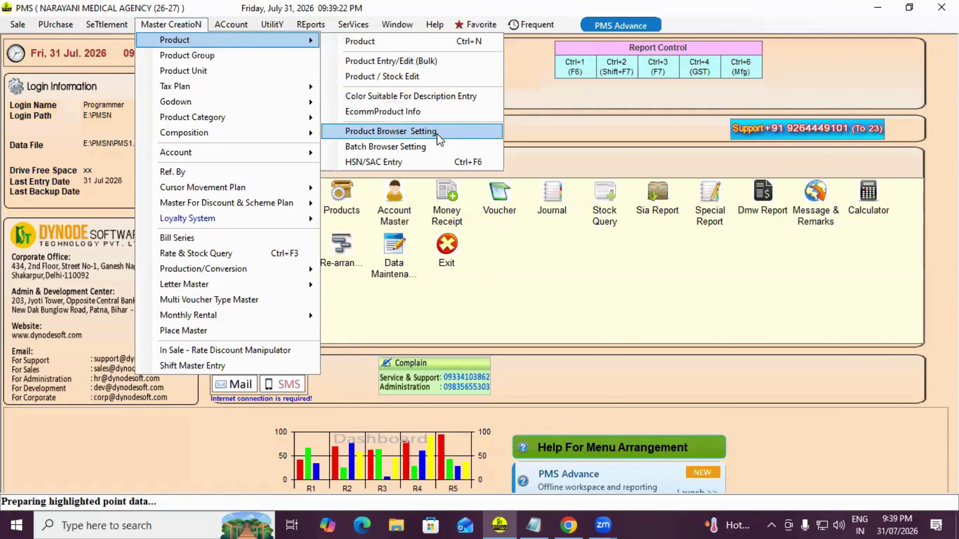
left_click(424, 163)
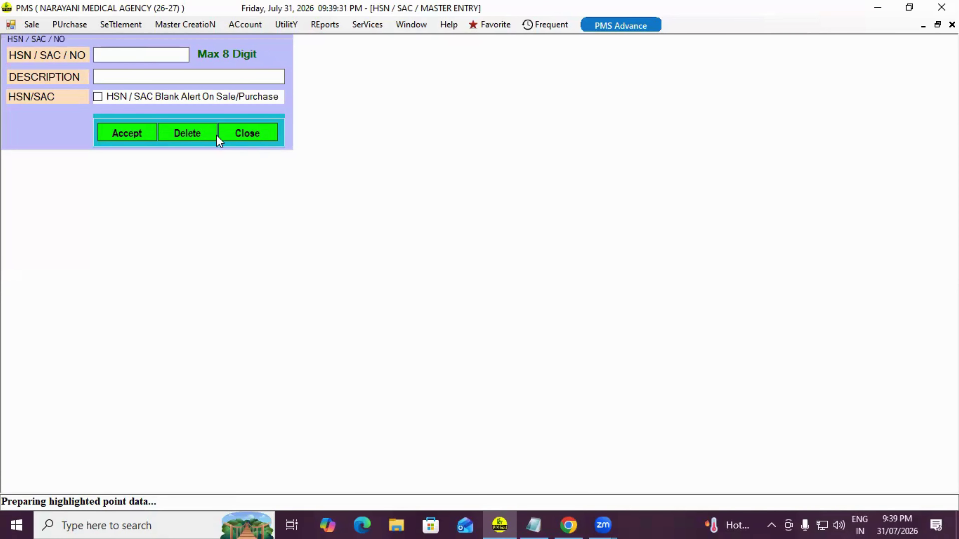
Close the HSN/SAC master entry form and open the bulk product entry/edit form
left_click(249, 130)
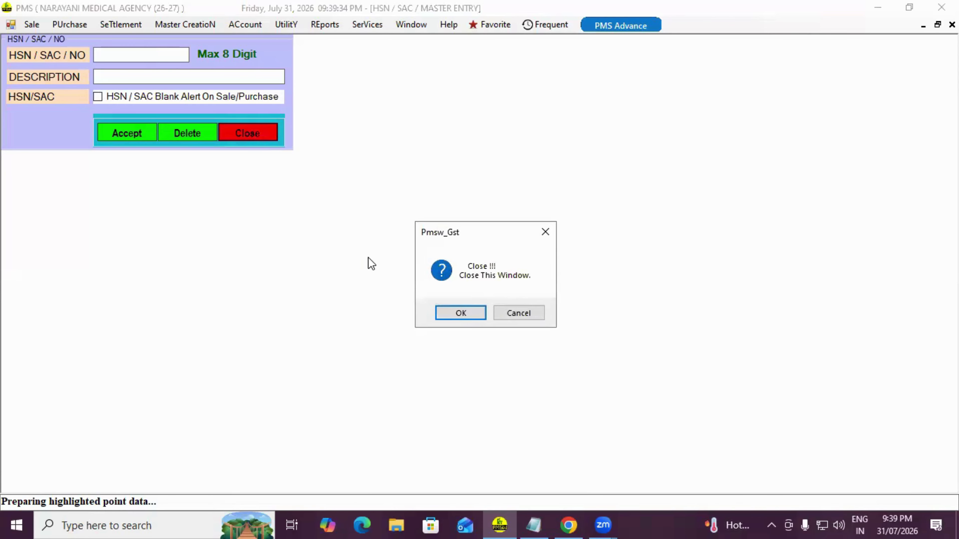
left_click(460, 313)
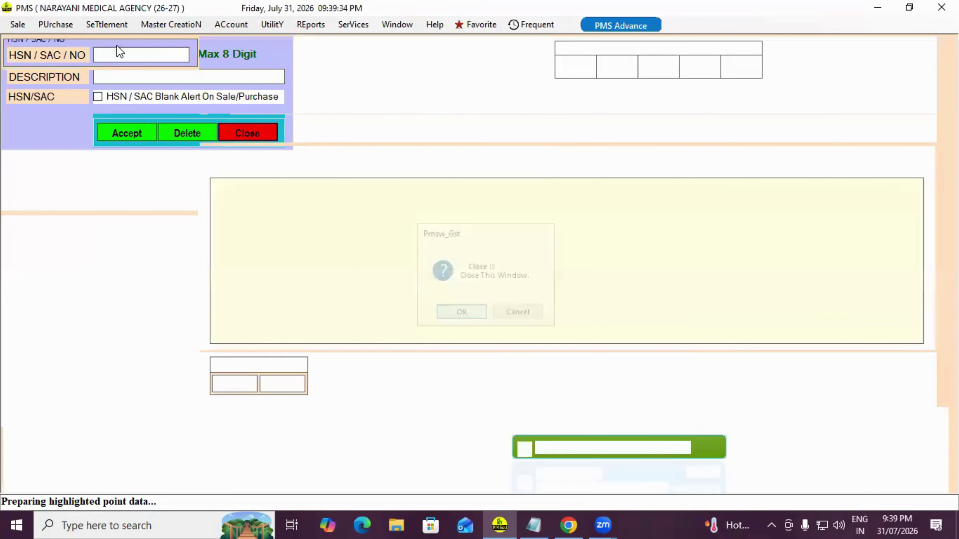
left_click(172, 24)
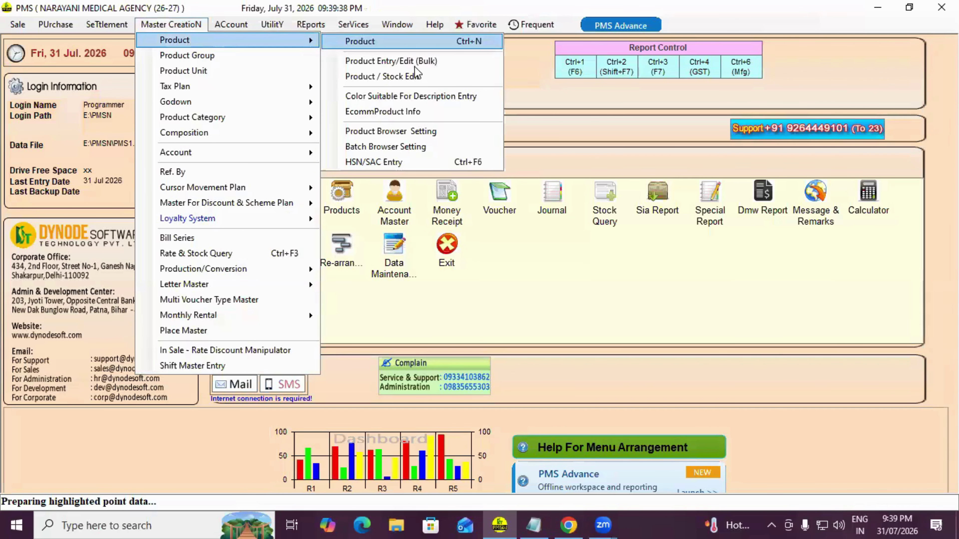
left_click(408, 61)
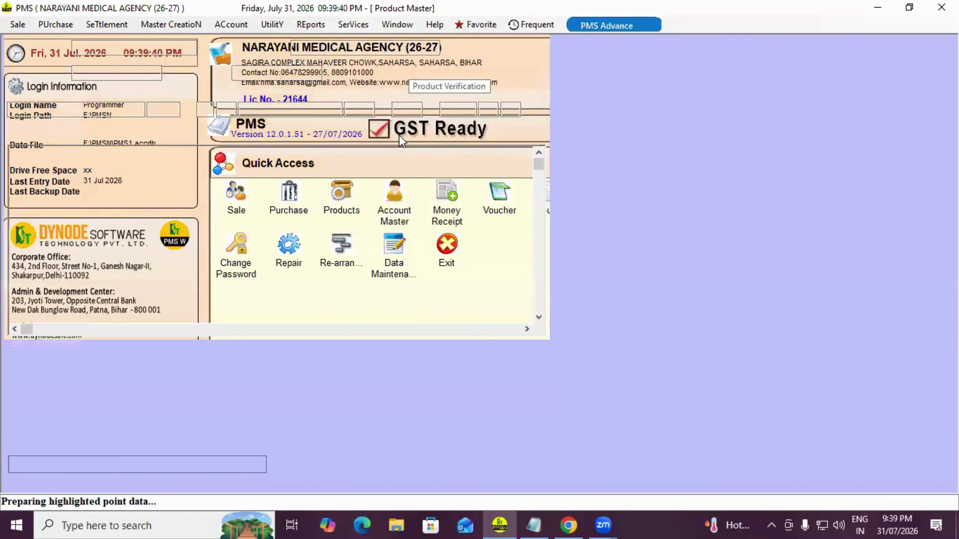
Examine the bulk product list's packing, company and manufacturer columns across the products
key("Right")
key("Right")
key("Right")
key("Right")
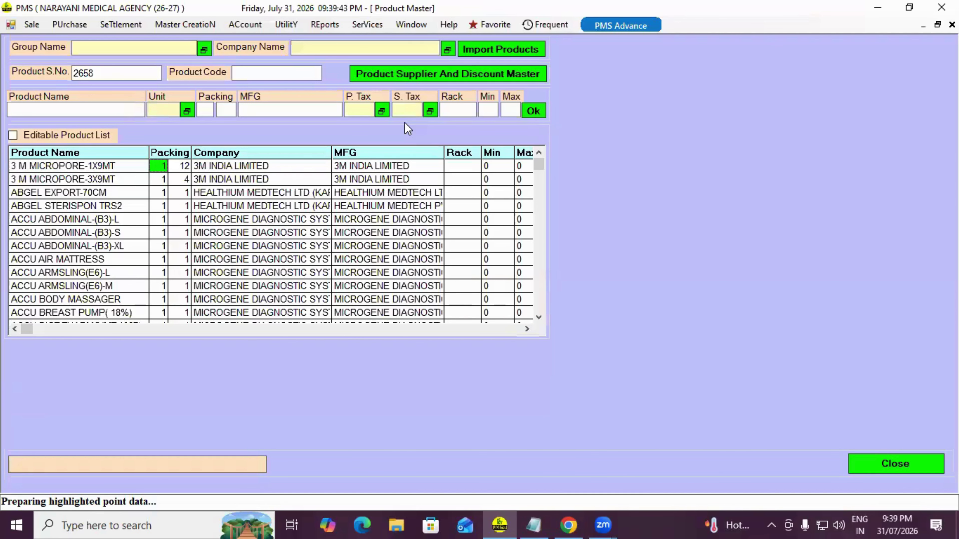
key("Page_Down")
key("Page_Down")
key("Page_Down")
key("Page_Down")
key("Page_Down")
key("Page_Down")
key("Page_Down")
key("Page_Down")
key("Page_Down")
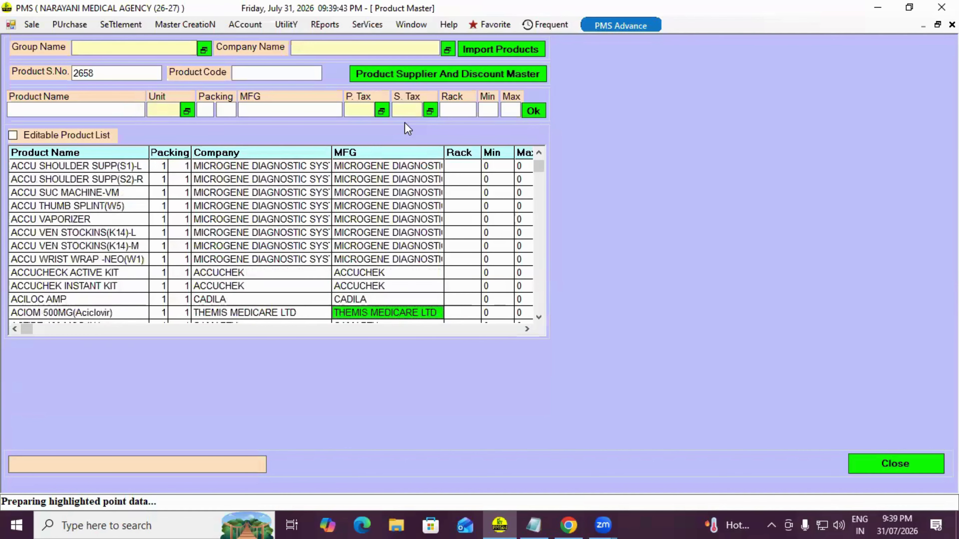
key("Page_Down")
key("Up")
key("Up")
key("Up")
key("Up")
key("Up")
key("Up")
key("Up")
key("Up")
key("Up")
key("Up")
key("Up")
key("Up")
key("Up")
key("Up")
key("Up")
key("Up")
key("Up")
key("Up")
key("Up")
key("Up")
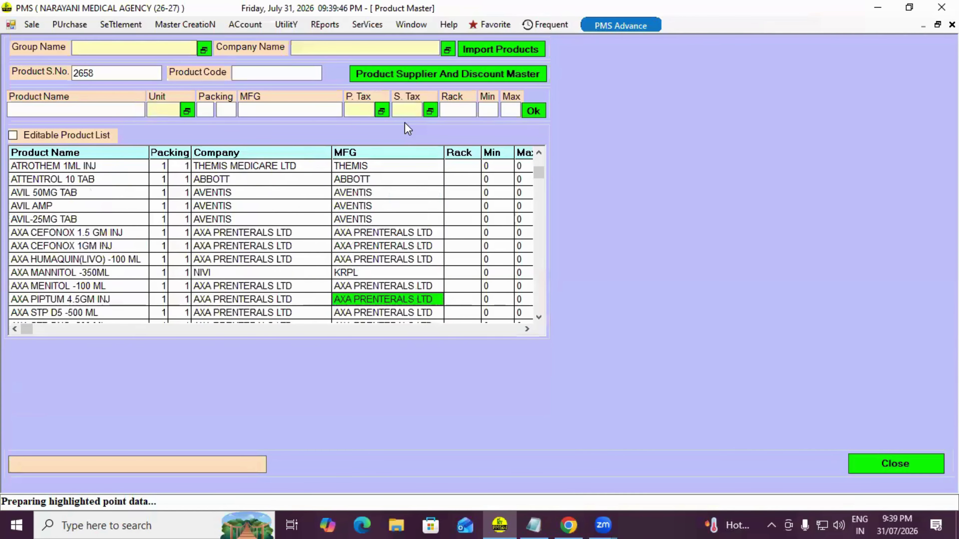
key("Up")
key("Up")
key("Up")
key("Up")
key("Up")
key("Up")
key("Up")
key("Up")
key("Up")
key("Up")
key("Up")
key("Up")
key("Up")
key("Up")
key("Up")
key("Up")
key("Up")
key("Up")
key("Up")
key("Up")
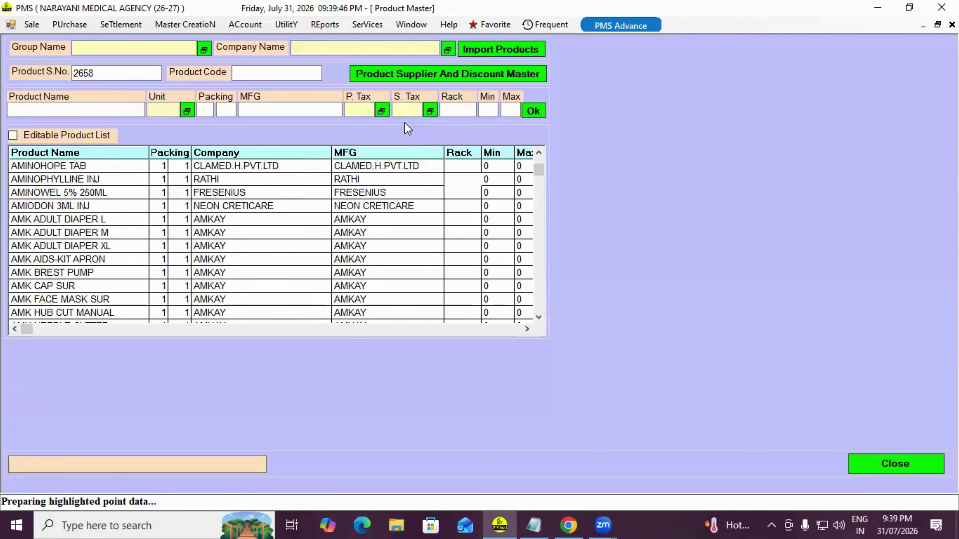
key("Up")
key("Up")
key("Up")
key("Up")
key("Up")
key("Up")
key("Up")
key("Up")
key("Up")
key("Up")
key("Up")
key("Up")
key("Left")
key("Left")
key("Down")
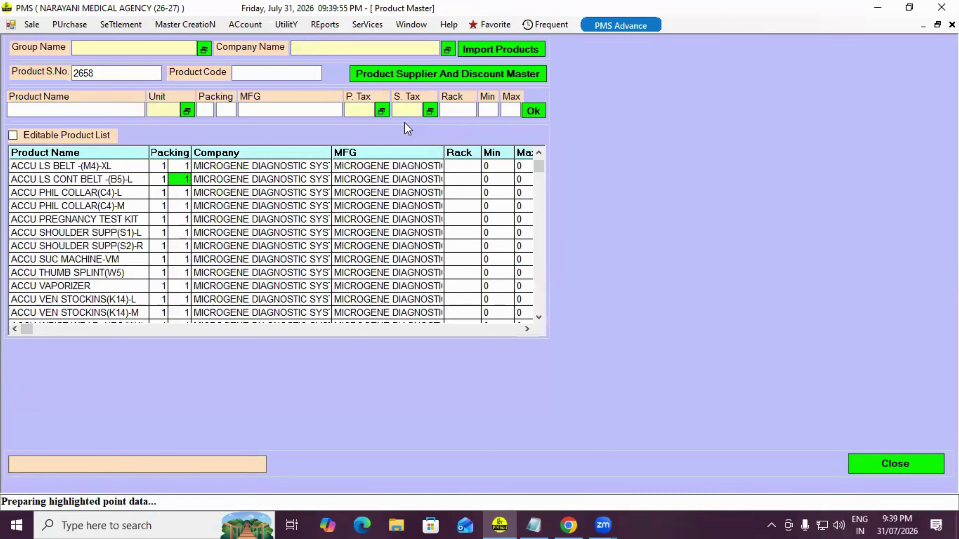
Make the product list editable and set the second packing value of ACCU LS CONT BELT -(B5)-L to 5
left_click(13, 136)
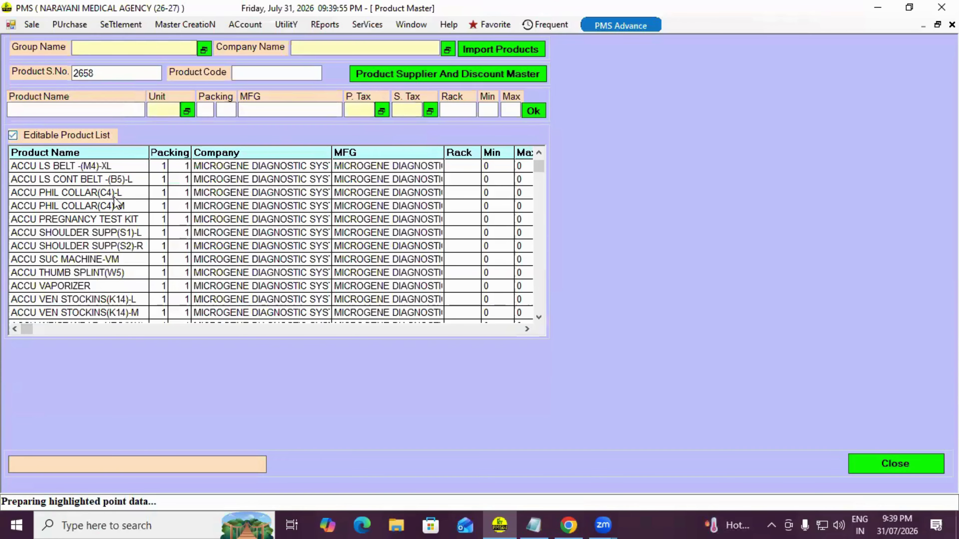
left_click(184, 189)
key("Up")
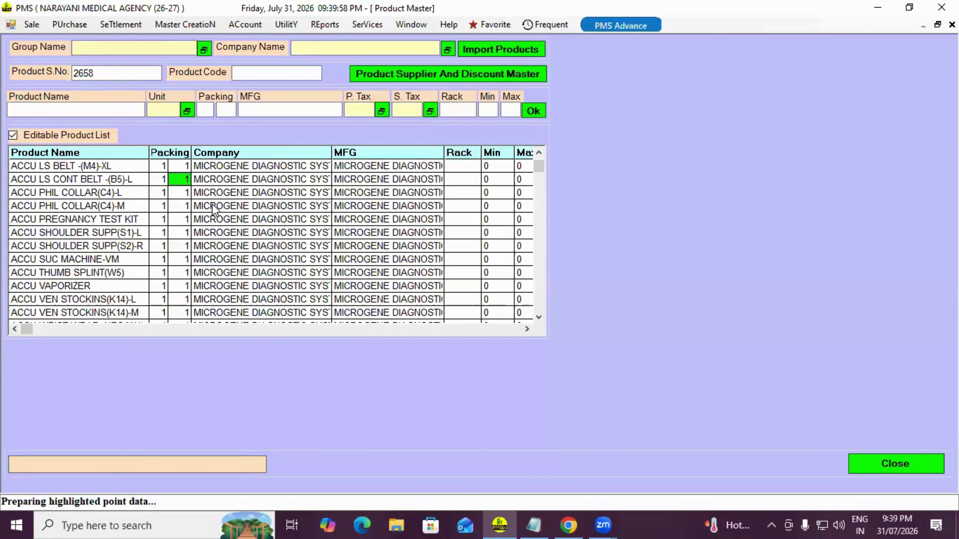
key("Return")
type("5")
key("Down")
key("Down")
key("Down")
key("Down")
key("Down")
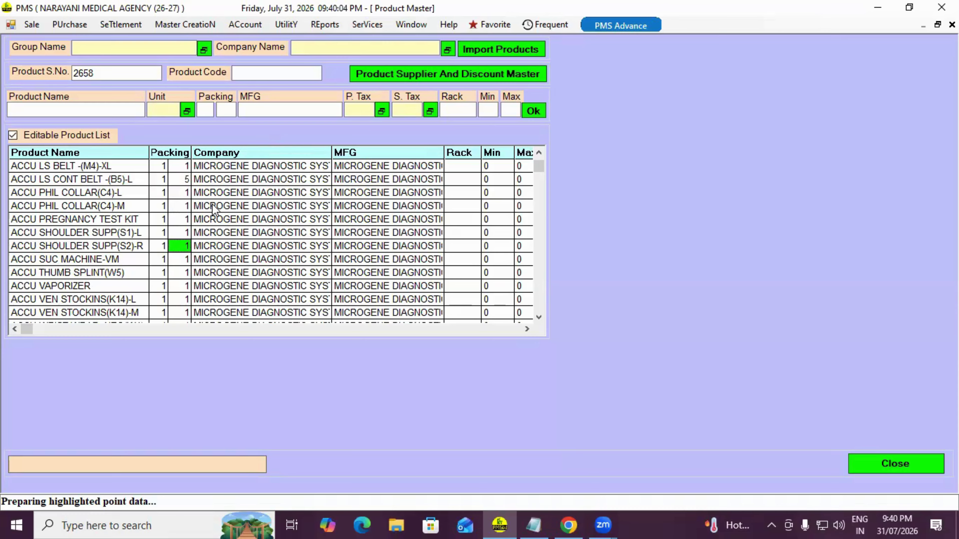
Set the second packing value of ACCU SHOULDER SUPP(S1)-L to 2 and close the bulk product form
key("Up")
key("Return")
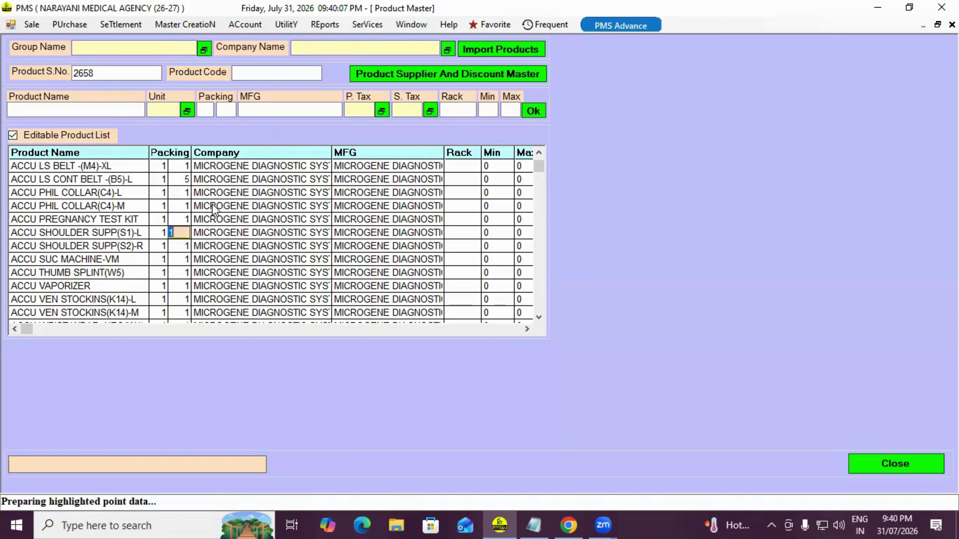
type("2")
key("Return")
key("Up")
key("Up")
key("Up")
key("Up")
key("Up")
key("Up")
key("Up")
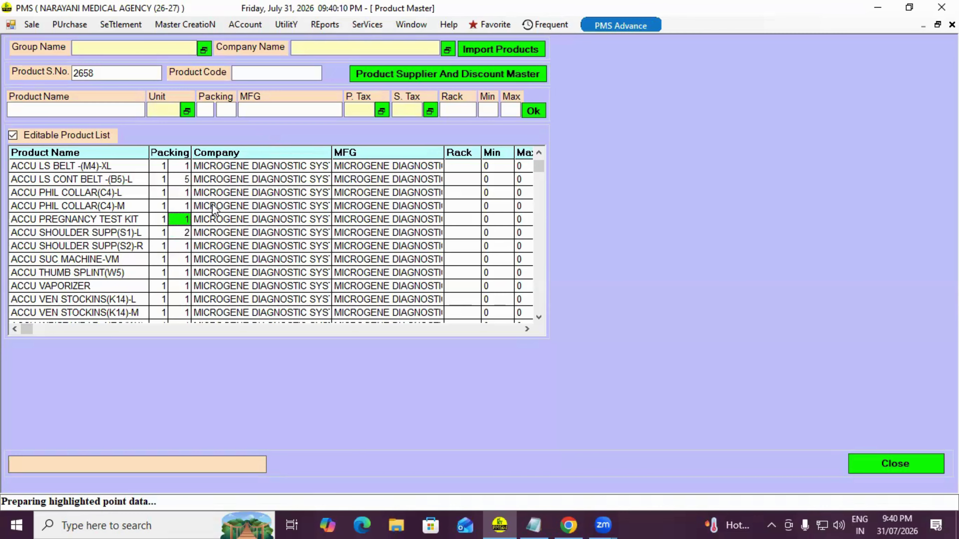
key("Up")
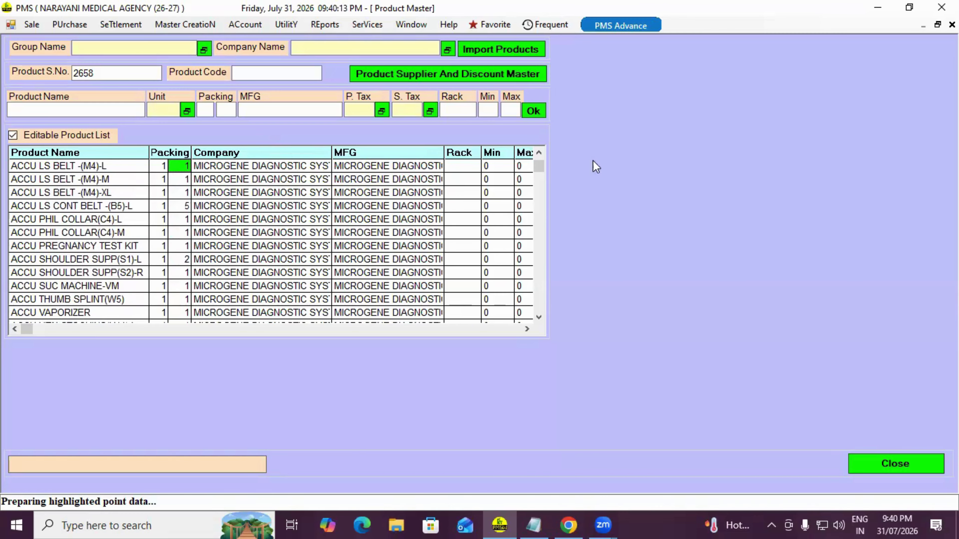
left_click(894, 469)
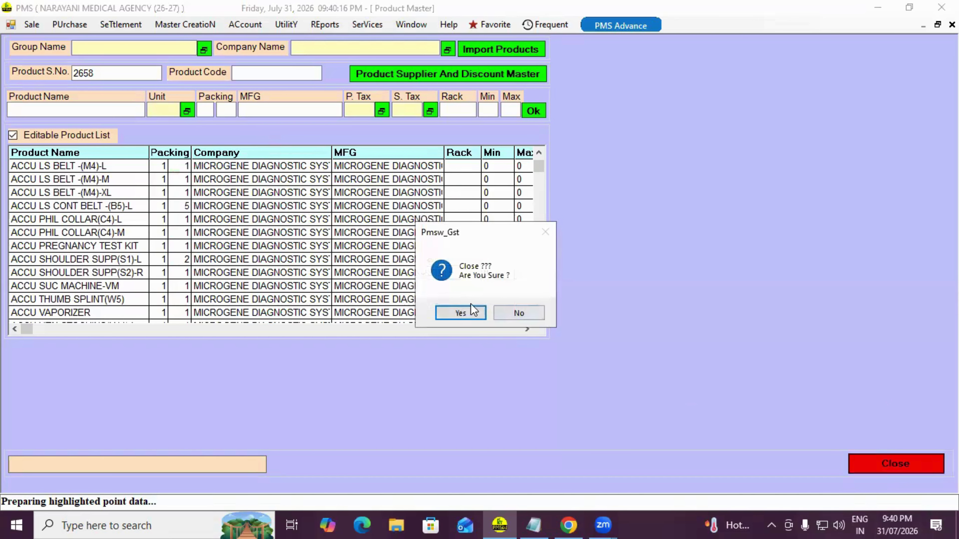
left_click(461, 313)
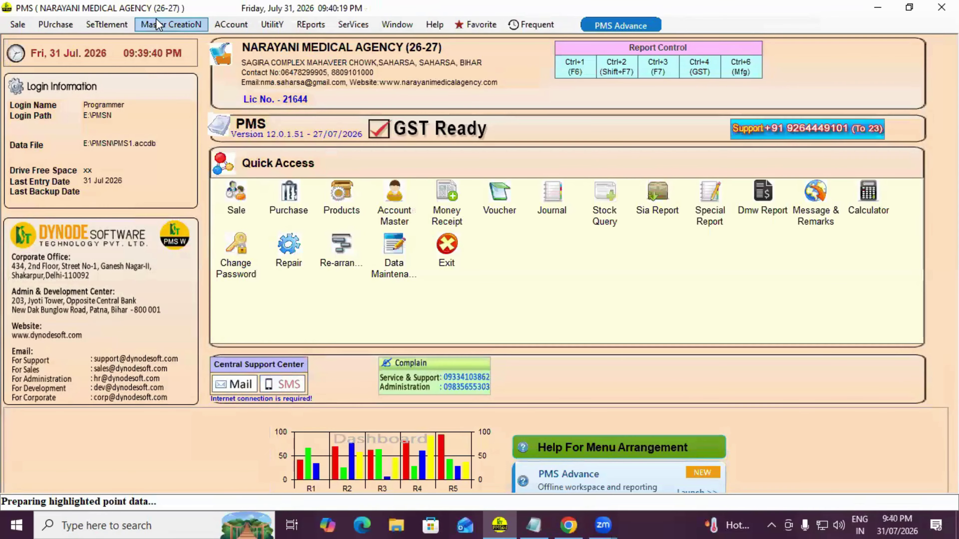
View products in the Product / Stock Edit form by Opening Stock With No Stock Product, and close the form
left_click(172, 24)
mouse_move(204, 40)
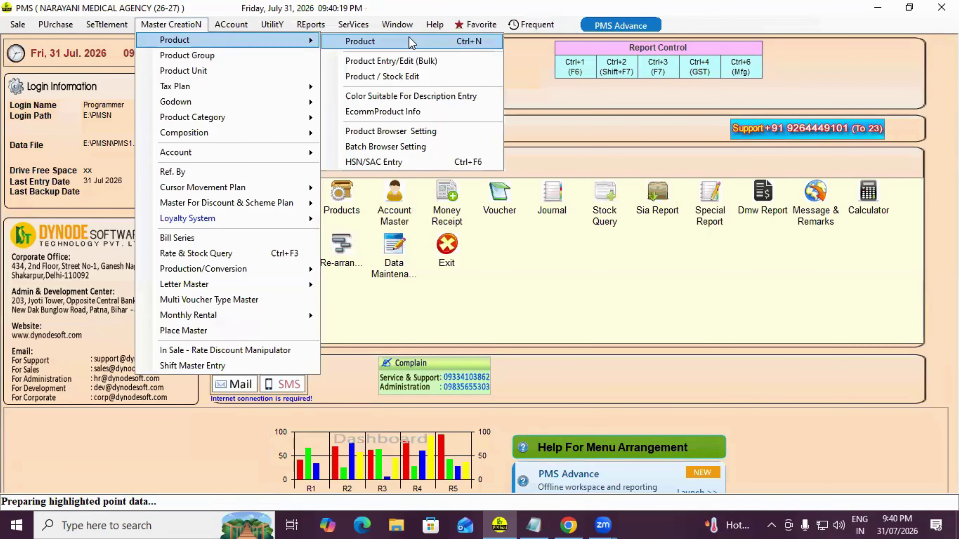
left_click(419, 76)
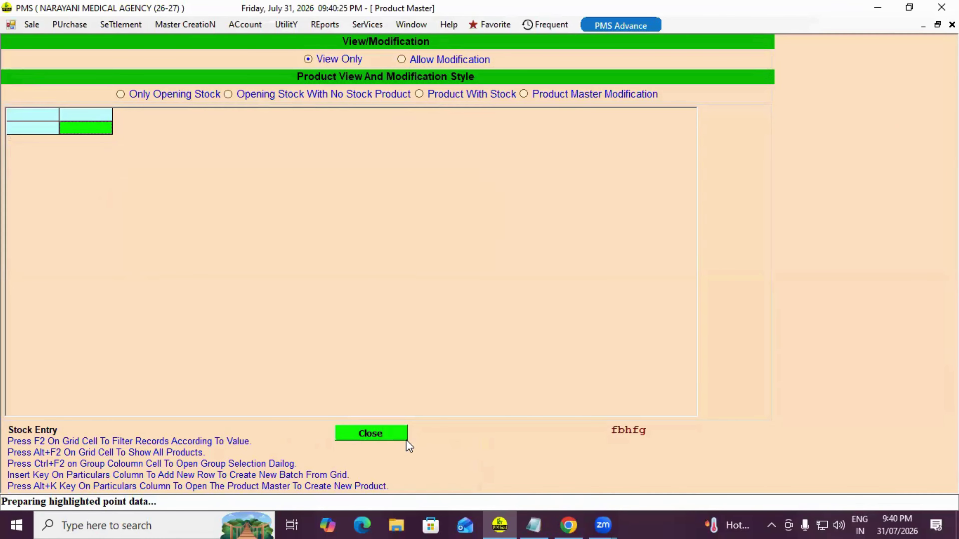
left_click(419, 94)
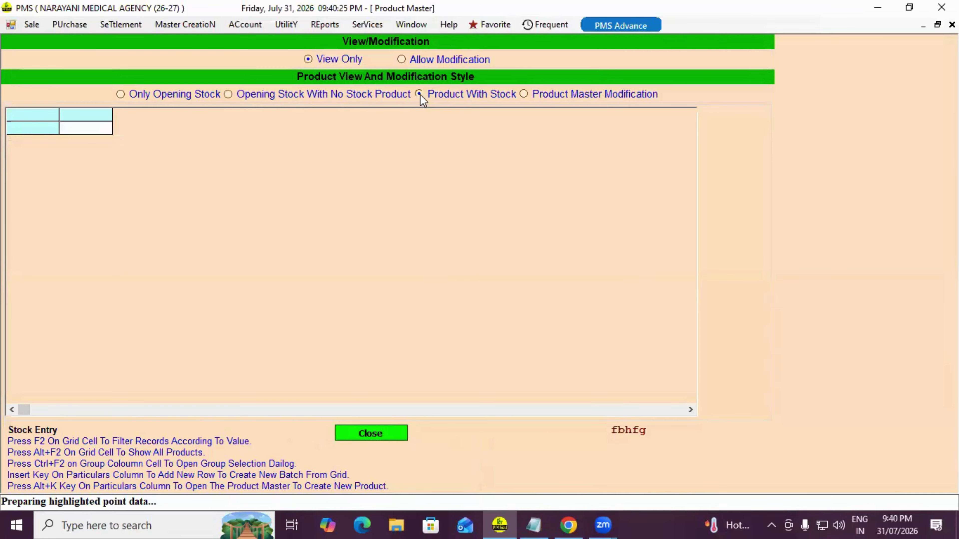
left_click(123, 94)
left_click(228, 94)
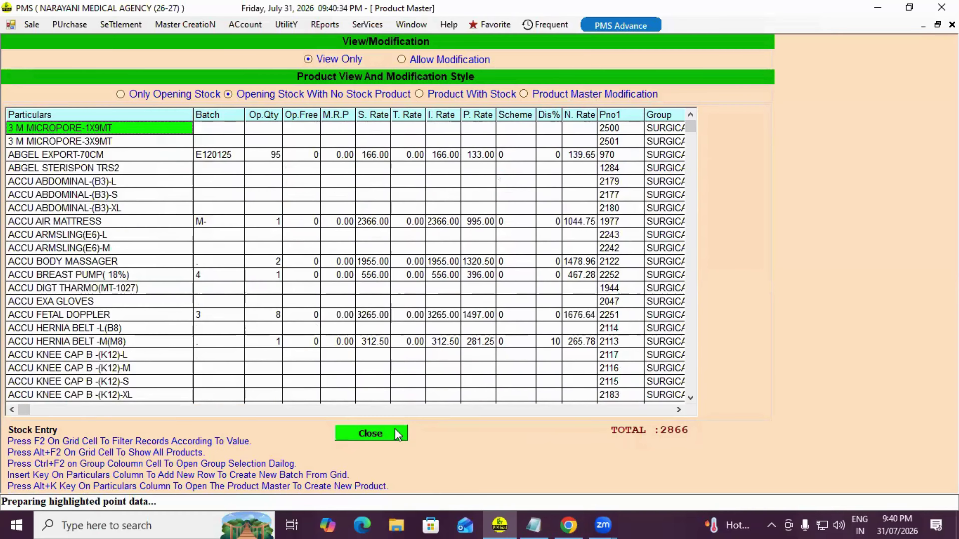
left_click(402, 431)
left_click(462, 314)
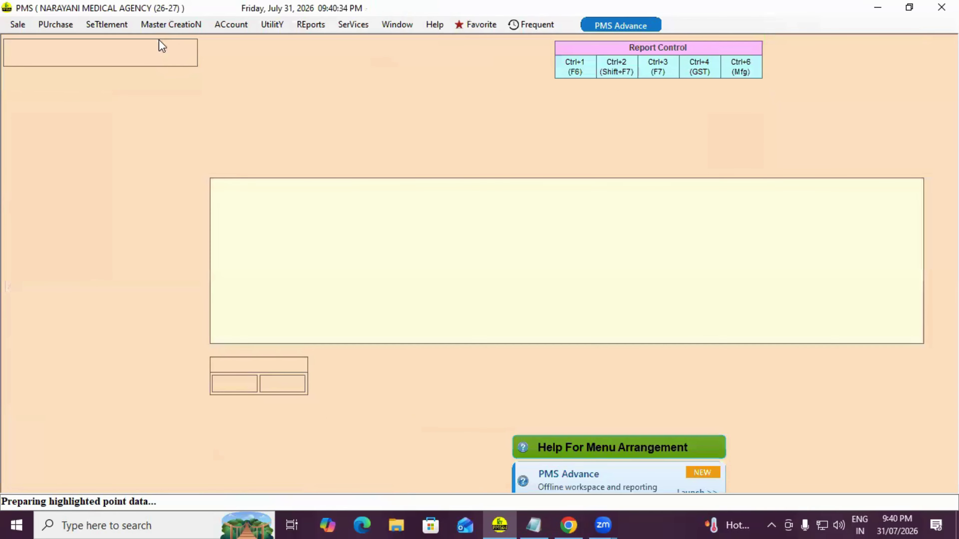
Load the existing product MUCOFAST SYP-60ML in the product information form, review it and close the form
left_click(162, 25)
mouse_move(191, 37)
left_click(381, 42)
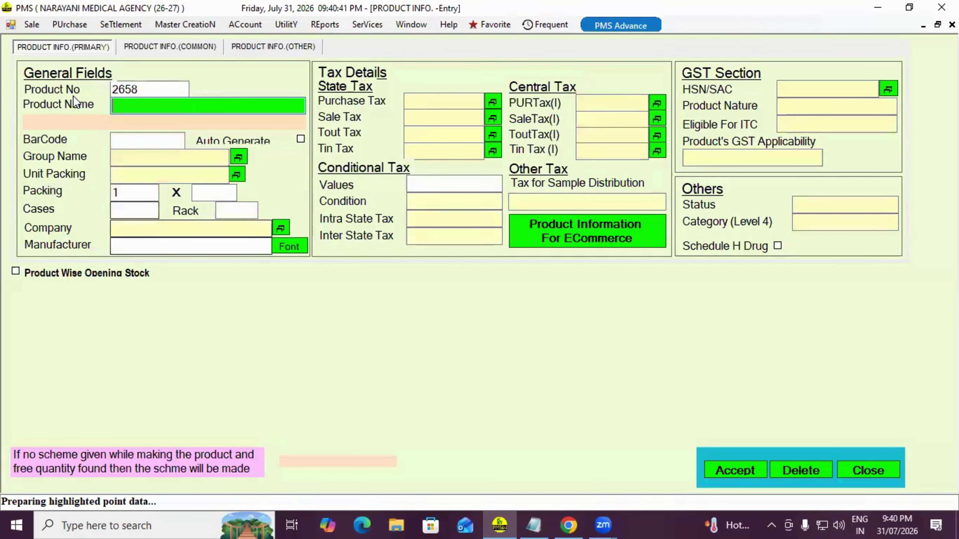
left_click(146, 91)
key("F1")
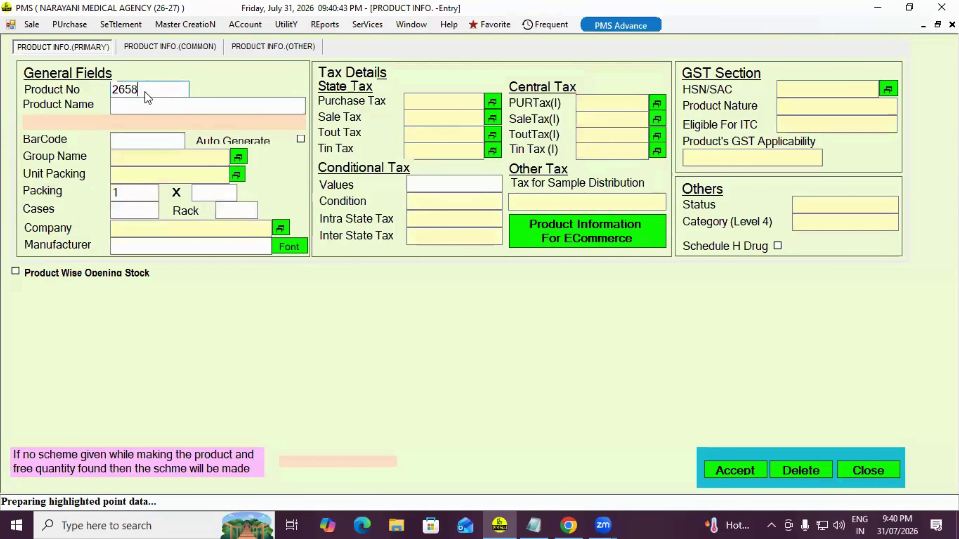
key("Down")
key("Return")
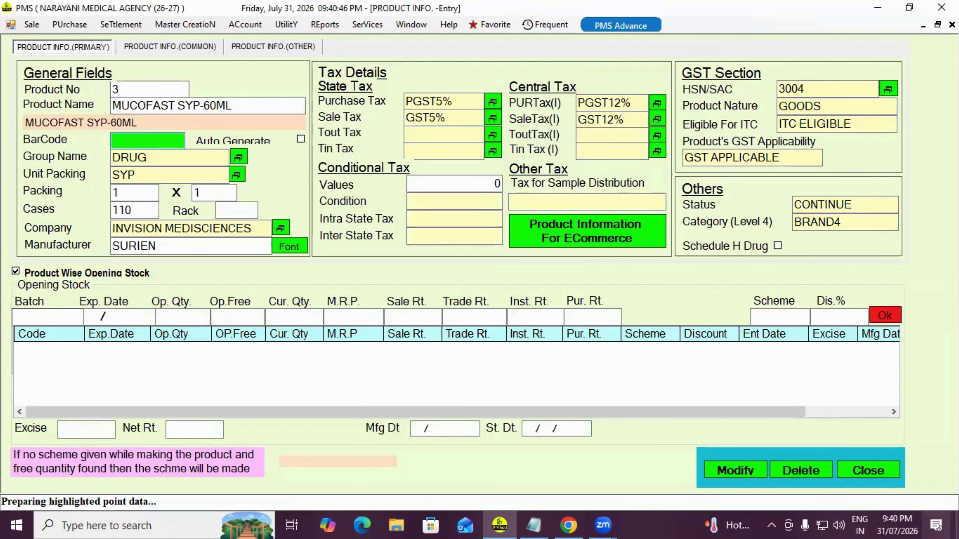
left_click(868, 471)
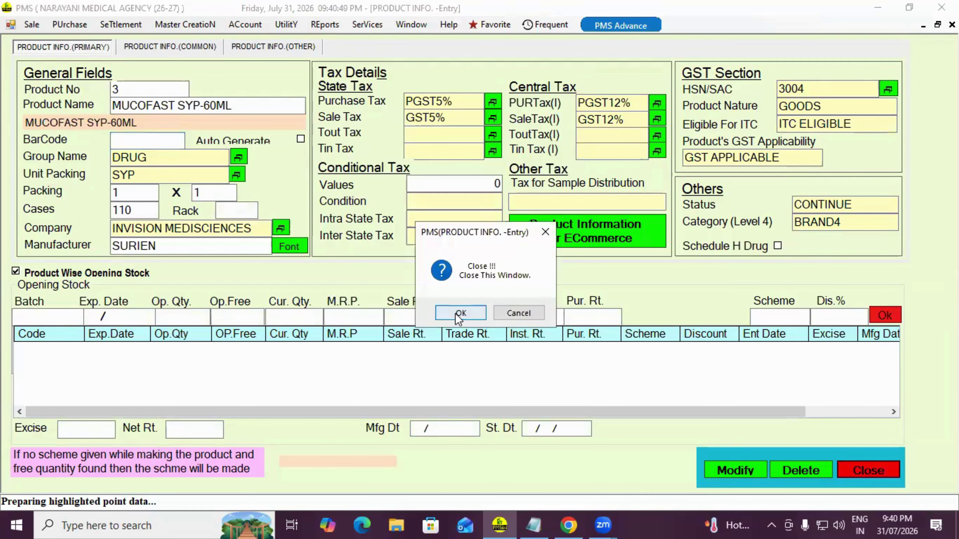
left_click(457, 316)
Review the available columns in the Product Browser Setting form and close it
left_click(179, 30)
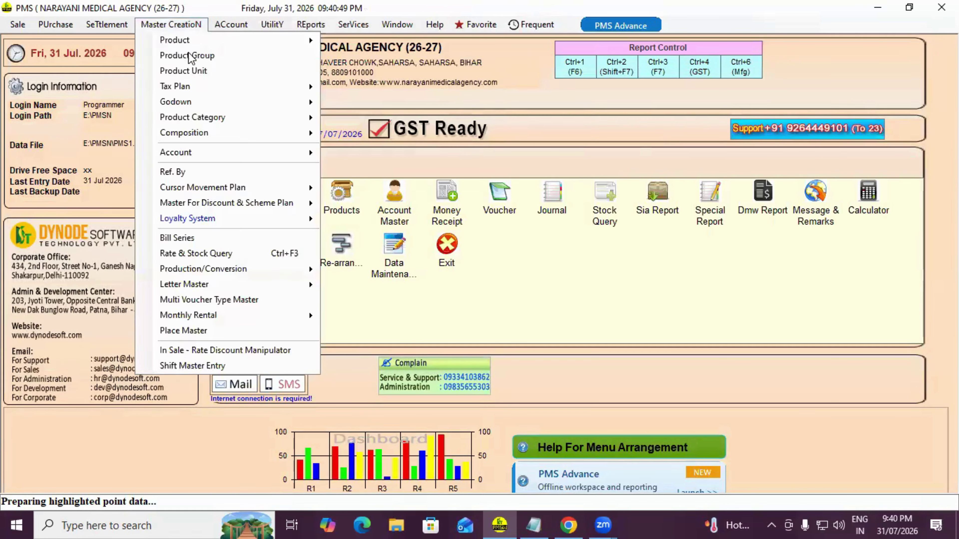
mouse_move(245, 40)
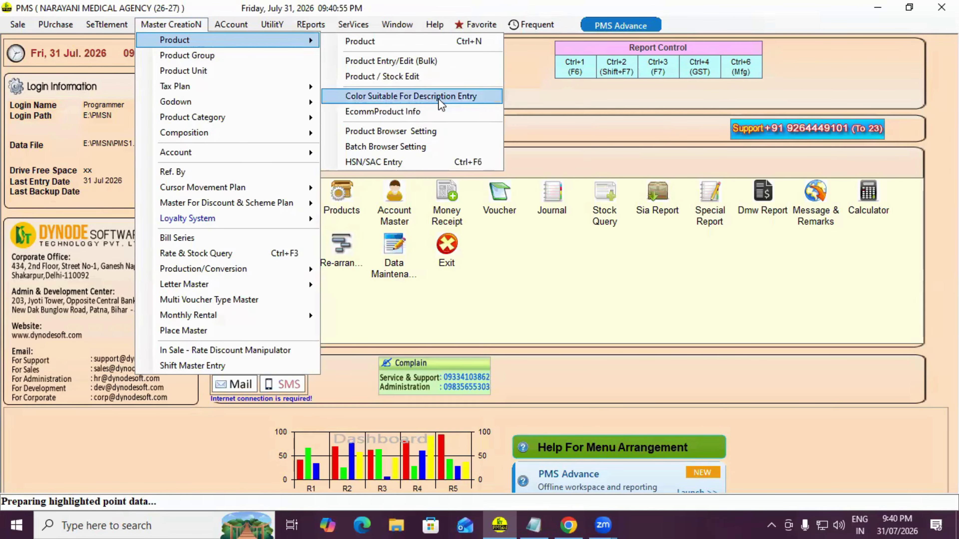
left_click(427, 133)
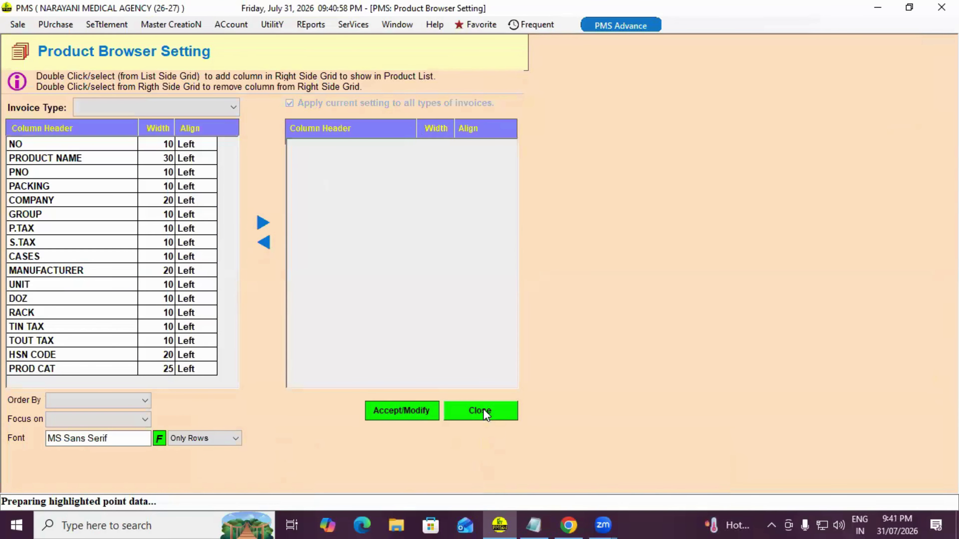
left_click(483, 409)
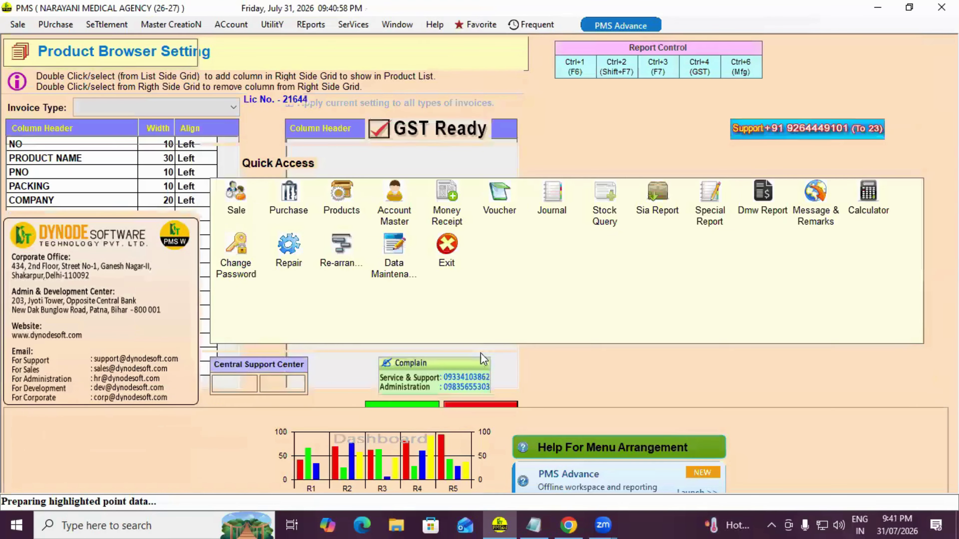
Open a purchase entry for supplier A N ENTERPRISES with purchase type Credit, leaving the P. Type and remarks blank
left_click(56, 25)
mouse_move(169, 36)
left_click(296, 37)
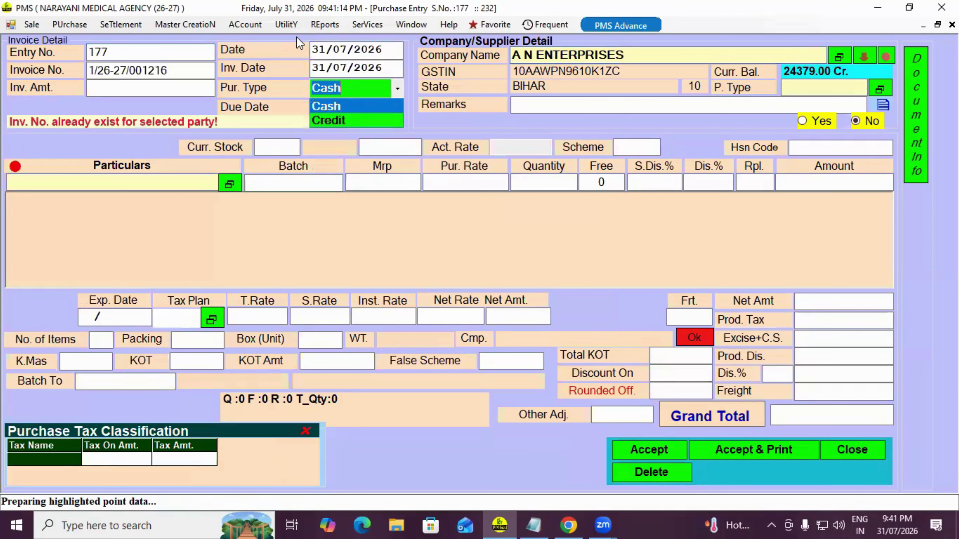
key("Down")
key("Return")
key("Return")
key("Return")
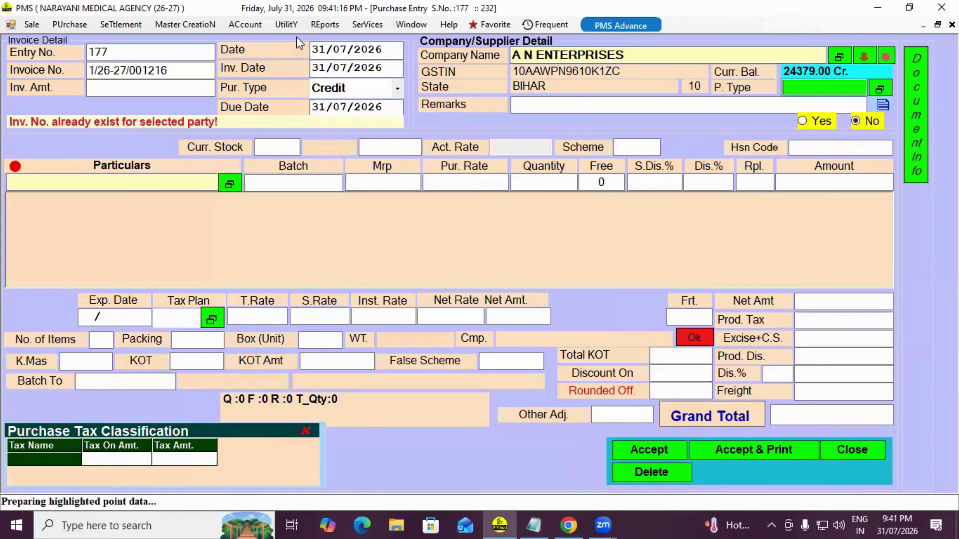
key("Return")
key("Return")
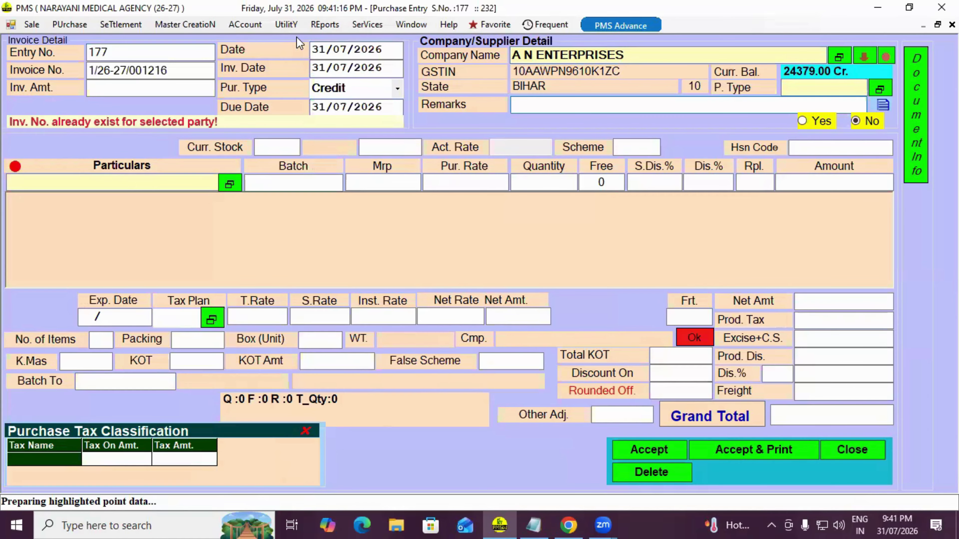
Choose the product ACCU AIR MATTRESS from the product selection list as the purchase item, replacing 3 M MICROPORE-1X9MT
key("Return")
key("shift+Tab")
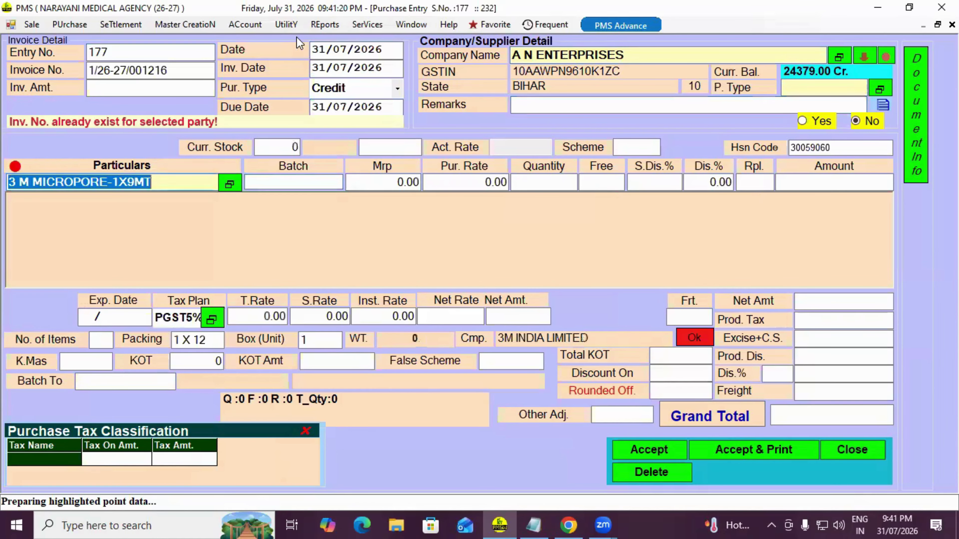
key("BackSpace")
key("Return")
key("Down")
key("Down")
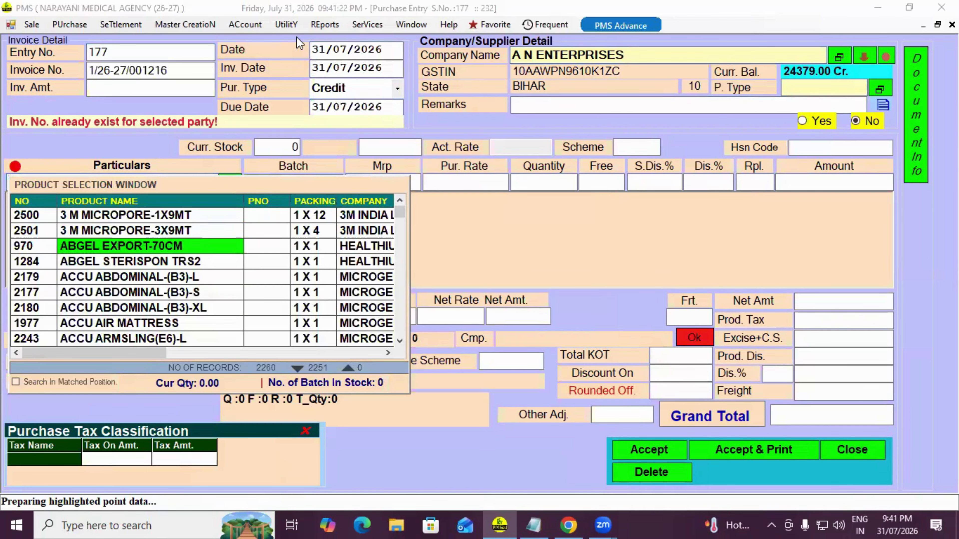
key("Down")
key("Down")
key("Up")
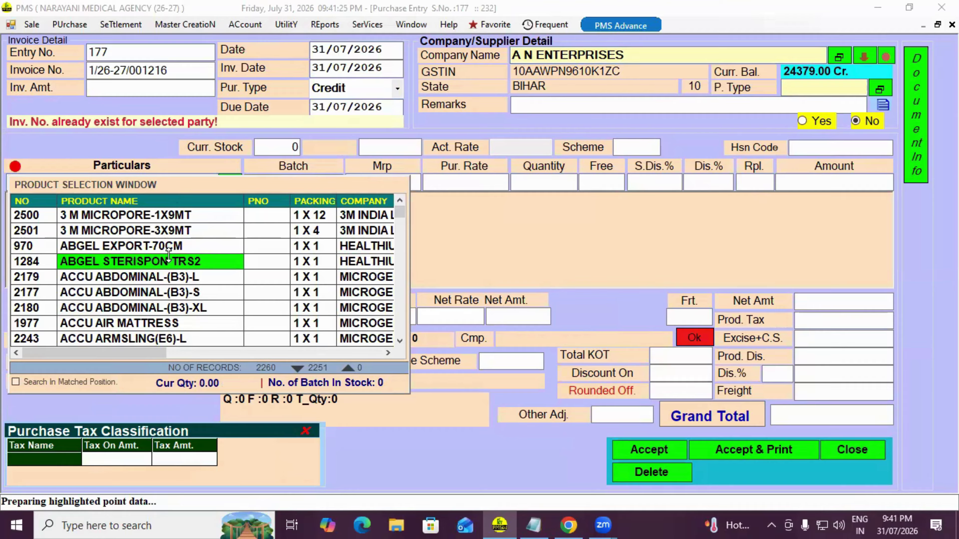
key("Down")
key("Down")
key("Down")
key("Up")
key("Down")
key("Down")
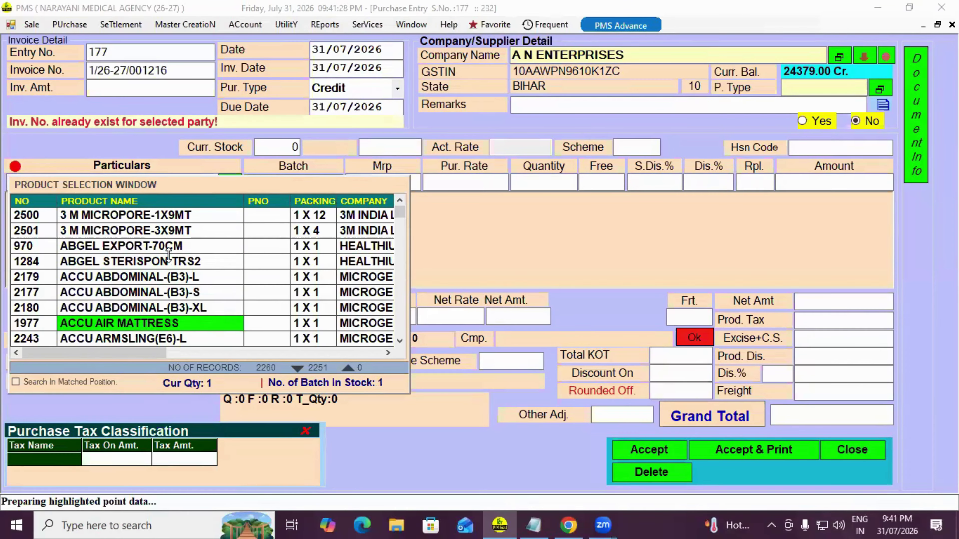
key("Down")
key("Up")
key("Return")
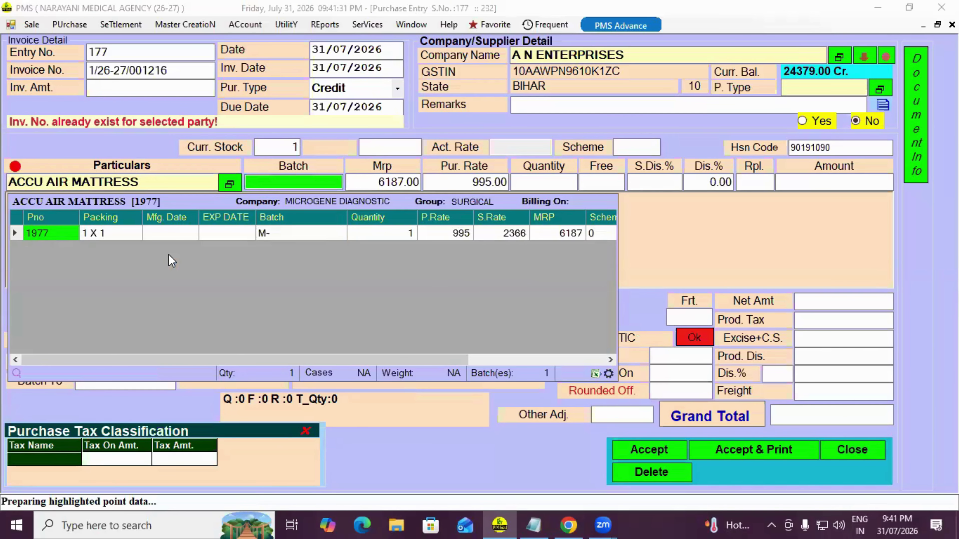
Examine all columns of the batch list for ACCU AIR MATTRESS and close the list
key("Return")
key("Return")
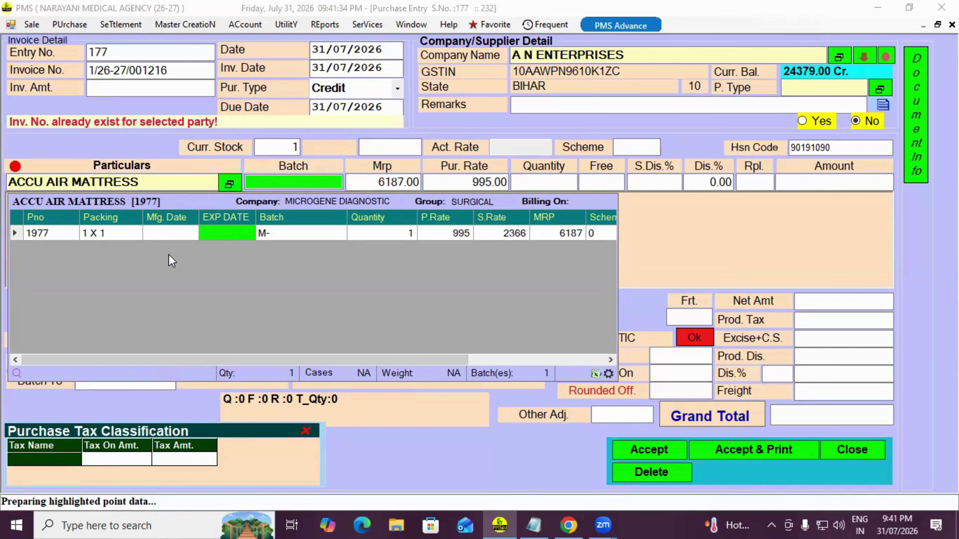
key("Left")
key("Left")
key("Left")
key("Right")
key("Right")
key("Right")
key("Right")
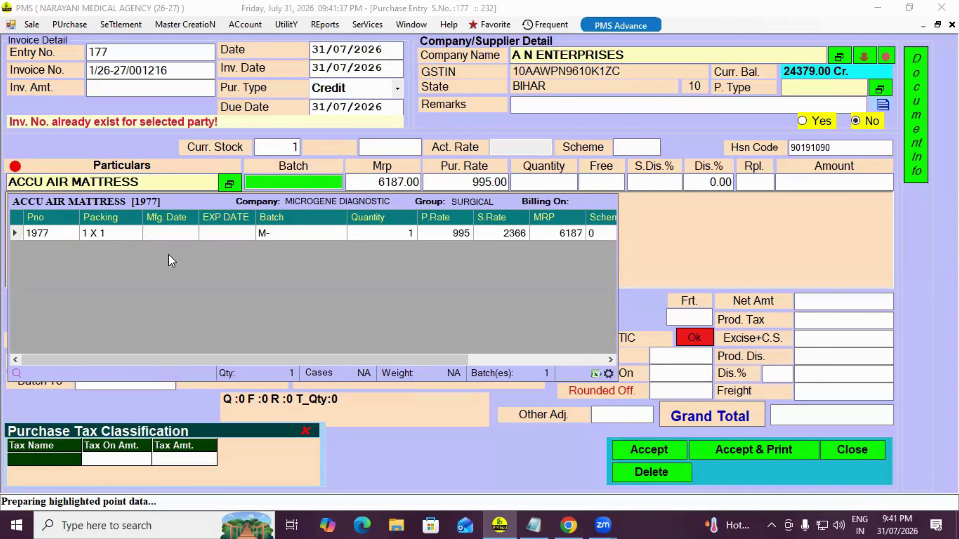
key("Right")
key("Right")
key("Right")
key("Right")
key("Right")
key("Right")
key("Right")
key("Left")
key("Left")
key("Left")
key("Left")
key("Left")
key("Left")
key("Left")
key("Left")
key("Left")
key("Left")
key("Left")
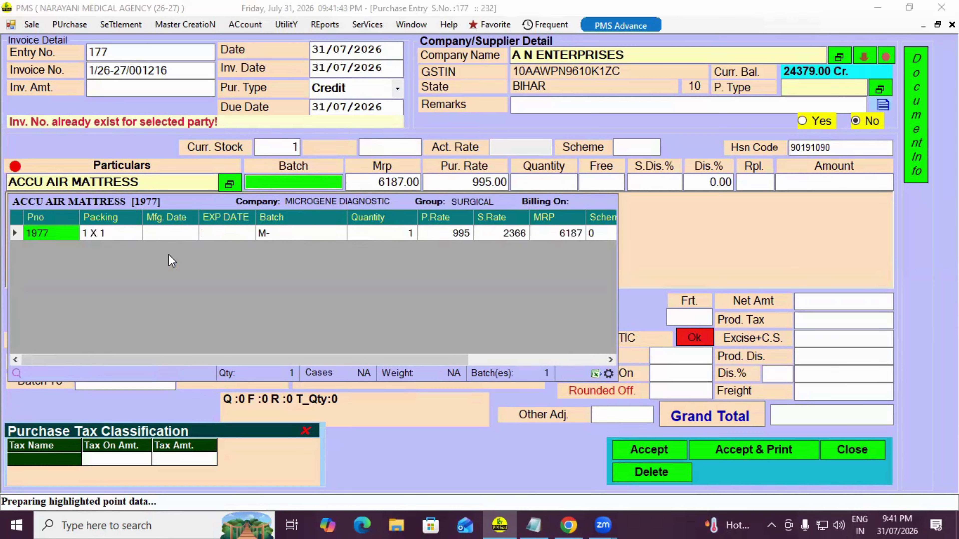
key("Right")
key("Right")
key("Escape")
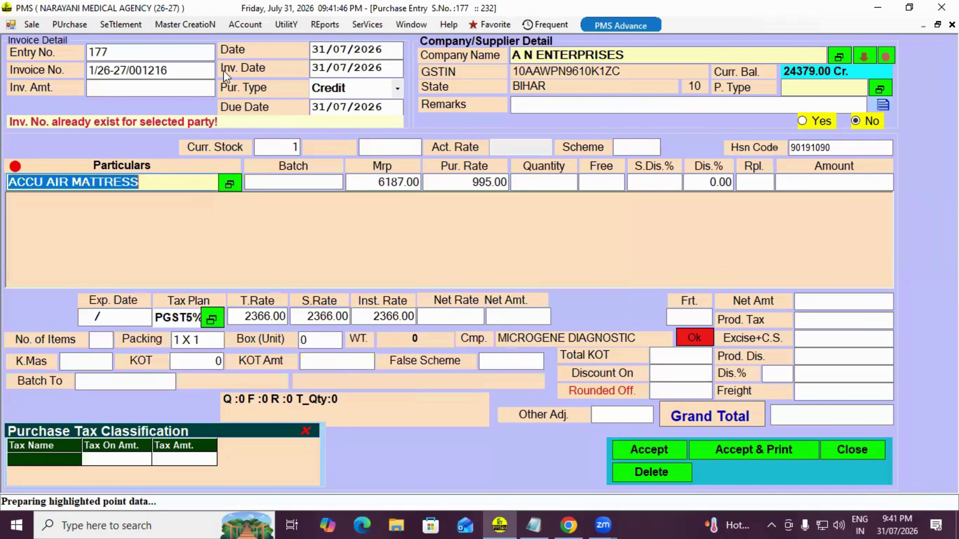
left_click(187, 28)
mouse_move(323, 40)
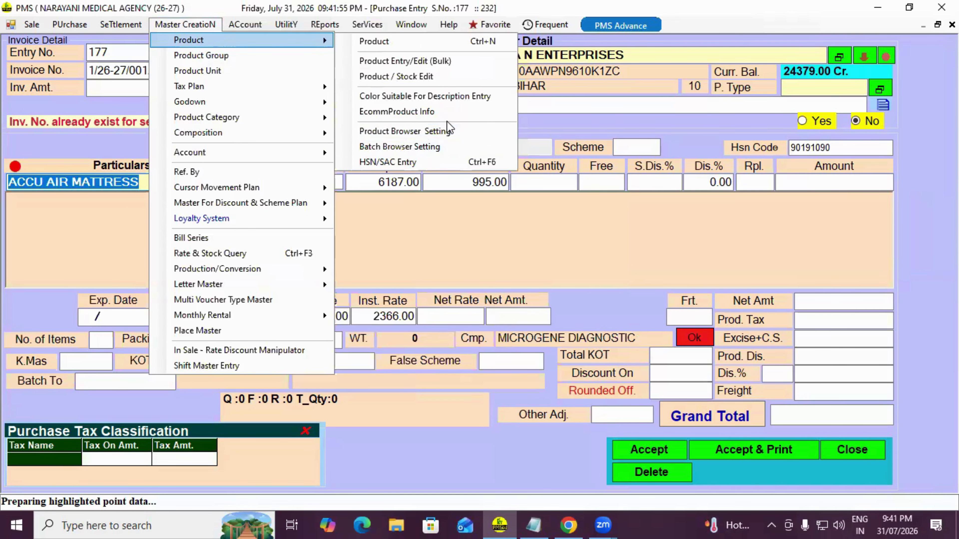
left_click(126, 185)
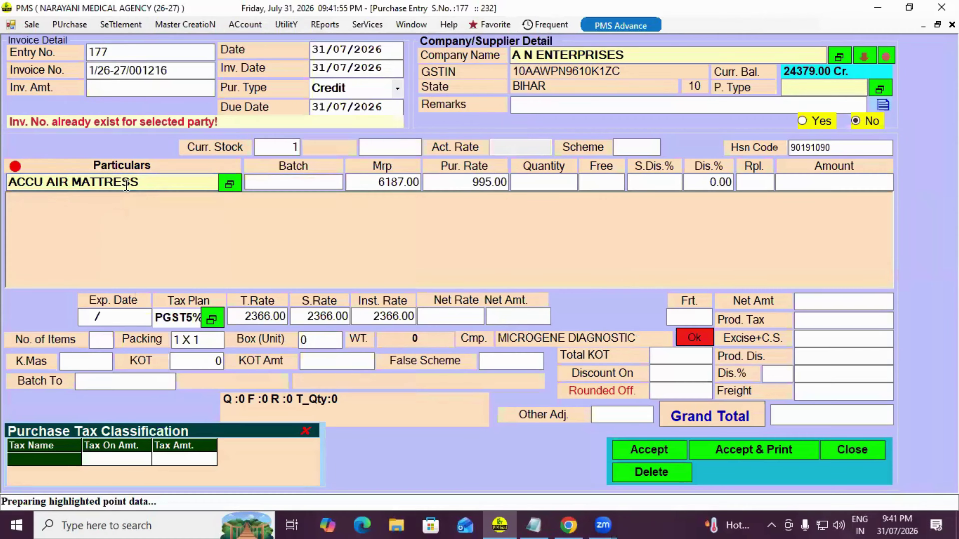
Examine the columns of the product selection window, from product number through HSN code, and close it
double_click(149, 180)
key("Down")
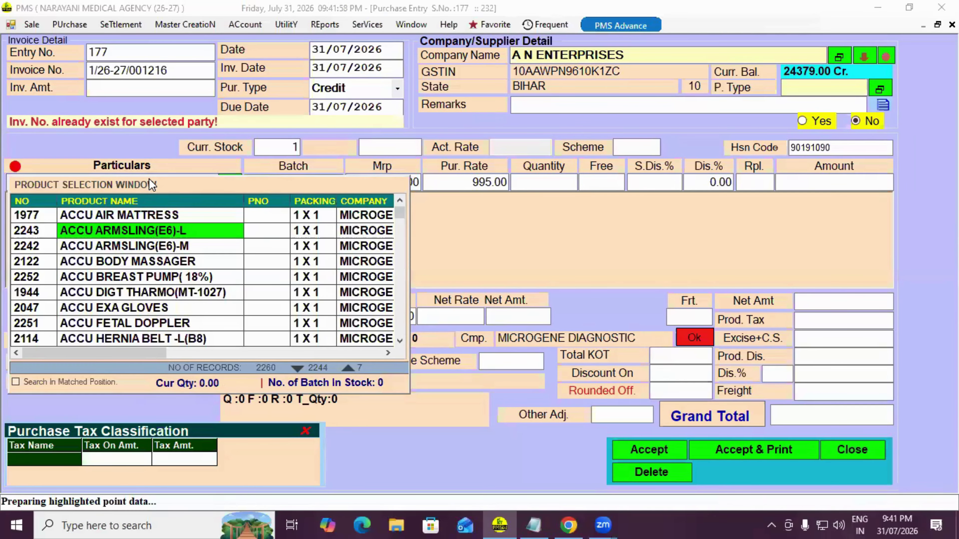
key("Right")
key("Left")
key("Left")
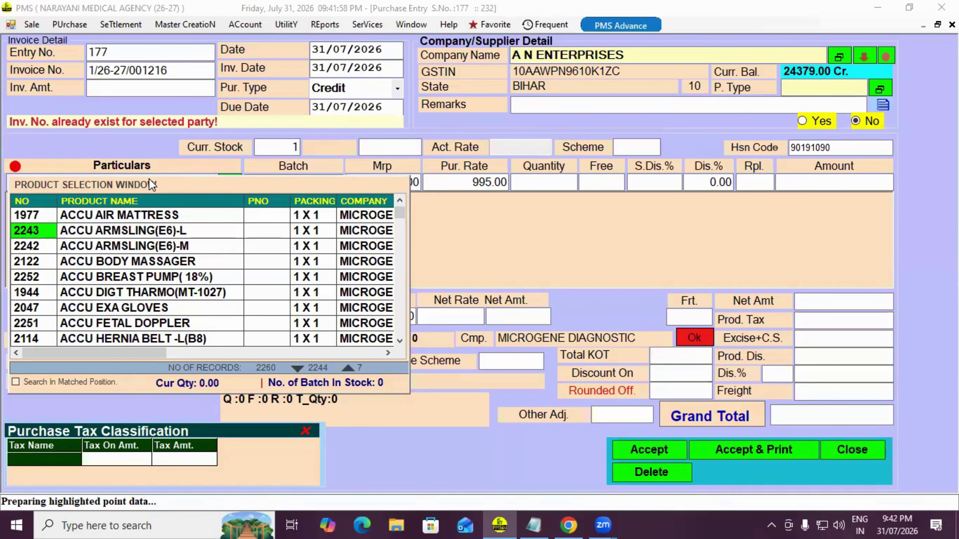
key("Right")
key("Right")
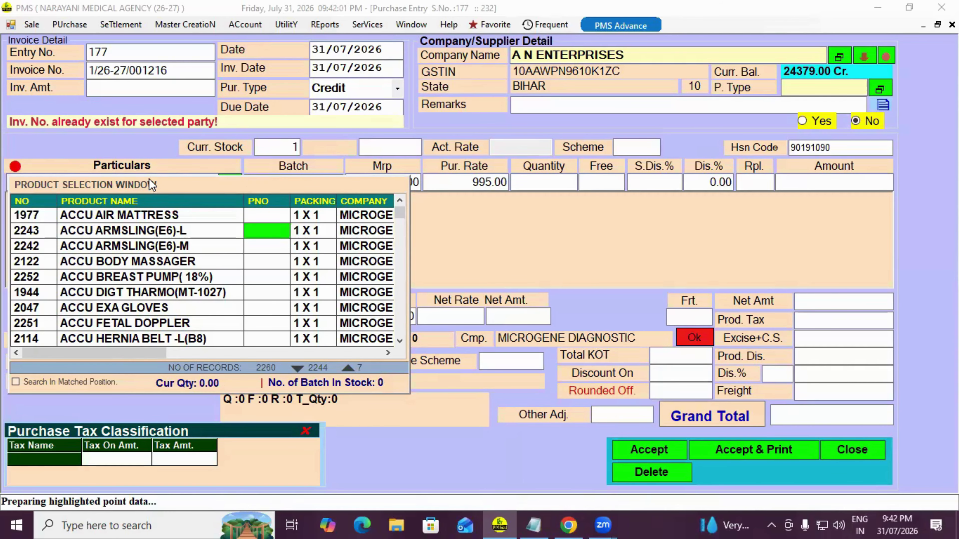
key("Right")
key("Right")
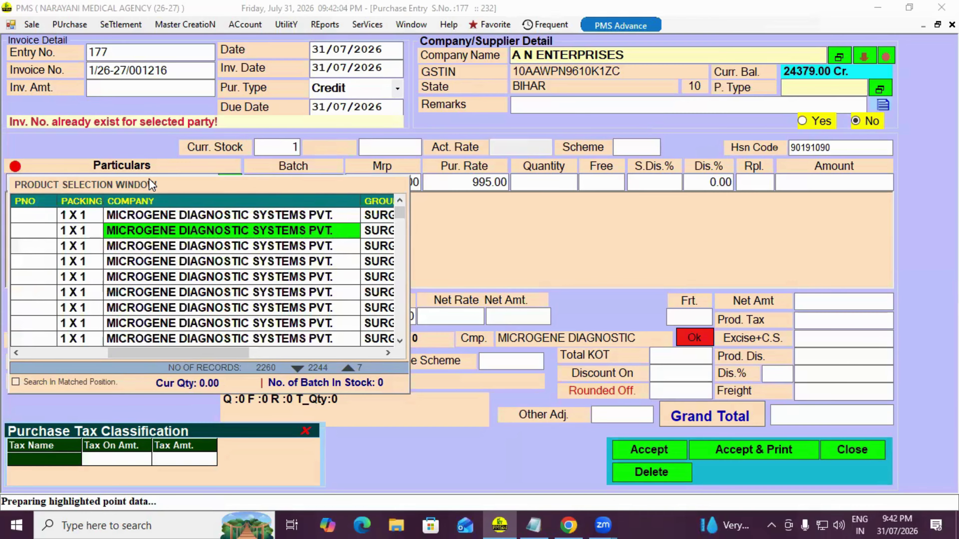
key("Right")
key("Right")
key("Right")
key("Right")
key("Right")
key("Right")
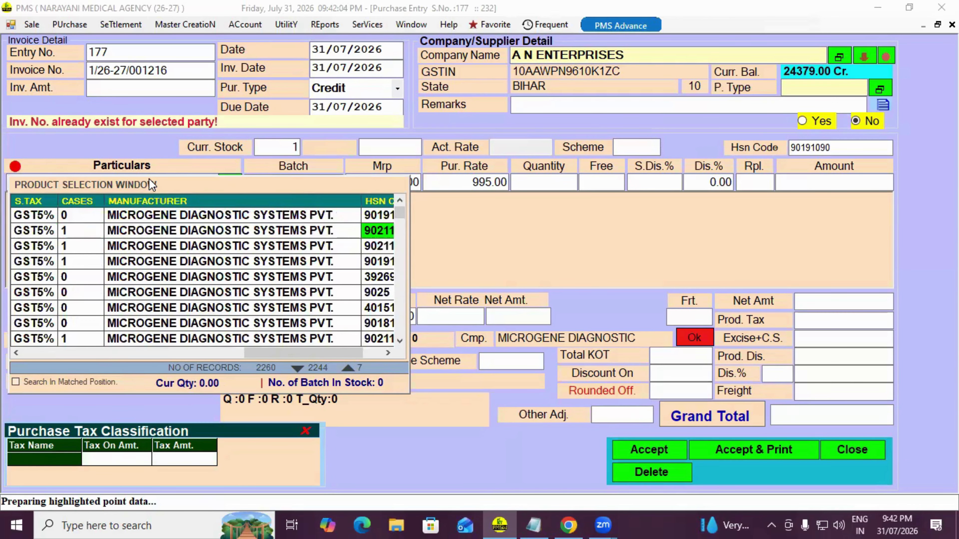
key("Left")
key("Left")
key("Left")
key("Left")
key("Left")
key("Left")
key("Left")
key("Left")
key("Left")
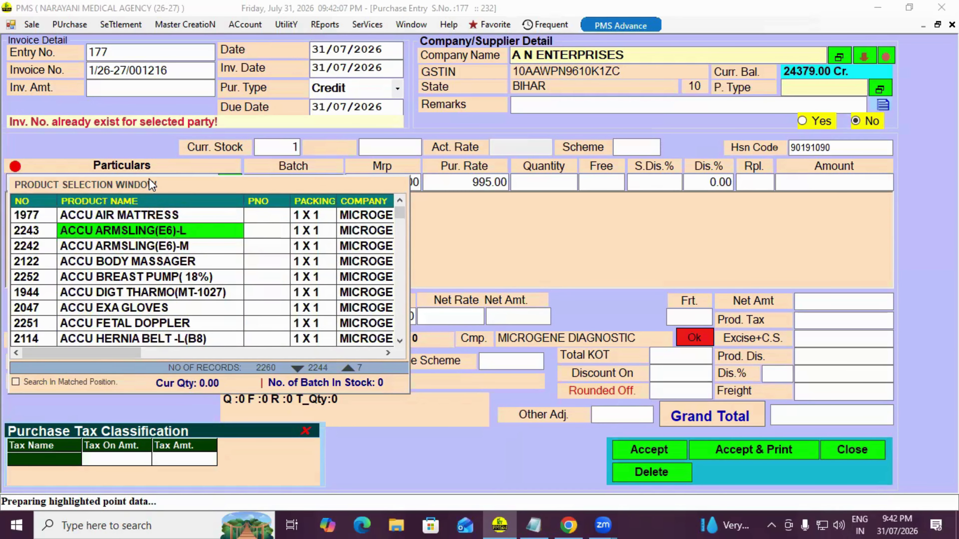
key("Right")
key("Left")
key("Left")
key("Right")
key("Left")
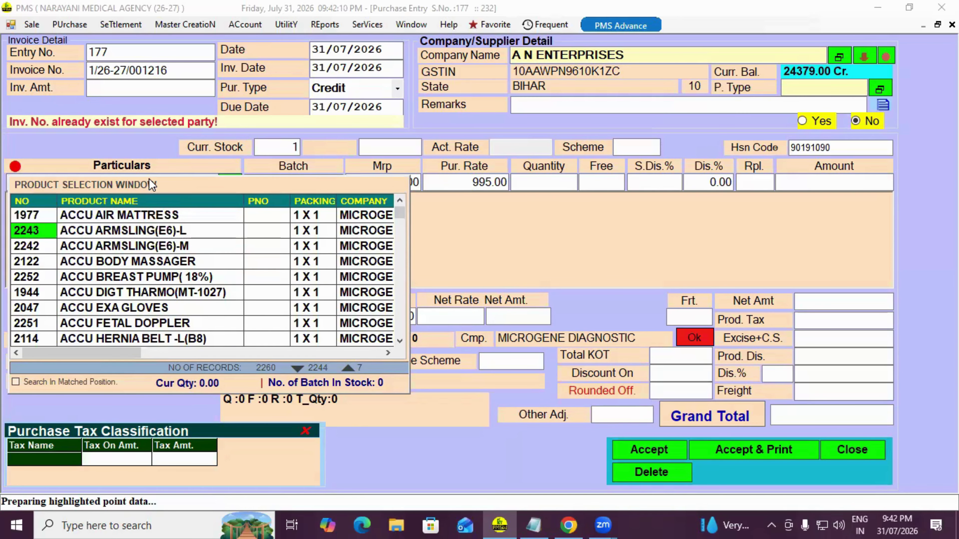
key("Escape")
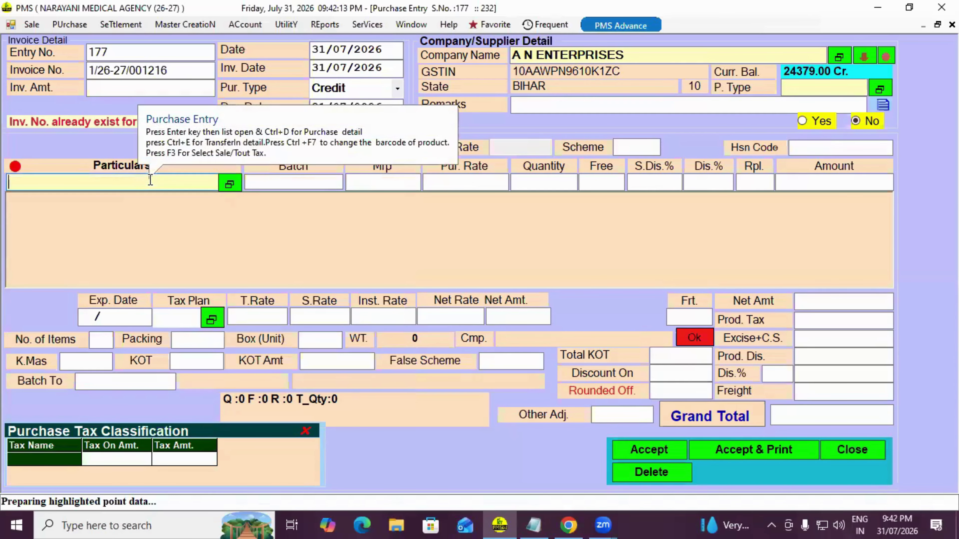
Choose ACCU BODY MASSAGER as the purchase item and close its batch list without picking a batch
key("Return")
key("Down")
key("Down")
key("Down")
key("Down")
key("Up")
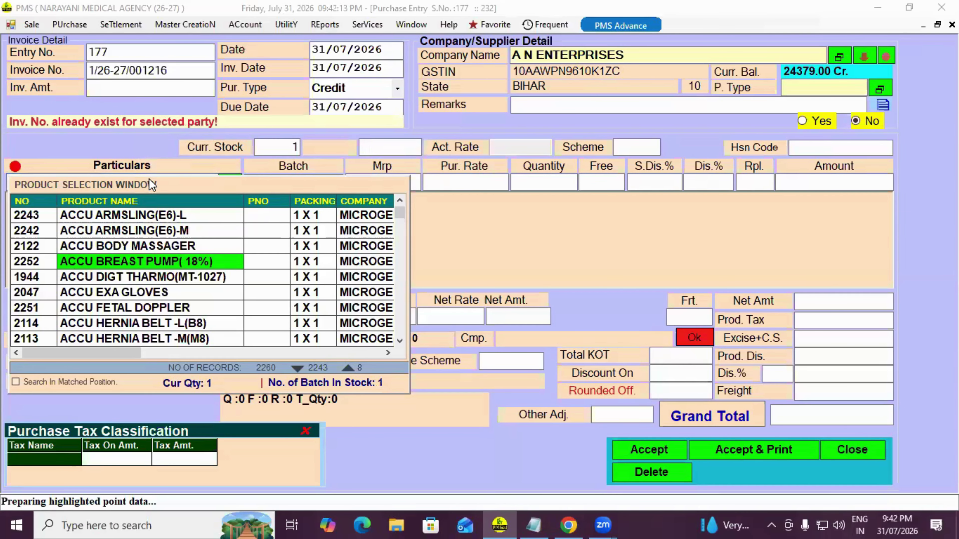
key("Up")
key("Return")
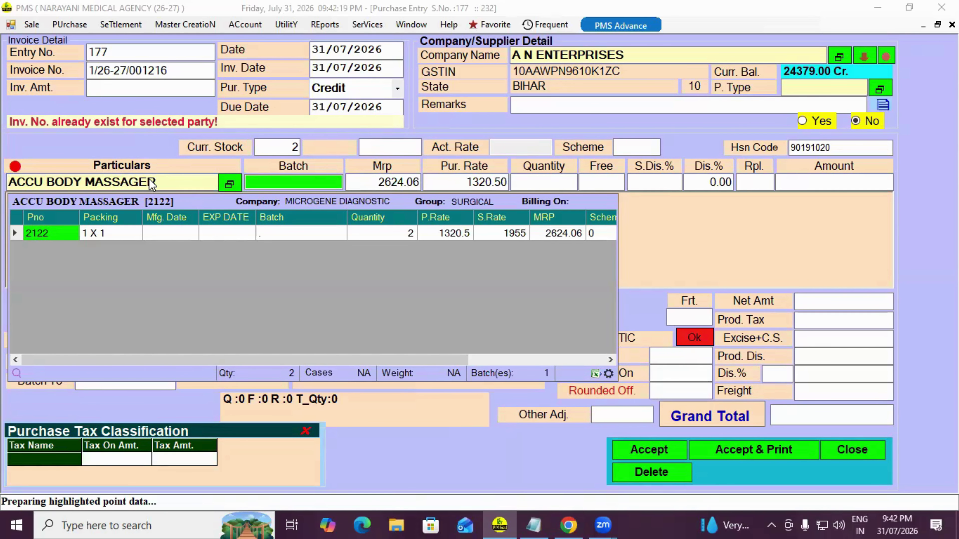
key("Escape")
key("Escape")
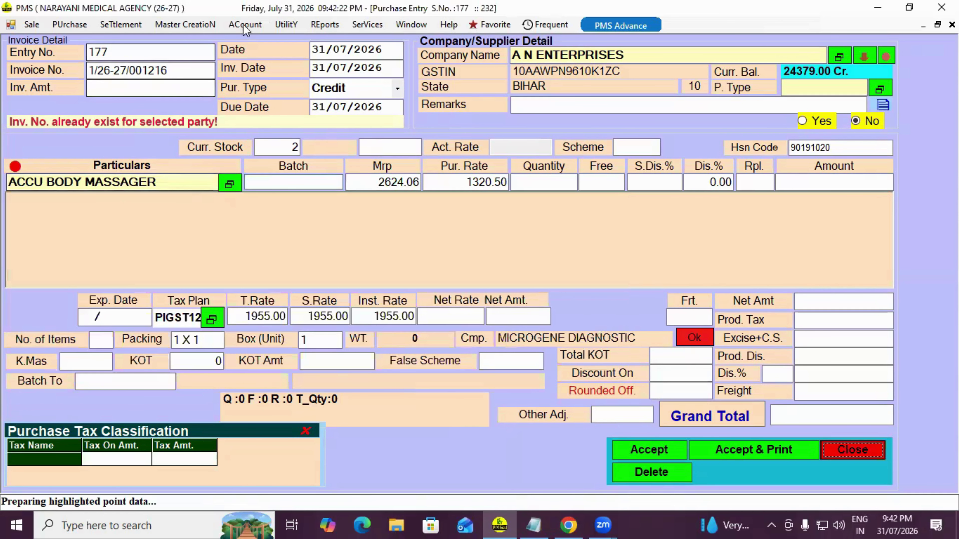
Open the Account Master form and enter the account name RAM PAHRMA, leaving the print name blank
left_click(190, 27)
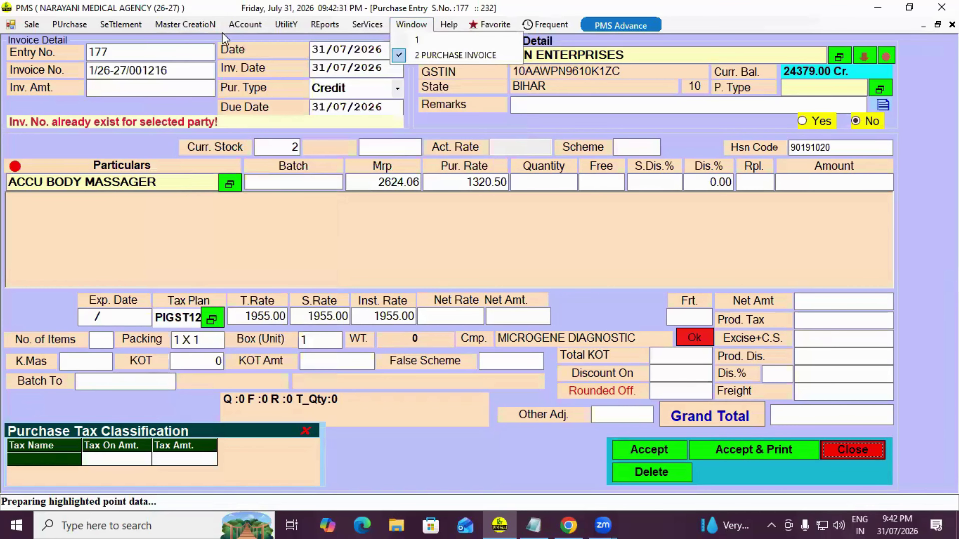
mouse_move(319, 155)
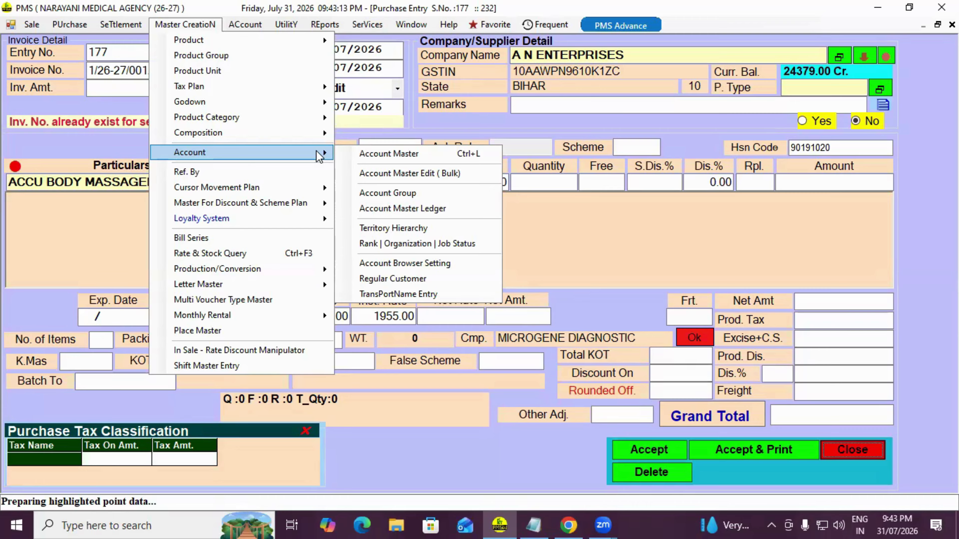
mouse_move(267, 192)
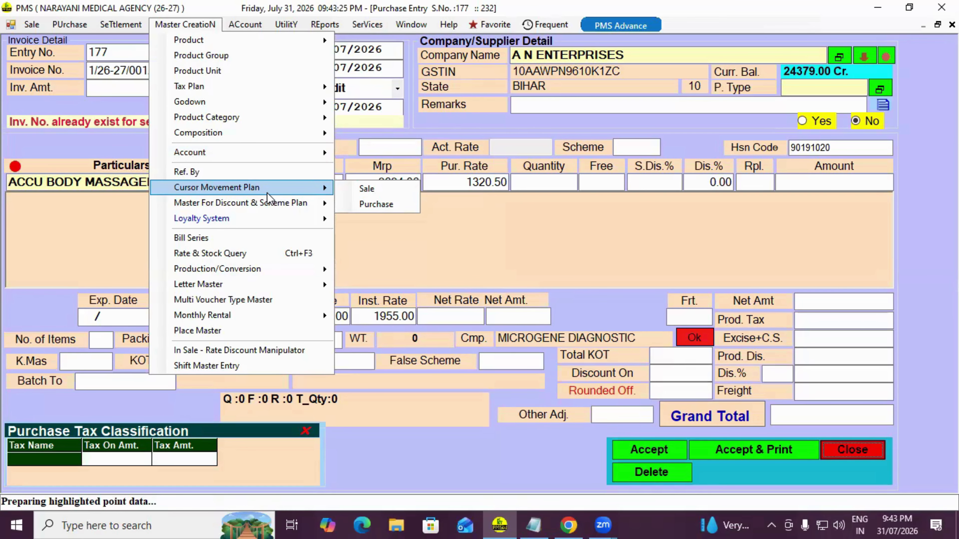
mouse_move(321, 153)
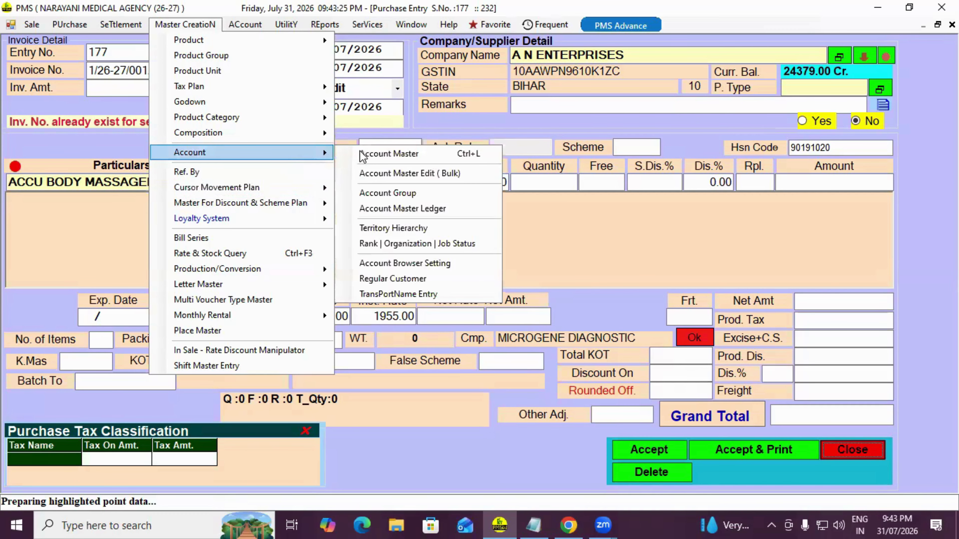
left_click(383, 154)
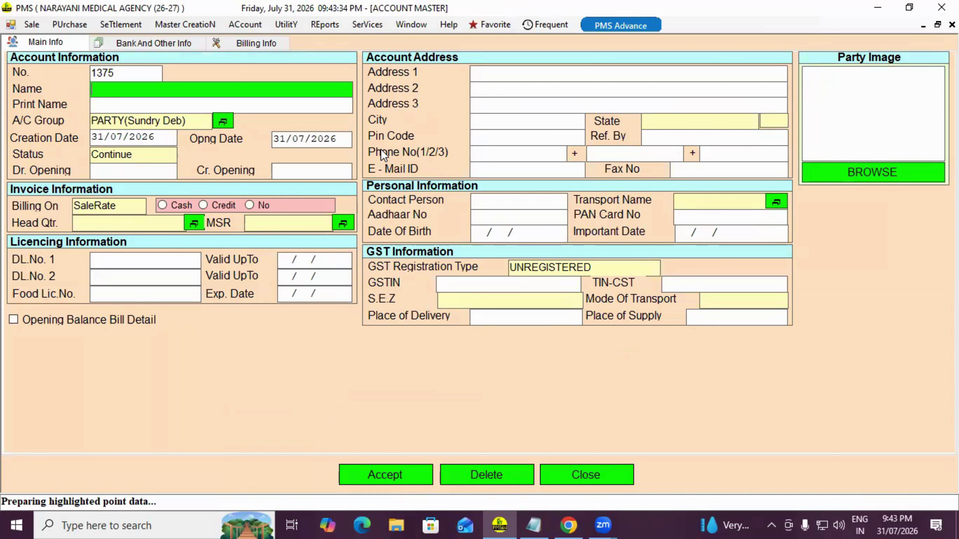
type("RAM PAHRMA")
key("Return")
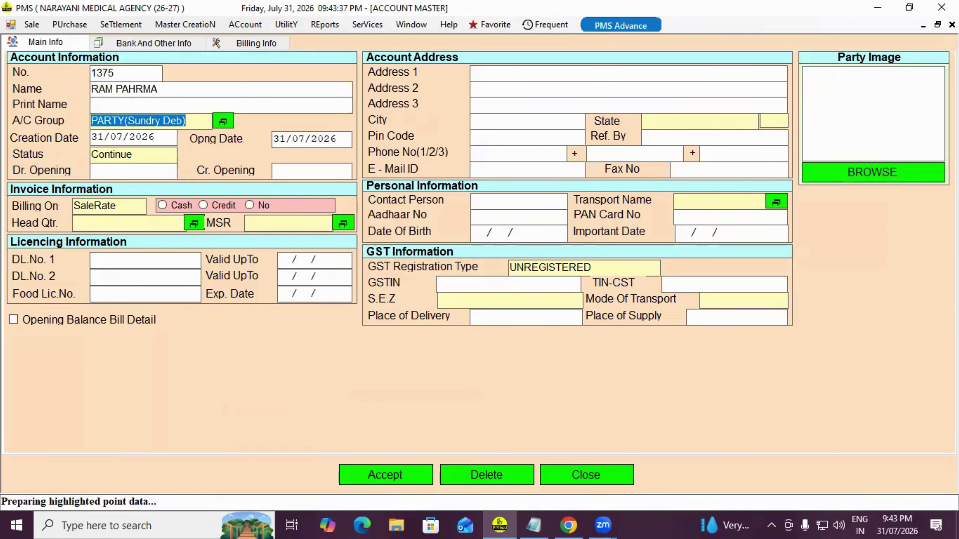
Open the account group list for the new account and look through all available groups
key("space")
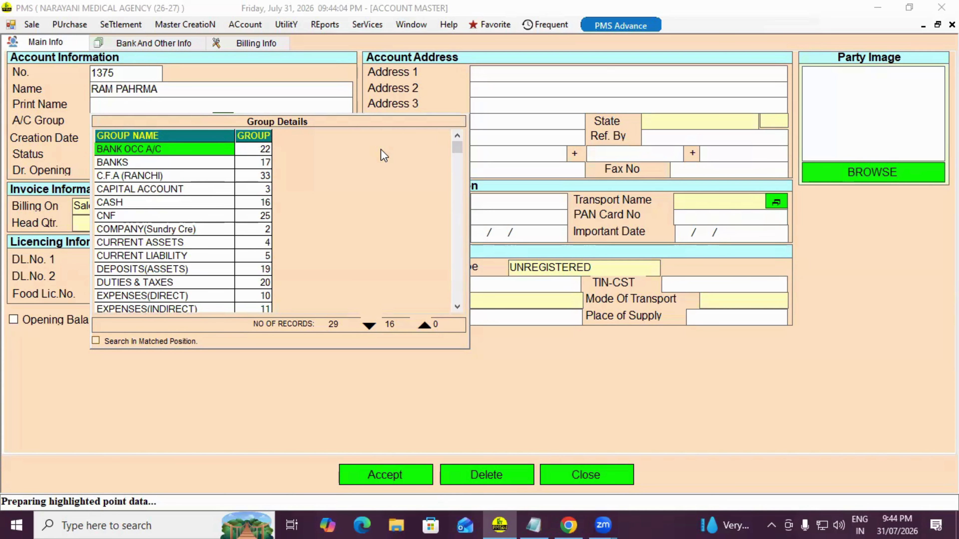
key("Down")
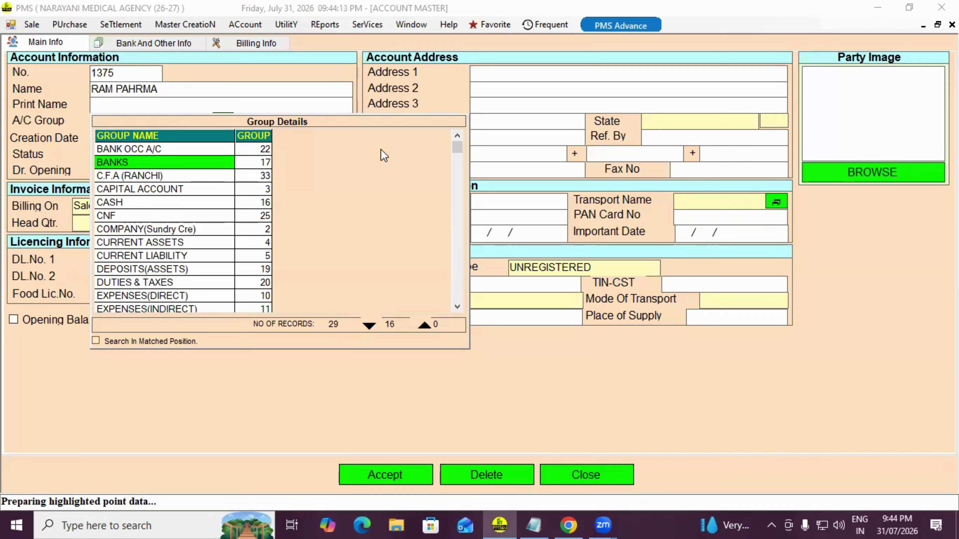
key("Down")
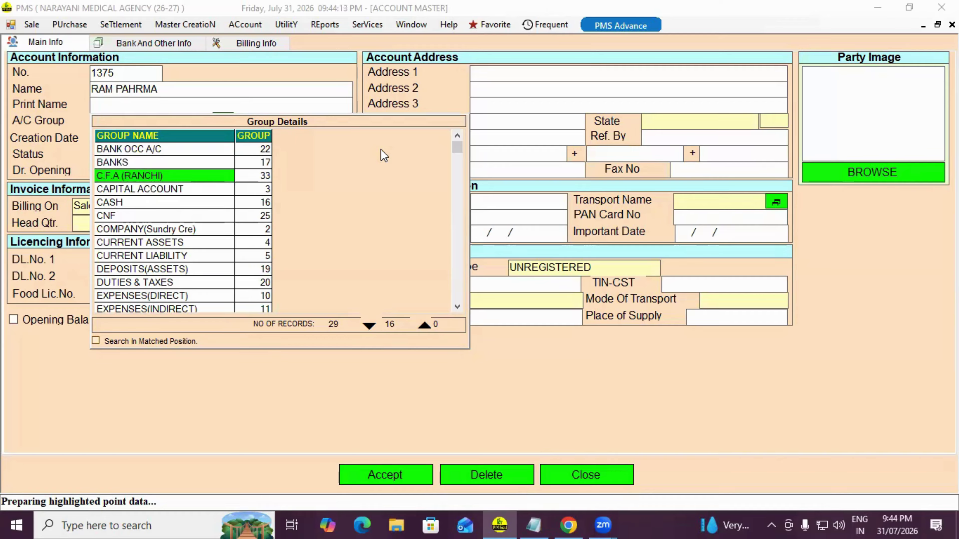
key("Down")
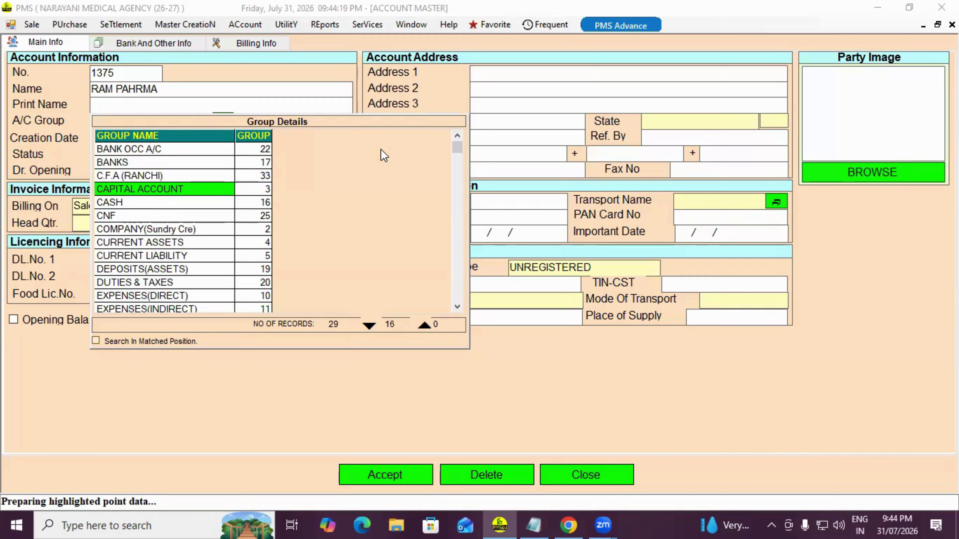
key("Down")
key("Down")
key("Down")
key("Down")
key("Down")
key("Down")
key("Down")
key("Down")
key("Down")
key("Down")
key("Down")
key("Down")
key("Down")
key("Down")
key("Down")
key("Down")
key("Down")
key("Down")
key("Down")
key("Down")
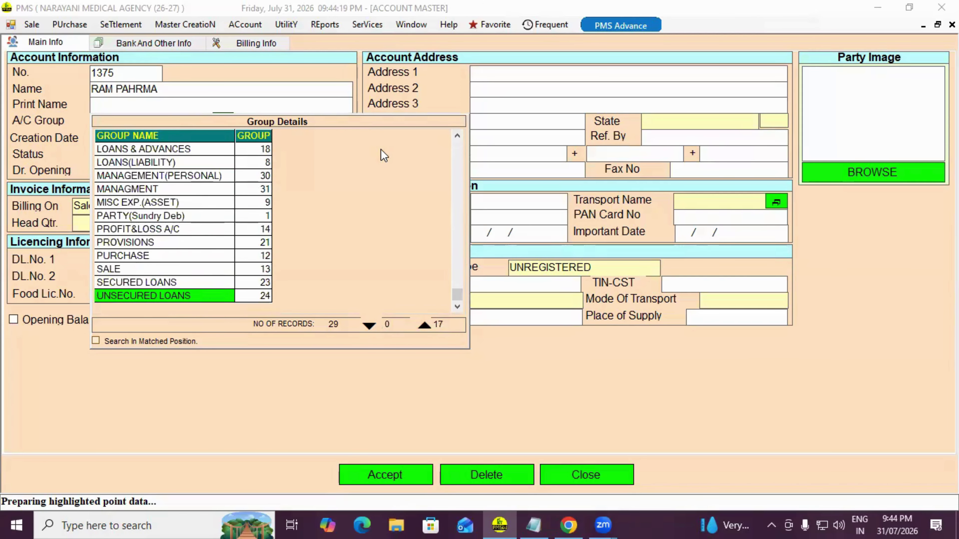
key("Up")
key("Up")
key("Up")
key("Up")
key("Up")
key("Up")
key("Up")
key("Up")
key("Up")
key("Up")
key("Up")
key("Up")
key("Up")
key("Up")
key("Up")
key("Up")
key("Up")
key("Up")
key("Up")
key("Up")
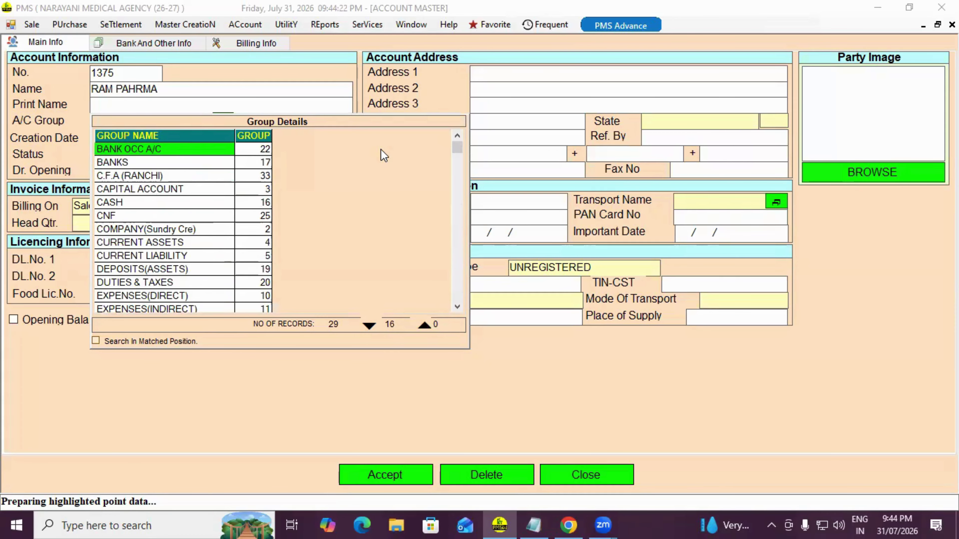
Assign the new account to the PARTY(Sundry Deb) group
key("Down")
key("Down")
type("PART")
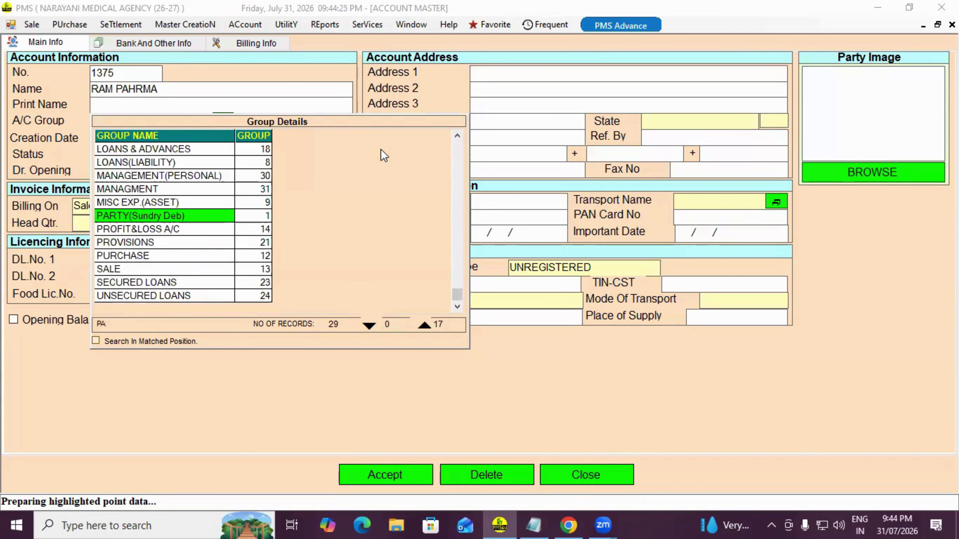
key("Return")
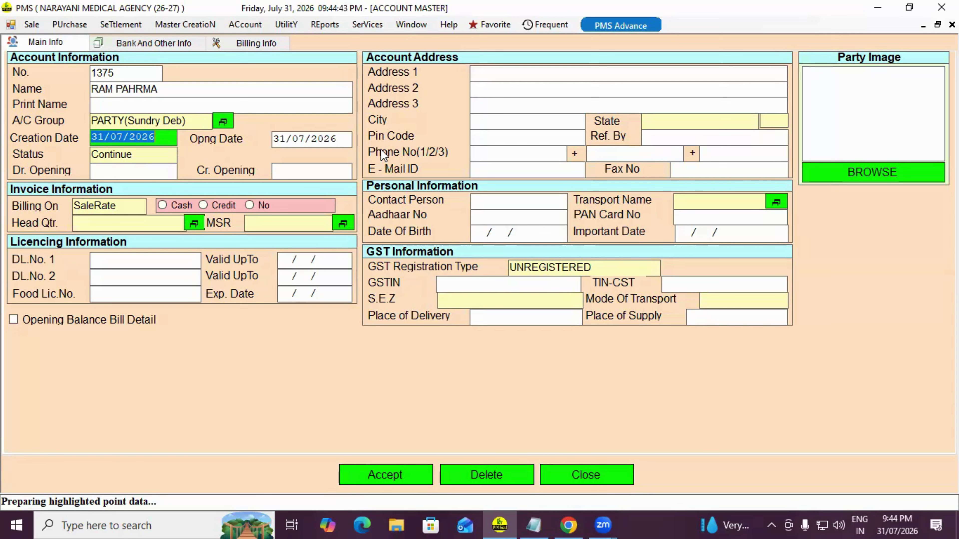
Keep the creation and opening dates as they are and set the account status to Continue
key("shift+Tab")
key("Tab")
key("Tab")
key("Tab")
key("space")
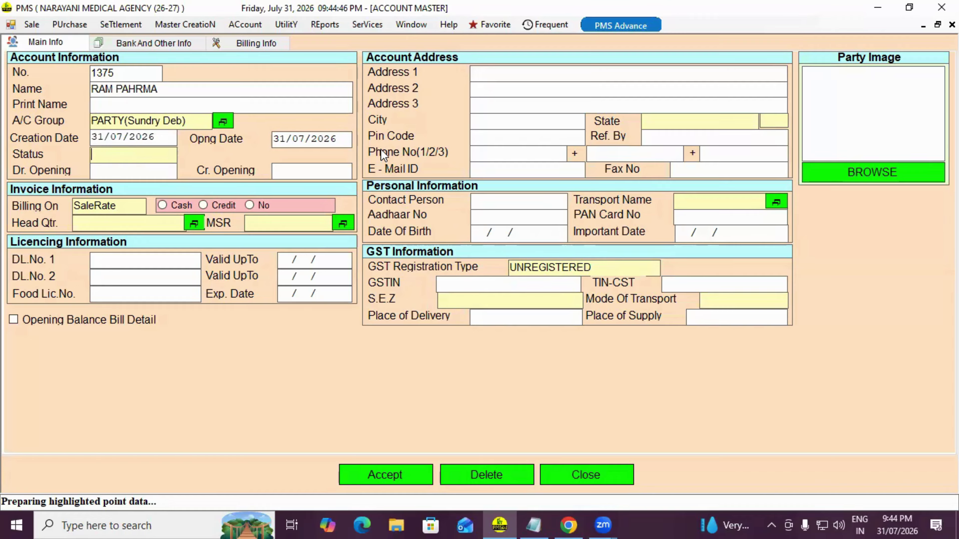
key("Return")
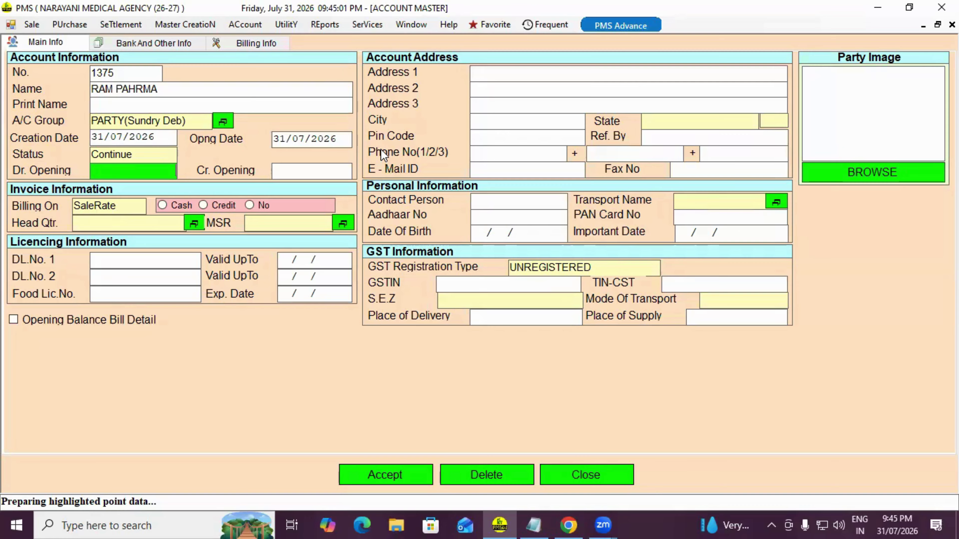
Enter a debit opening balance of 1000 and leave the credit opening balance blank
type("1000")
key("Return")
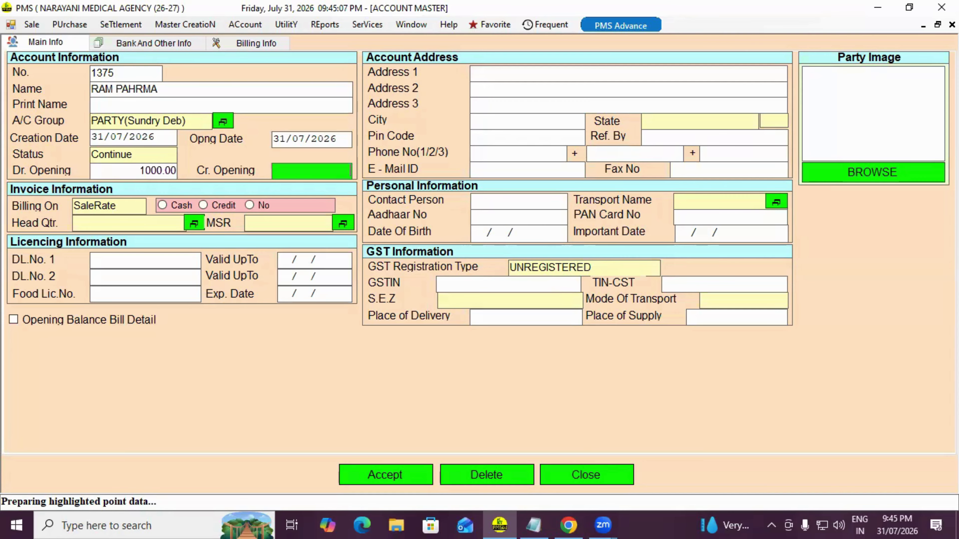
key("Return")
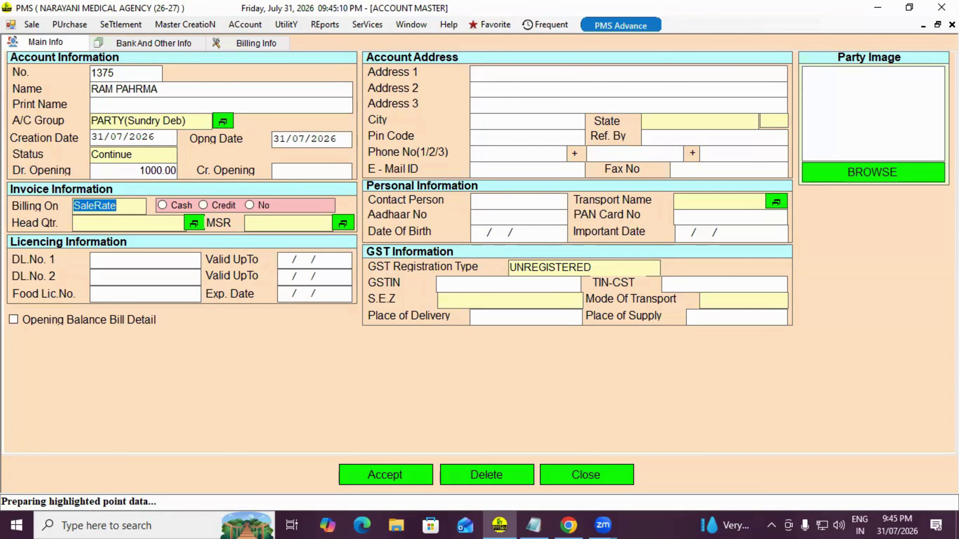
Clear the Billing On value, look through the available rate types from InstRate to TradeRate, and close the list without choosing one
key("BackSpace")
key("Return")
key("Down")
key("Up")
key("Down")
key("Down")
key("Down")
key("Down")
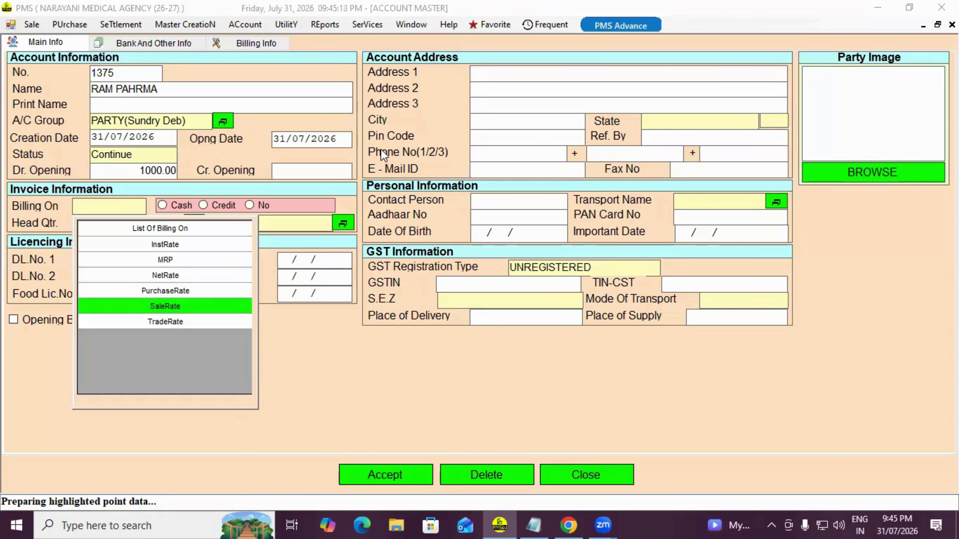
key("Down")
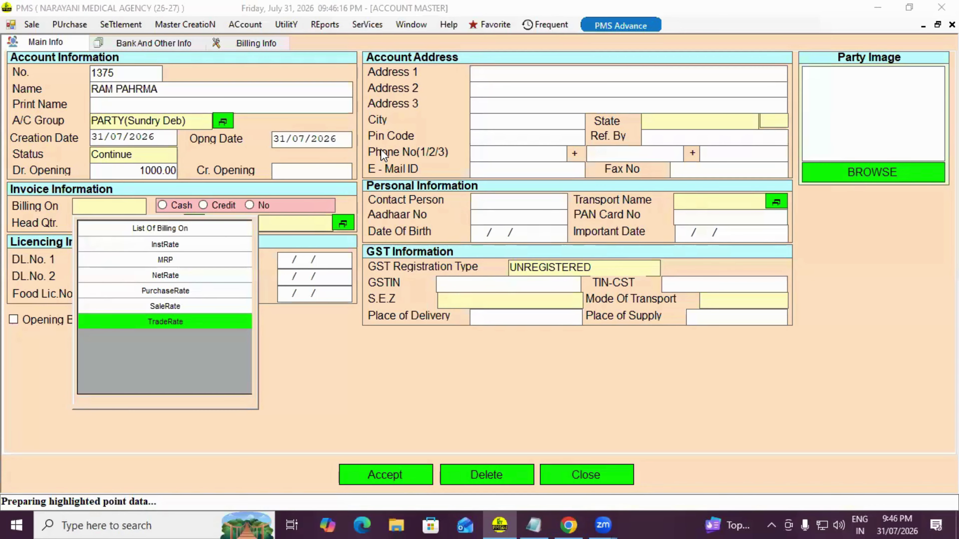
key("Up")
key("Up")
key("Up")
key("Up")
key("Down")
key("Down")
key("Down")
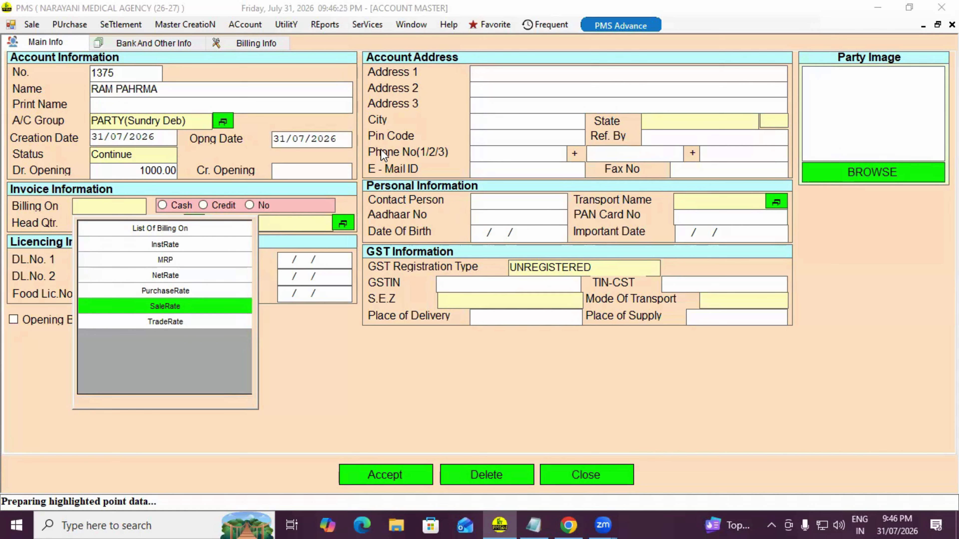
key("Down")
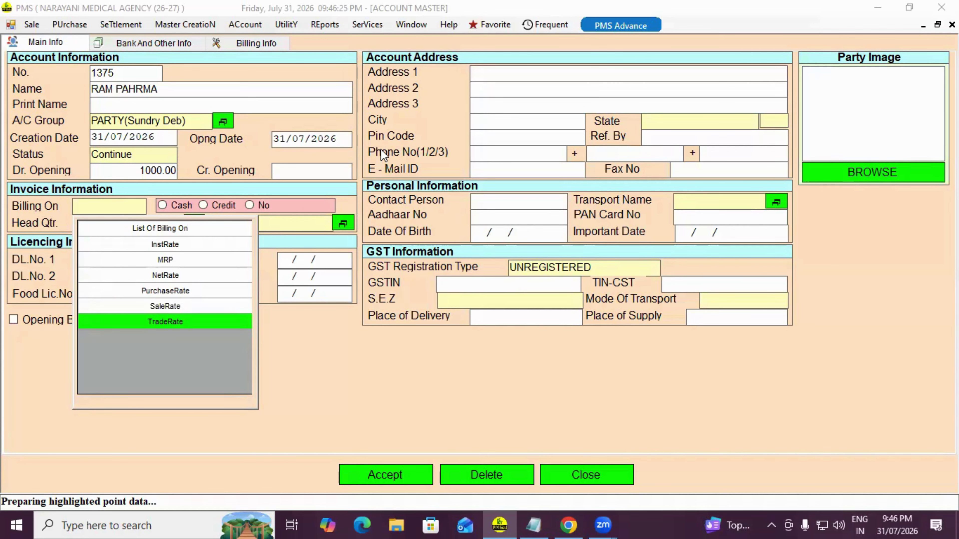
key("Escape")
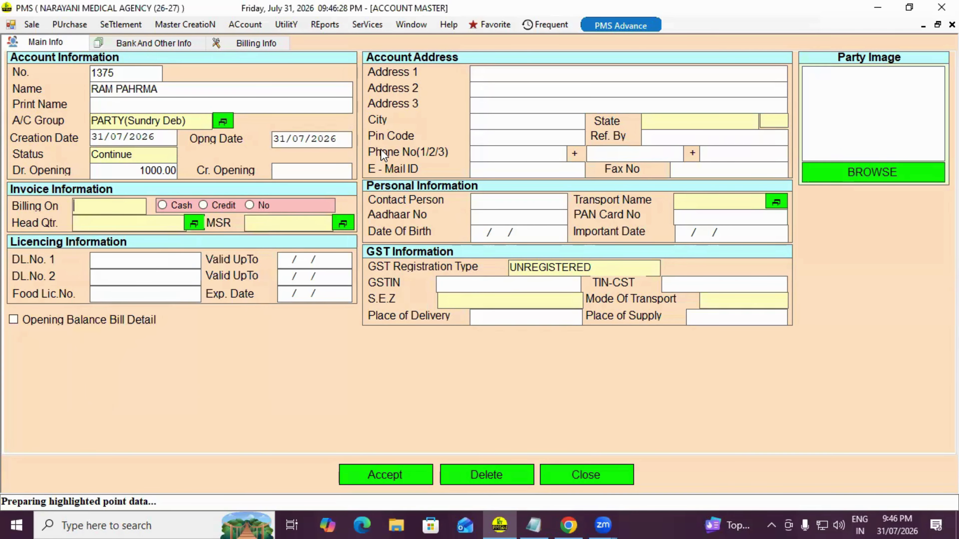
Open the Product Info entry form and load the product ABGEL EXPORT-70CM with its opening stock
left_click(160, 24)
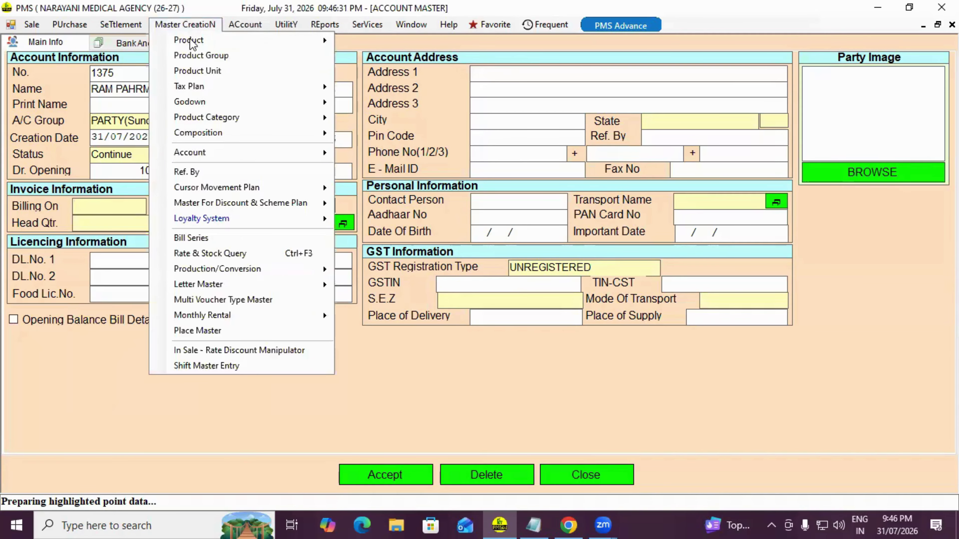
mouse_move(301, 37)
key("Right")
key("Return")
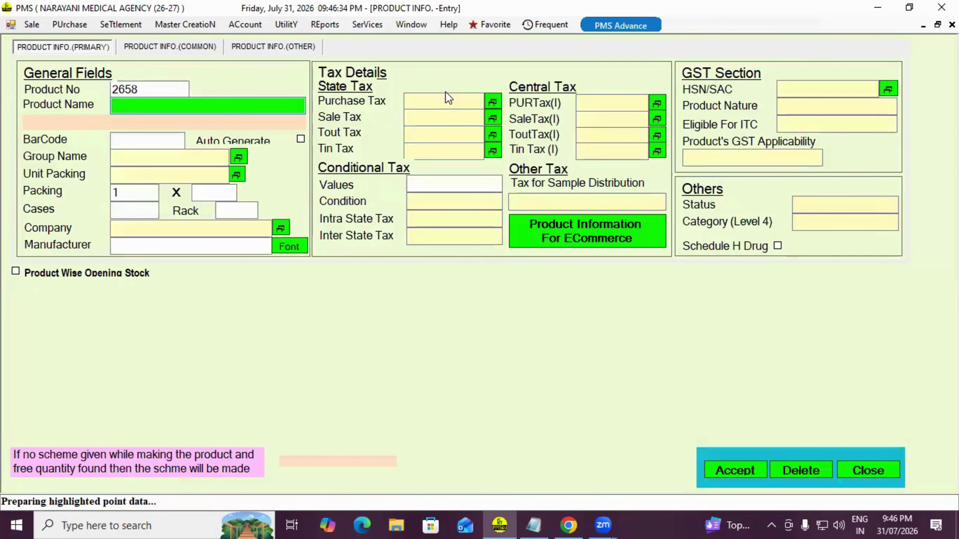
key("Down")
key("Down")
key("Return")
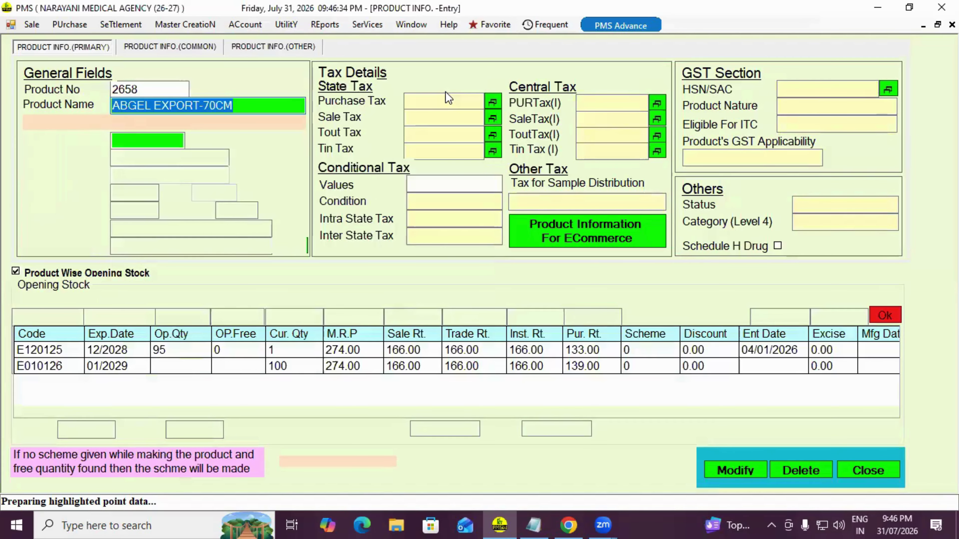
Examine the sale rate and trade rate of batch E120125, then close the product form
left_click(417, 353)
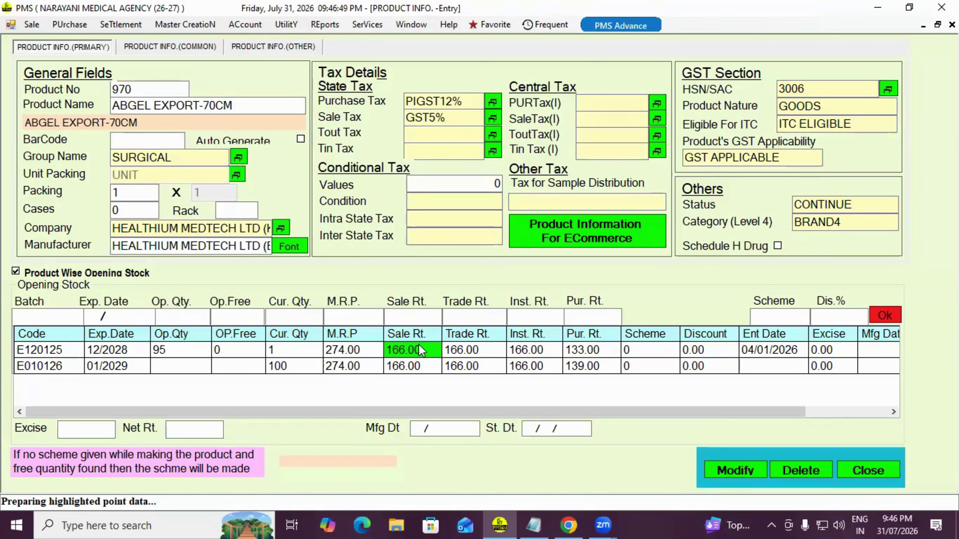
left_click(474, 350)
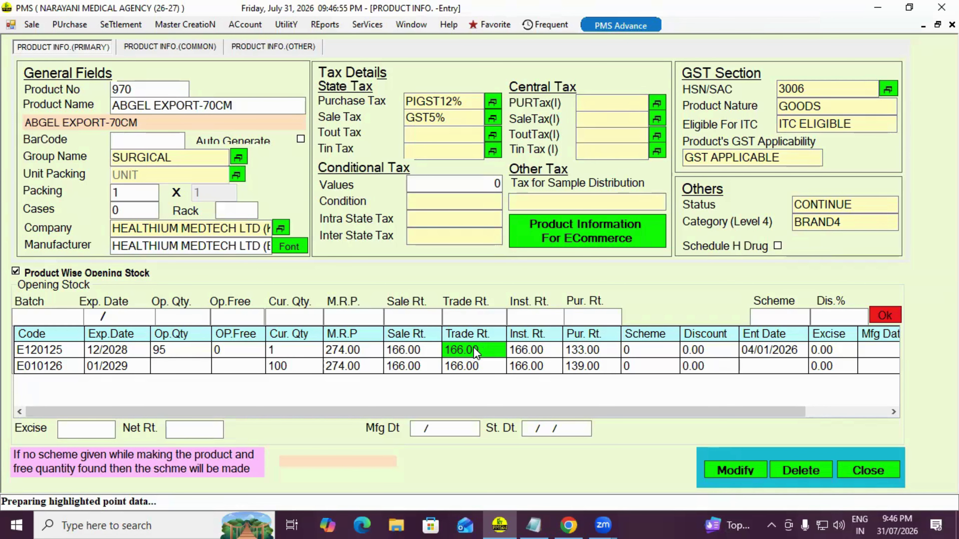
left_click(867, 470)
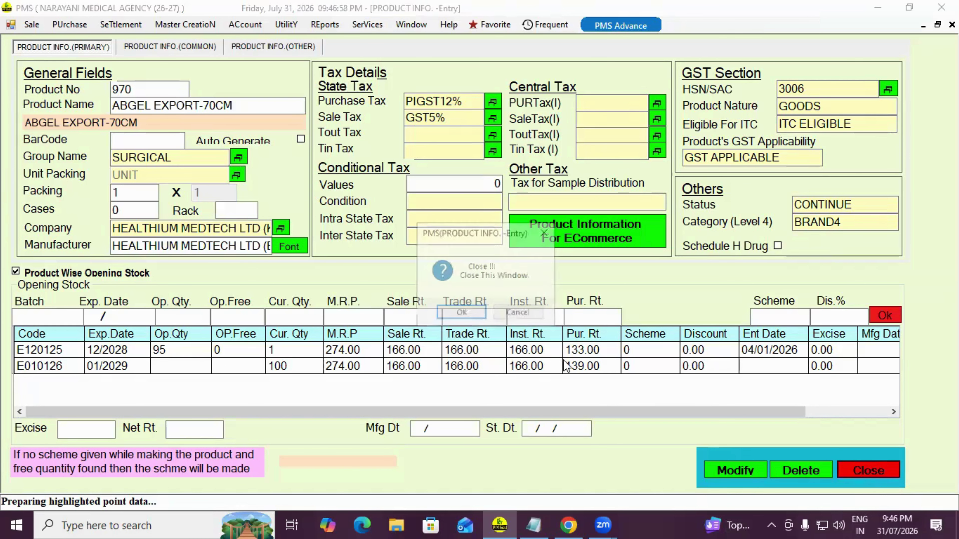
left_click(460, 313)
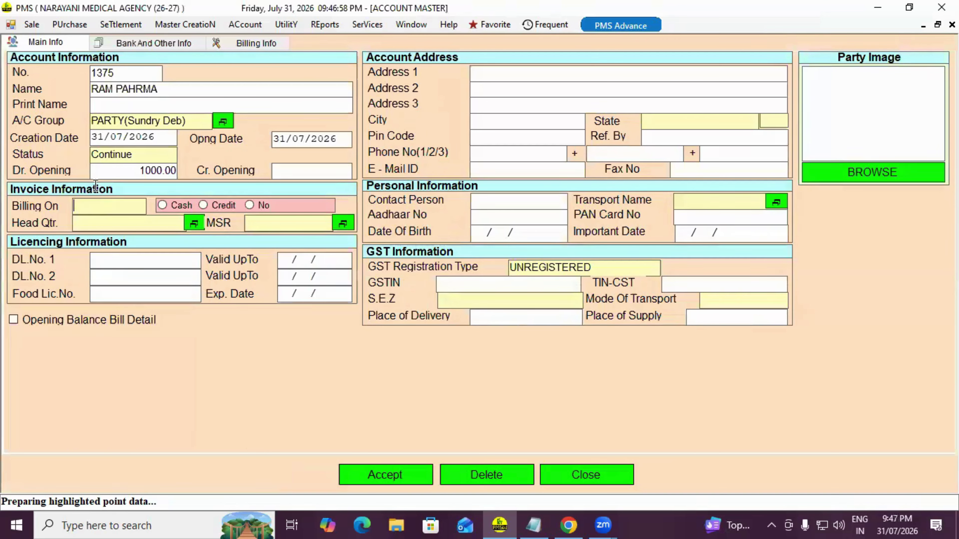
Set the account's Billing On option to PurchaseRate
double_click(86, 212)
key("Down")
key("Down")
key("Down")
key("Down")
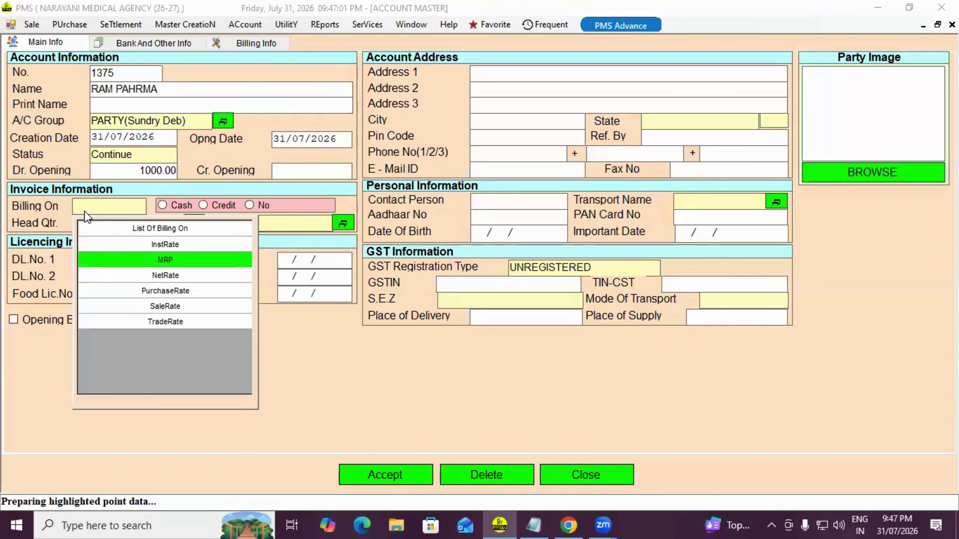
key("Up")
key("Up")
key("Up")
key("Up")
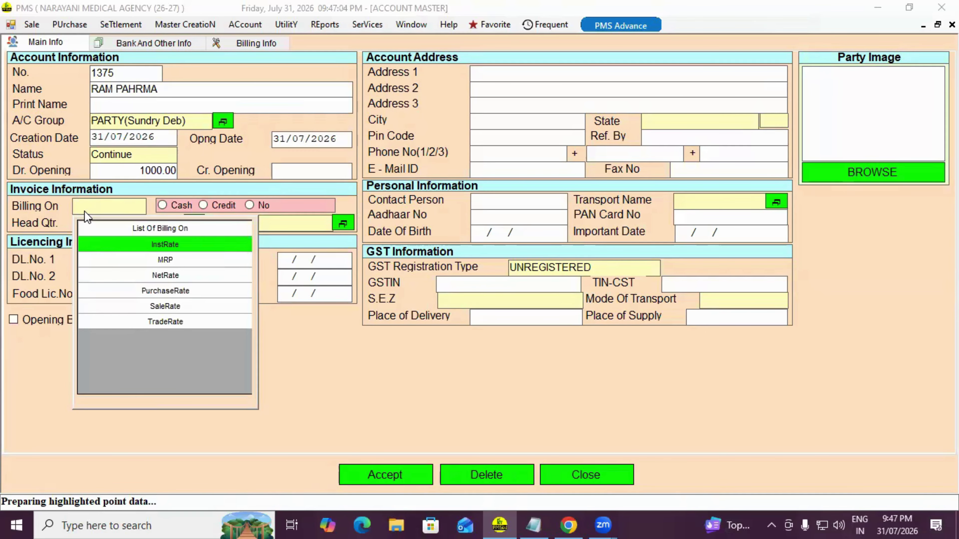
key("Down")
key("Down")
key("Down")
key("Return")
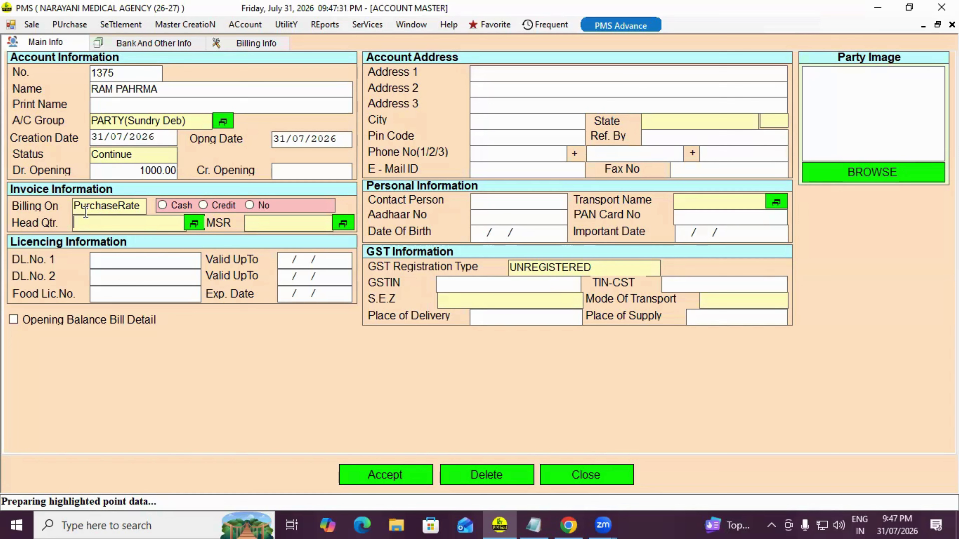
Set the account's invoice type to Credit
left_click(156, 89)
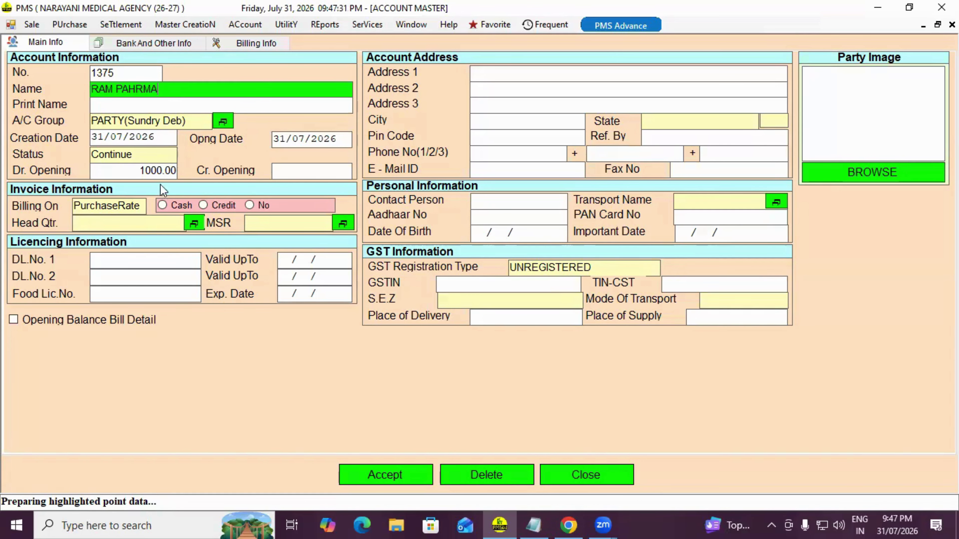
left_click(162, 205)
left_click(206, 205)
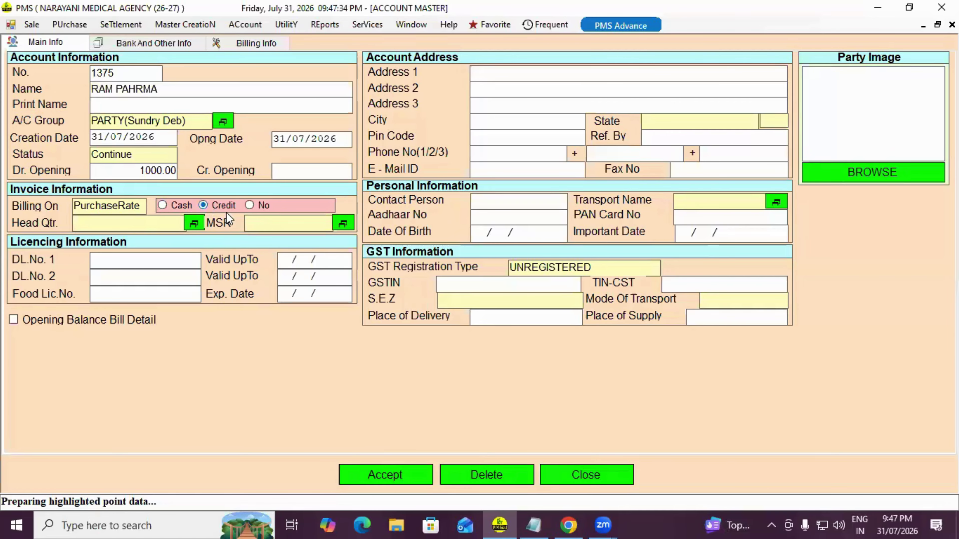
Choose MADHEPURA from the district list as the account's head quarter
left_click(87, 230)
key("Down")
key("Down")
key("Down")
key("Down")
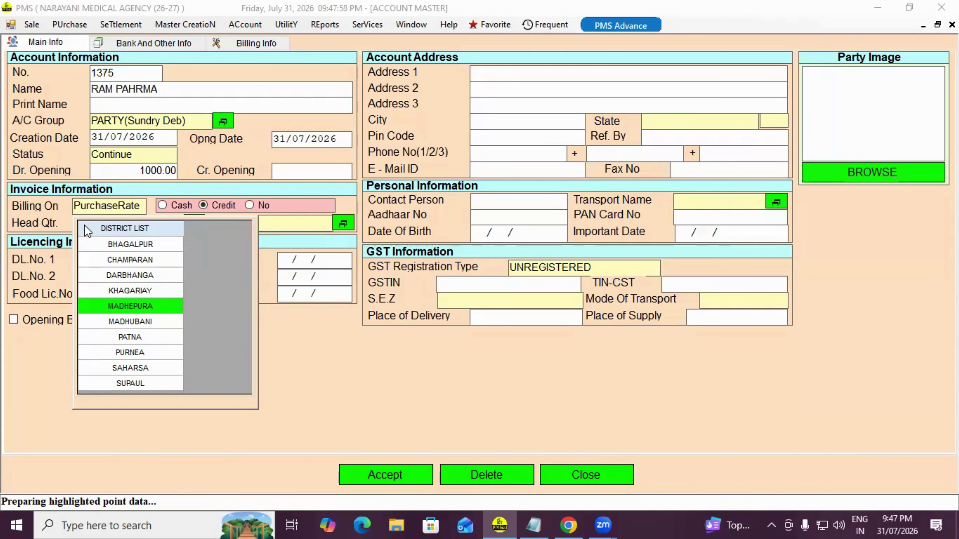
key("Down")
key("Down")
key("Up")
key("Up")
key("Return")
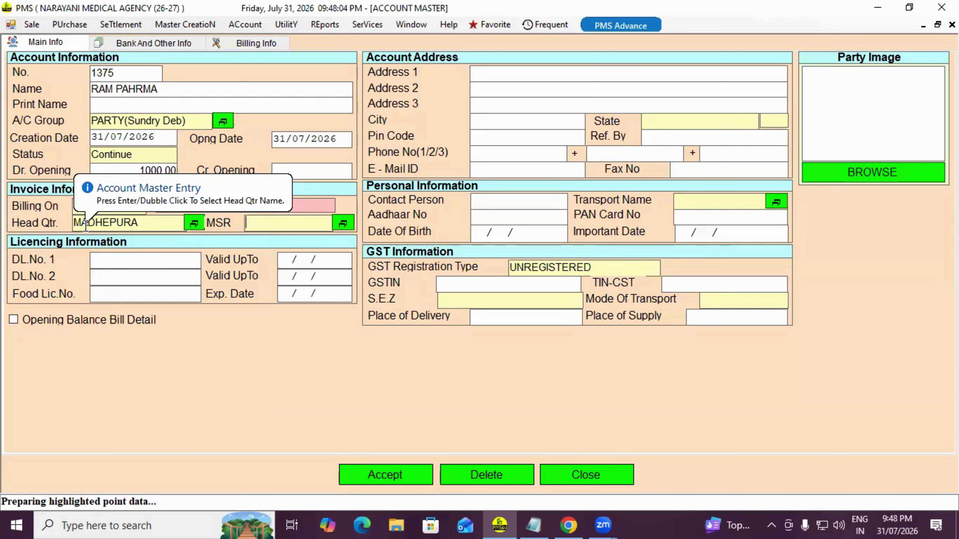
Assign the first representative in the MSR list to the account
key("Return")
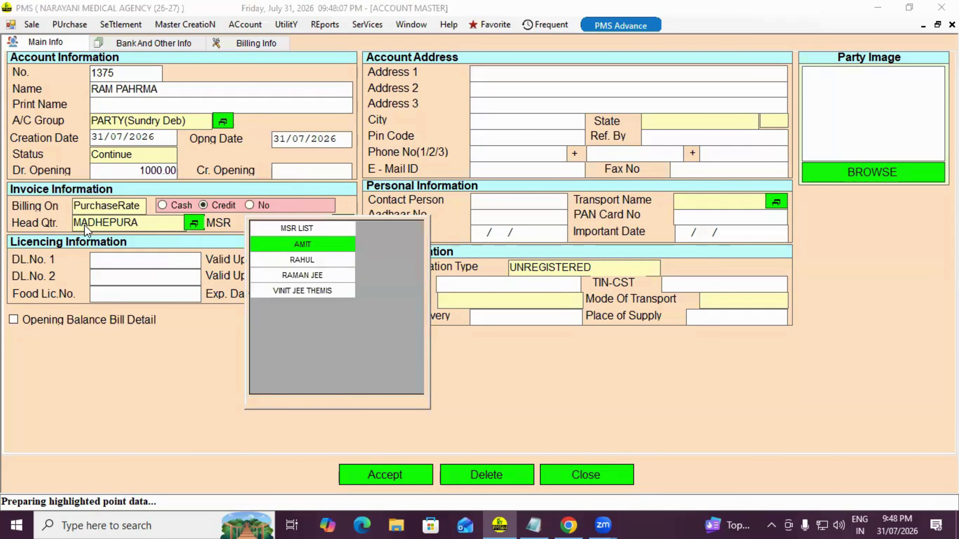
key("Down")
key("Up")
key("Return")
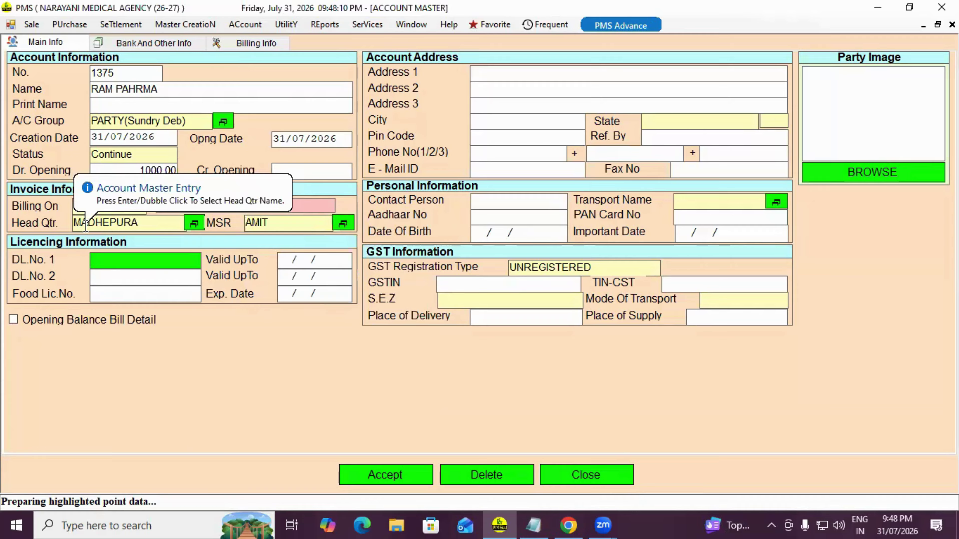
Leave the licence and address lines blank and set the account's state to BIHAR
left_click(122, 296)
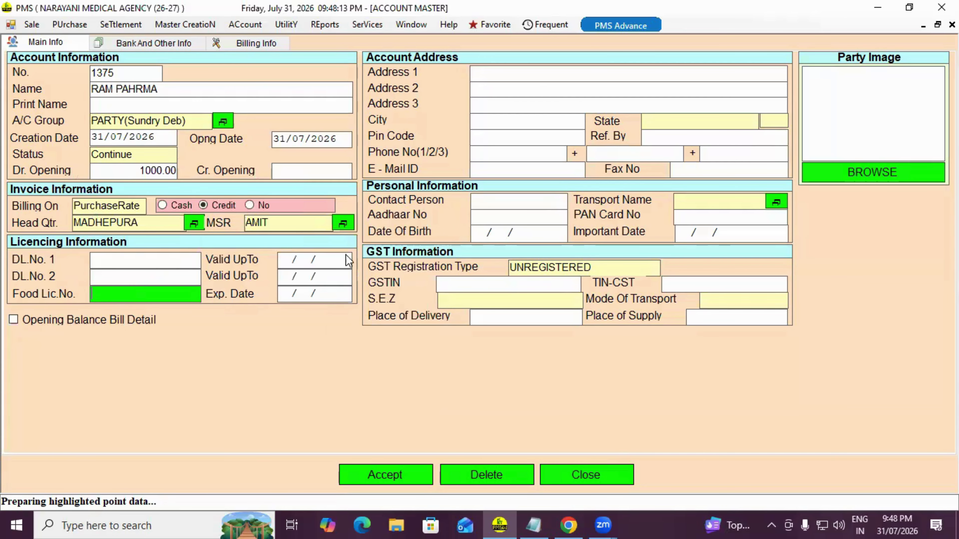
left_click(528, 71)
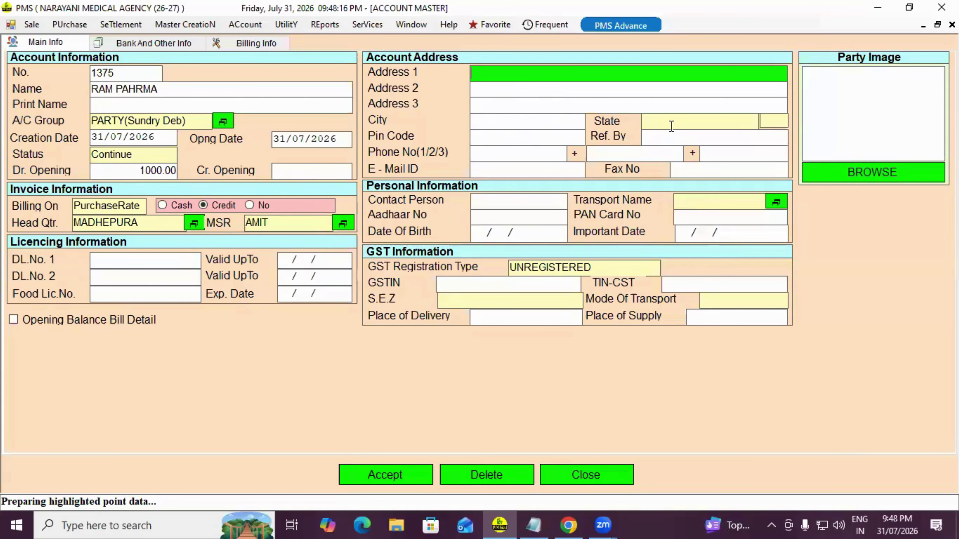
left_click(671, 126)
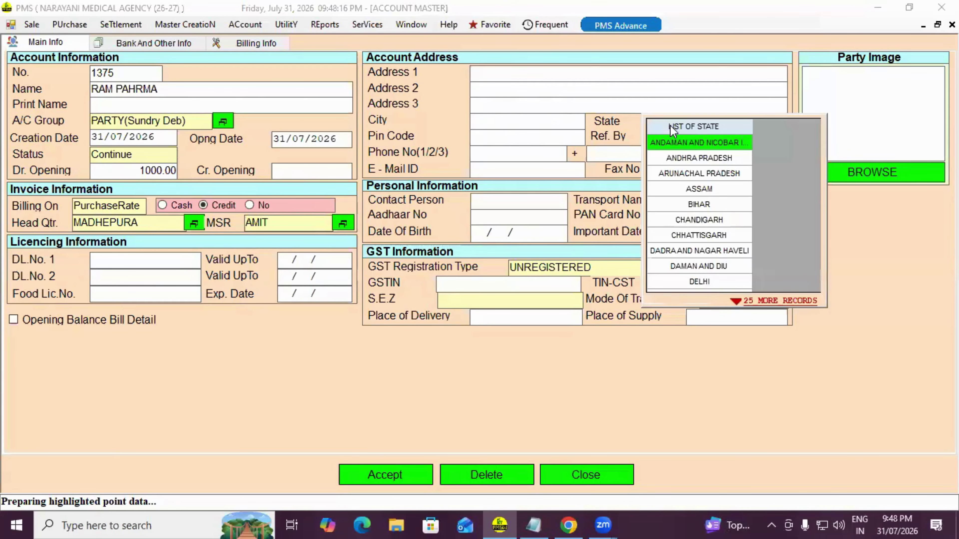
left_click(690, 206)
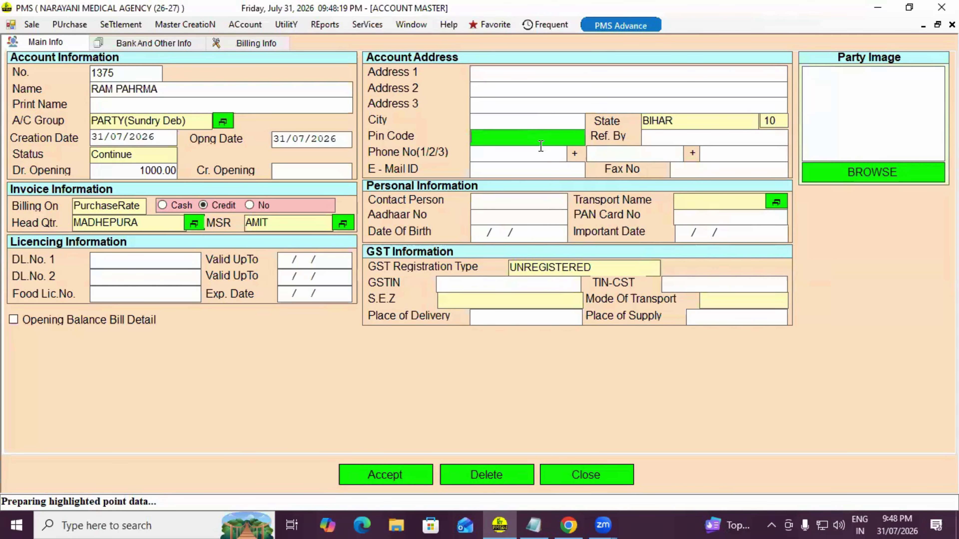
Go through the Ref. By, e-mail, fax, contact person and Aadhaar number fields without filling them in
left_click(661, 146)
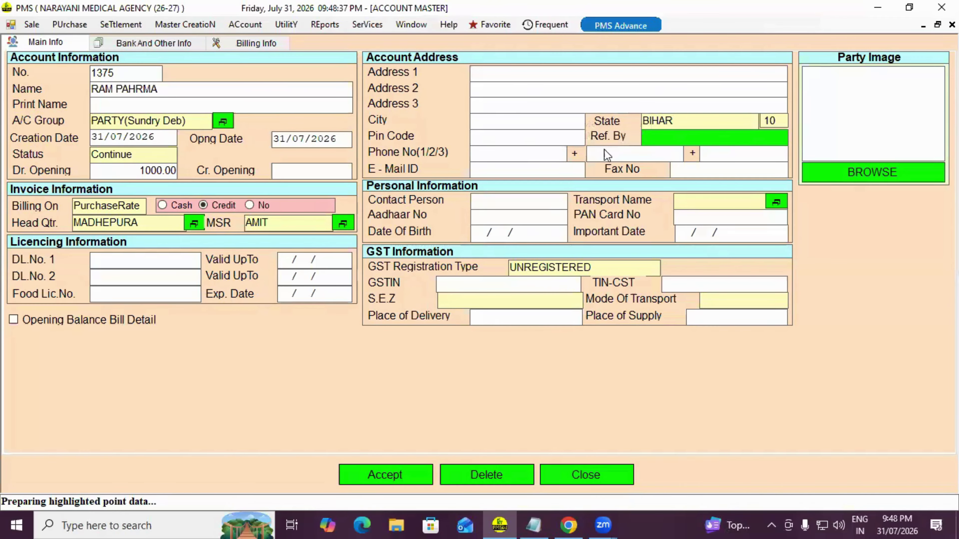
left_click(534, 163)
left_click(699, 168)
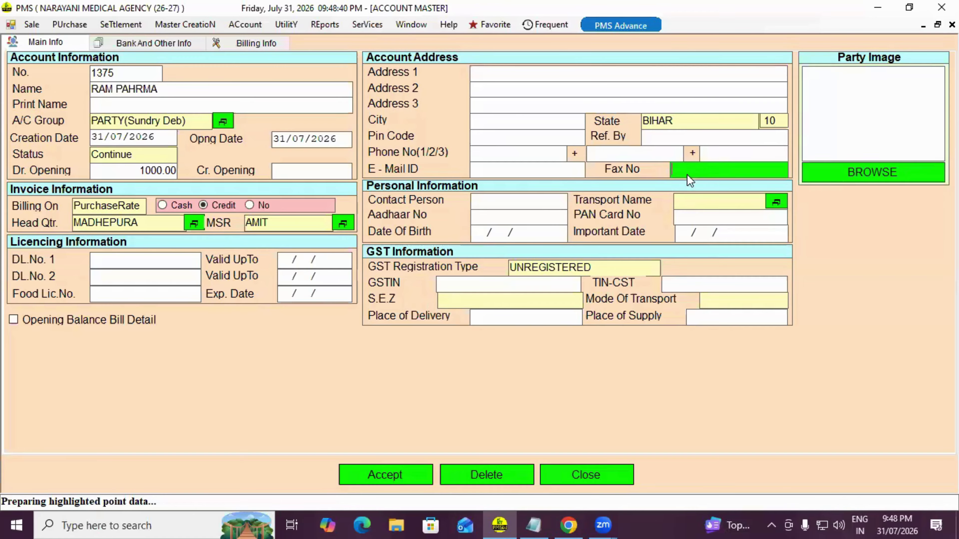
left_click(494, 199)
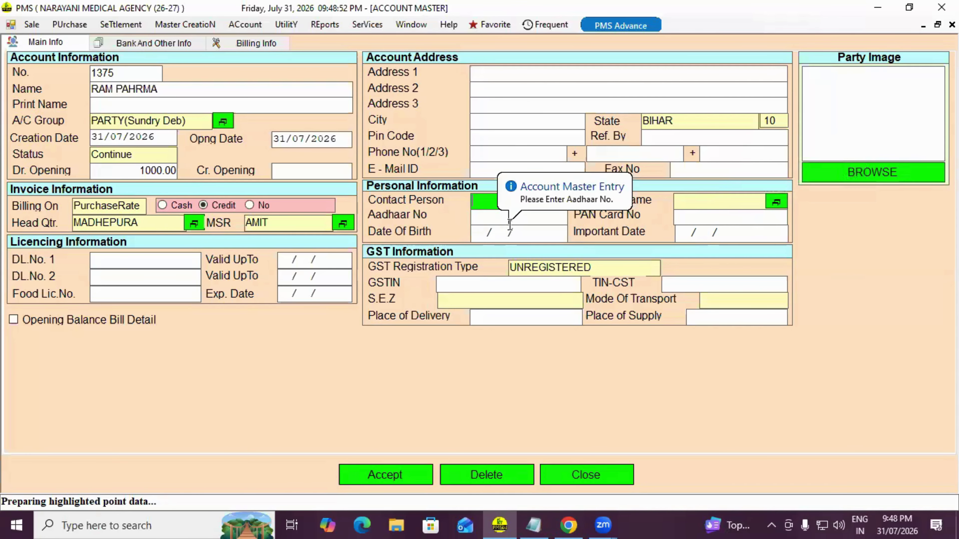
left_click(494, 219)
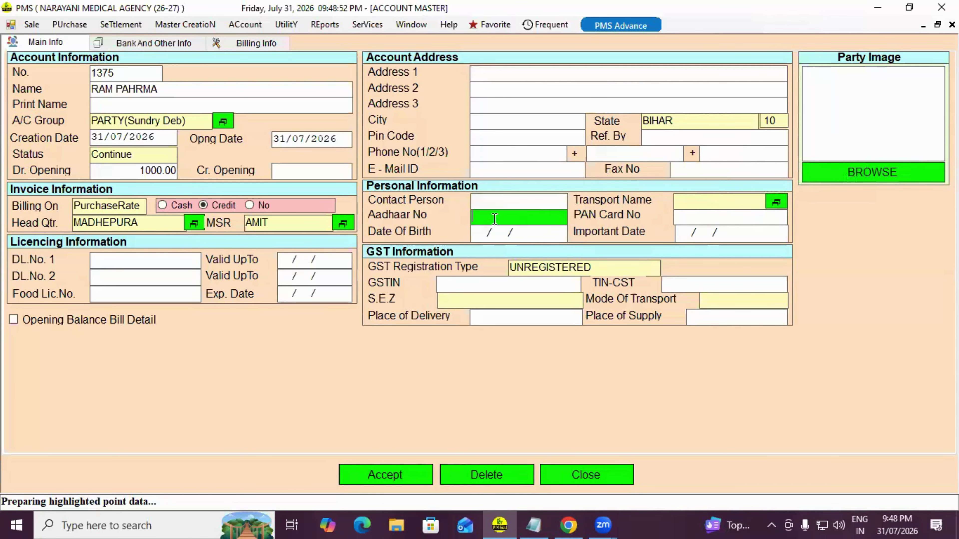
Go through the PAN card, date of birth and important date fields without filling them in
left_click(681, 216)
left_click(552, 234)
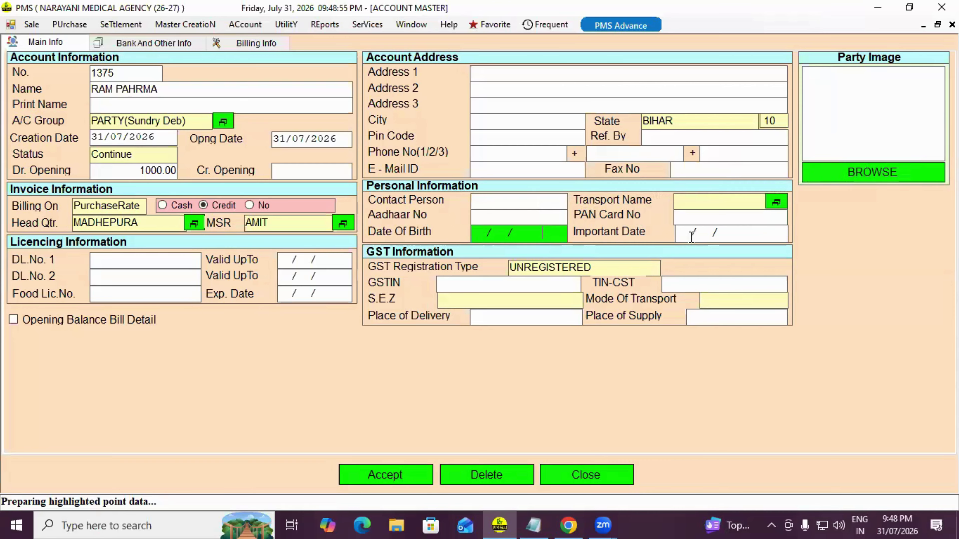
left_click(691, 237)
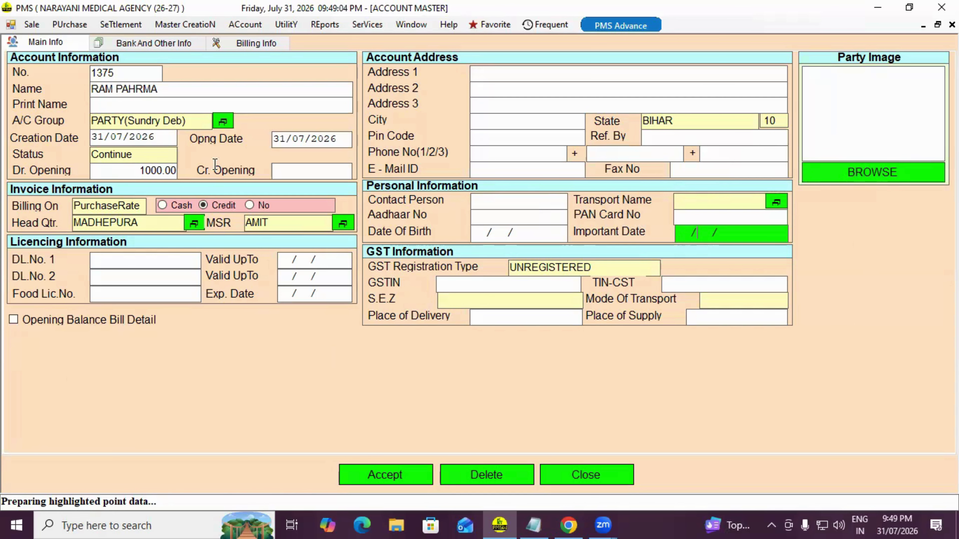
Examine the account's bank information, credit days, bills lock, interest rate, cash discount and rank name fields, leaving them all blank
left_click(162, 42)
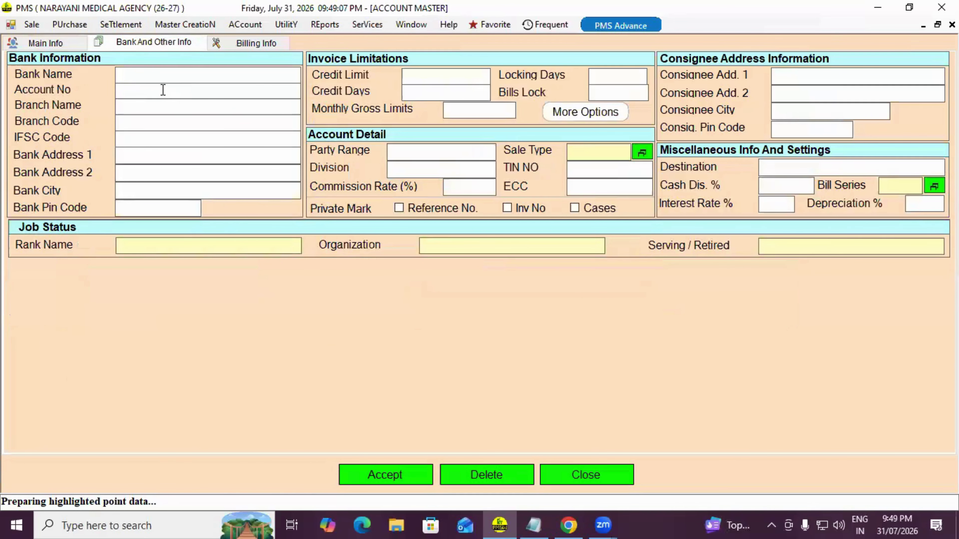
left_click(58, 43)
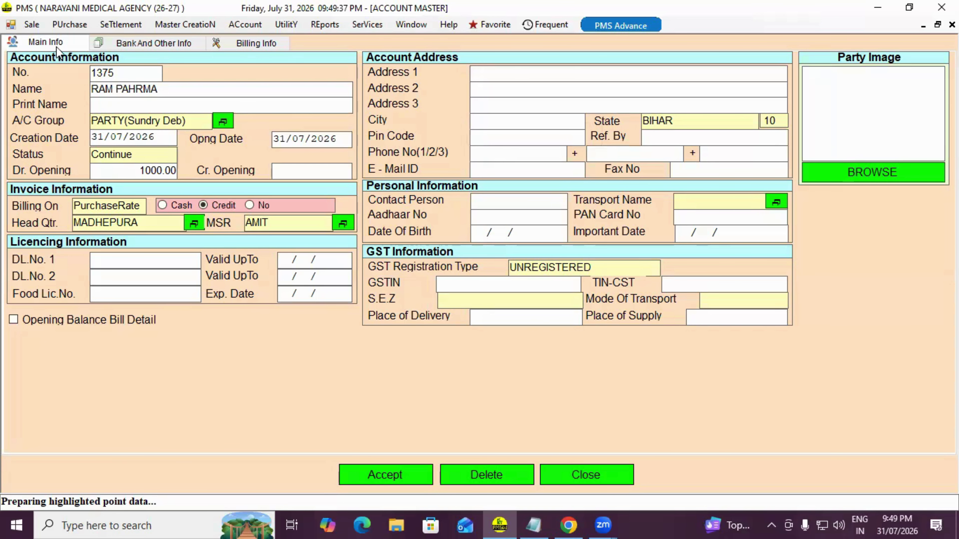
left_click(143, 45)
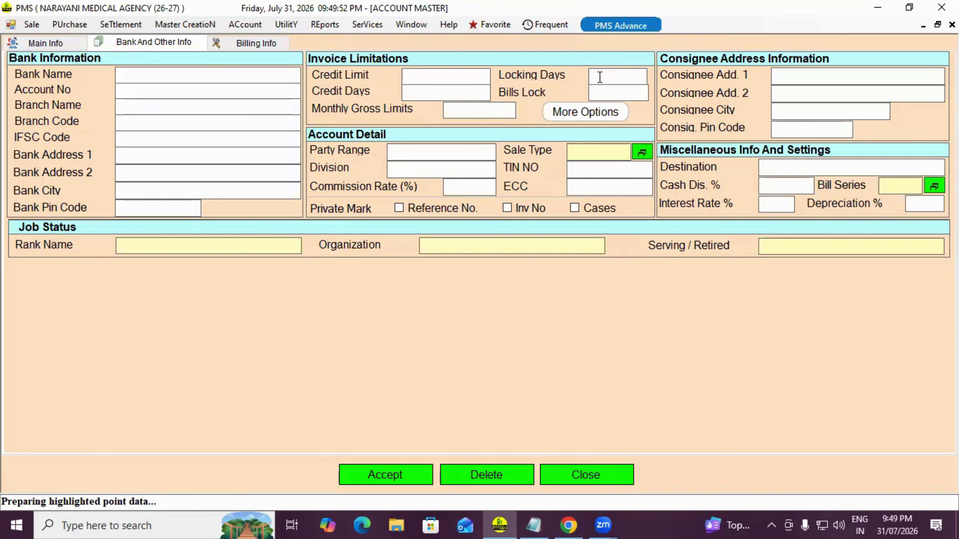
left_click(430, 95)
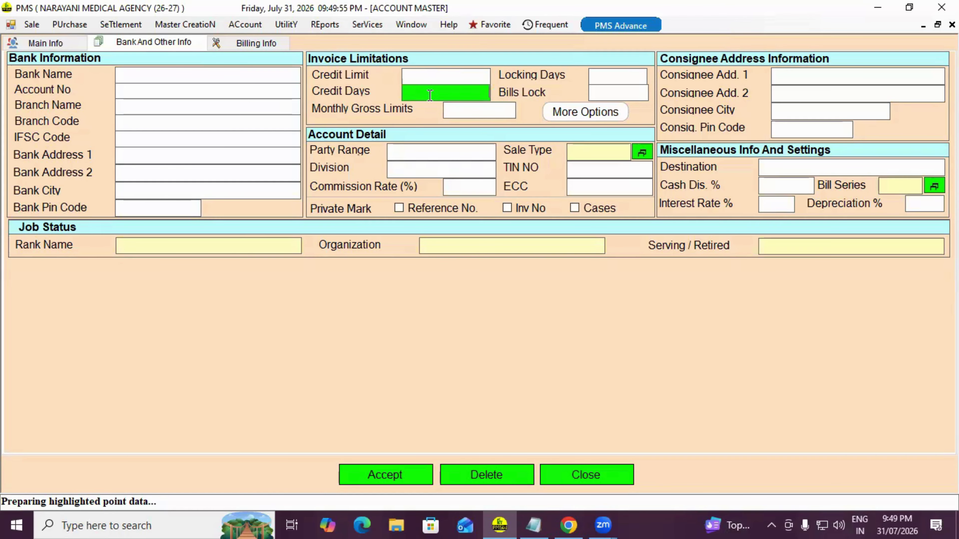
left_click(612, 90)
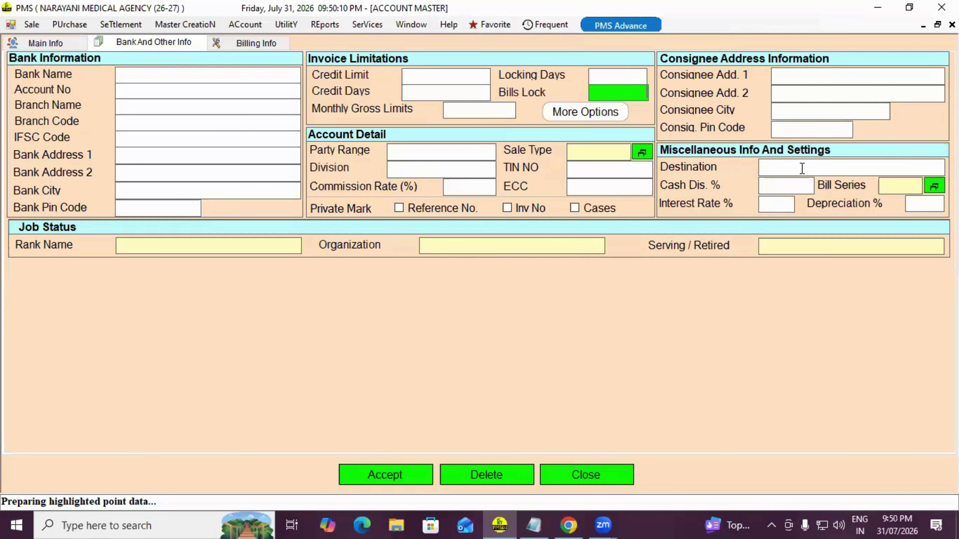
left_click(774, 206)
key("Return")
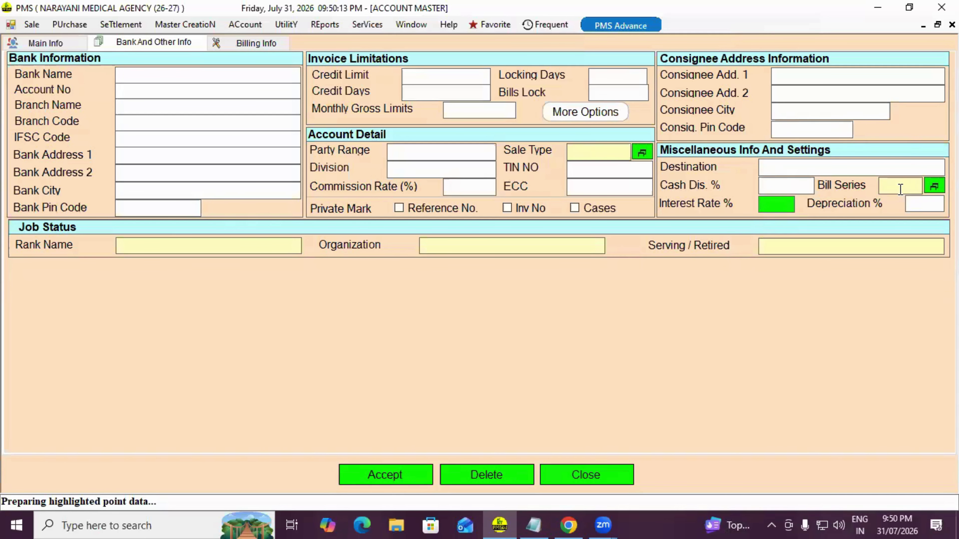
left_click(774, 183)
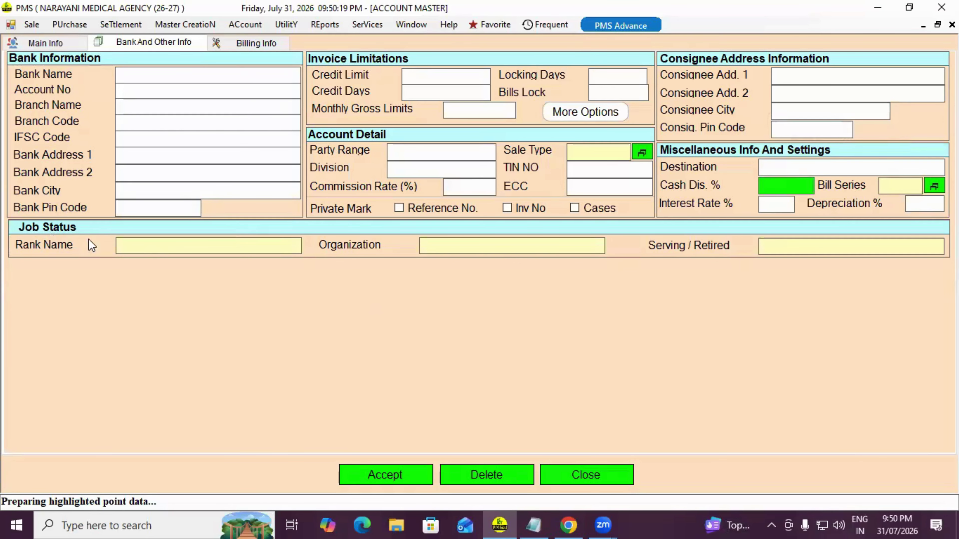
left_click(162, 246)
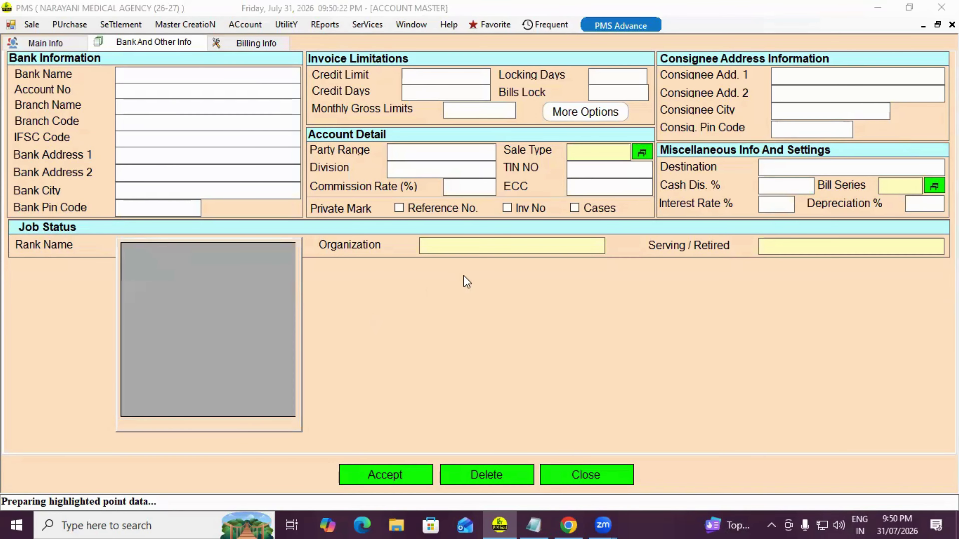
key("Escape")
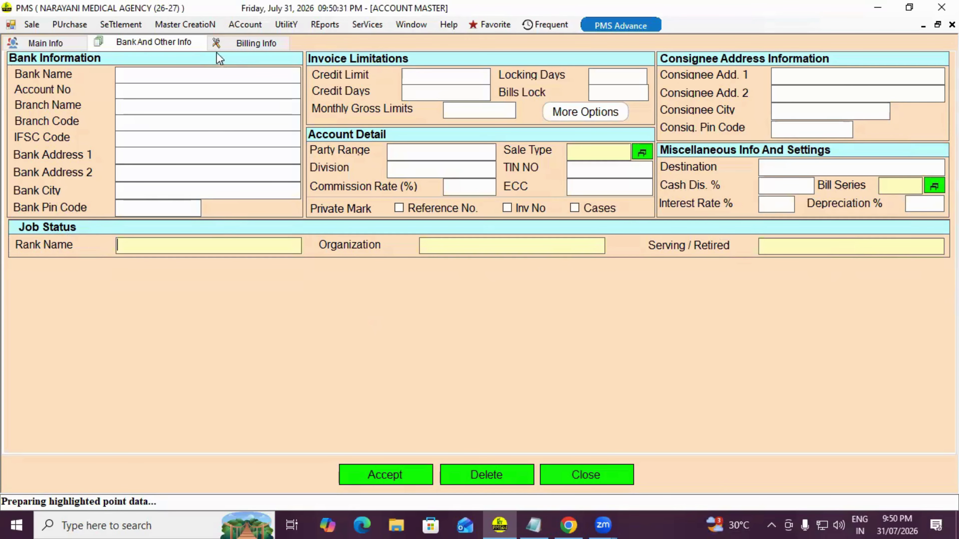
Enter fffffffff as the message shown while dealing with the party and review the account's main and bank details
left_click(243, 45)
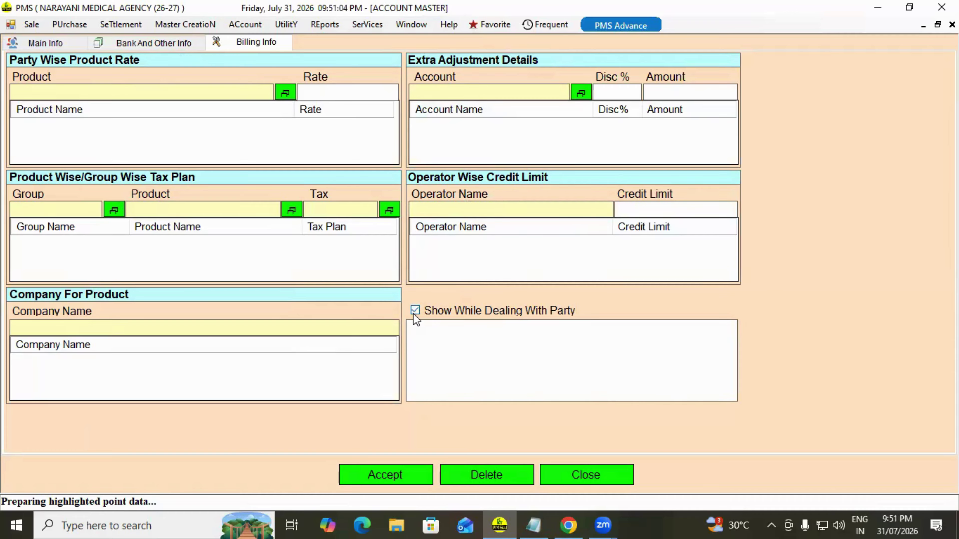
left_click(536, 335)
type("fffffffff")
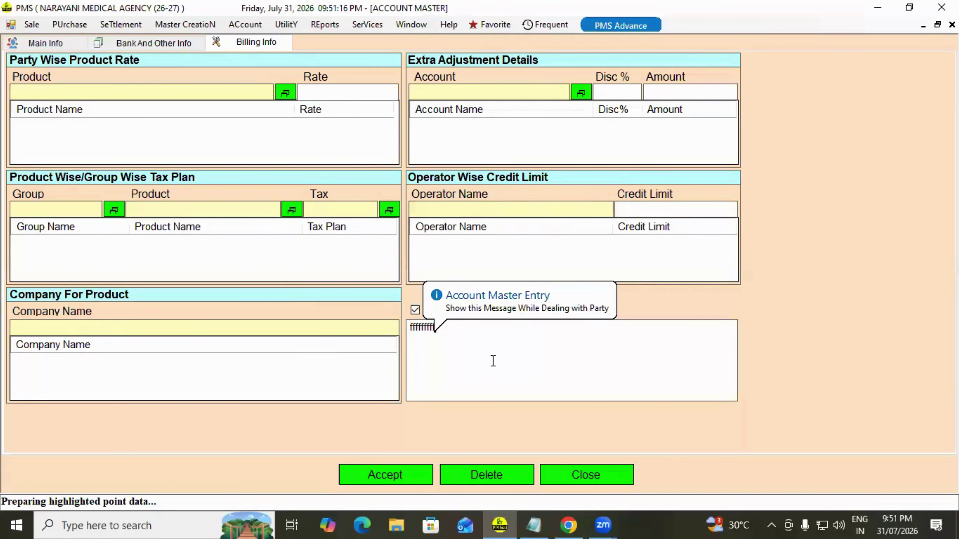
left_click(57, 40)
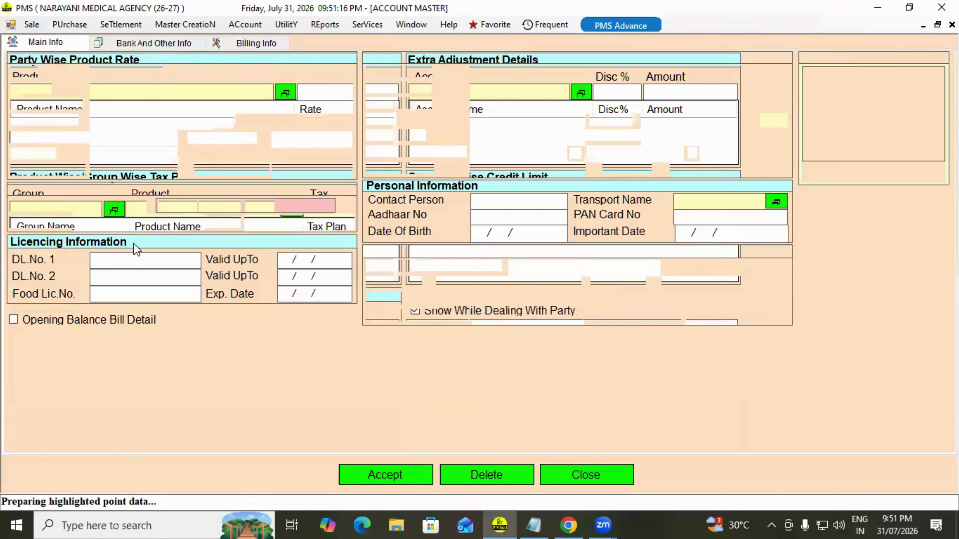
left_click(173, 43)
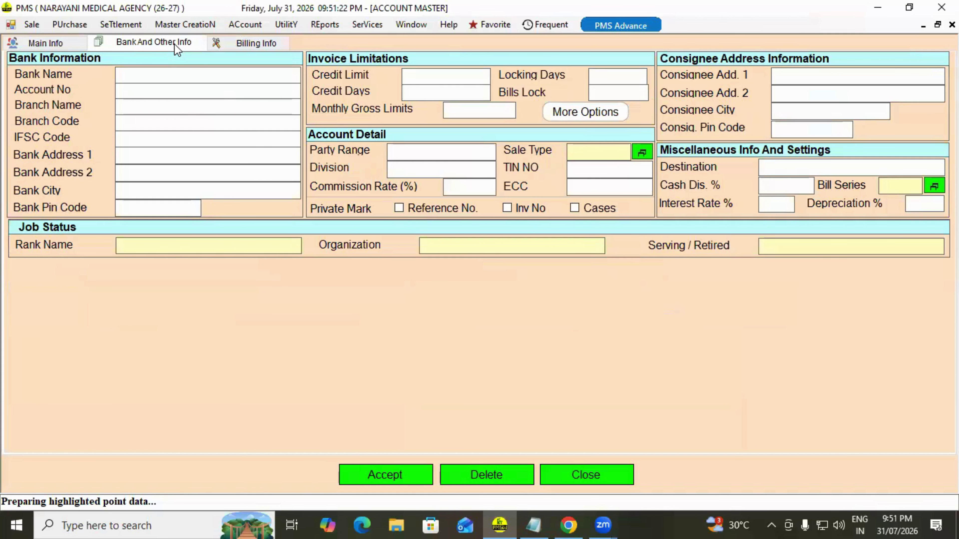
left_click(268, 50)
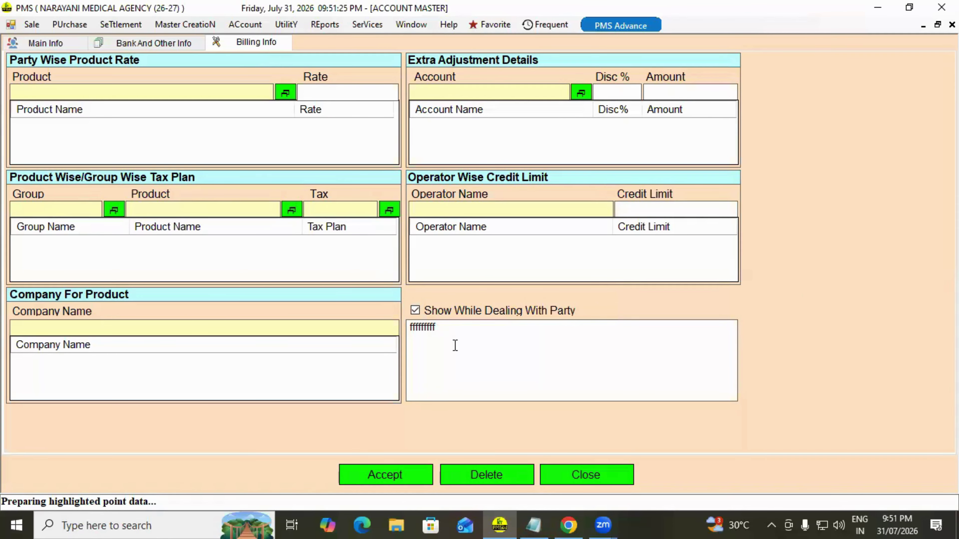
Clear the party message and leave the Account Master without accepting the new account
left_click_drag(438, 328, 403, 334)
key("BackSpace")
key("Escape")
key("Return")
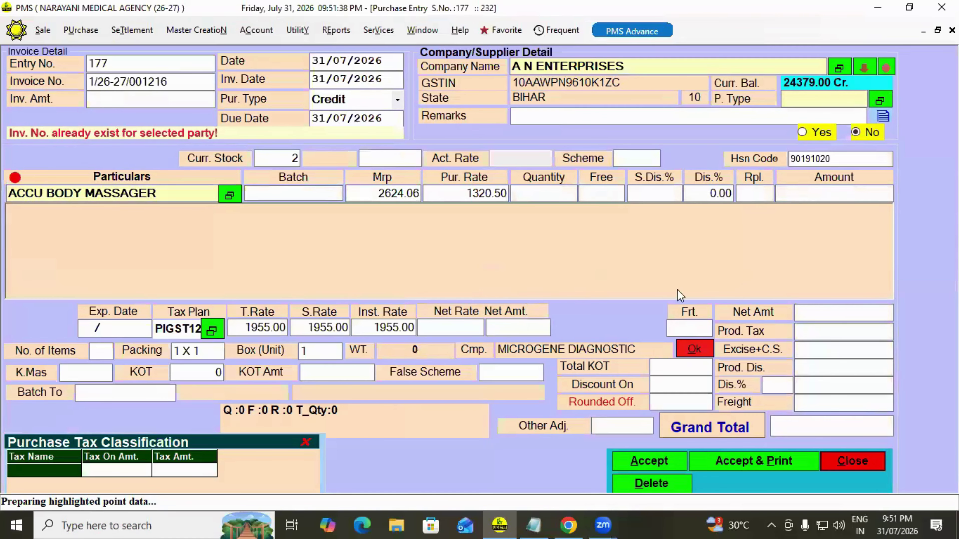
Open the bulk account master editor and set Address2 of AARK PHARMACEUTICALS PVT.LTD. to FFFF
left_click(175, 32)
mouse_move(239, 164)
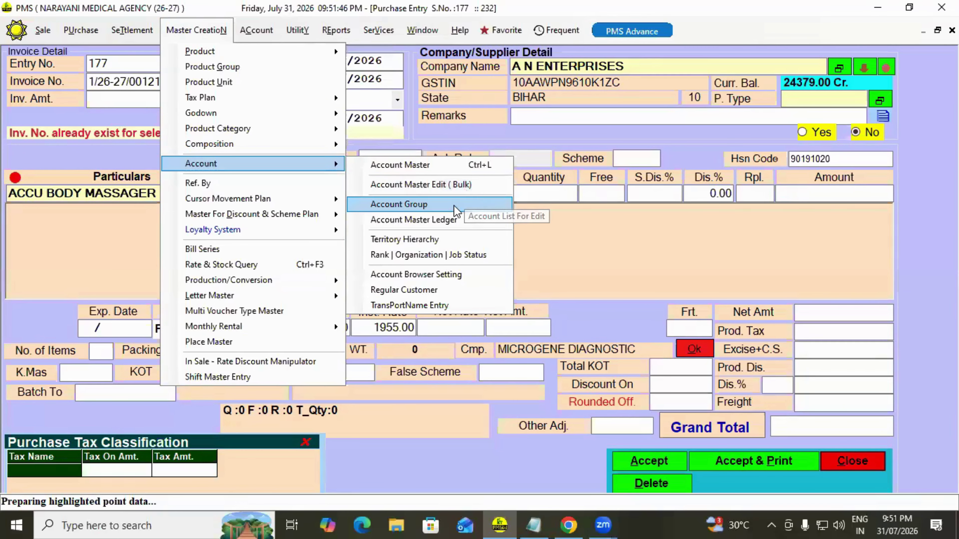
left_click(466, 184)
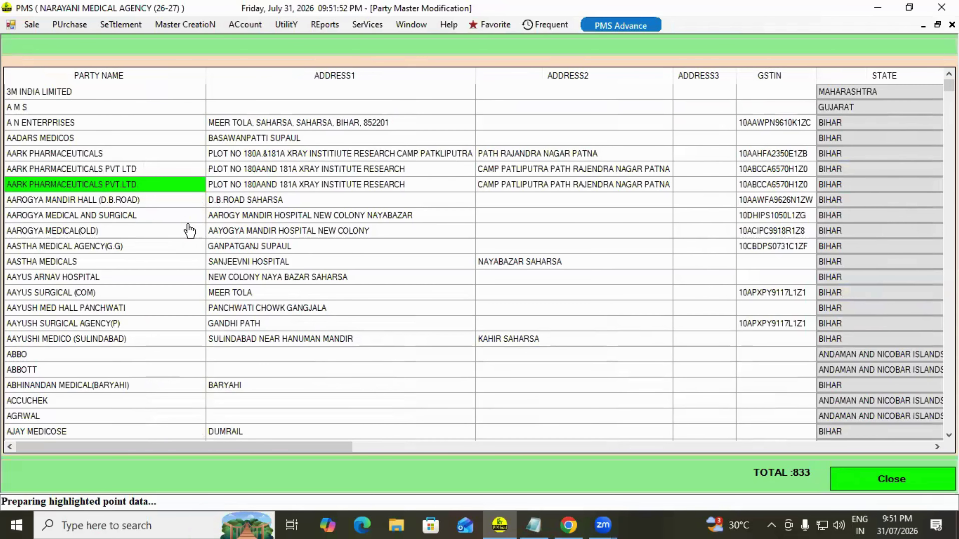
key("Right")
key("Right")
key("Right")
key("Left")
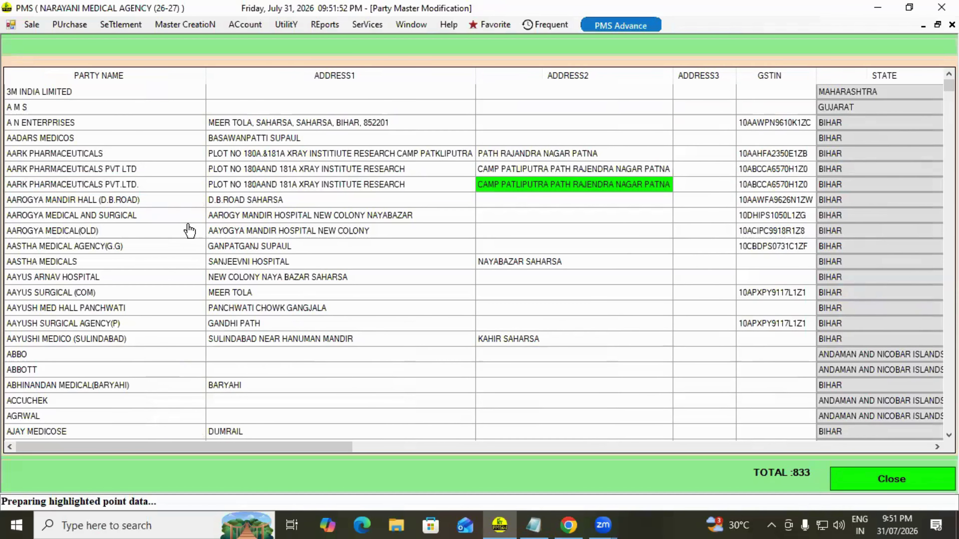
key("F2")
type("FFFF")
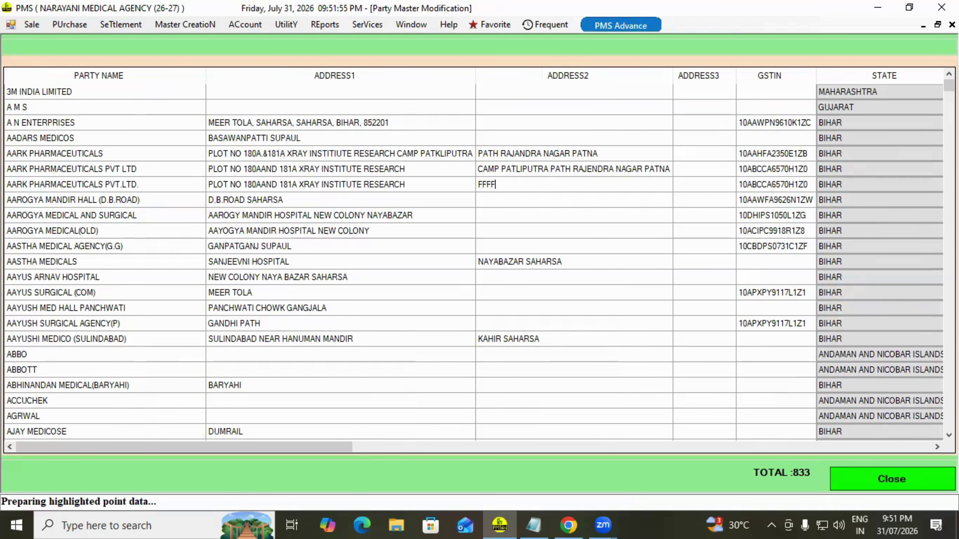
key("Return")
Look across the party list's GSTIN, state, city and pin code columns and close the bulk editor
key("Right")
key("Right")
key("Right")
key("Right")
key("Right")
key("Right")
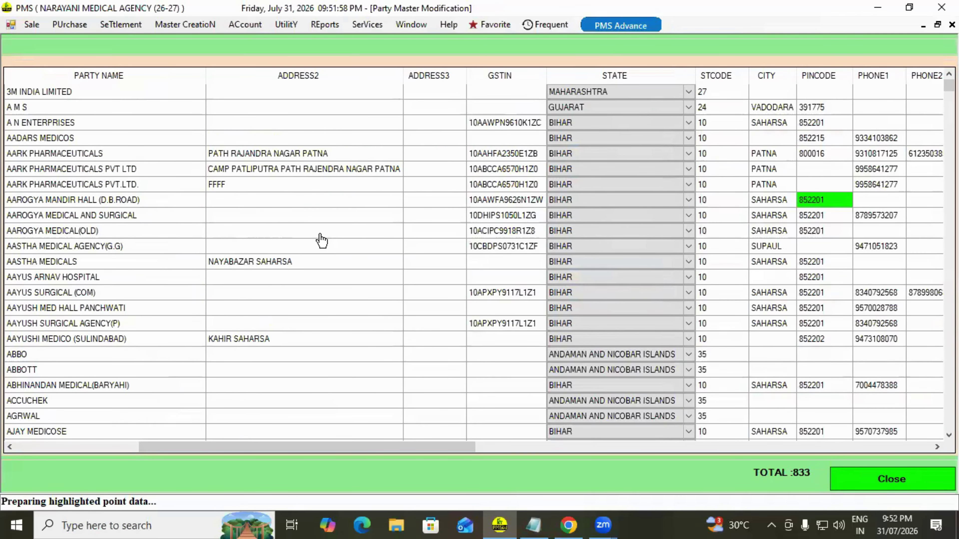
key("alt")
left_click(885, 481)
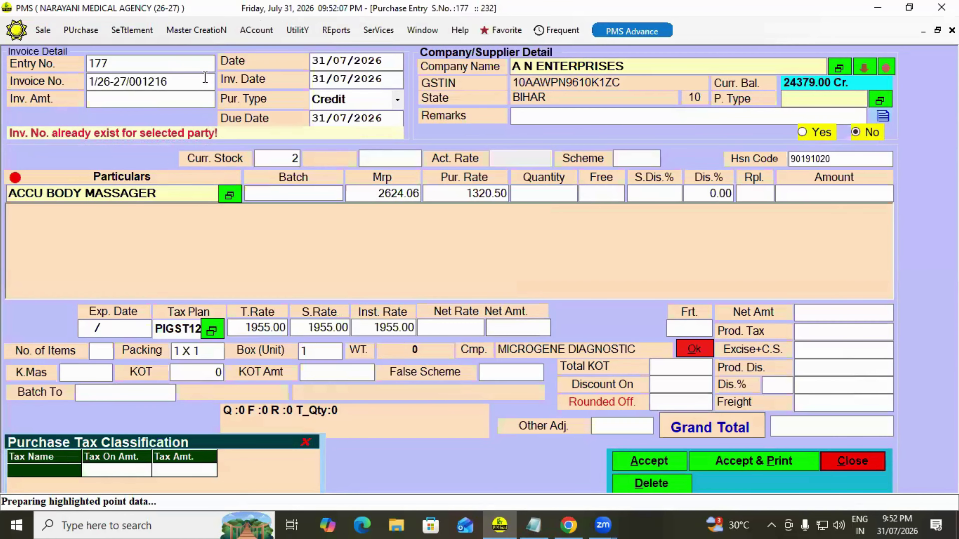
Open the Account Group master, browse the list of existing group accounts and close the form
left_click(197, 29)
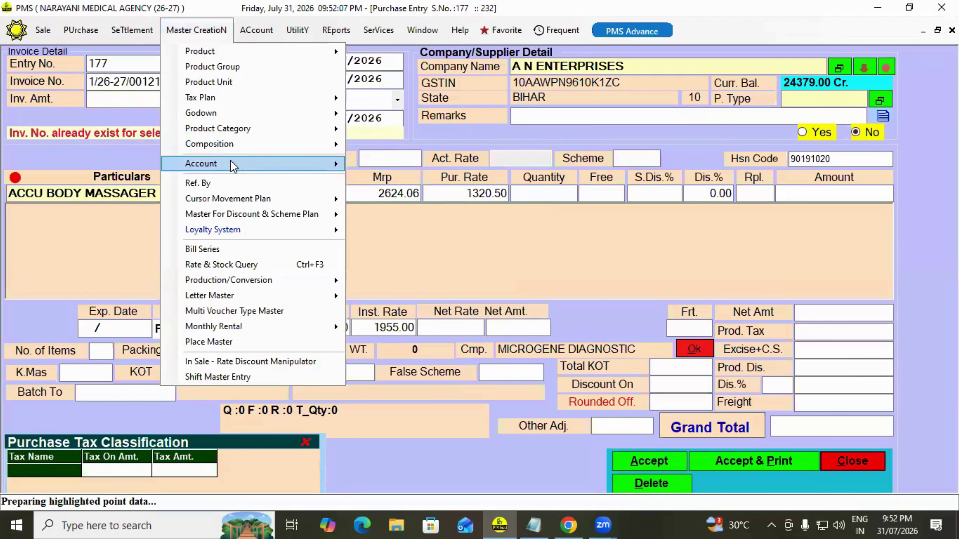
left_click(449, 205)
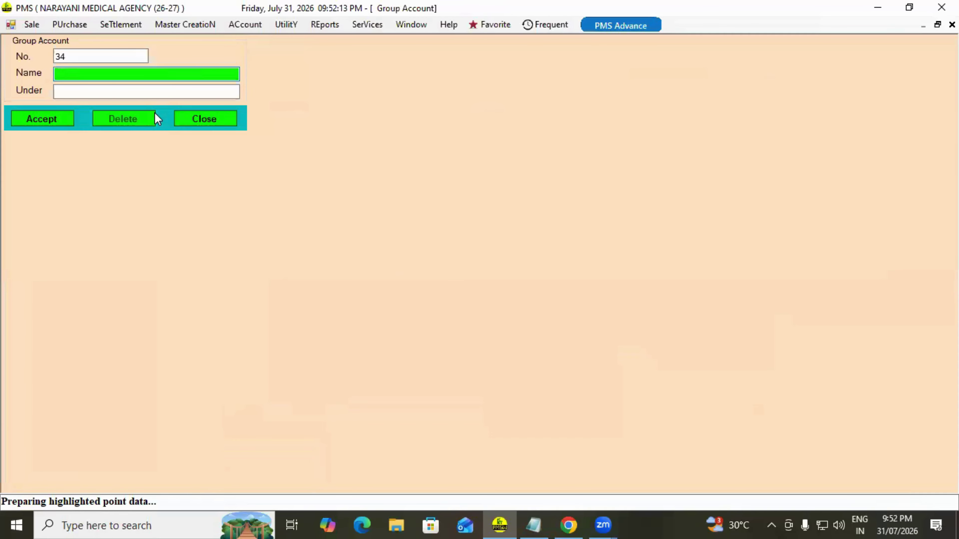
key("F1")
key("Down")
key("Down")
key("Down")
key("Down")
key("Down")
key("Down")
key("Down")
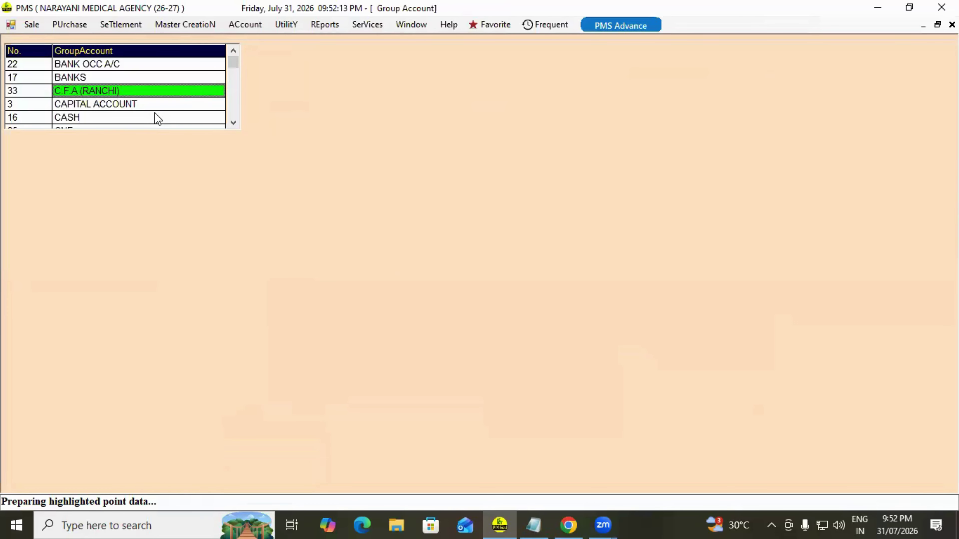
key("Down")
key("Down")
key("Down")
key("Down")
key("Down")
key("Down")
key("Down")
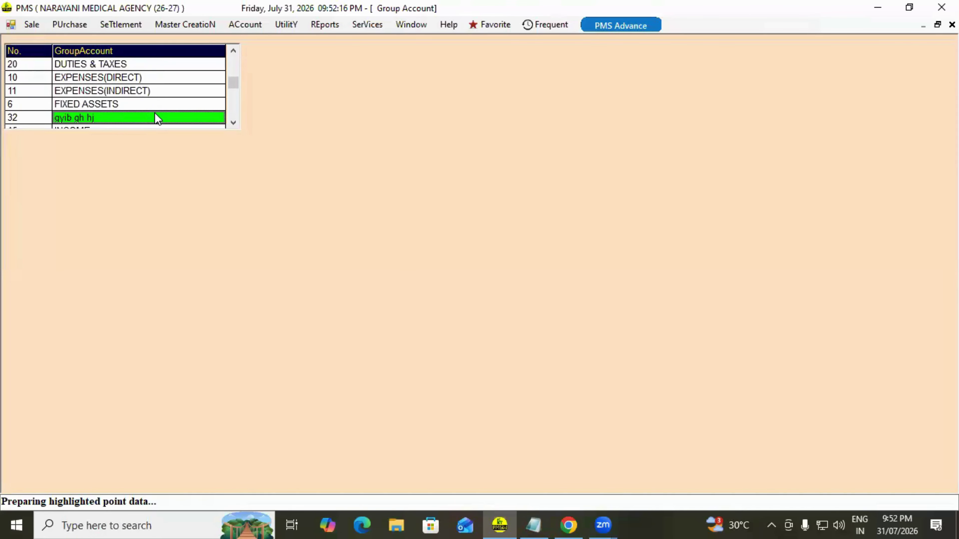
key("Up")
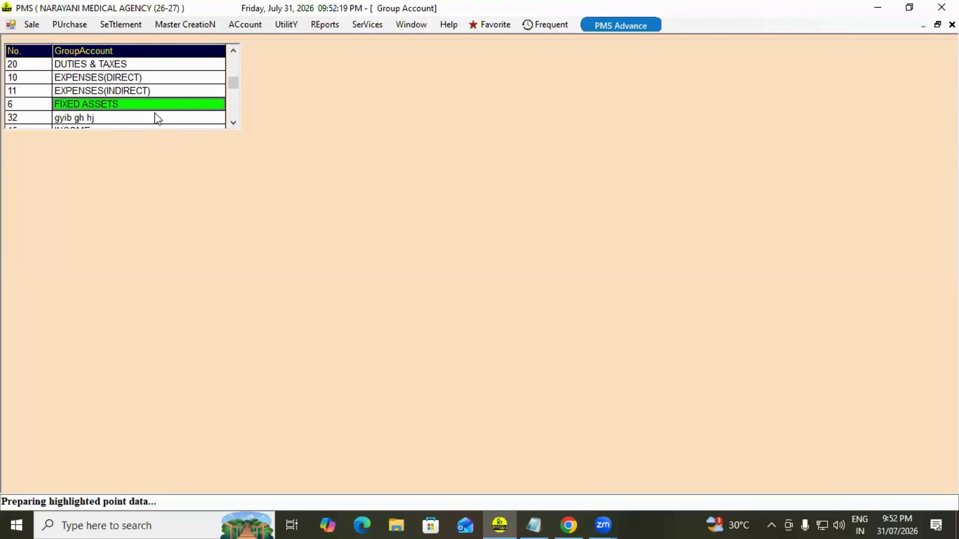
key("Escape")
left_click(211, 115)
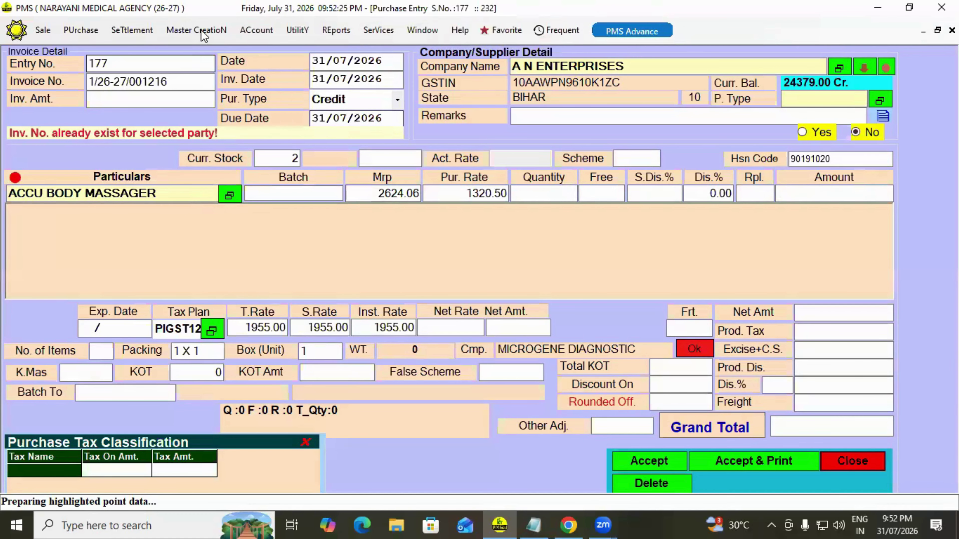
Open the Territory Hierarchy and examine the areas and districts under the states BH and BIHAR, including RAXAUL and BHAGALPUR
left_click(200, 30)
mouse_move(228, 166)
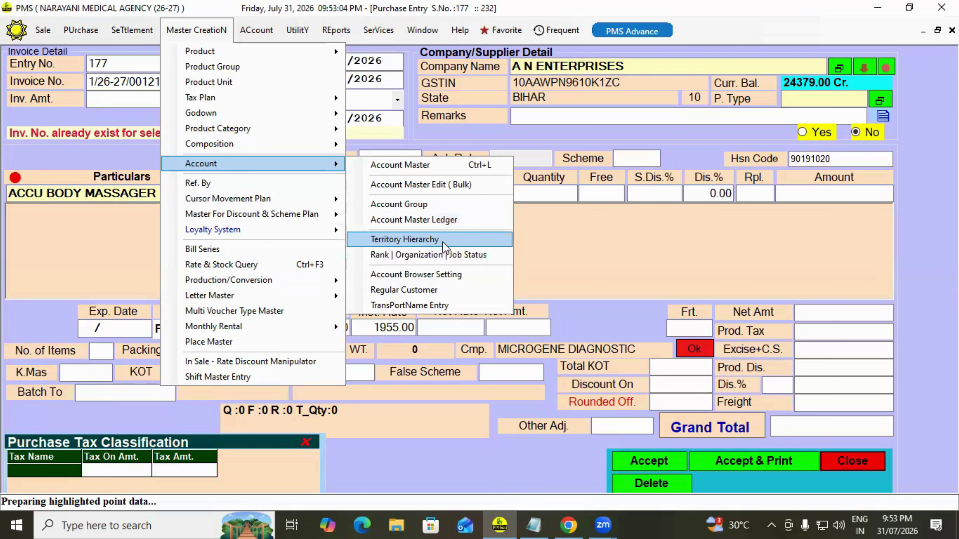
left_click(405, 239)
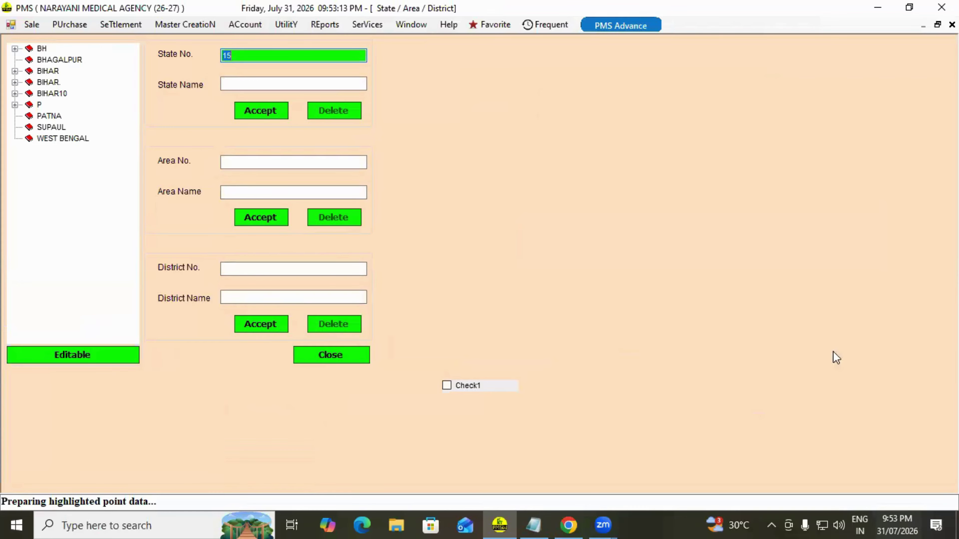
left_click(57, 58)
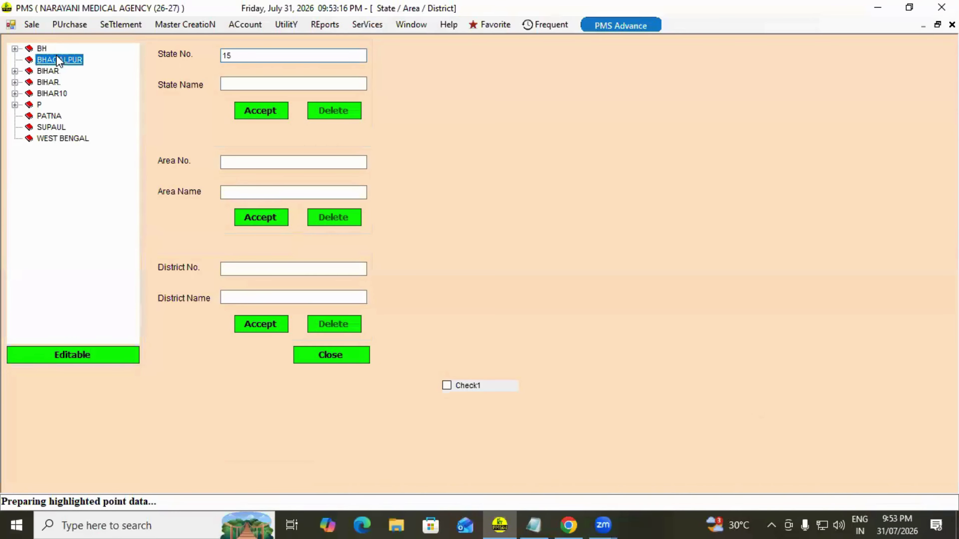
left_click(41, 49)
left_click(15, 48)
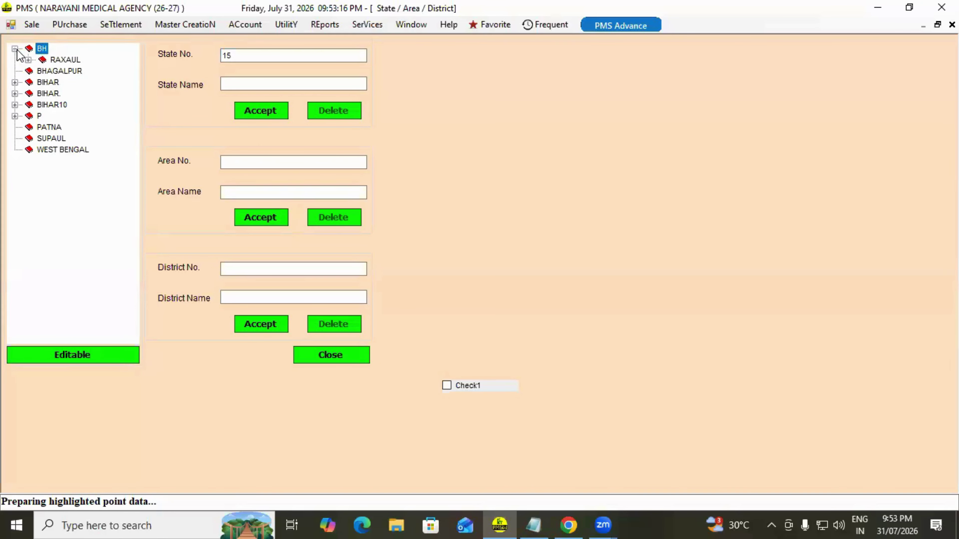
left_click(28, 59)
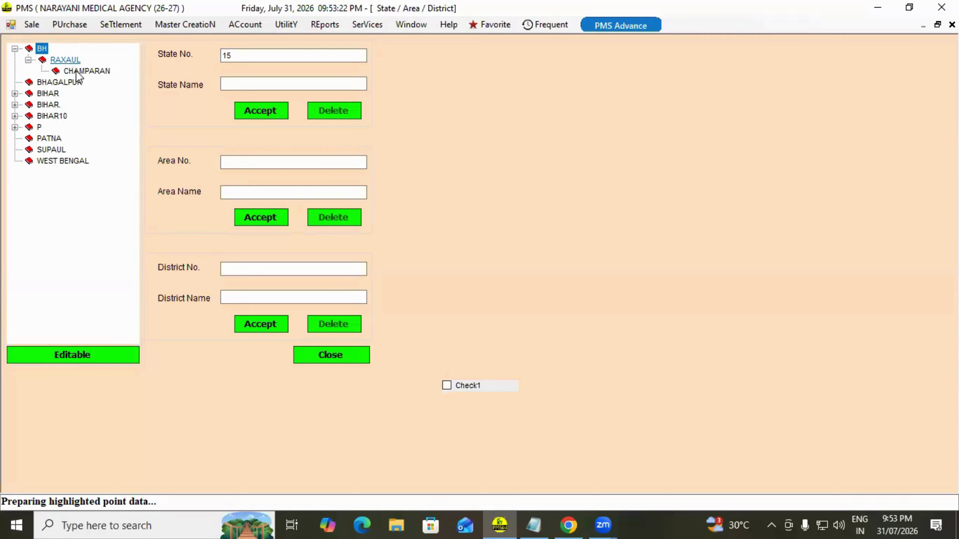
left_click(14, 93)
left_click(28, 105)
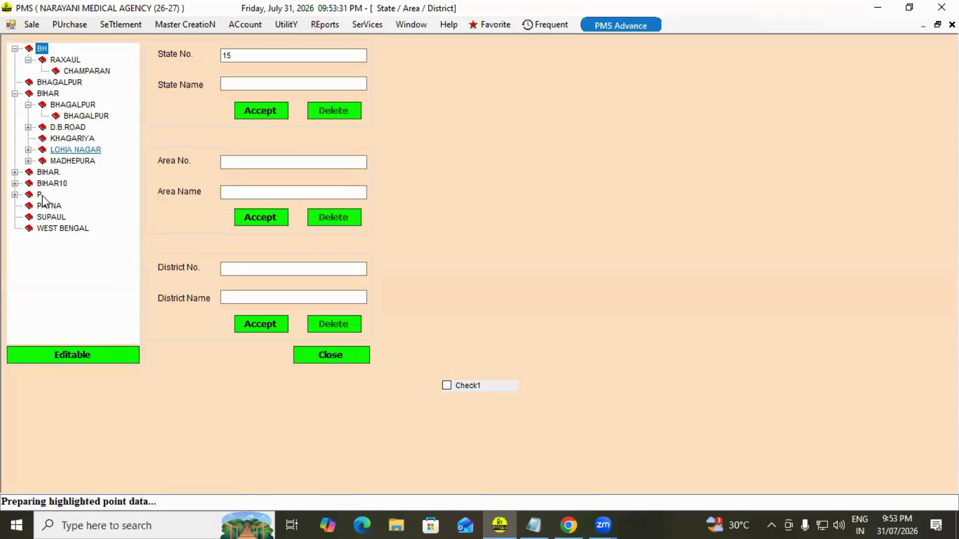
Examine the area and district under state P and the area and district number fields, and close the Territory Hierarchy
left_click(16, 195)
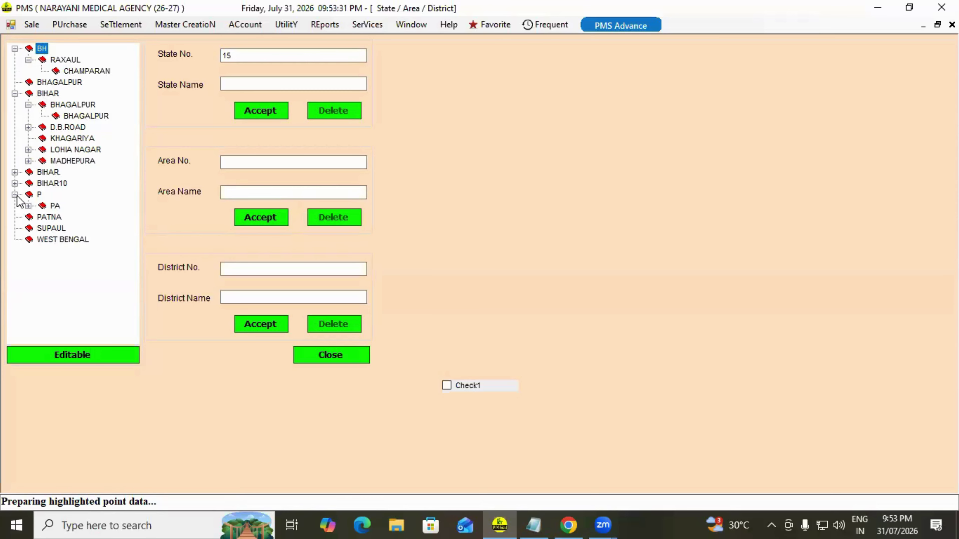
left_click(28, 206)
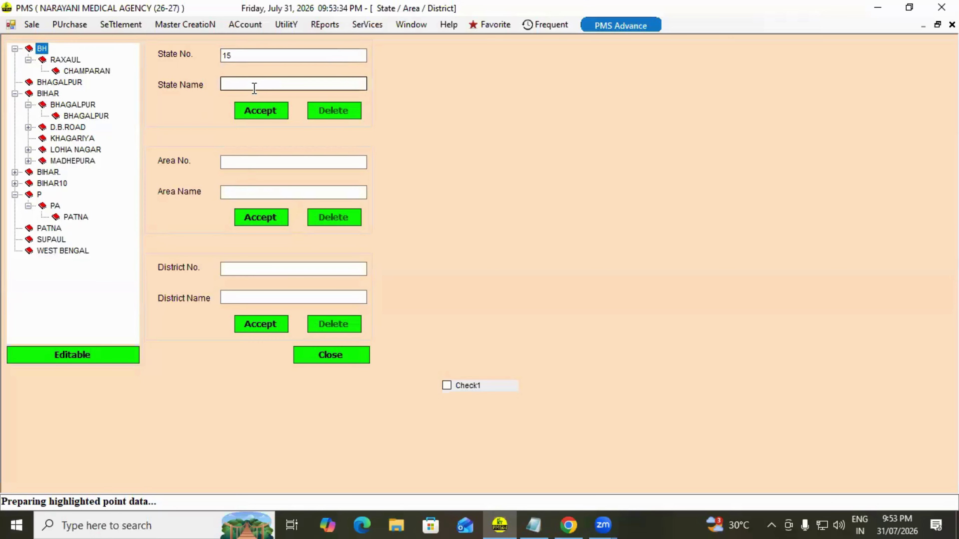
left_click(251, 161)
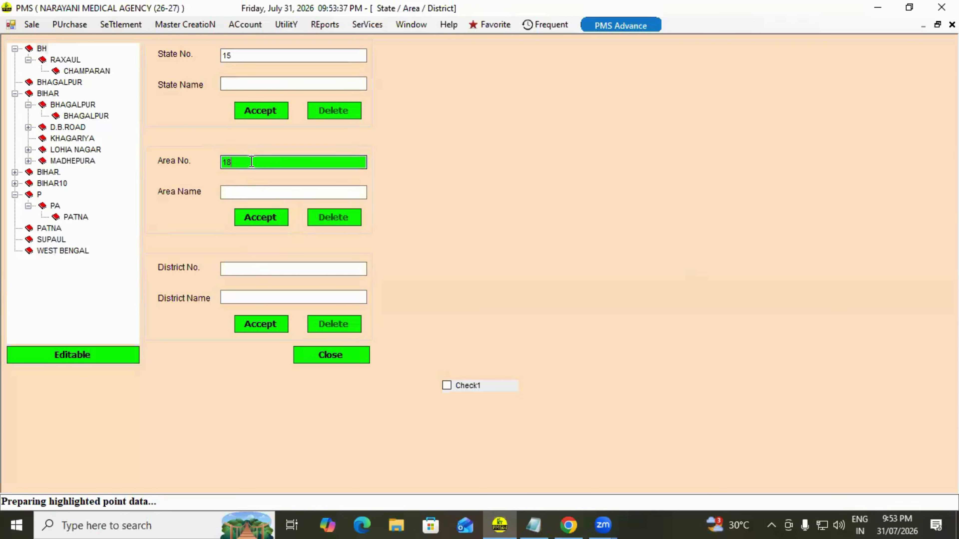
left_click(257, 268)
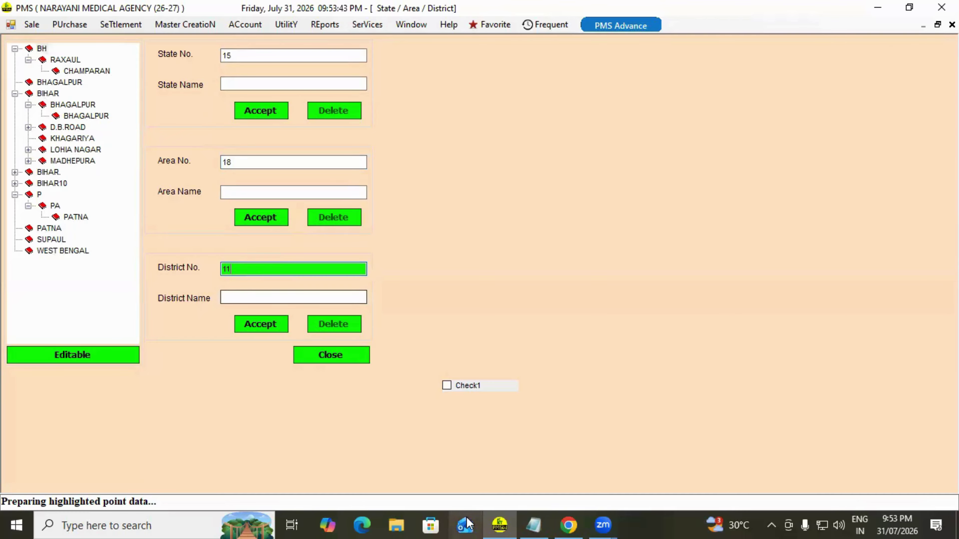
left_click(325, 28)
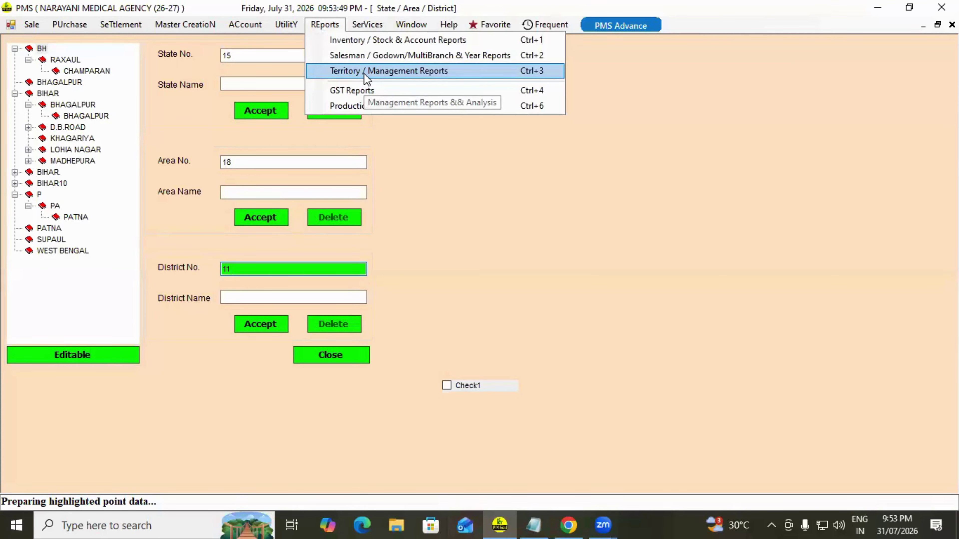
left_click(515, 286)
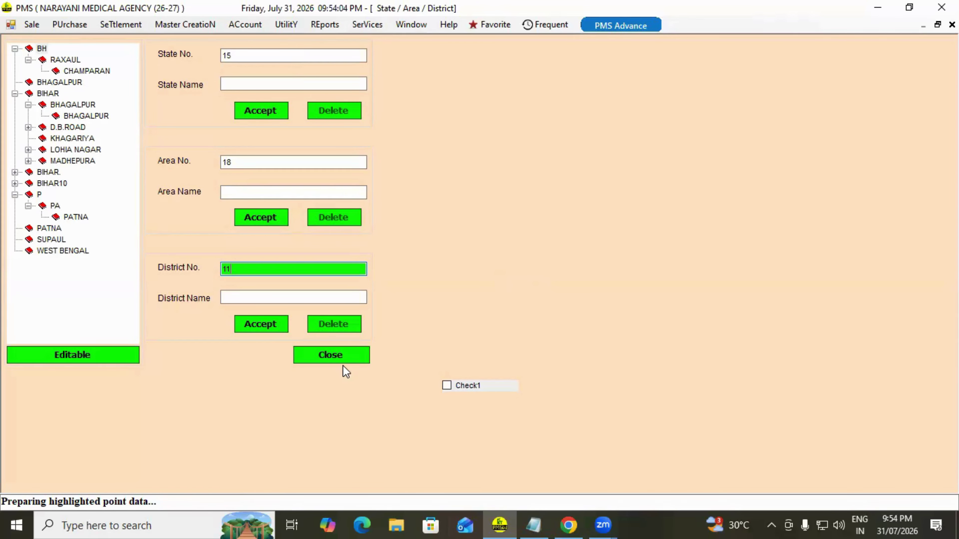
left_click(346, 355)
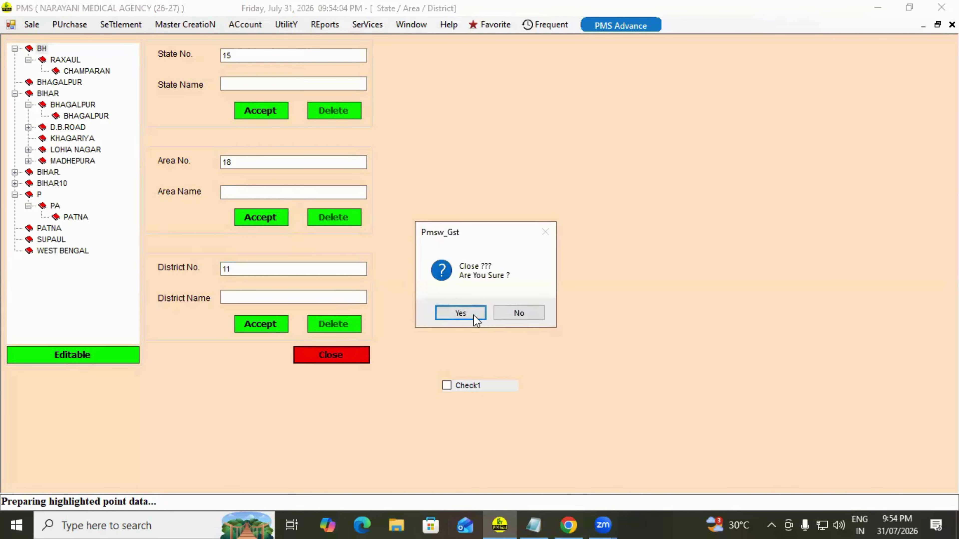
left_click(474, 315)
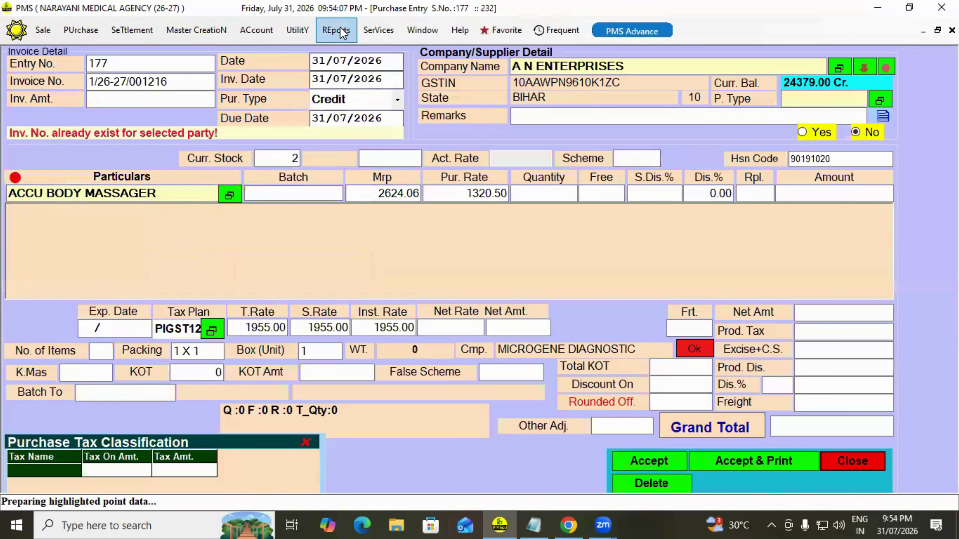
Open the party list for the purchase entry's company name, look over its columns and keep A N ENTERPRISES
left_click(336, 30)
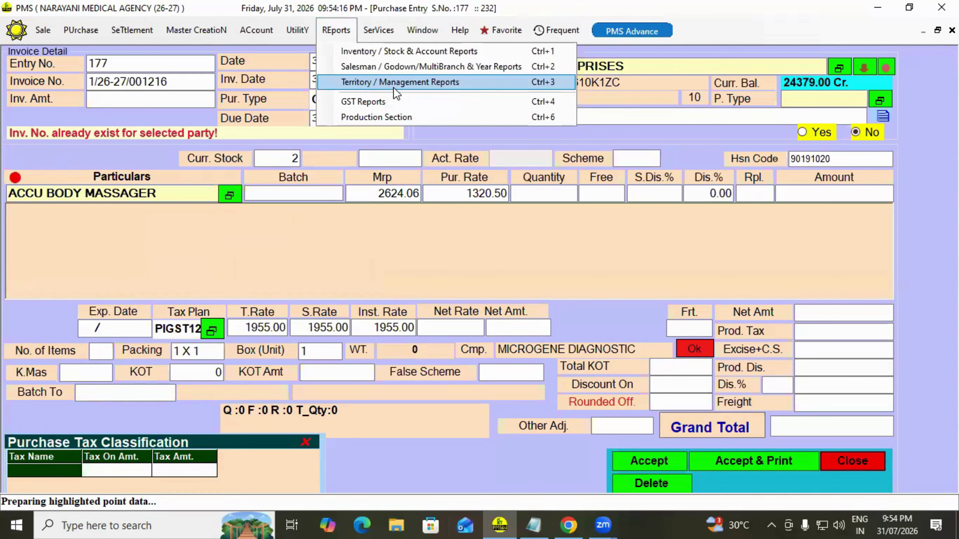
left_click(223, 30)
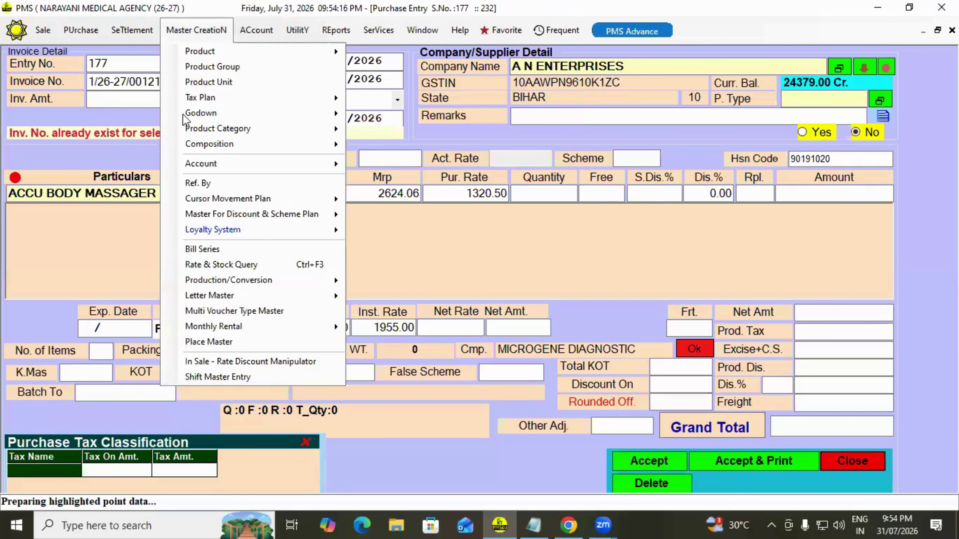
mouse_move(325, 164)
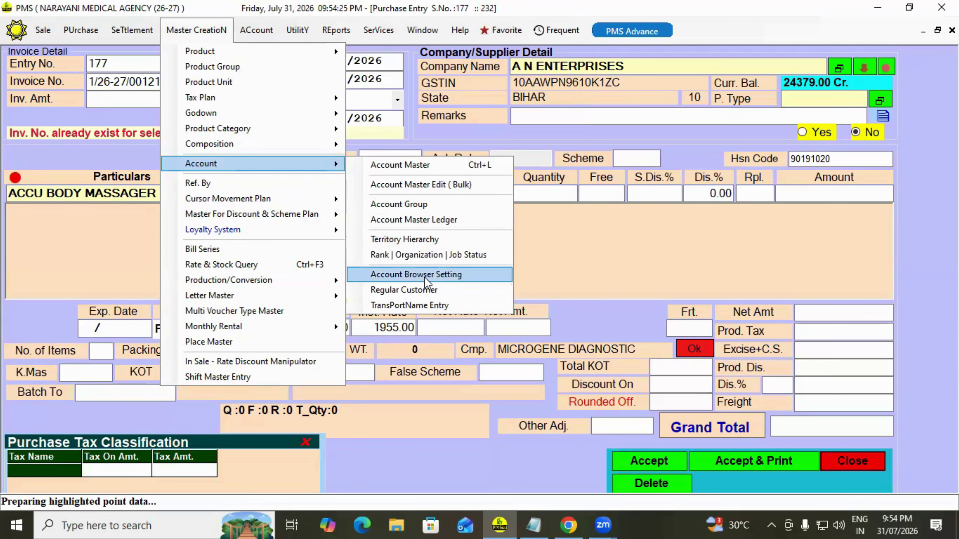
double_click(602, 65)
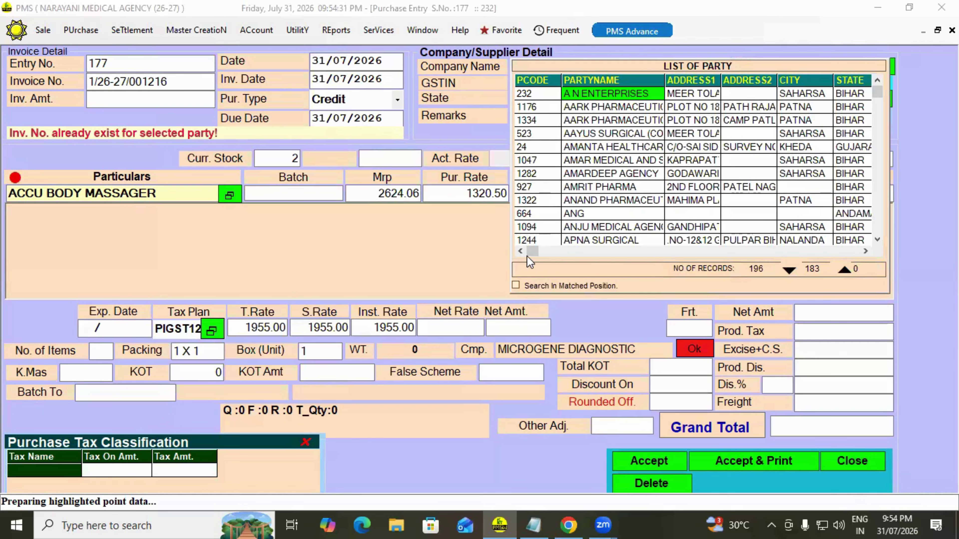
left_click_drag(529, 255, 544, 287)
key("Return")
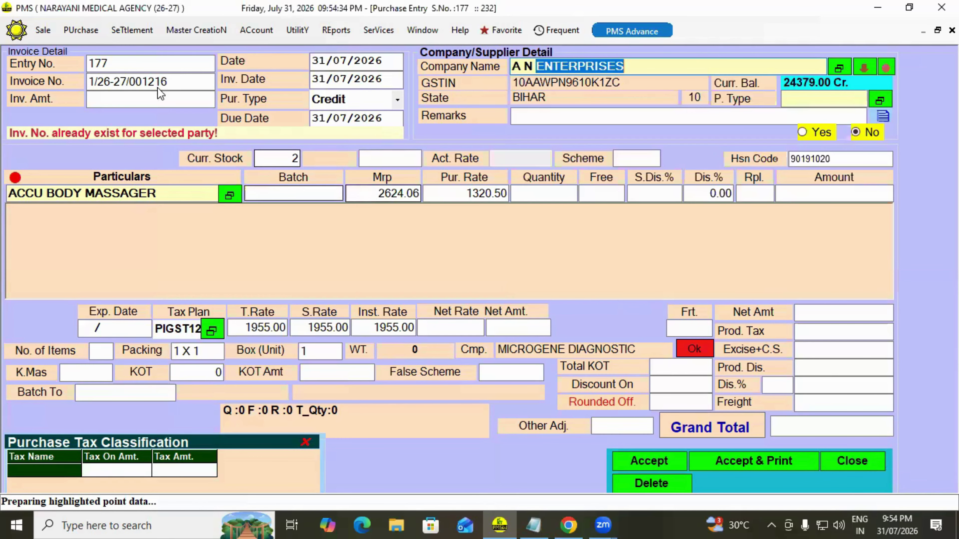
Open the Ref. By master, look over its entry fields and close the form
left_click(184, 34)
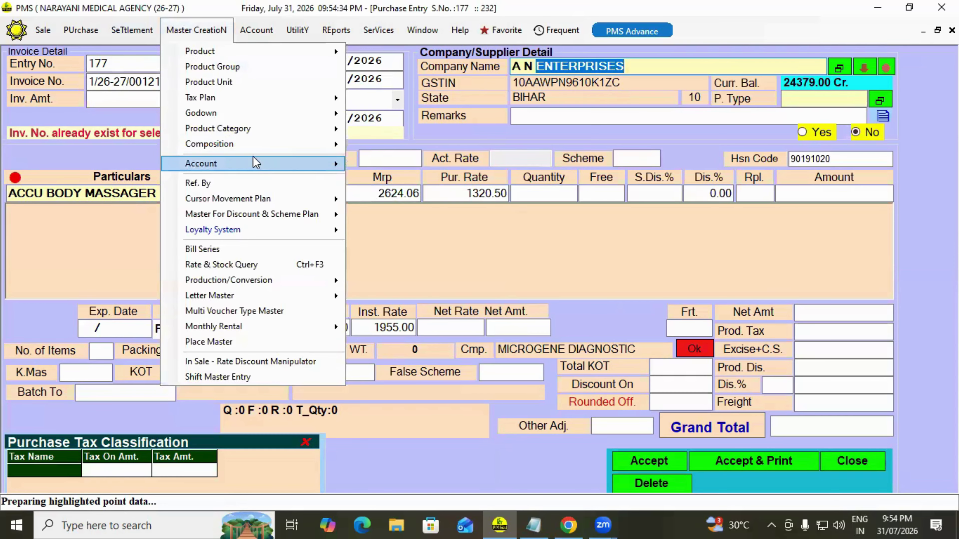
mouse_move(253, 163)
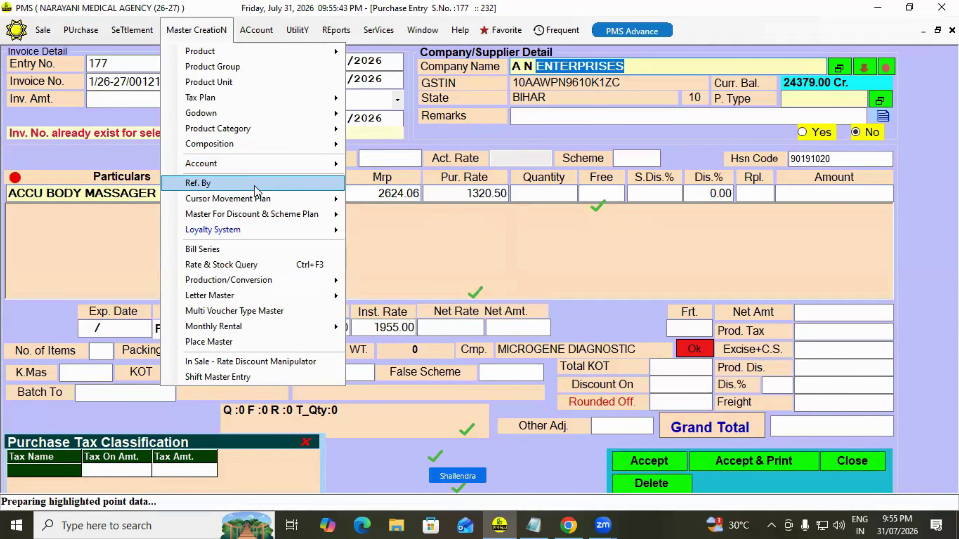
left_click(254, 186)
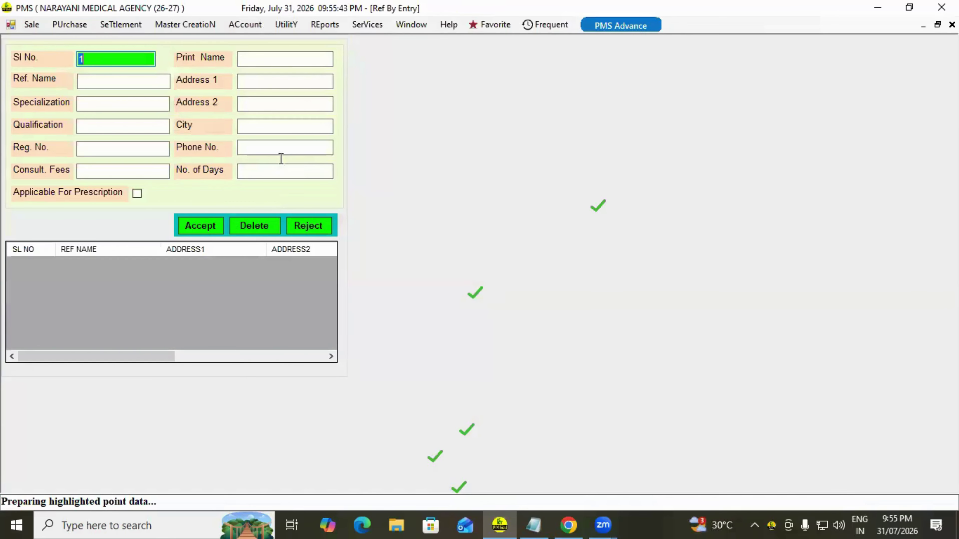
left_click(310, 227)
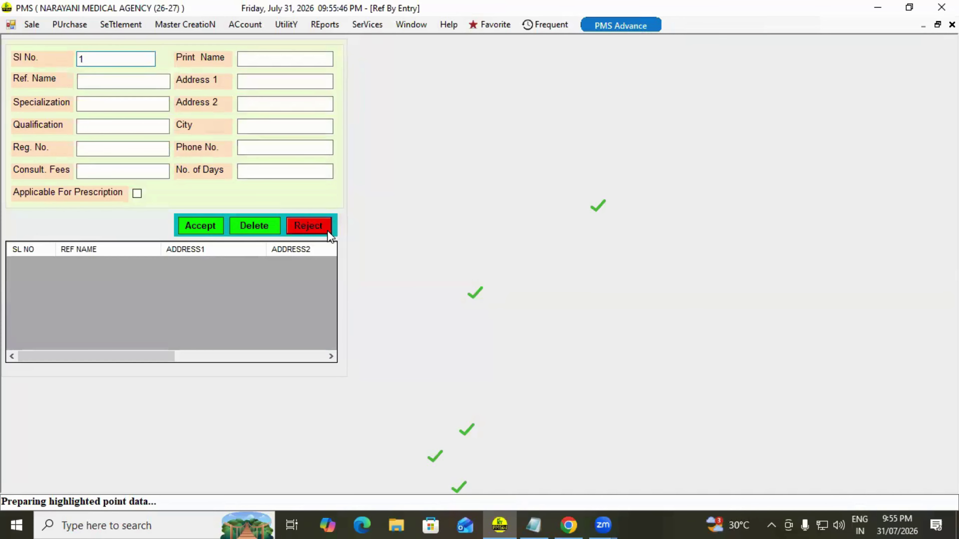
left_click(461, 314)
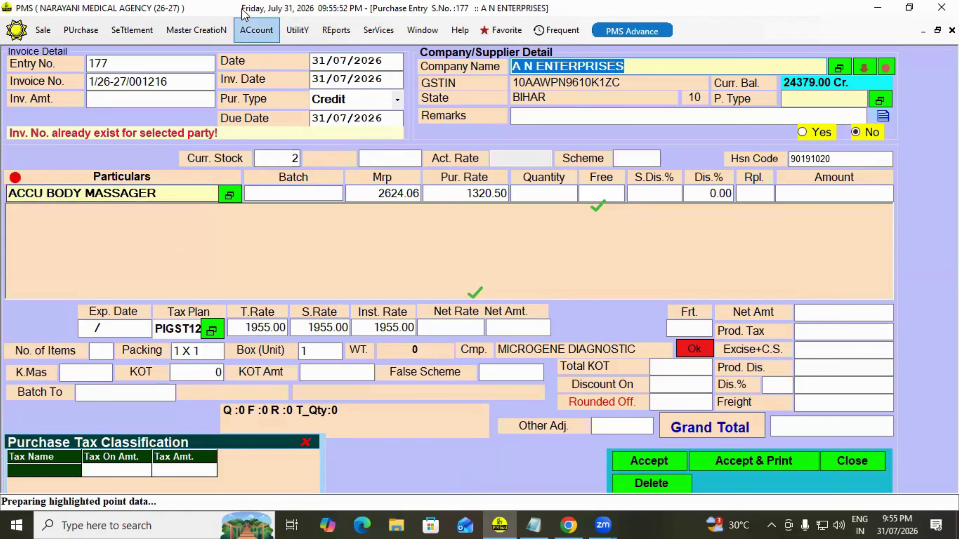
Change the purchase entry's product to ACCU BREAST PUMP( 18%) and choose its batch 4
left_click(209, 30)
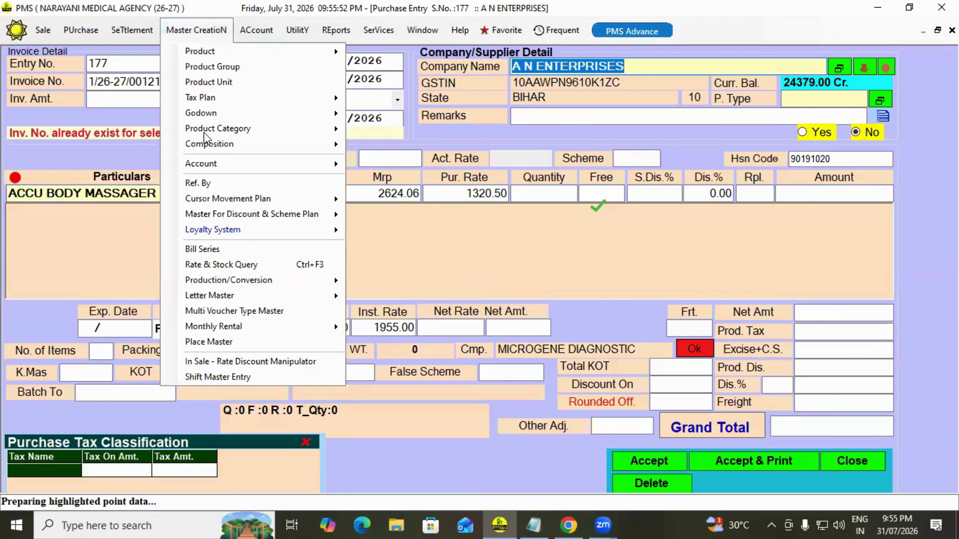
mouse_move(276, 204)
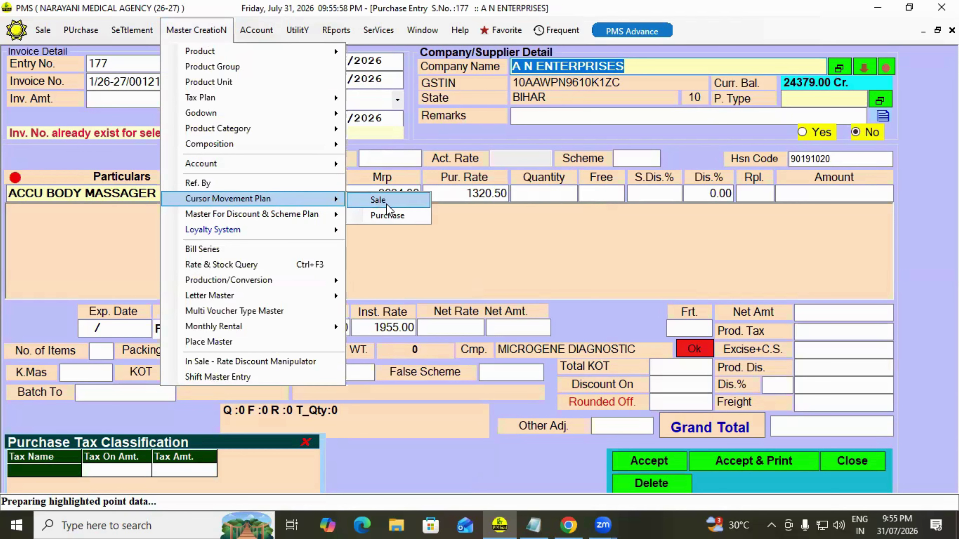
left_click(484, 178)
double_click(187, 191)
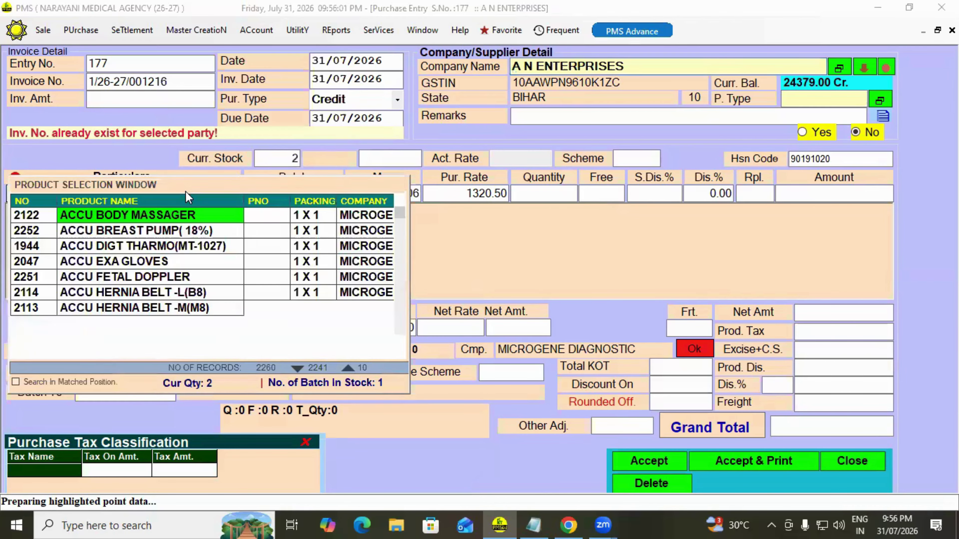
key("Down")
key("Return")
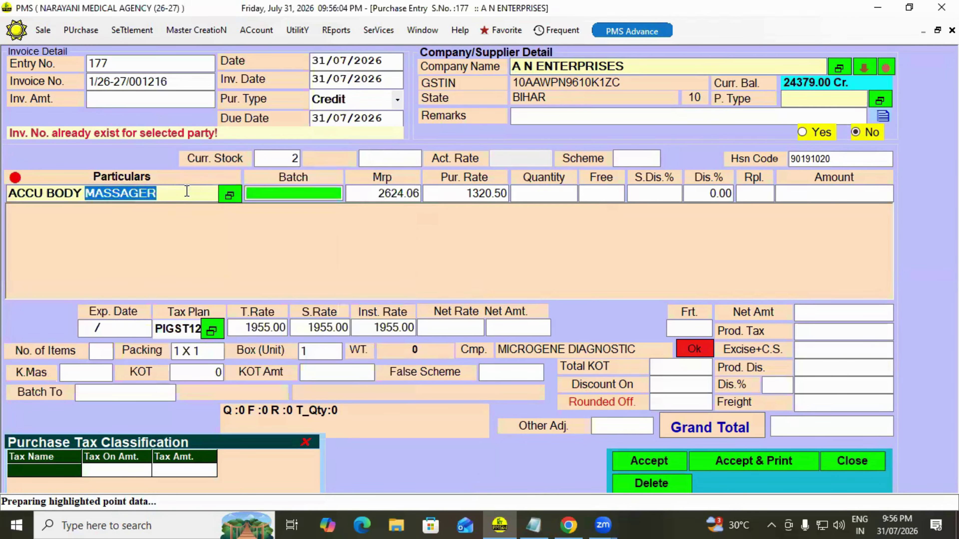
key("Return")
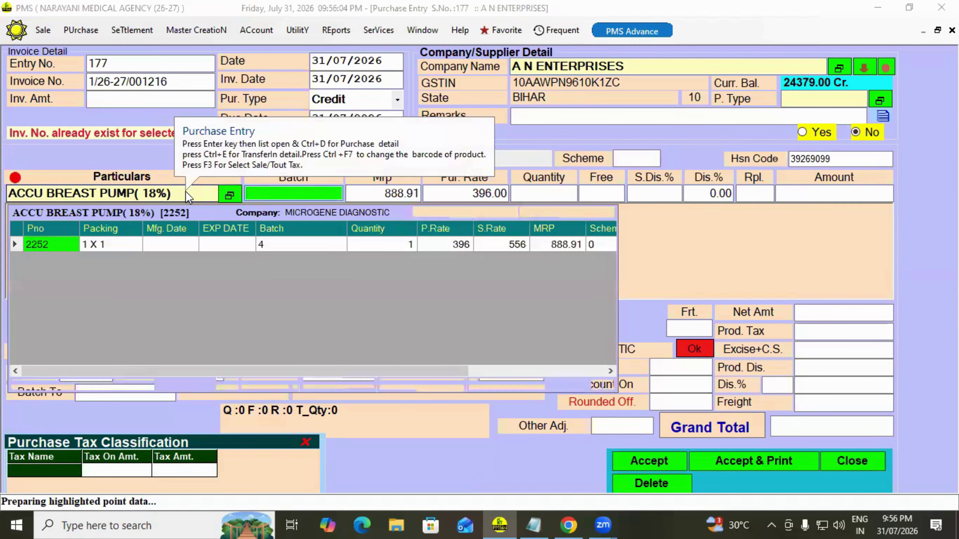
key("Return")
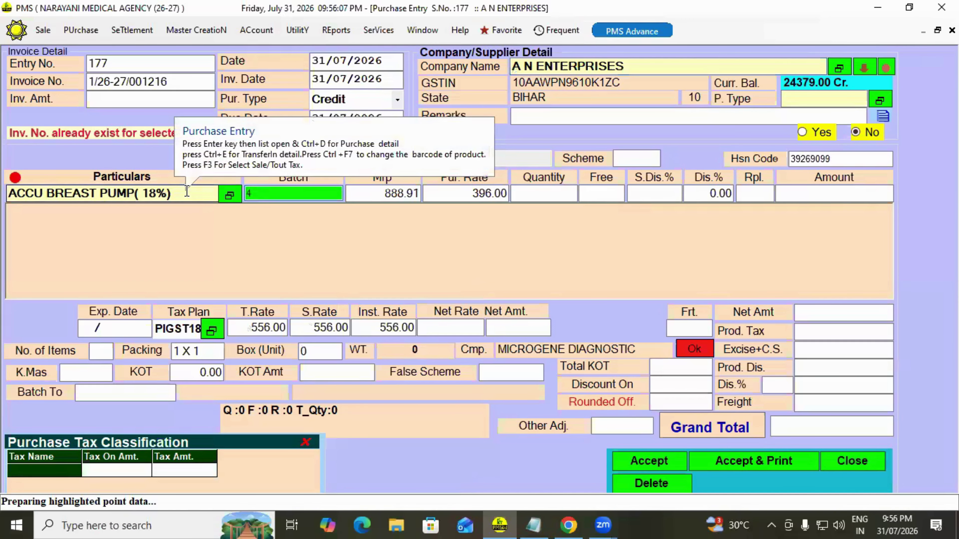
Keep the breast pump's MRP and purchase rate and set its quantity to 12
key("Return")
key("Return")
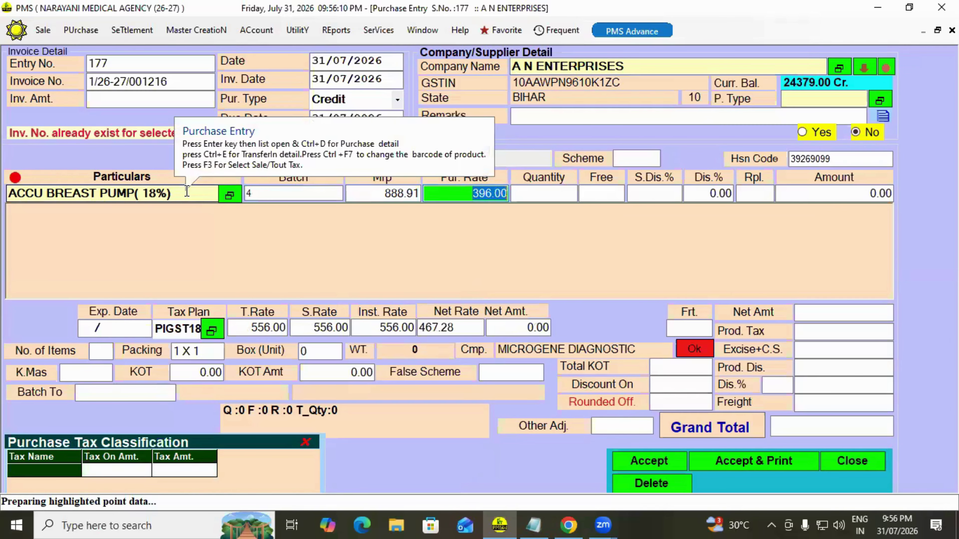
key("Return")
type("12")
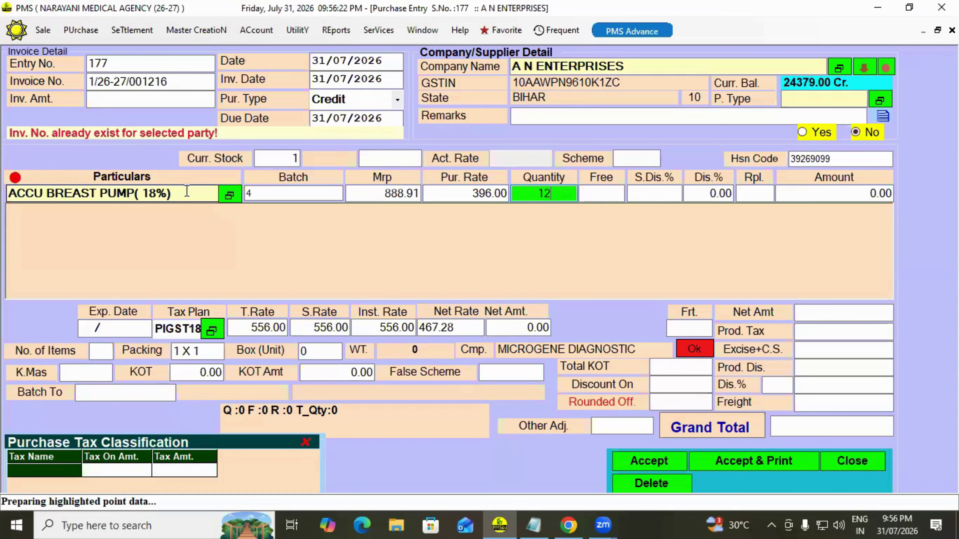
key("Return")
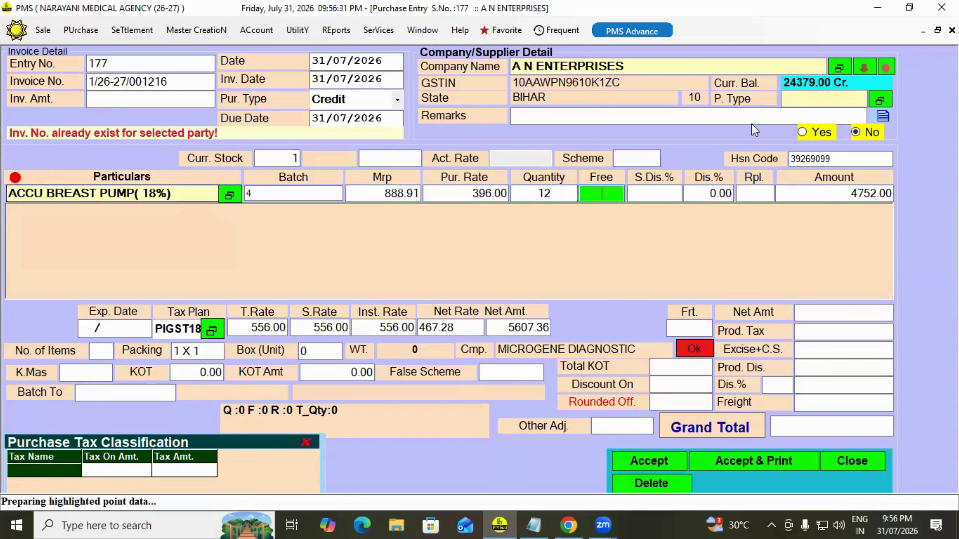
Check the purchase type list, and view the Purchase form of the Cursor Movement Plan and close it
left_click(824, 102)
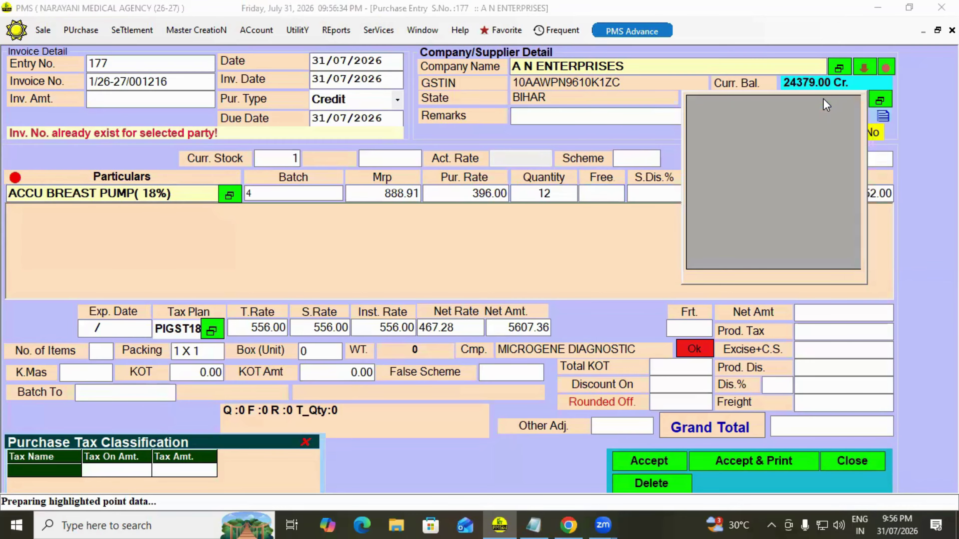
key("Escape")
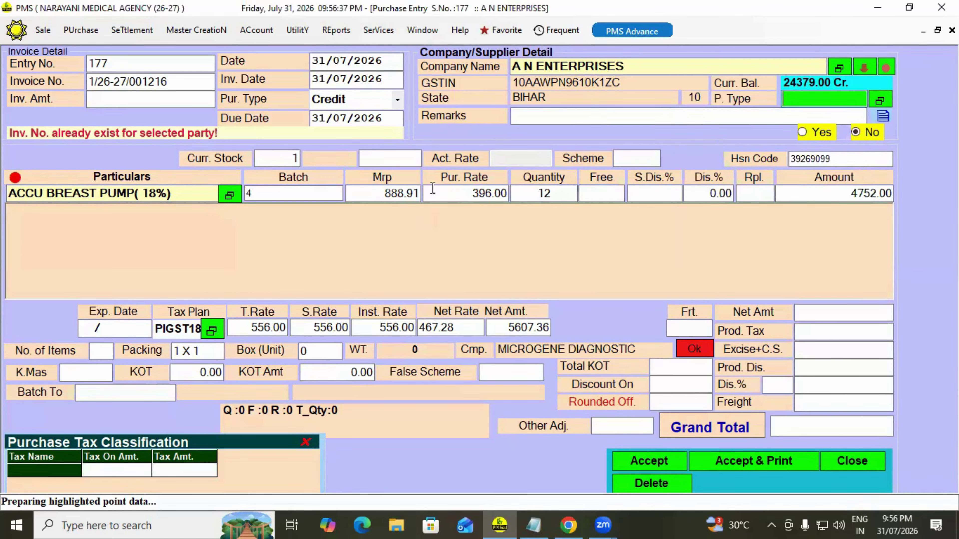
left_click(193, 31)
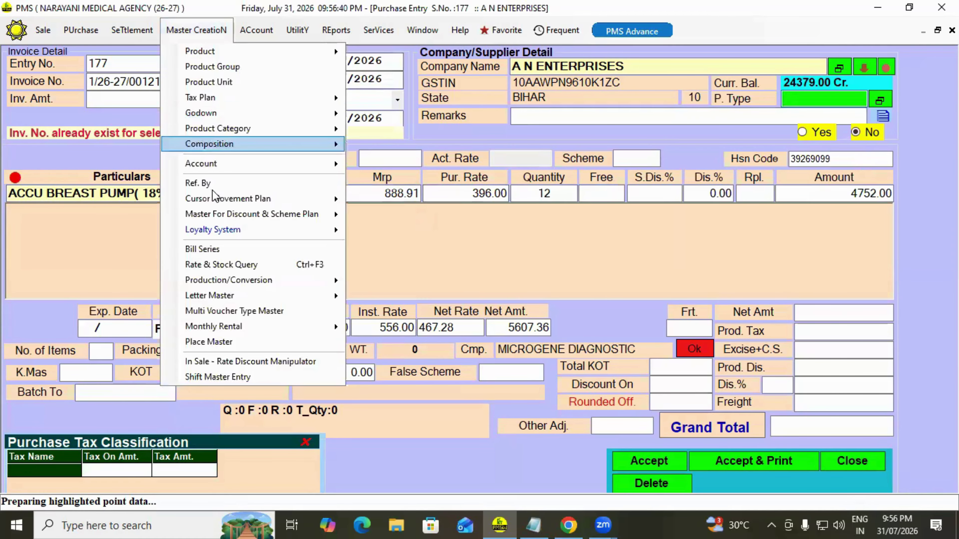
mouse_move(227, 199)
left_click(414, 221)
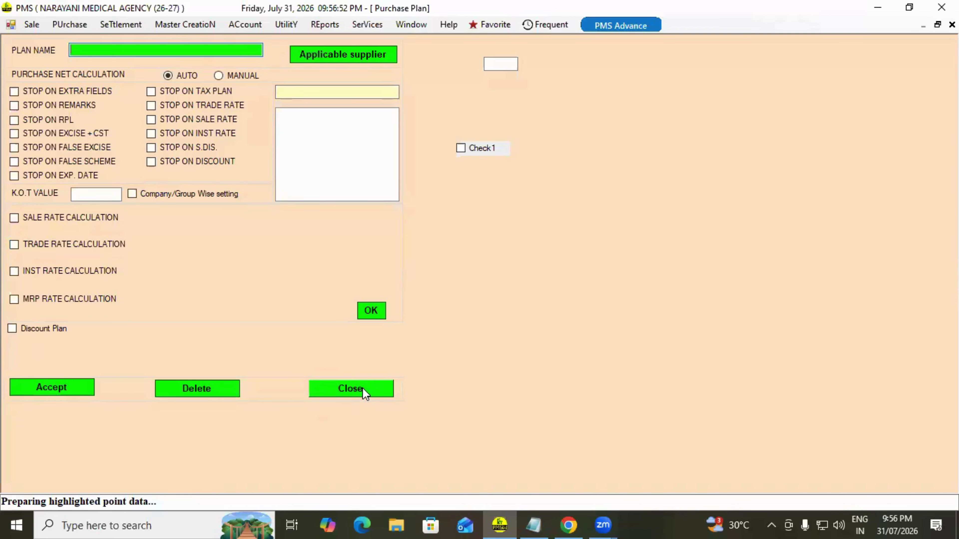
left_click(349, 388)
left_click(452, 318)
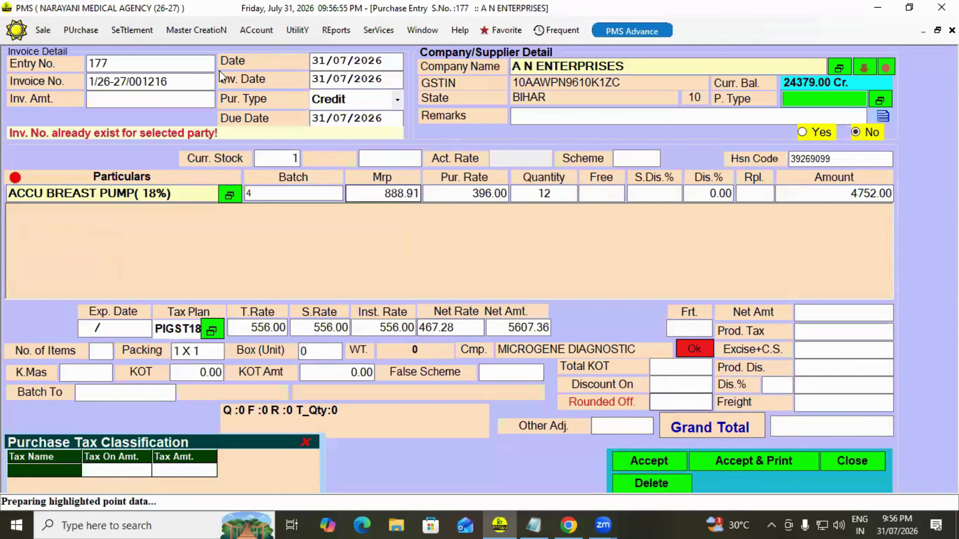
left_click(210, 30)
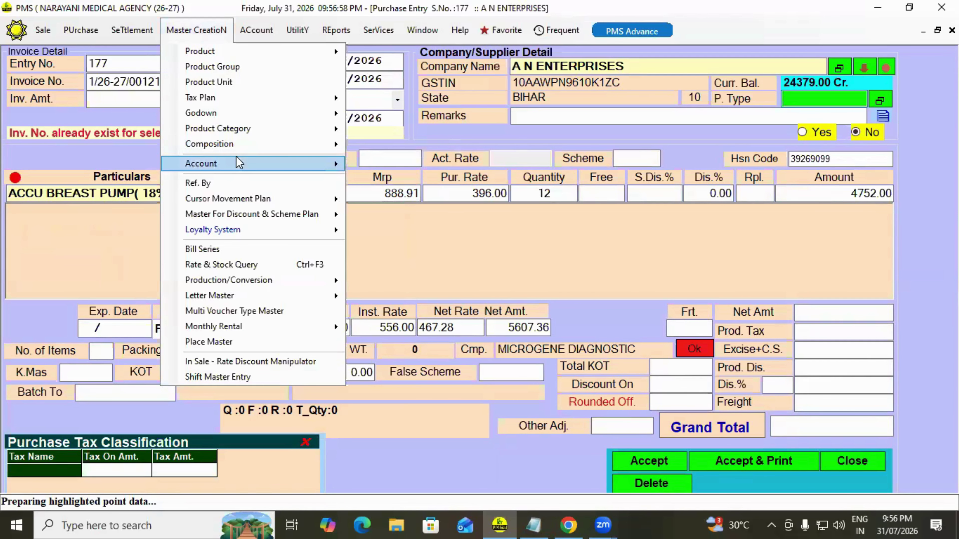
mouse_move(260, 199)
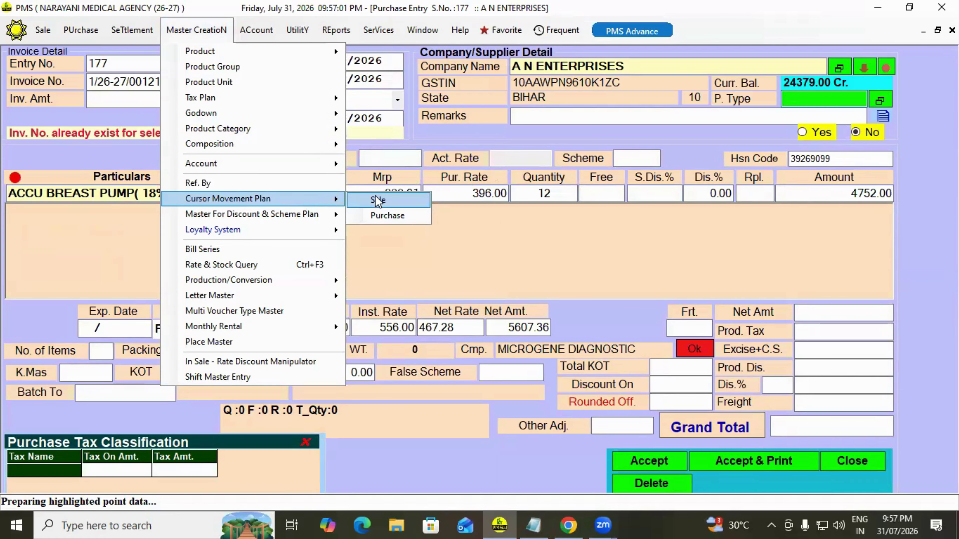
mouse_move(309, 224)
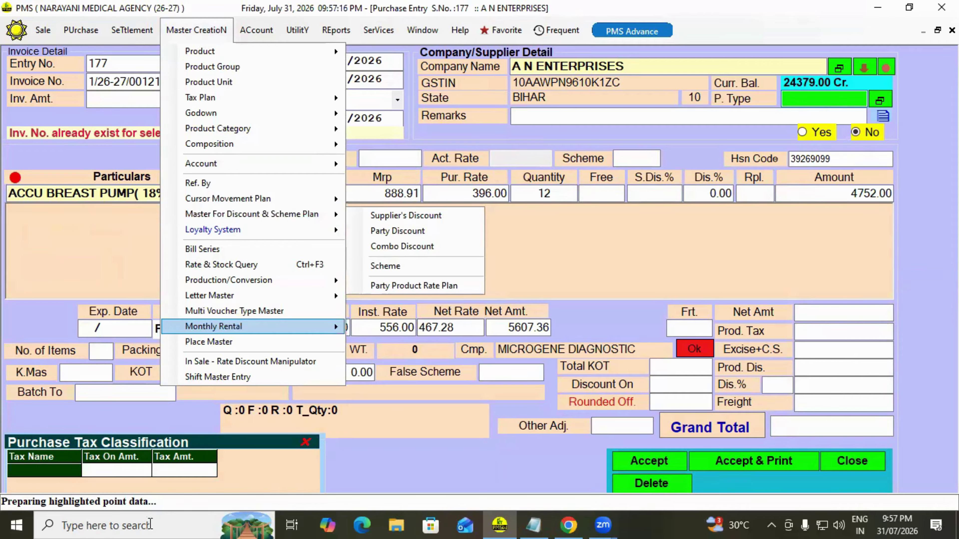
left_click(395, 485)
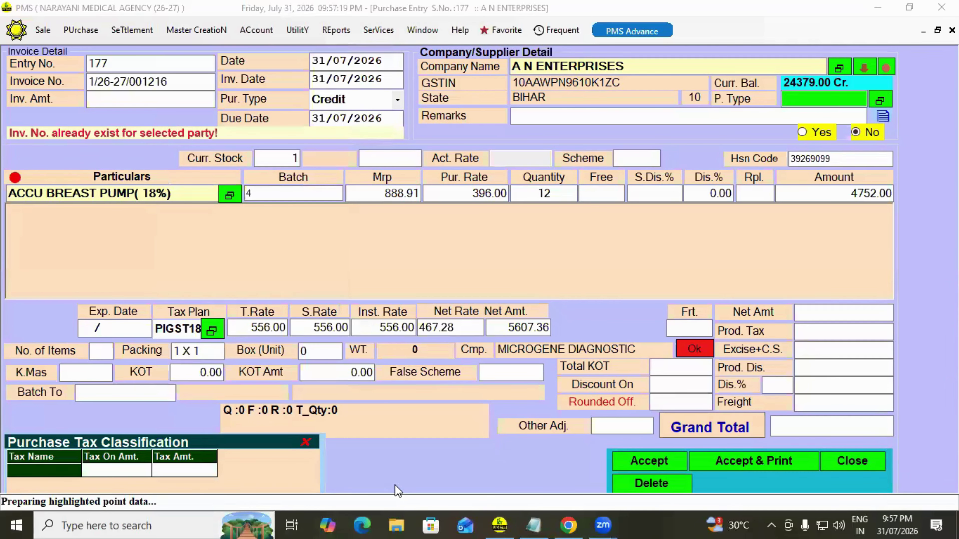